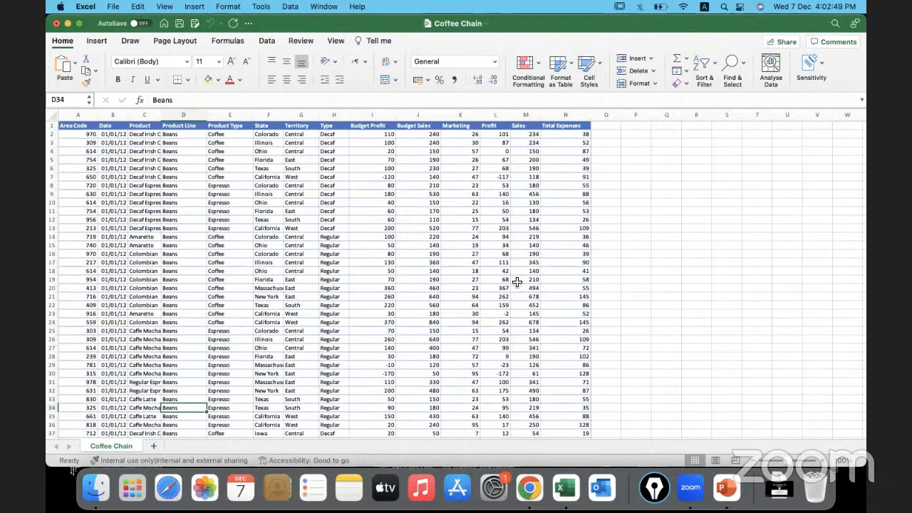
Step: Set the font size of the entire coffee data table to 20
click(412, 261)
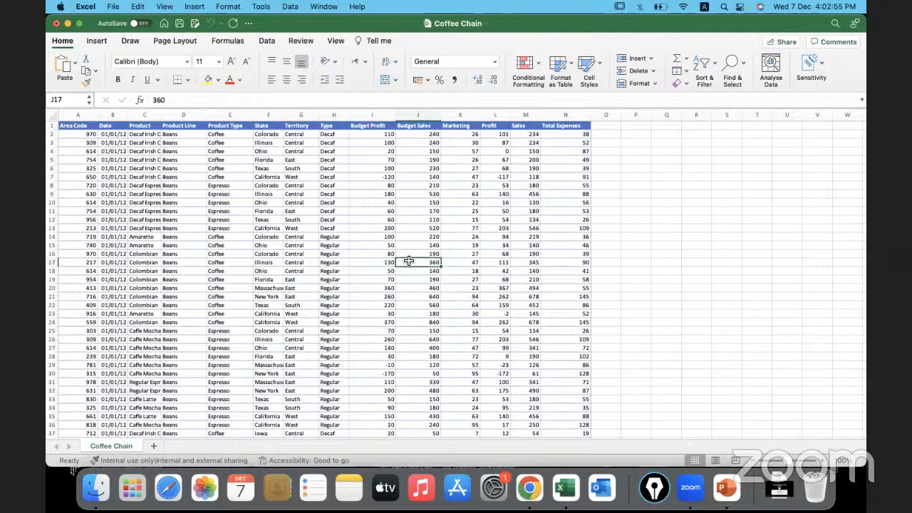
key(super+a)
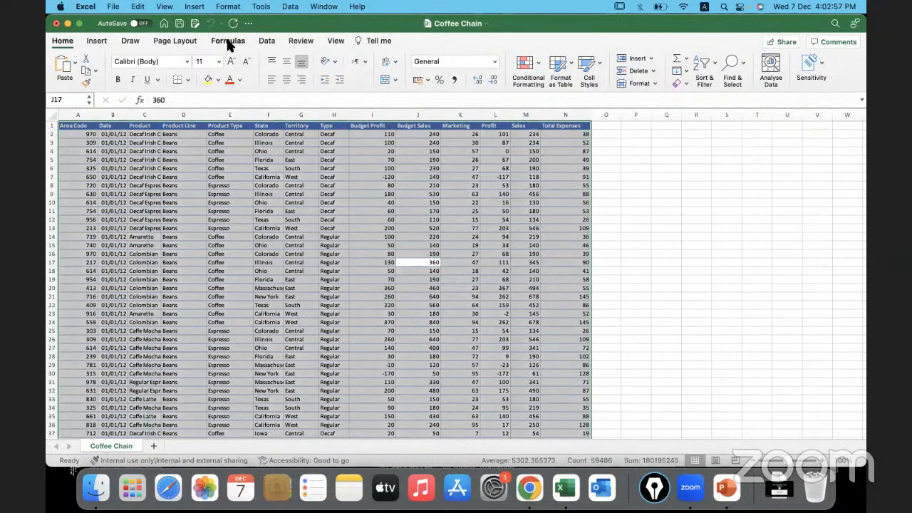
click(219, 61)
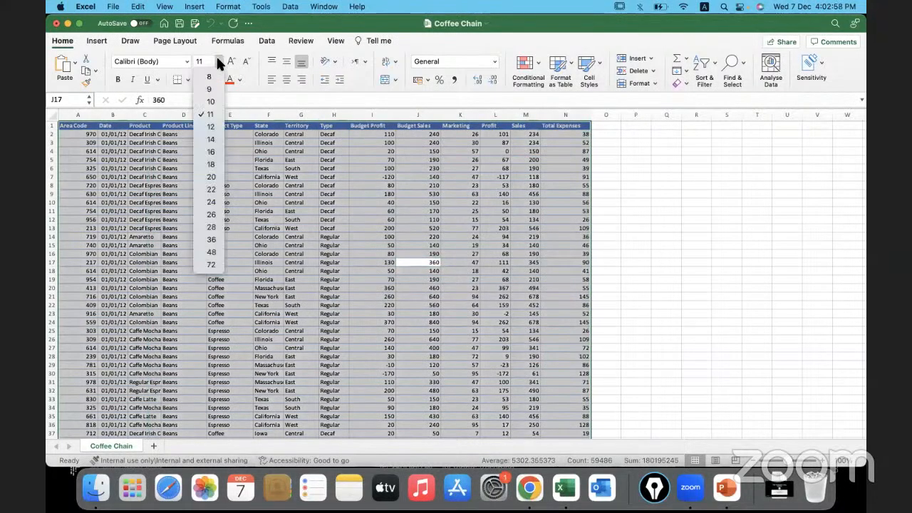
click(205, 177)
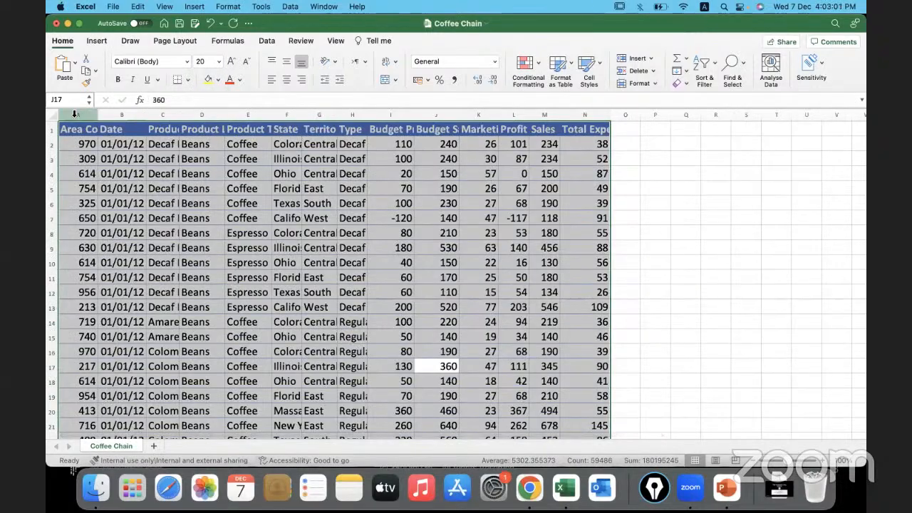
Step: Auto-fit the widths of all table columns, from Area Code through Total Expenses, to their contents
drag(79, 114, 591, 118)
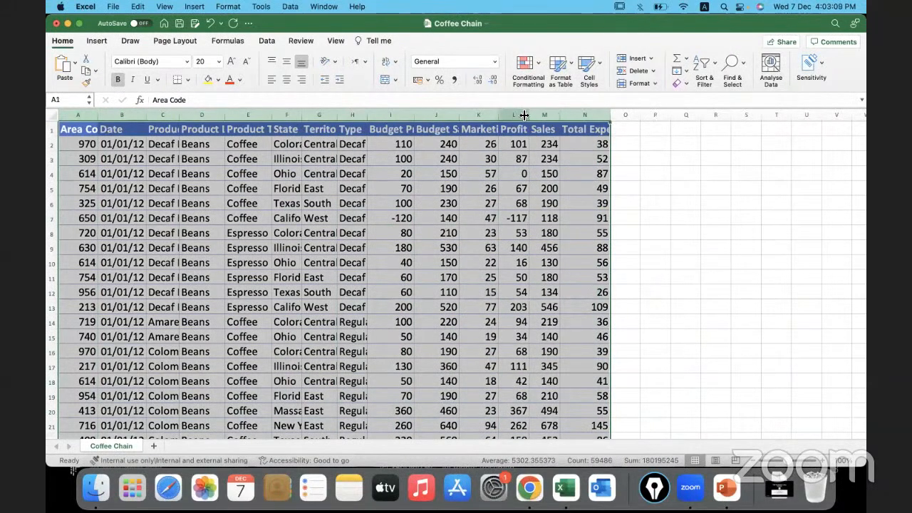
double_click(529, 115)
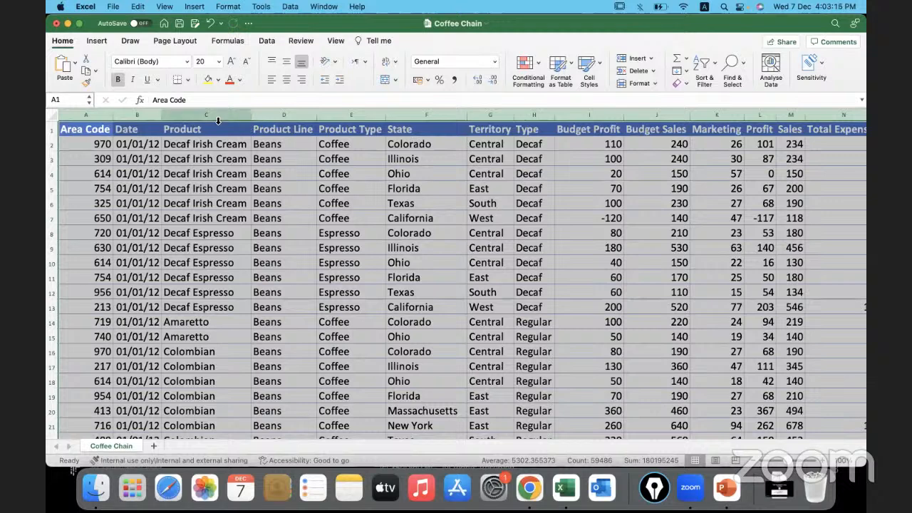
click(191, 129)
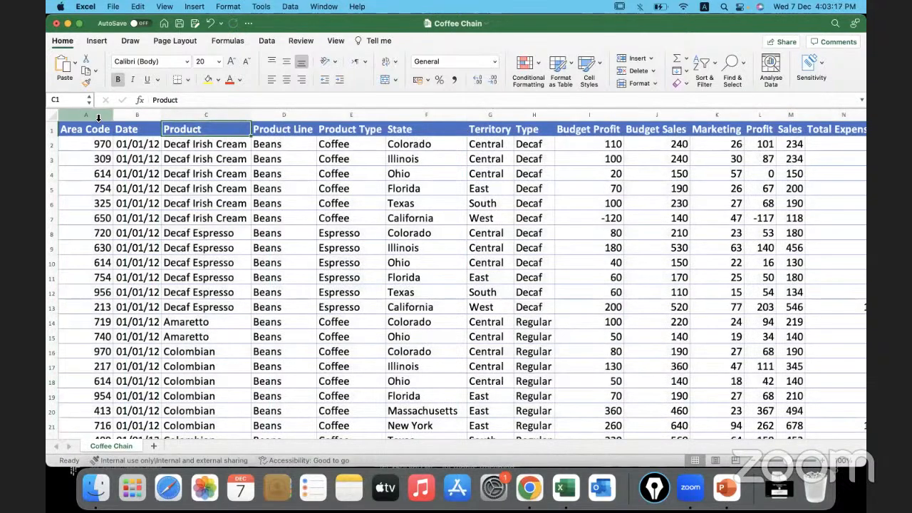
Step: Apply the Number format to the whole Area Code column
click(98, 117)
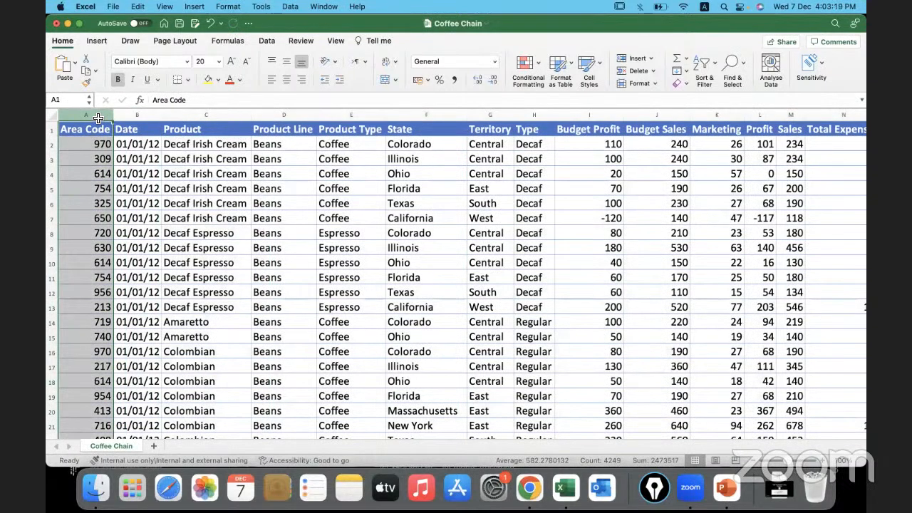
click(492, 62)
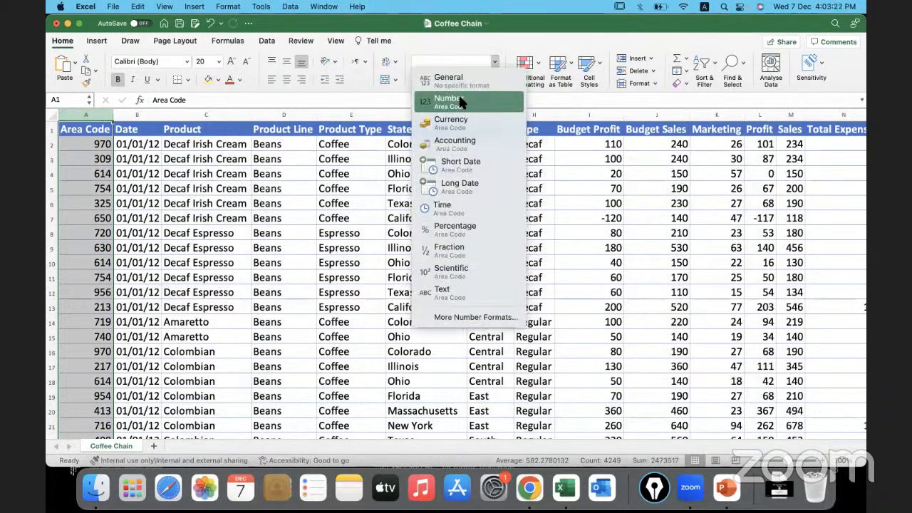
click(459, 100)
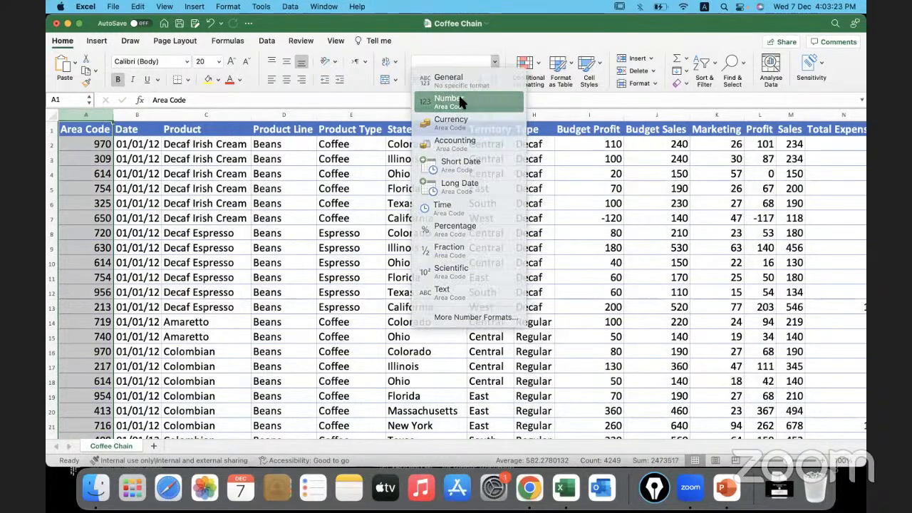
Step: Widen the Date column to roughly three times its width and apply the Short Date format to it
click(149, 118)
drag(161, 119, 251, 118)
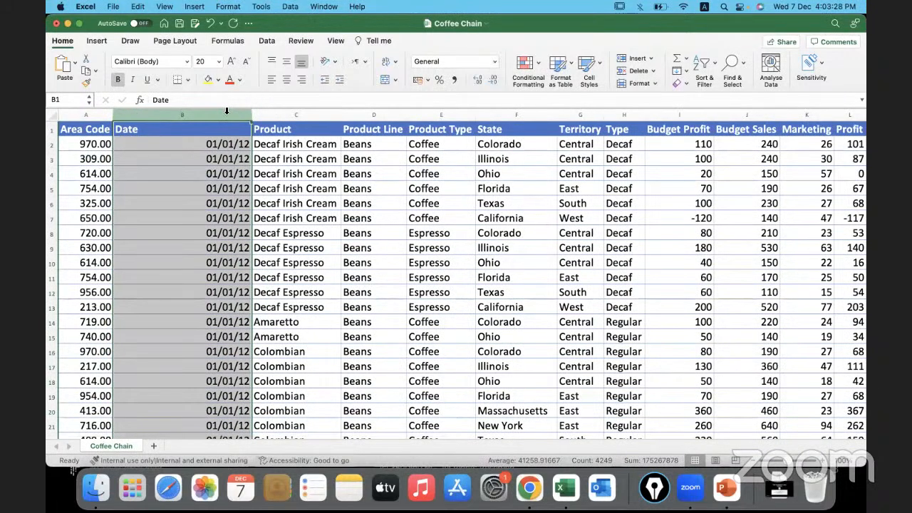
click(493, 62)
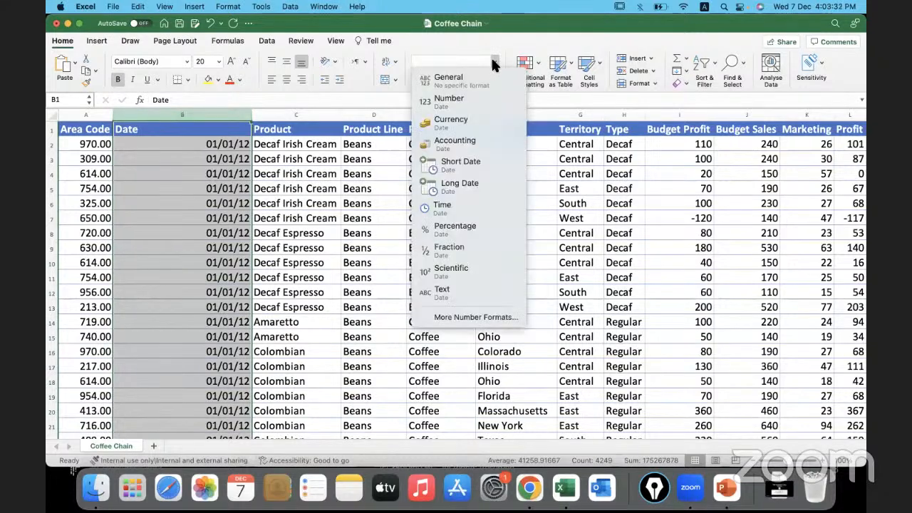
click(463, 165)
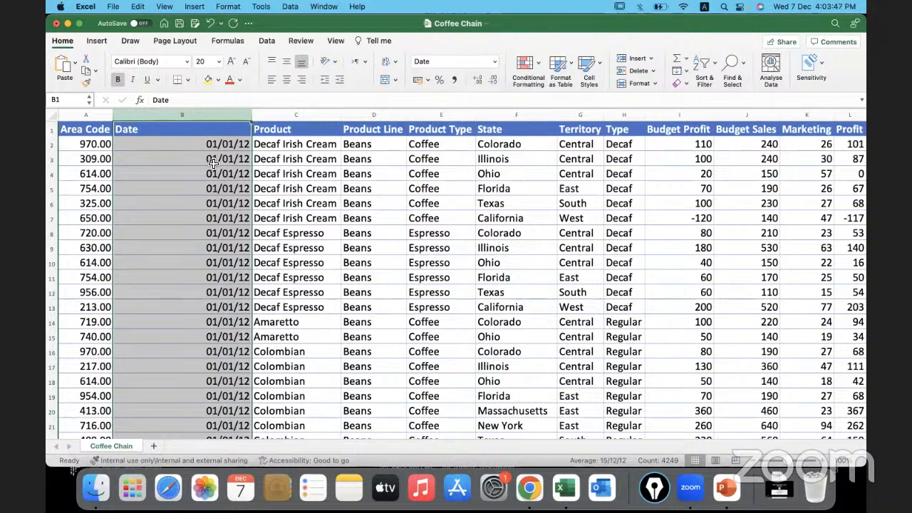
Step: Reduce the Area Code column to zero decimal places
click(100, 115)
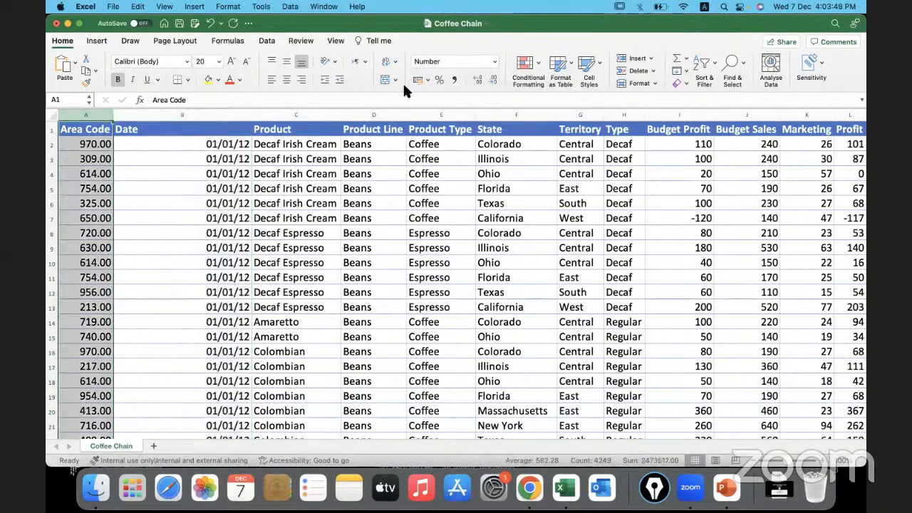
click(492, 81)
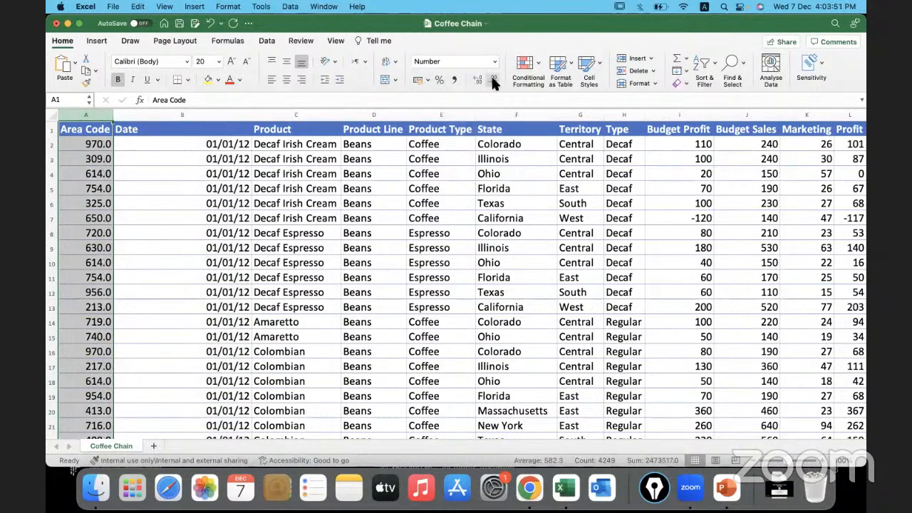
click(493, 81)
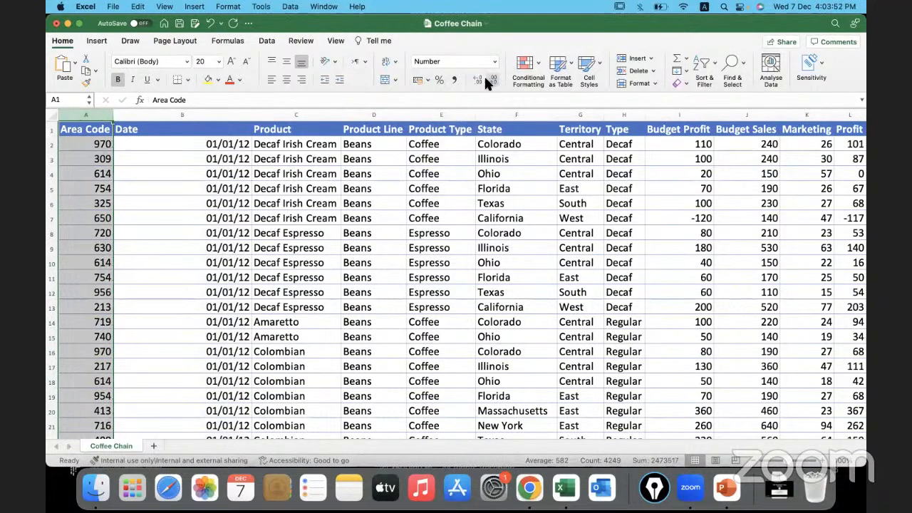
click(85, 146)
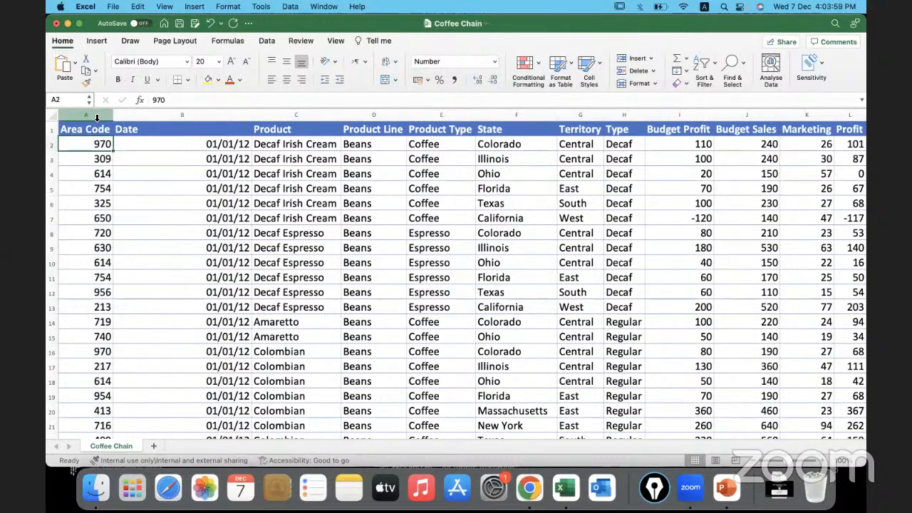
click(97, 118)
click(93, 145)
Step: Try the Long Date format on the Date column and return the column to Short Date
click(207, 121)
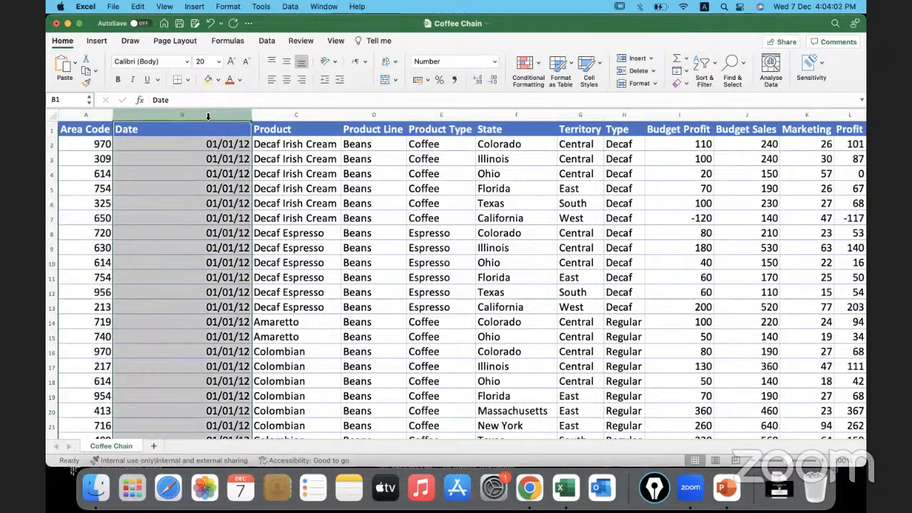
click(495, 62)
click(442, 181)
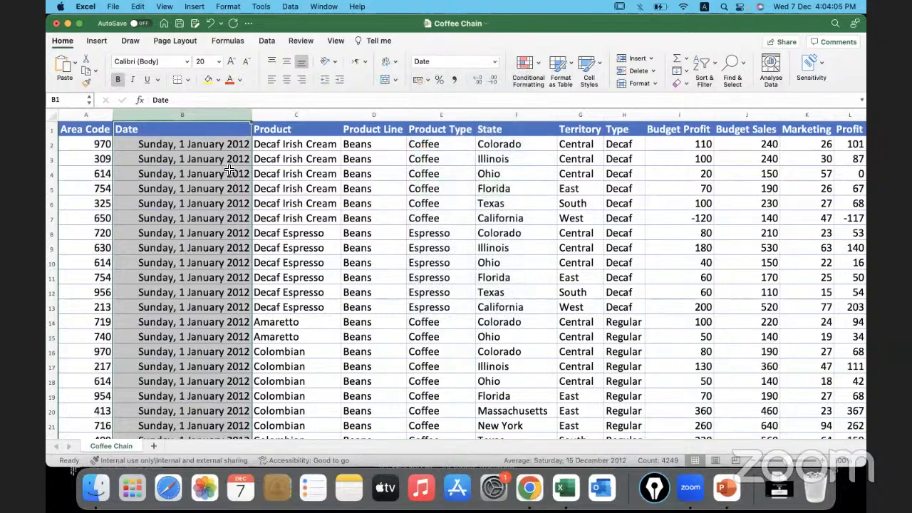
click(495, 61)
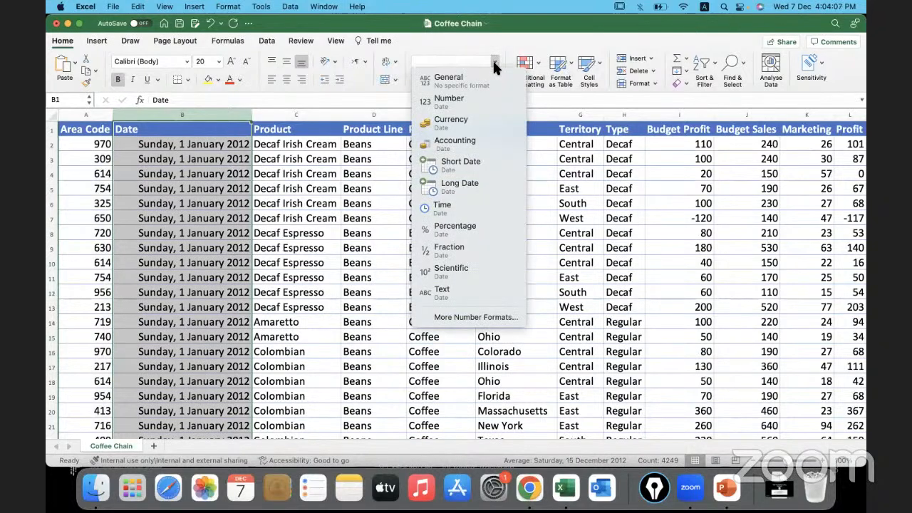
click(460, 161)
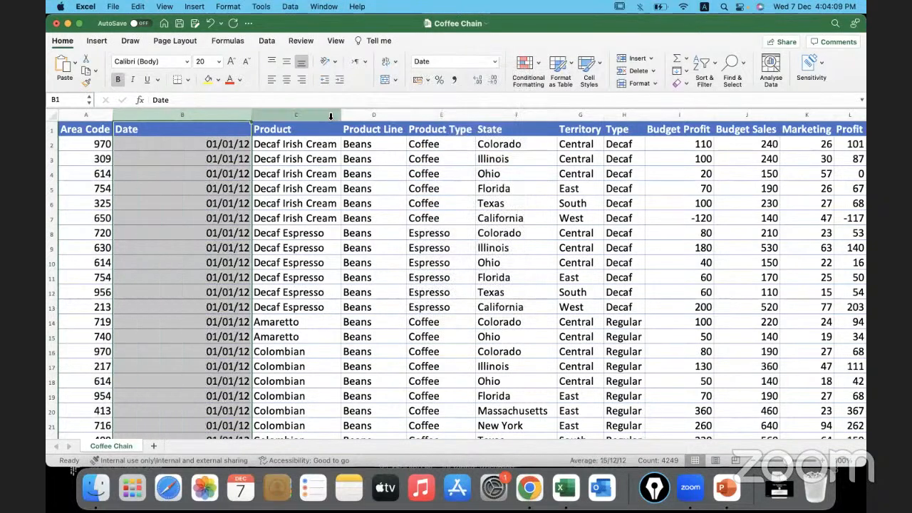
Step: Apply the Text format to the columns from Product through Type
drag(296, 115, 621, 118)
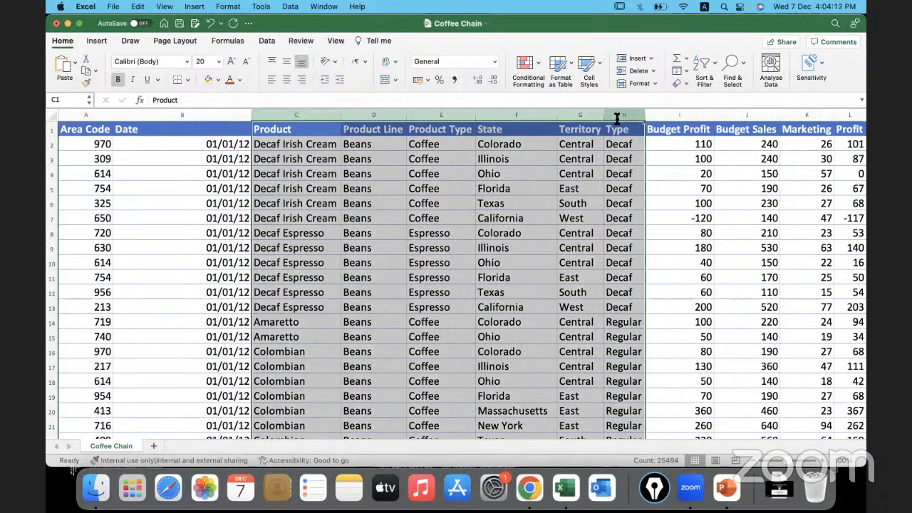
click(494, 61)
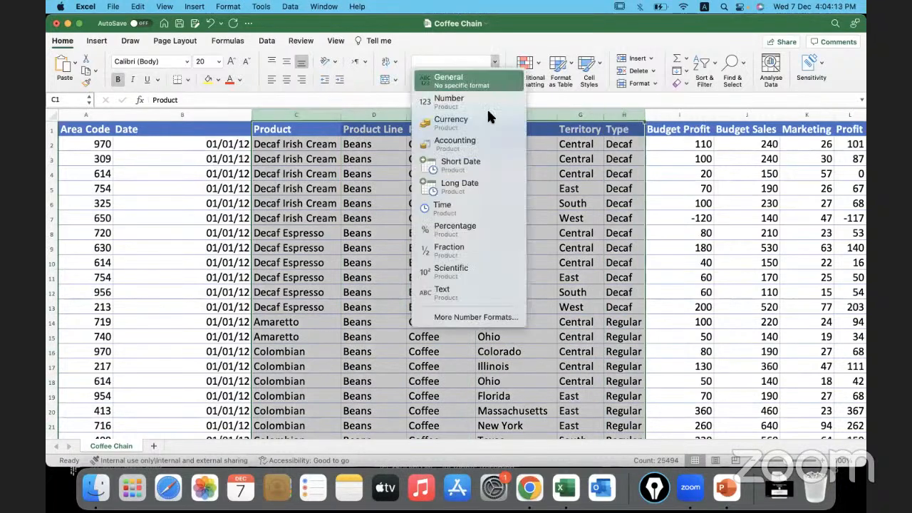
click(458, 295)
click(525, 220)
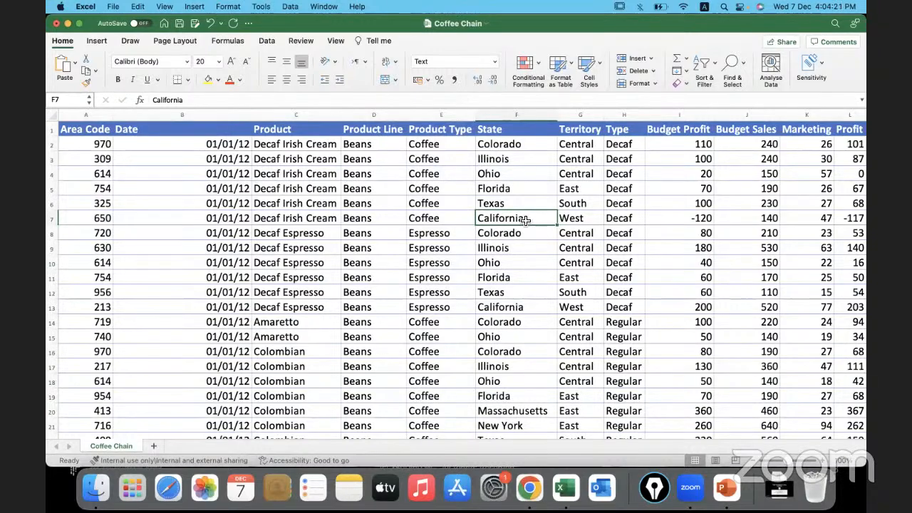
Step: Apply the Currency format to the columns from Budget Profit through Total Expenses
scroll(525, 220, right, 3)
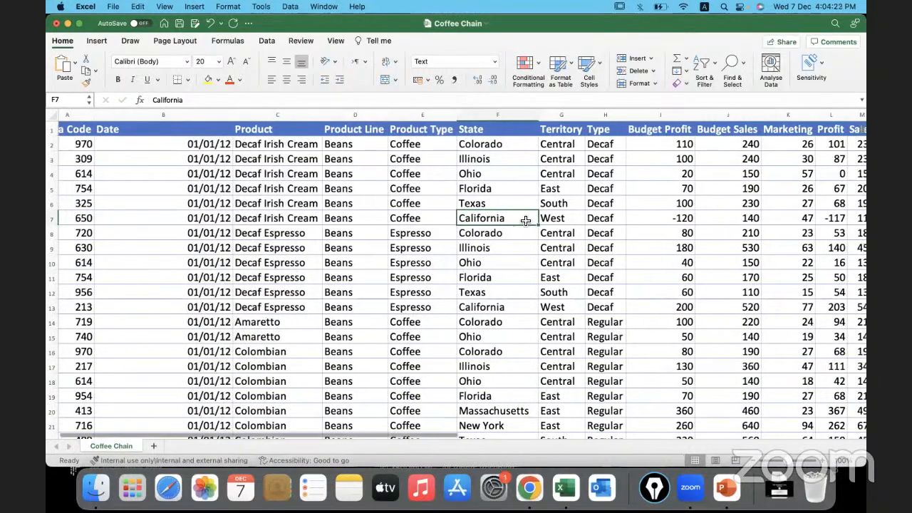
scroll(525, 220, right, 2)
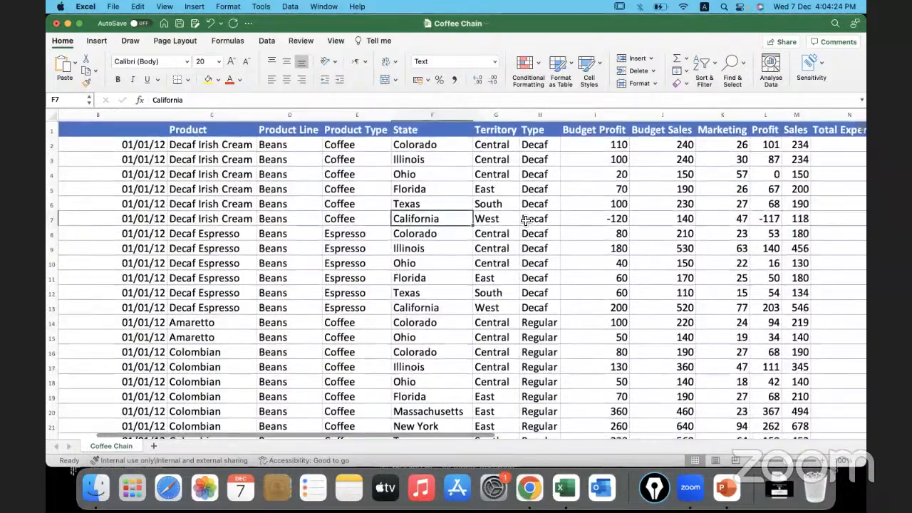
scroll(525, 220, right, 3)
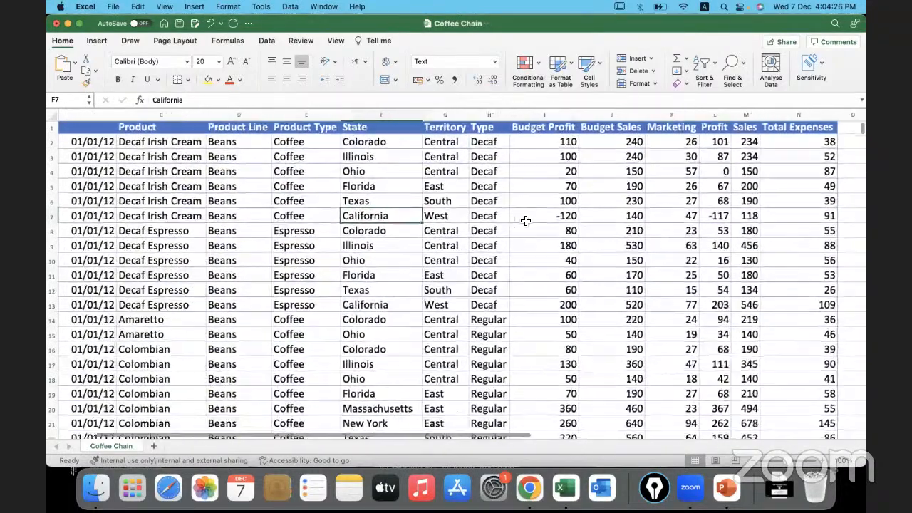
scroll(525, 220, right, 1)
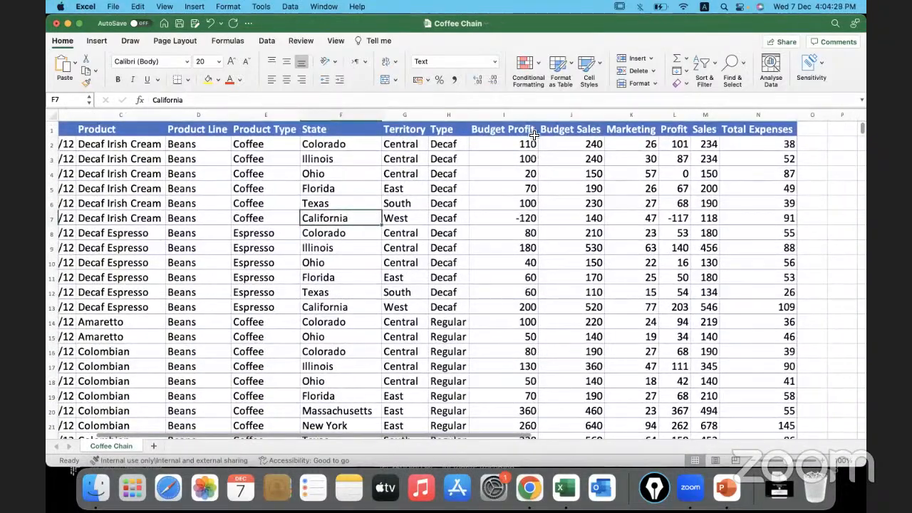
click(522, 115)
drag(522, 115, 754, 111)
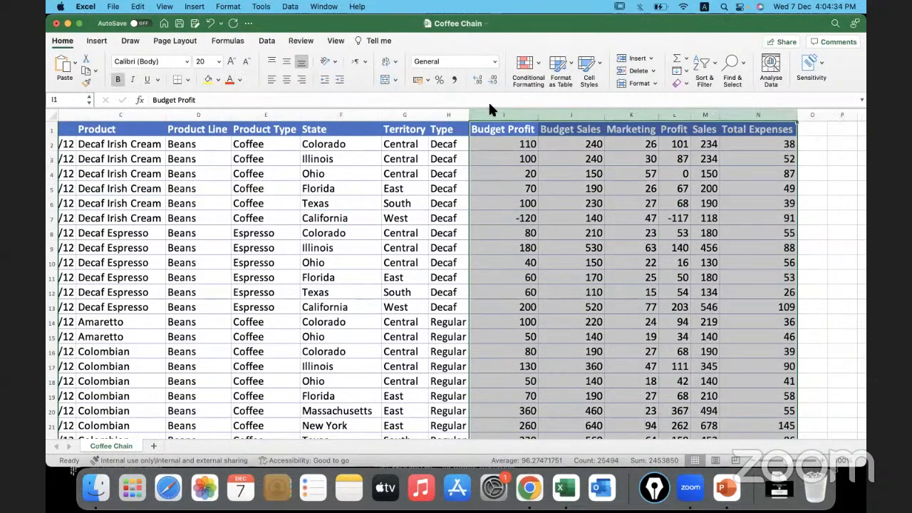
click(495, 62)
click(440, 118)
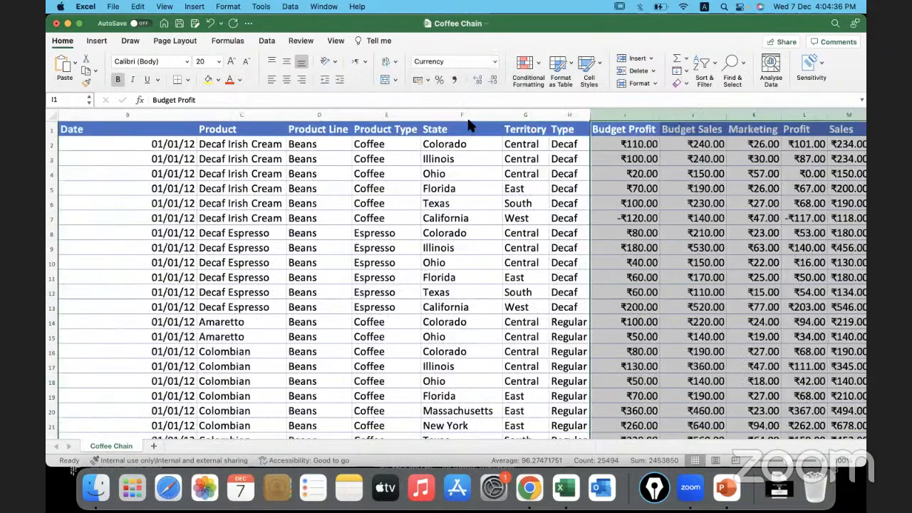
Step: Give the Budget Profit through Total Expenses columns the $ English (United States) accounting format with no decimal places
click(427, 77)
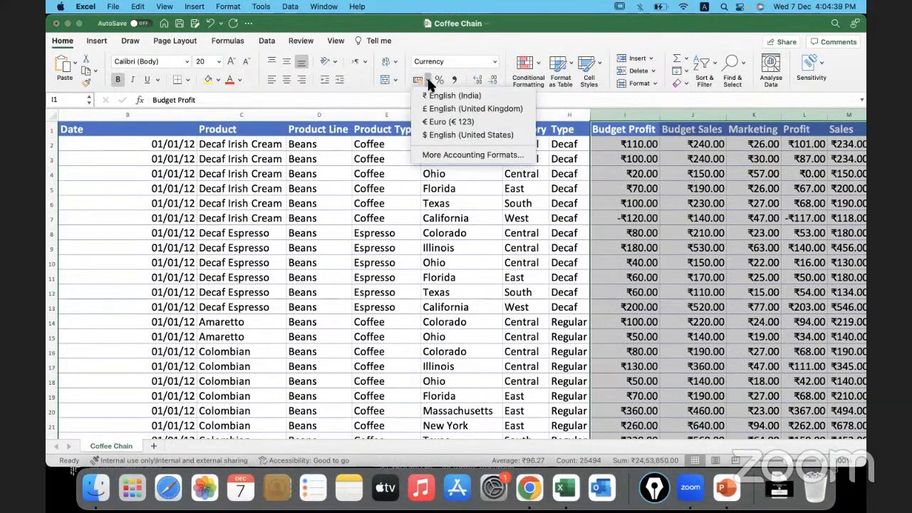
click(439, 136)
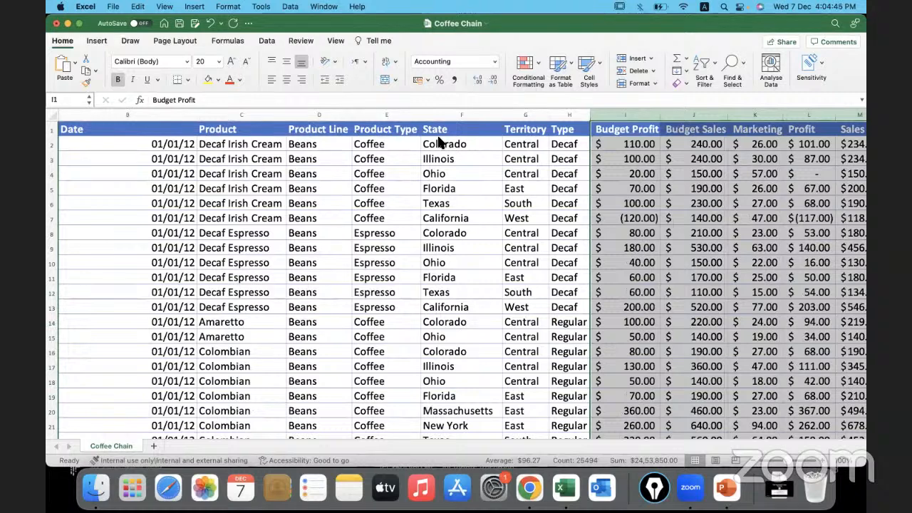
click(493, 81)
click(493, 82)
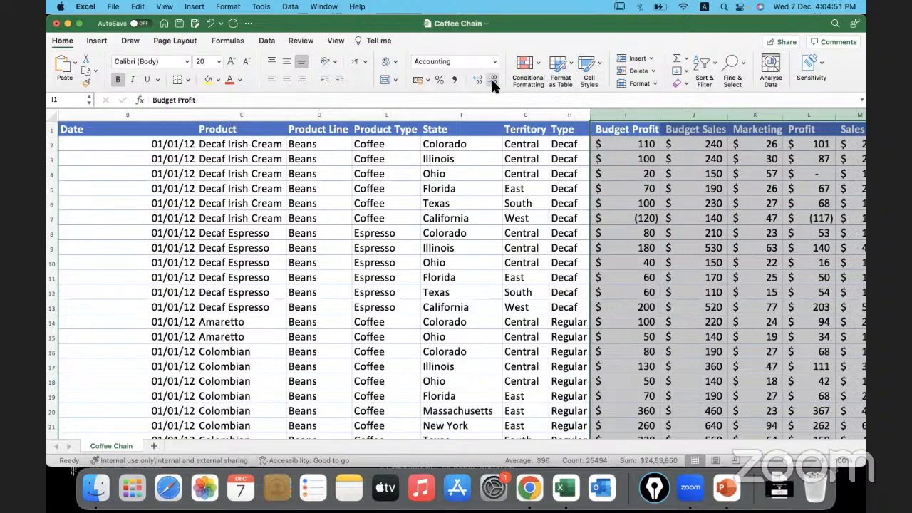
click(613, 156)
scroll(613, 155, right, 6)
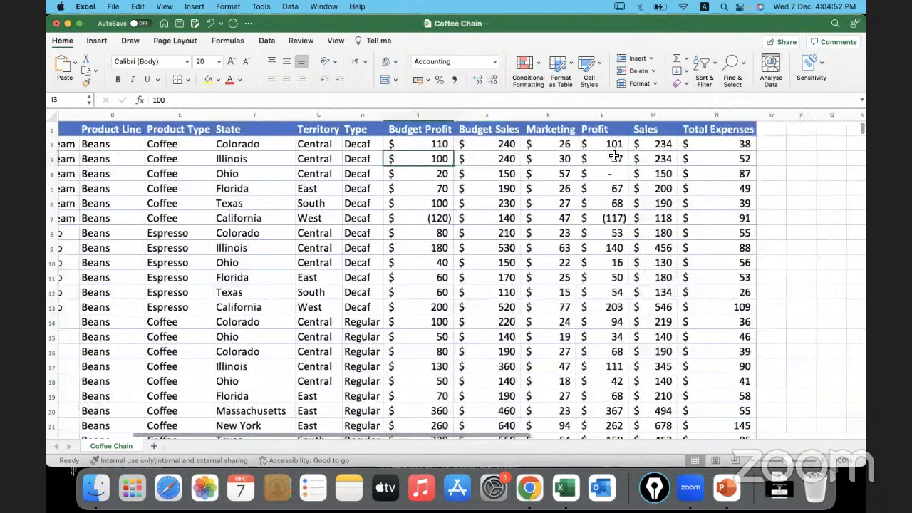
scroll(613, 155, left, 5)
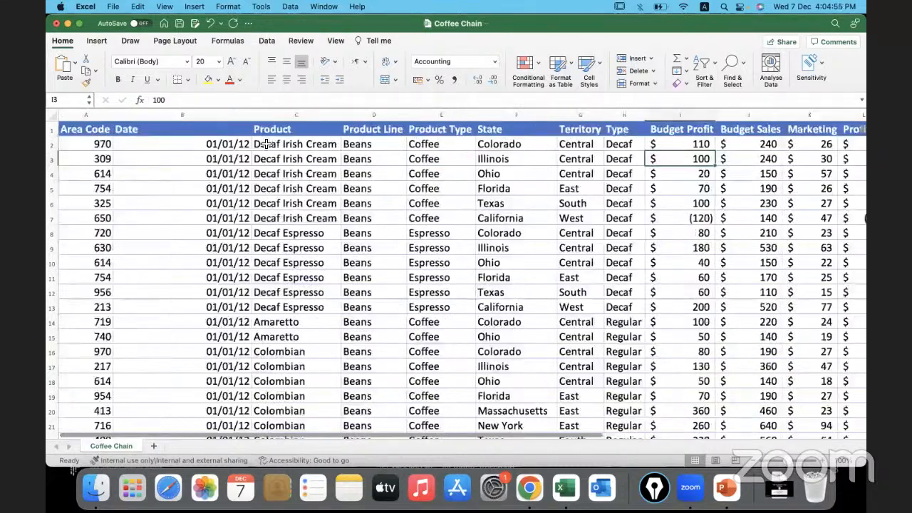
Step: Fit the Date column's width to its contents
double_click(251, 115)
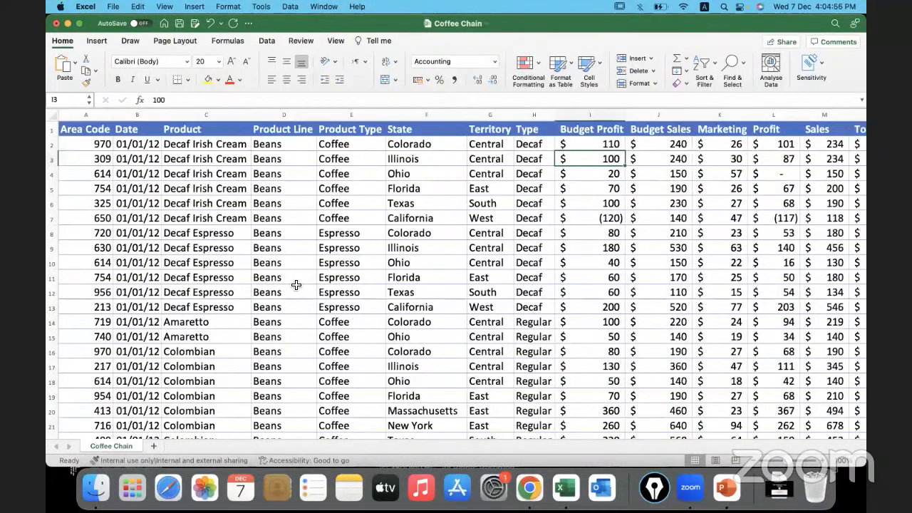
click(296, 285)
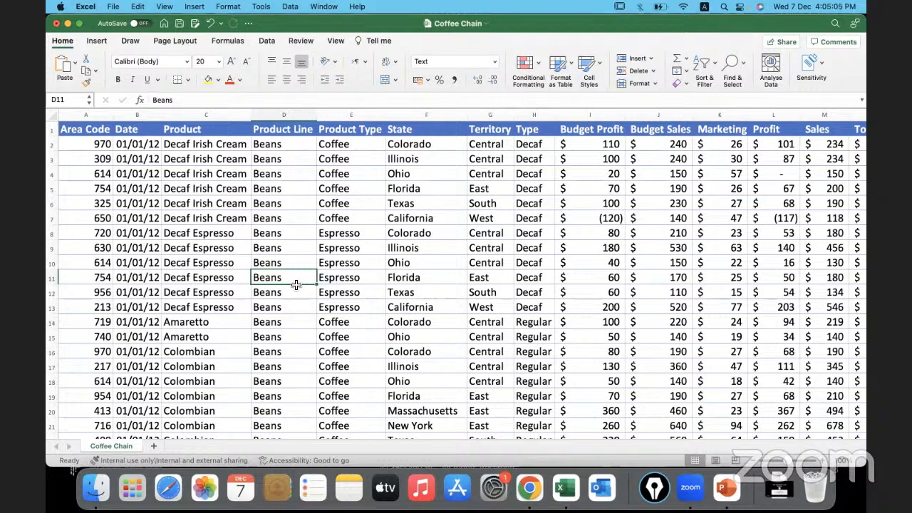
Step: Insert blank rows at row 6, row 11 and row 16 of the Coffee Chain data
click(55, 205)
right_click(55, 205)
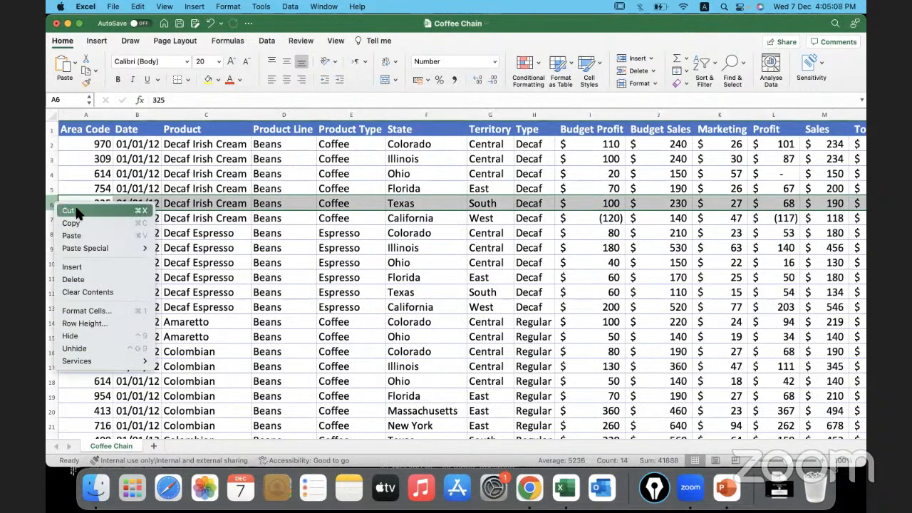
click(91, 267)
click(55, 278)
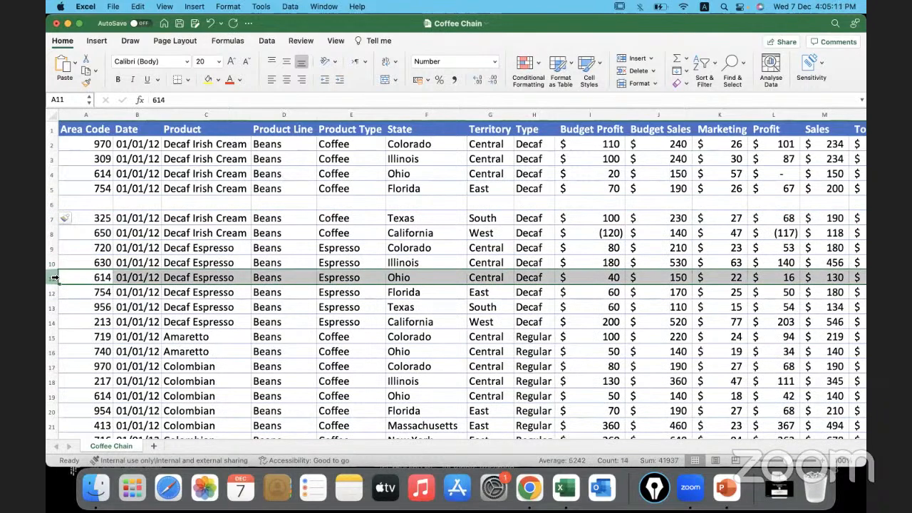
right_click(55, 278)
click(70, 342)
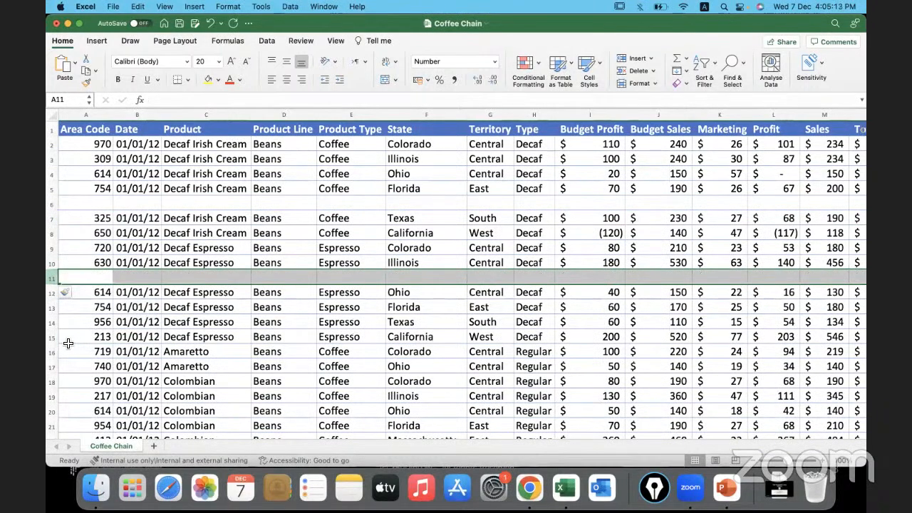
click(55, 351)
right_click(55, 351)
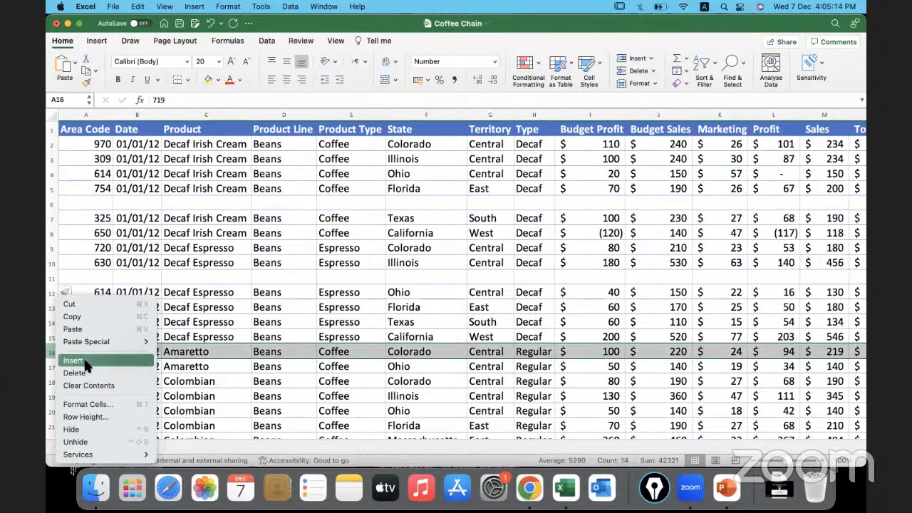
click(86, 362)
scroll(86, 358, down, 3)
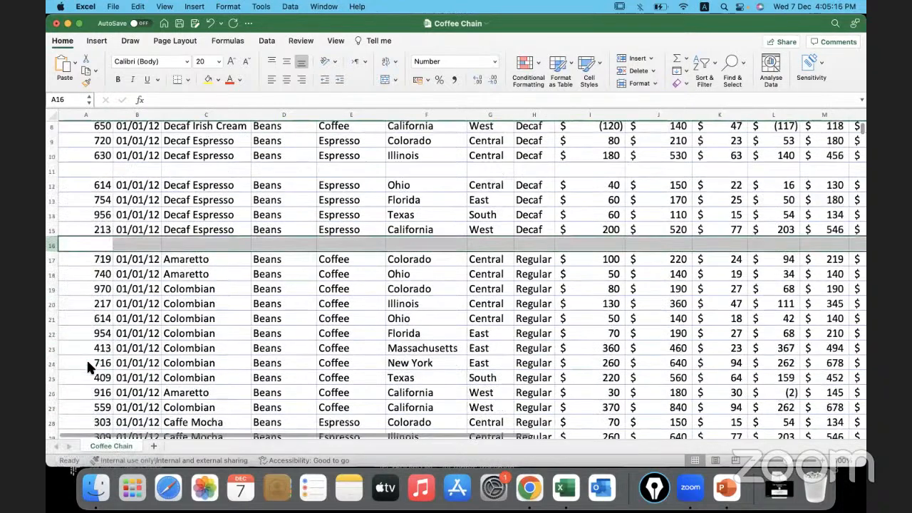
scroll(86, 359, down, 3)
click(52, 220)
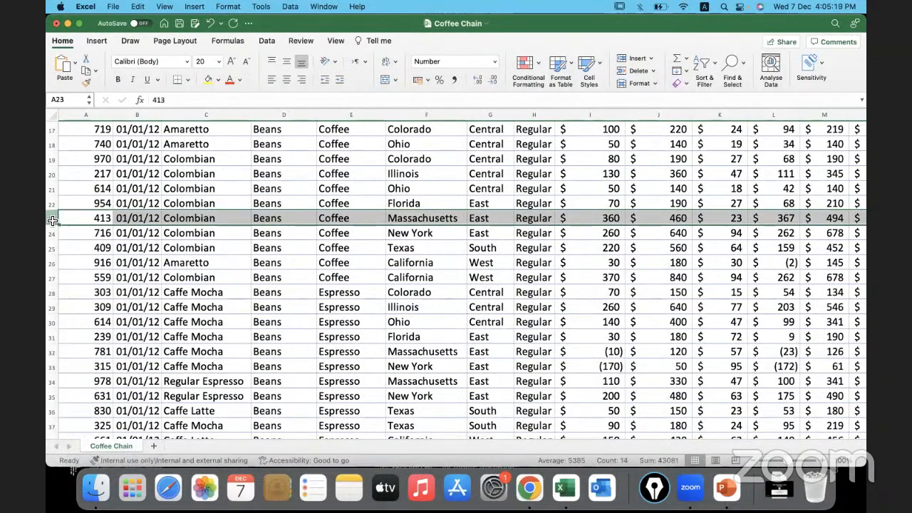
right_click(52, 220)
click(87, 289)
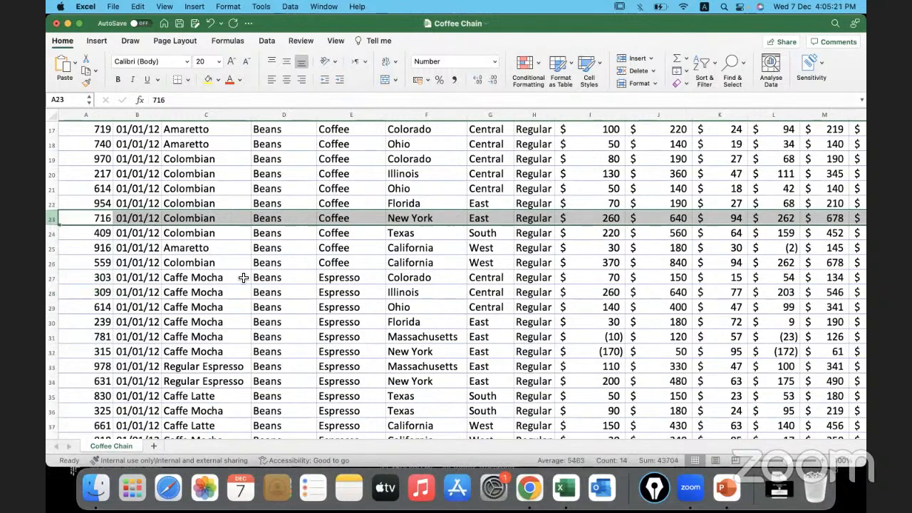
key(super+z)
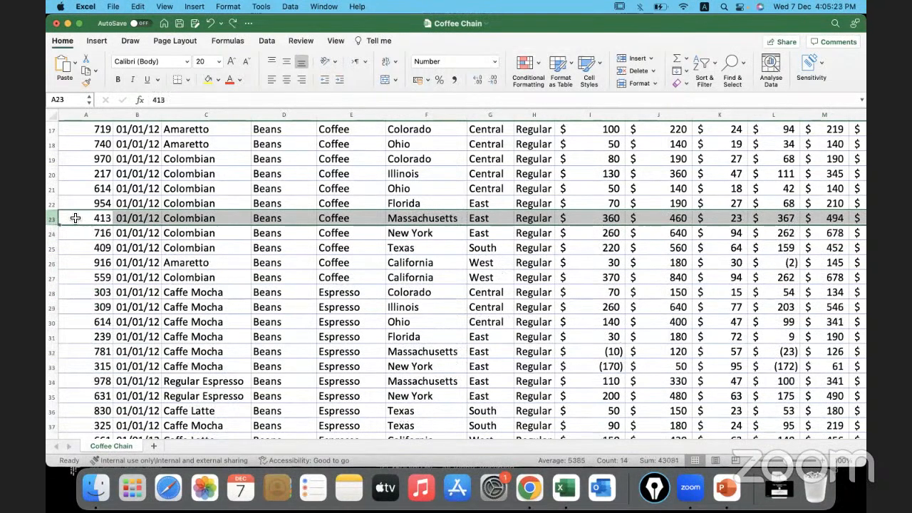
Step: Insert a blank row at row 23, above the Colombian record for Massachusetts
right_click(53, 218)
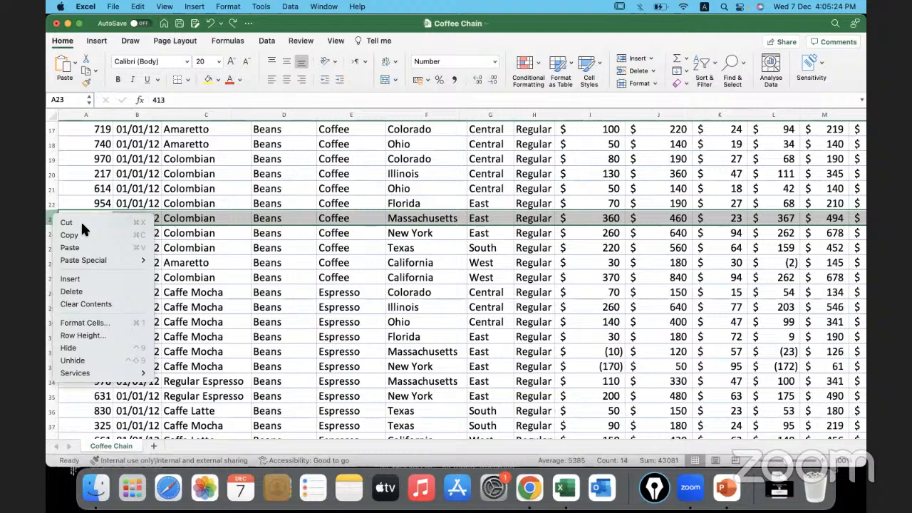
click(93, 280)
Step: Go to the end of the data and select the last Area Code cell, A4253
click(195, 288)
scroll(195, 288, down, 20)
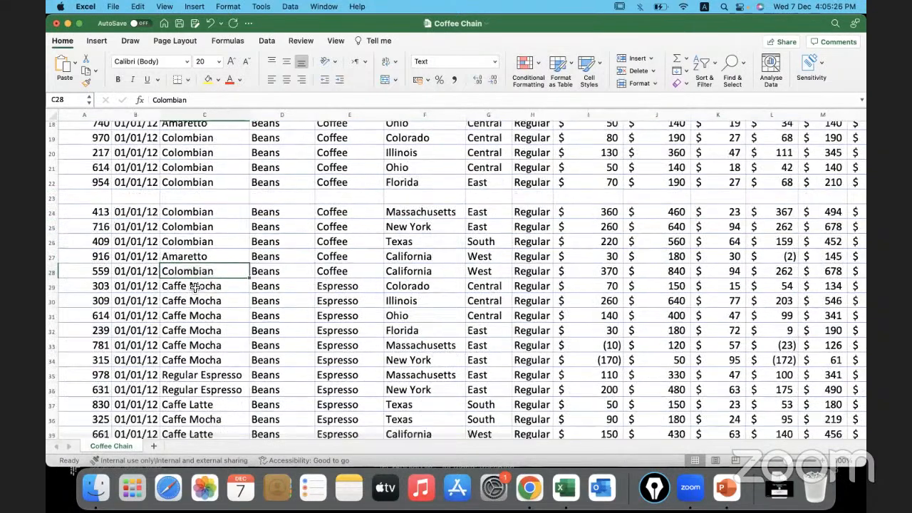
key(super+shift+Down)
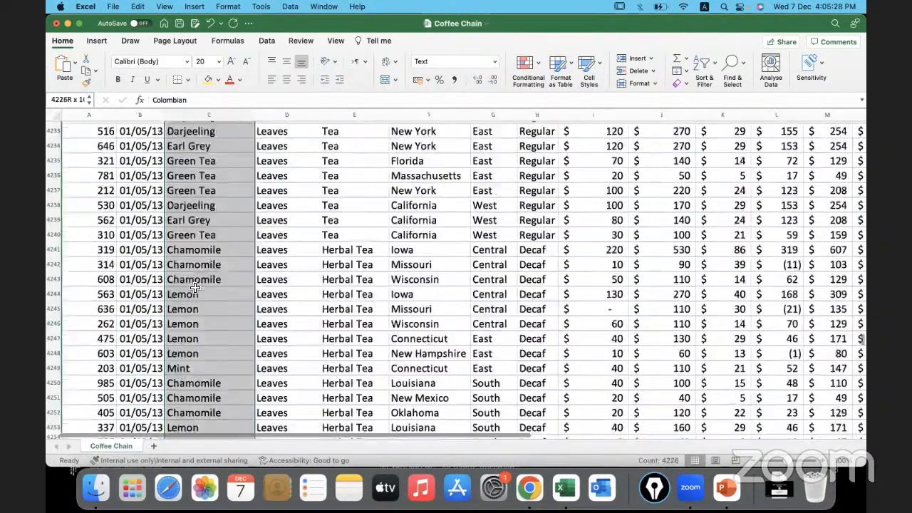
click(136, 425)
click(97, 424)
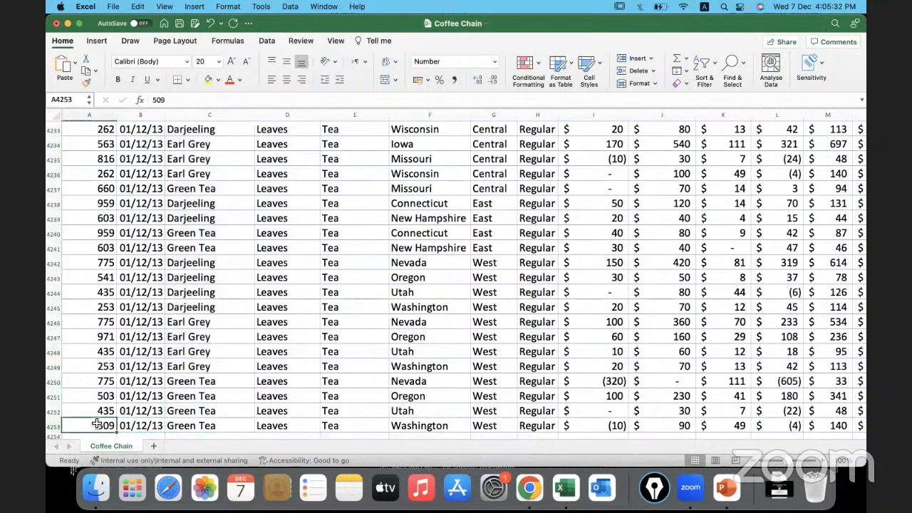
Step: Select the Area Code column from the bottom of the data up to its header and return to cell A2
key(super+shift+Up)
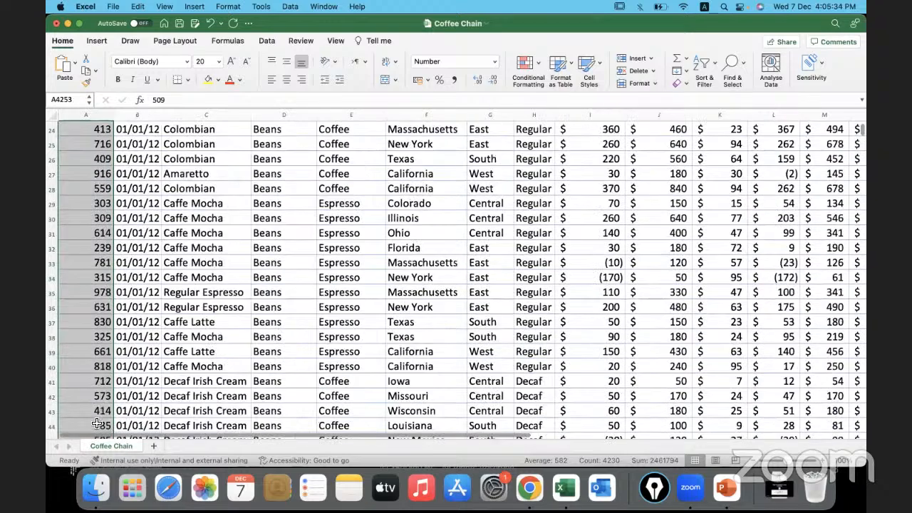
key(Up)
key(super+shift+Up)
key(Up)
key(Up)
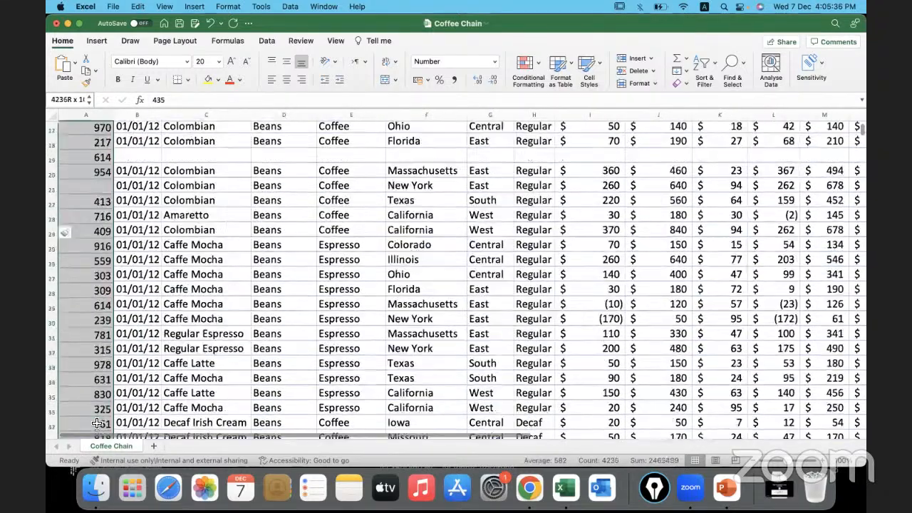
key(super+shift+Up)
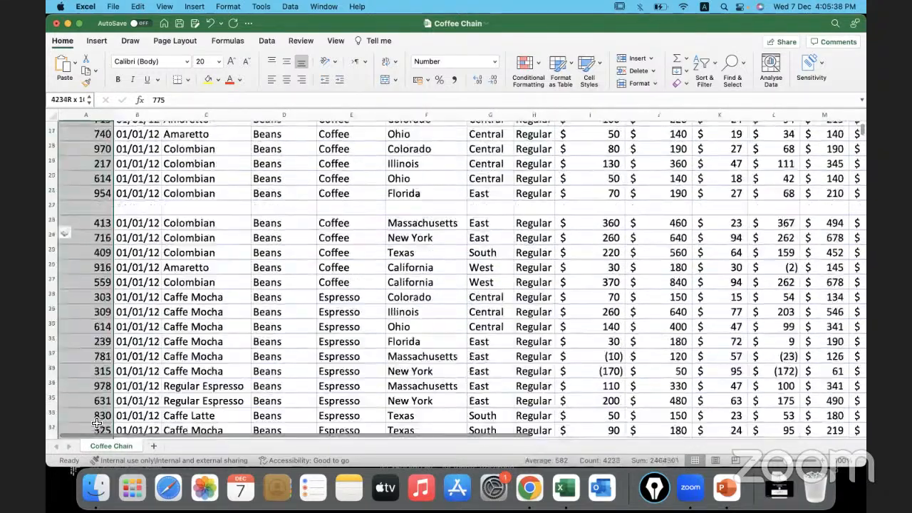
key(super+shift+Up)
key(super+shift+Up)
key(super+shift+Up)
key(super+shift+Up)
key(super+shift+Up)
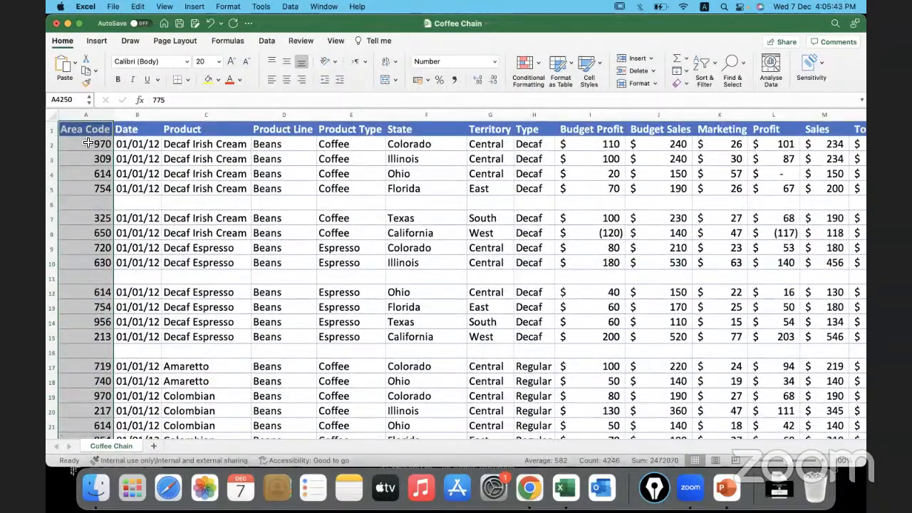
click(88, 143)
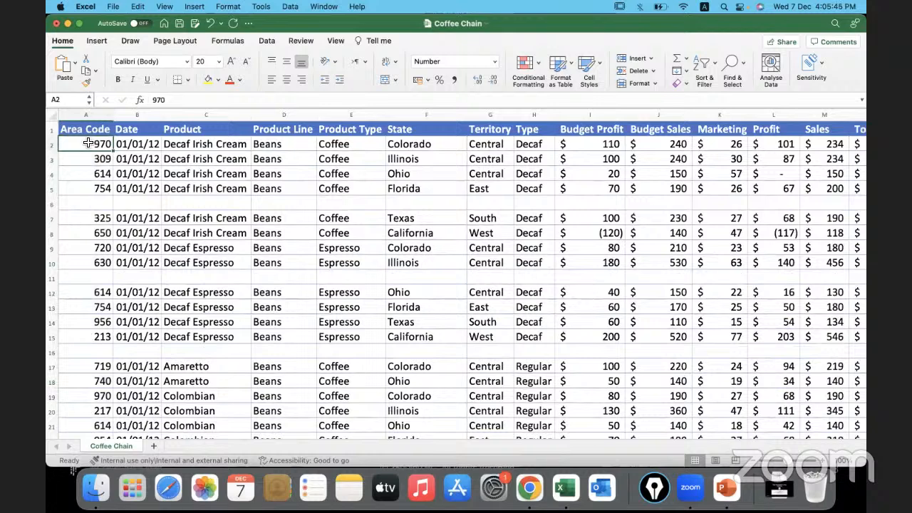
Step: Duplicate row 7, the Decaf Irish Cream record for Texas, by inserting a copy at the same position
click(55, 219)
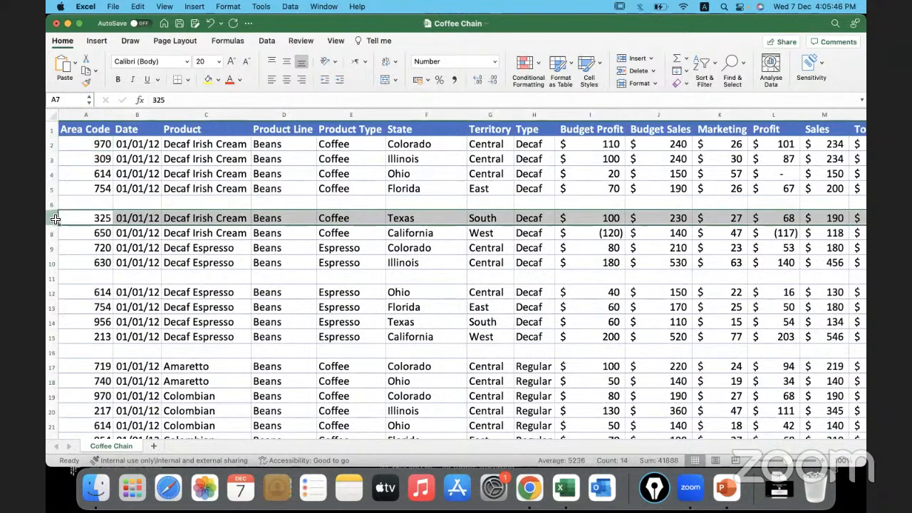
right_click(56, 218)
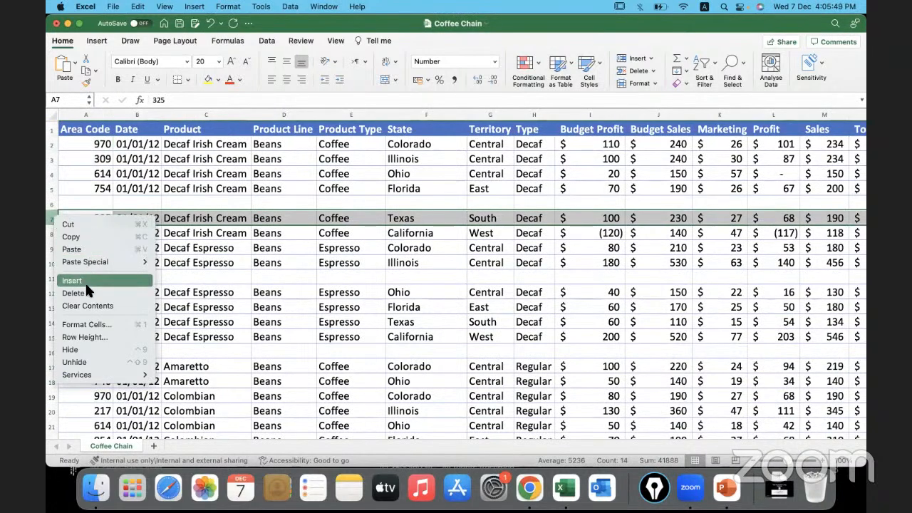
click(87, 243)
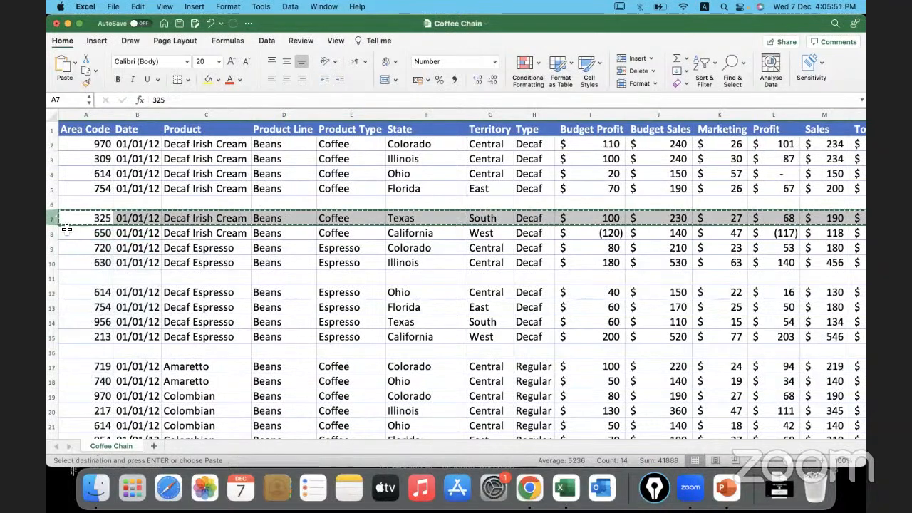
right_click(51, 217)
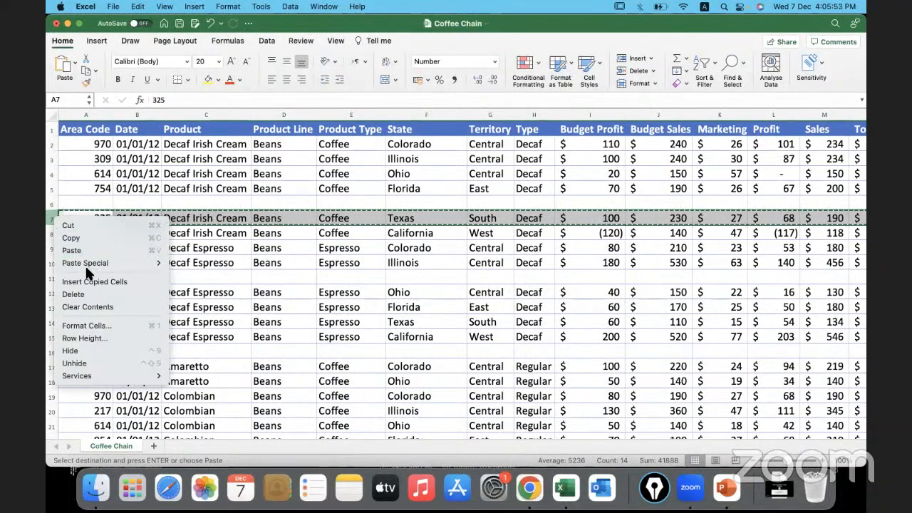
click(94, 282)
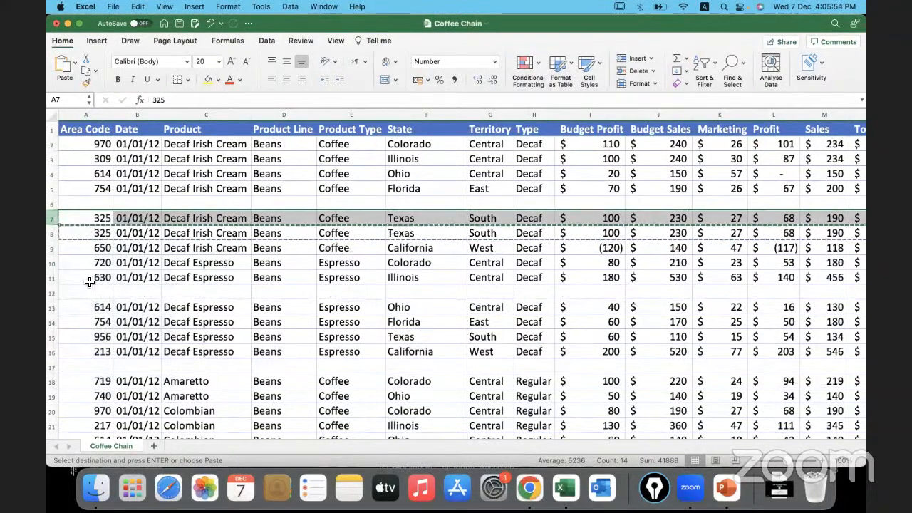
Step: Duplicate row 14, the Decaf Espresso record for Florida, by inserting a copy at row 14
click(52, 322)
right_click(56, 324)
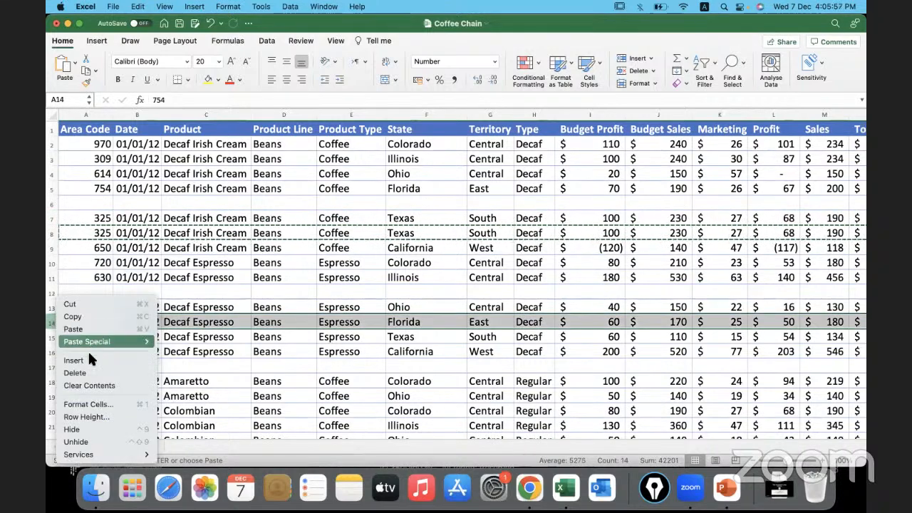
click(88, 322)
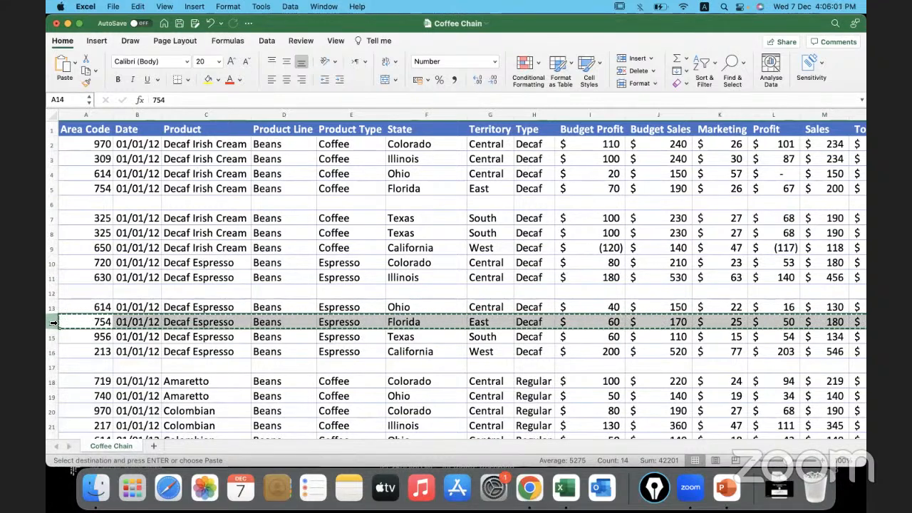
right_click(52, 322)
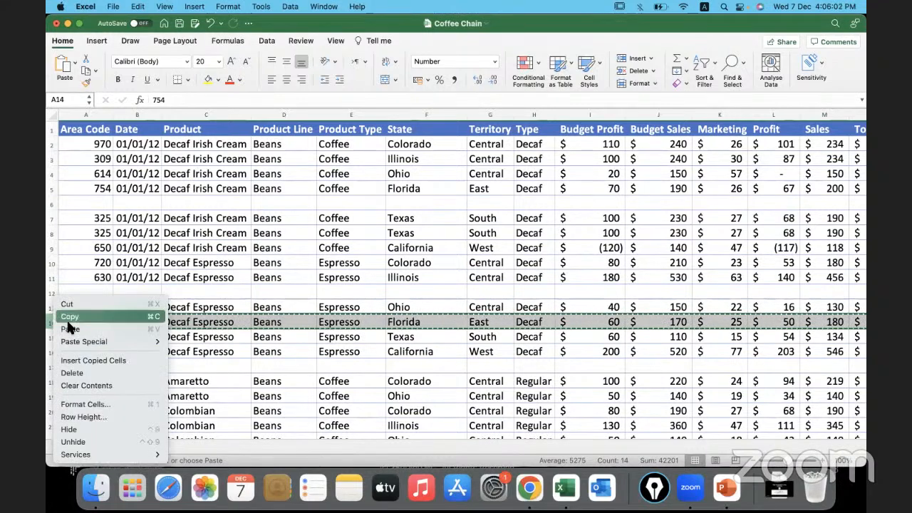
click(135, 361)
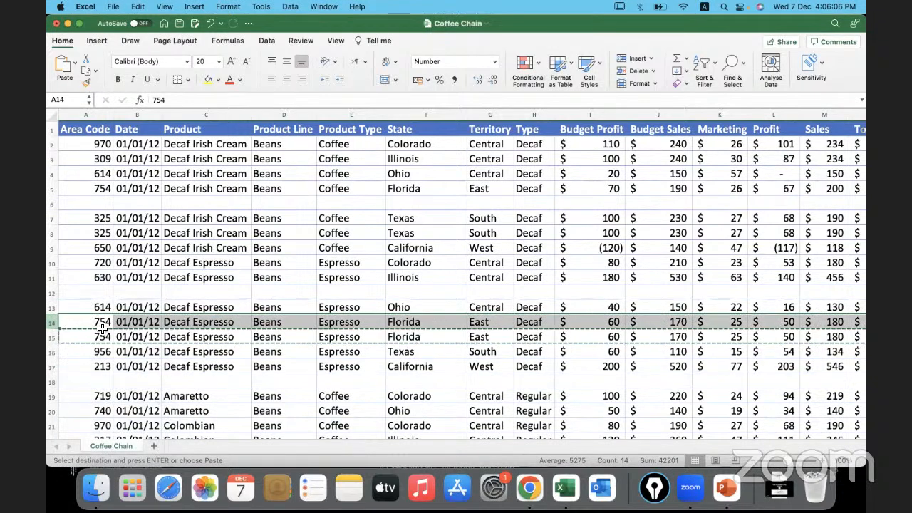
click(108, 352)
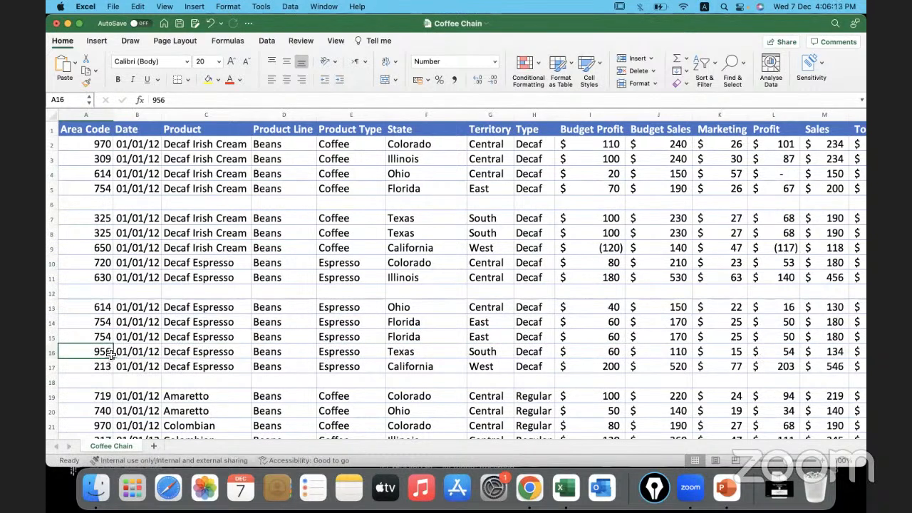
click(54, 203)
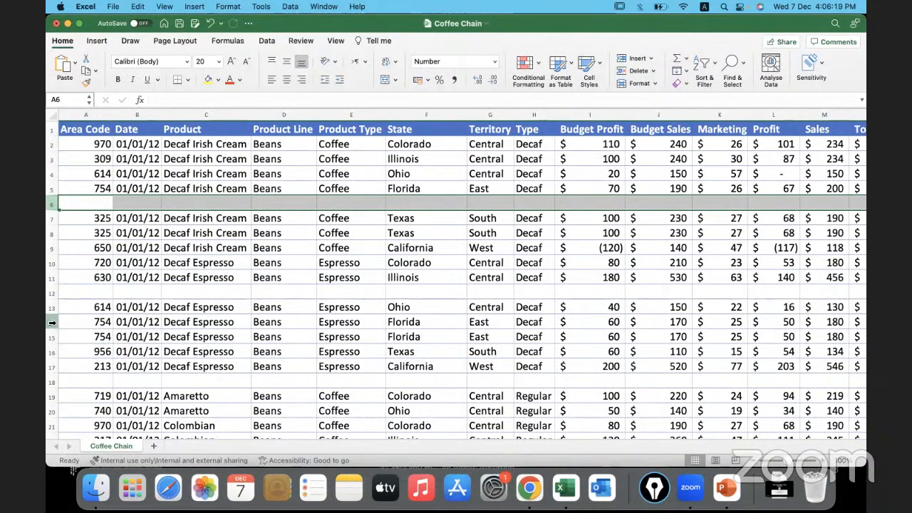
drag(51, 322, 52, 334)
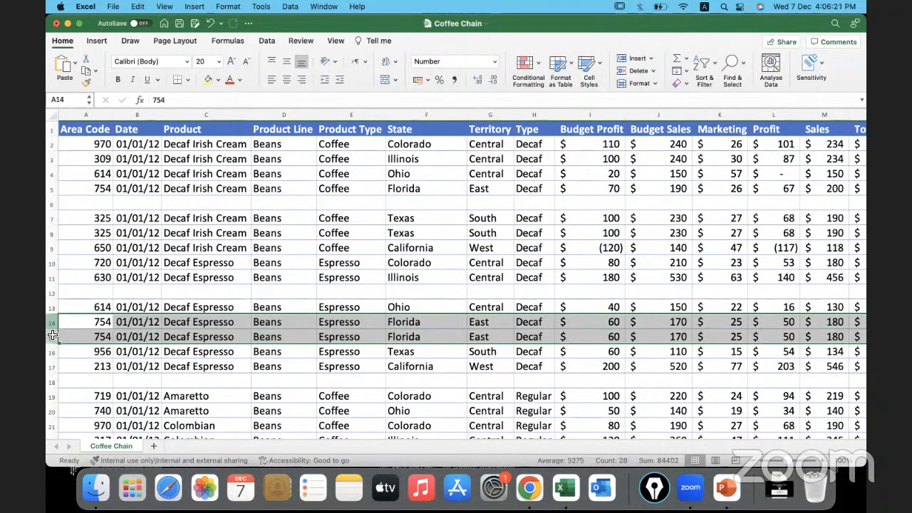
click(52, 325)
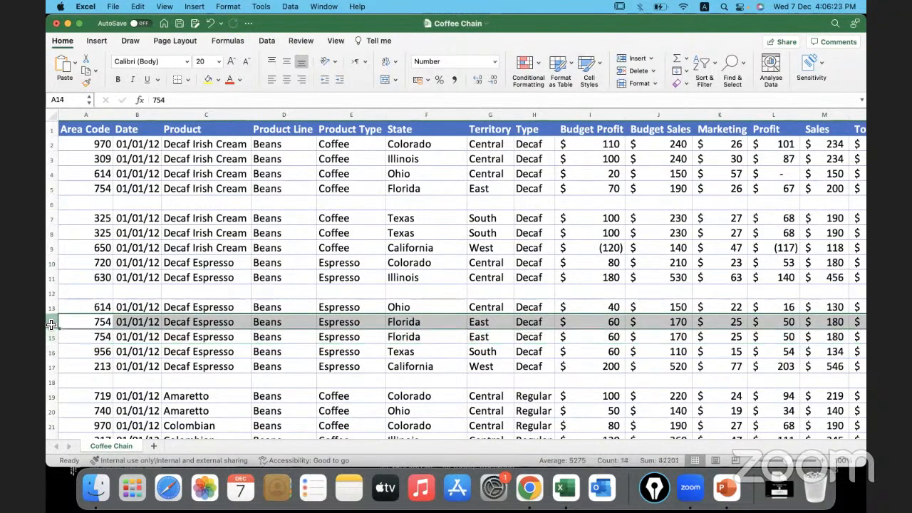
click(51, 204)
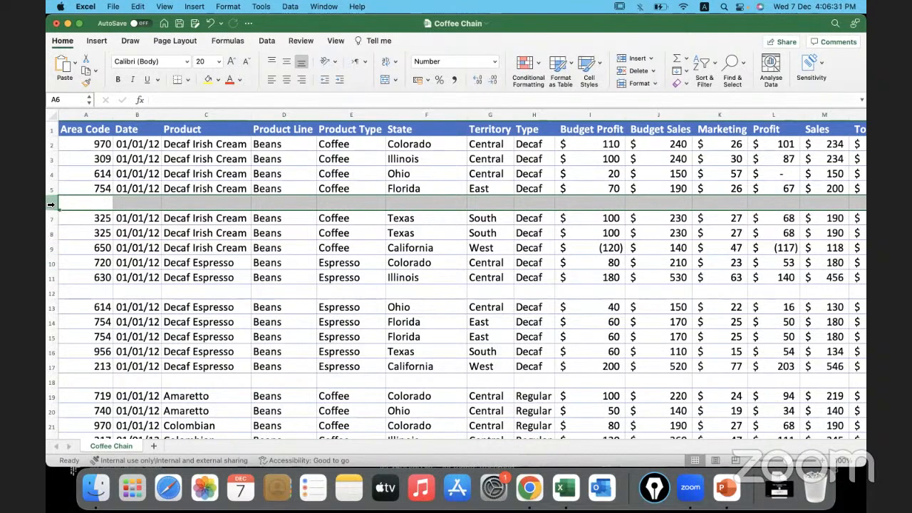
right_click(50, 205)
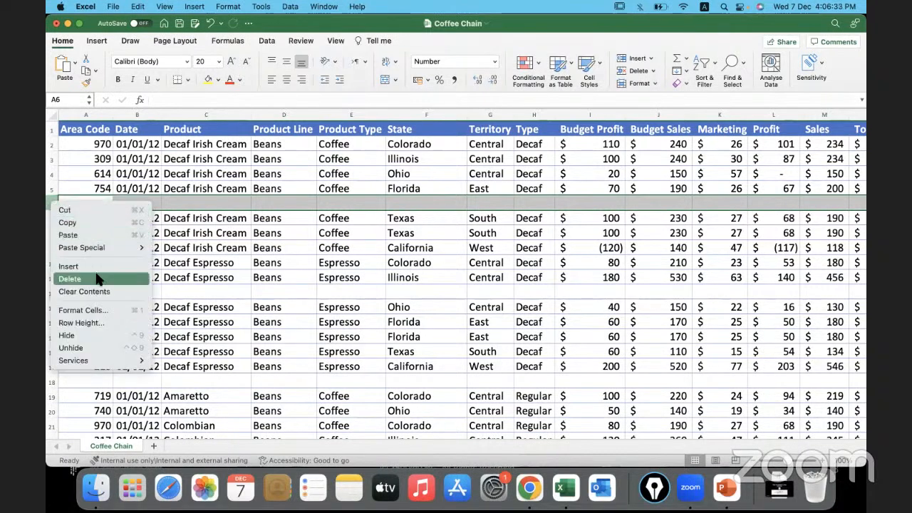
click(168, 205)
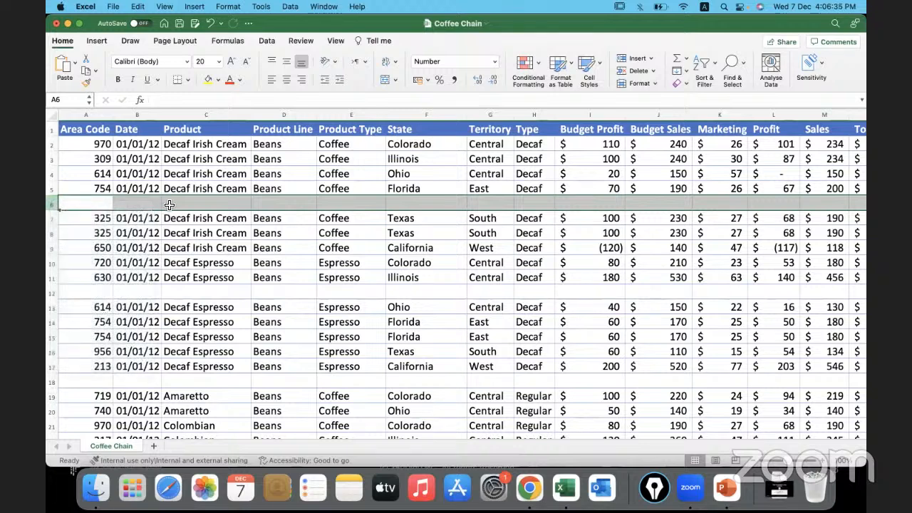
Step: Select all blank cells in the data with Go To Special and delete their sheet rows
click(94, 203)
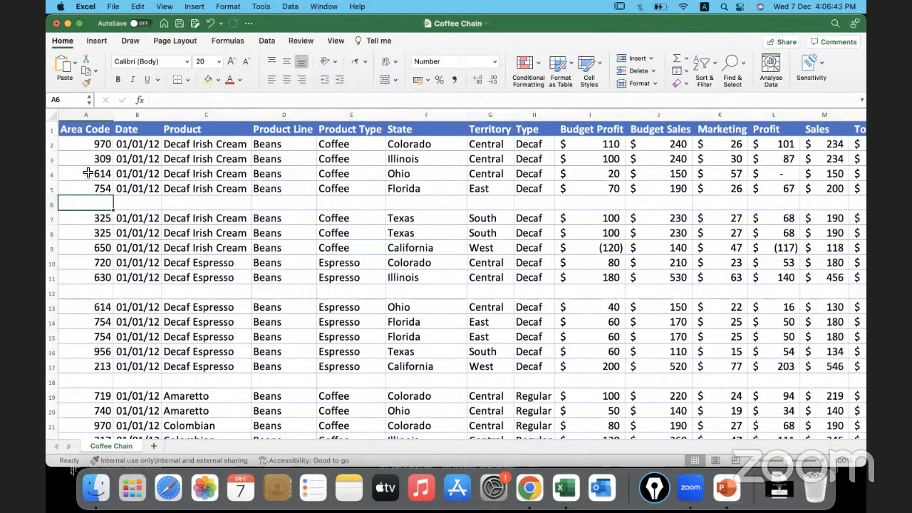
click(87, 173)
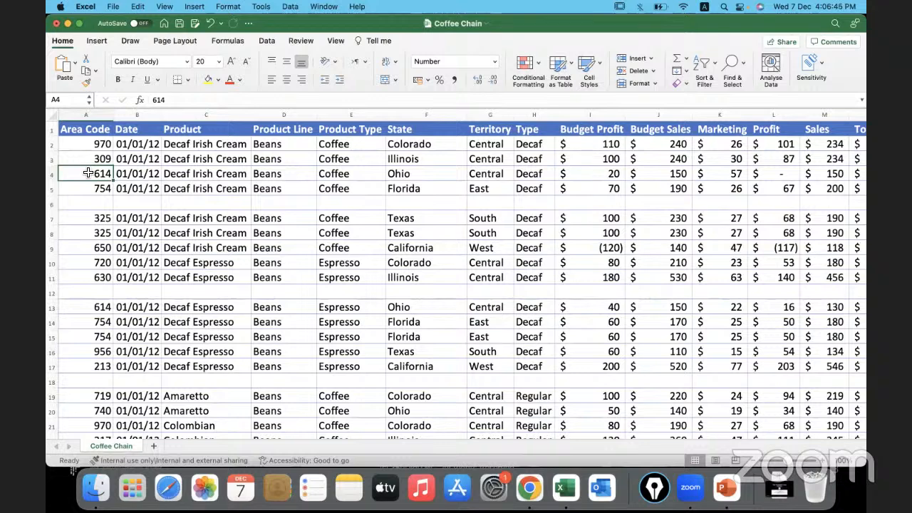
click(741, 63)
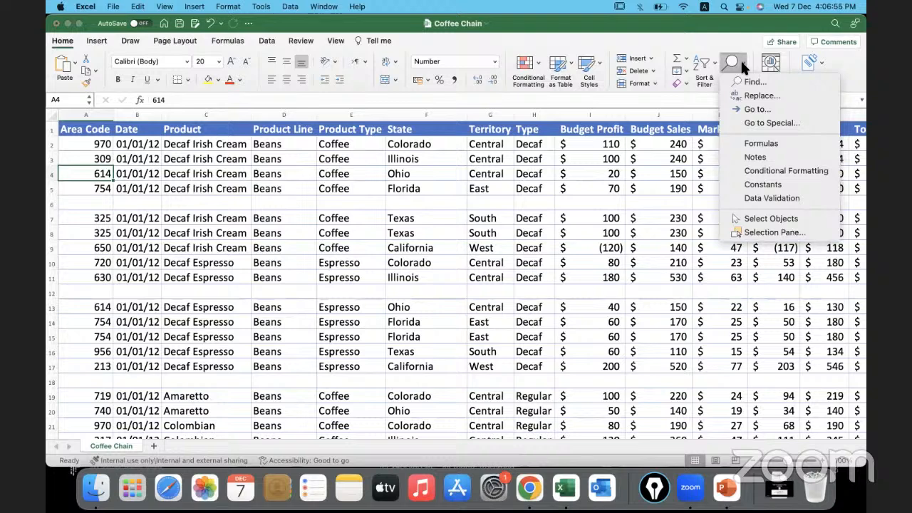
click(749, 124)
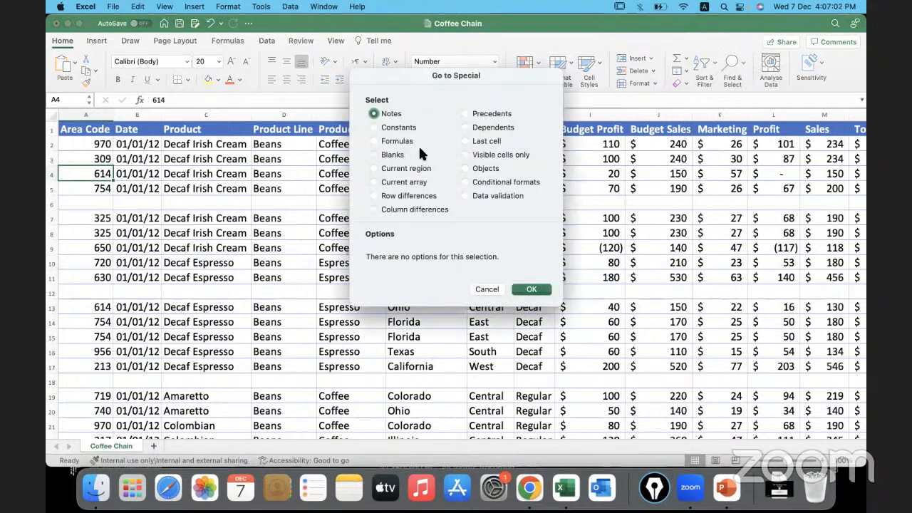
click(372, 153)
drag(409, 72, 487, 102)
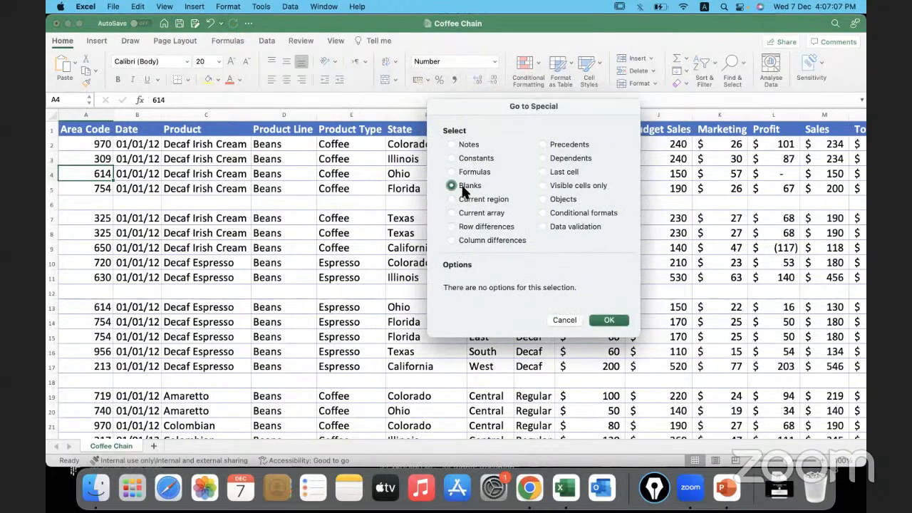
click(608, 321)
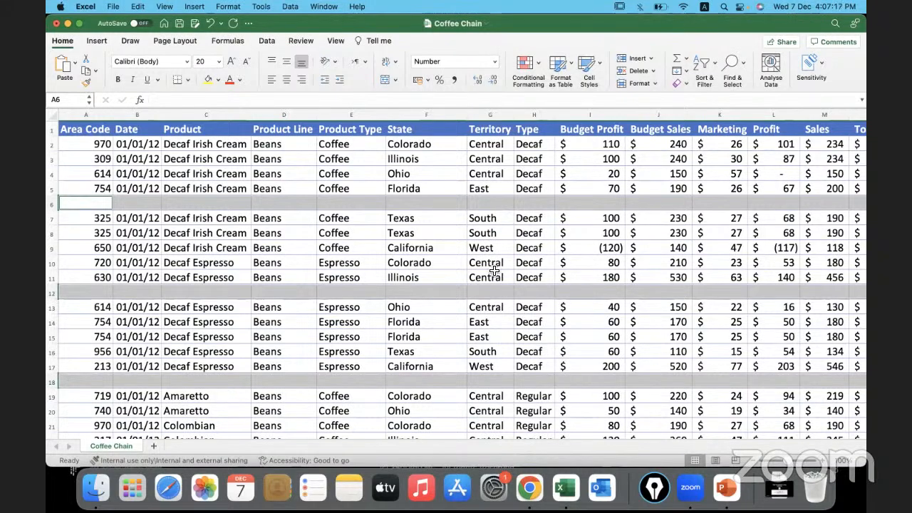
scroll(495, 266, down, 10)
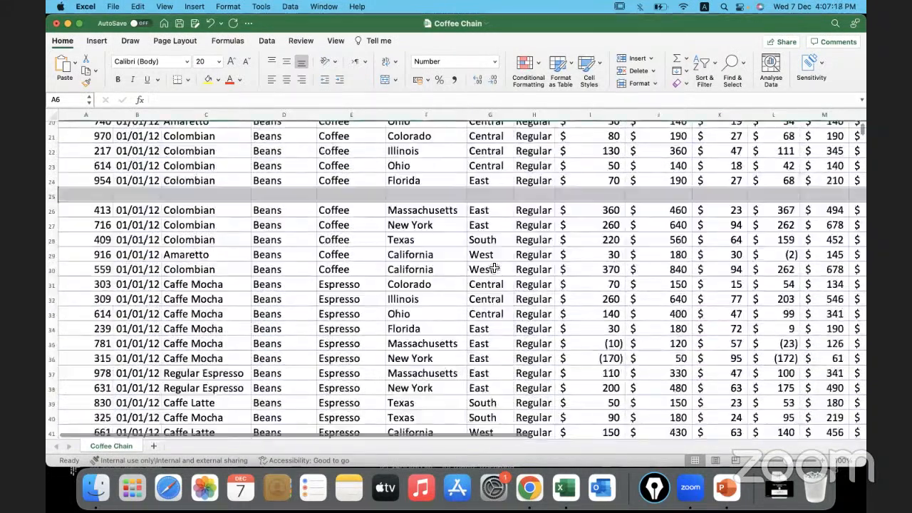
scroll(588, 176, up, 10)
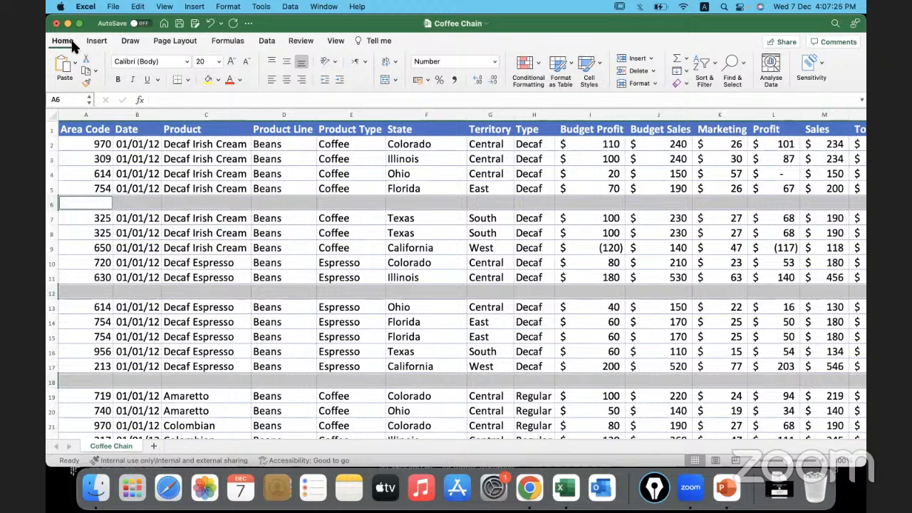
click(653, 71)
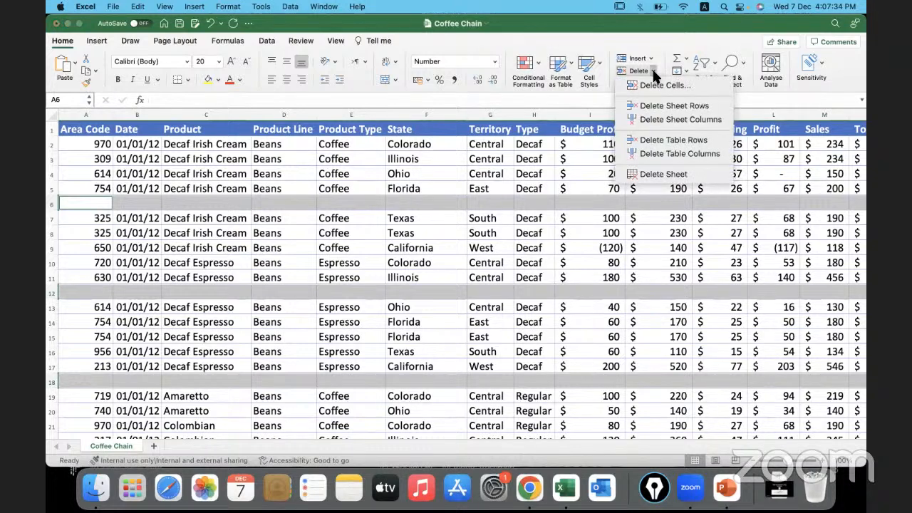
click(670, 107)
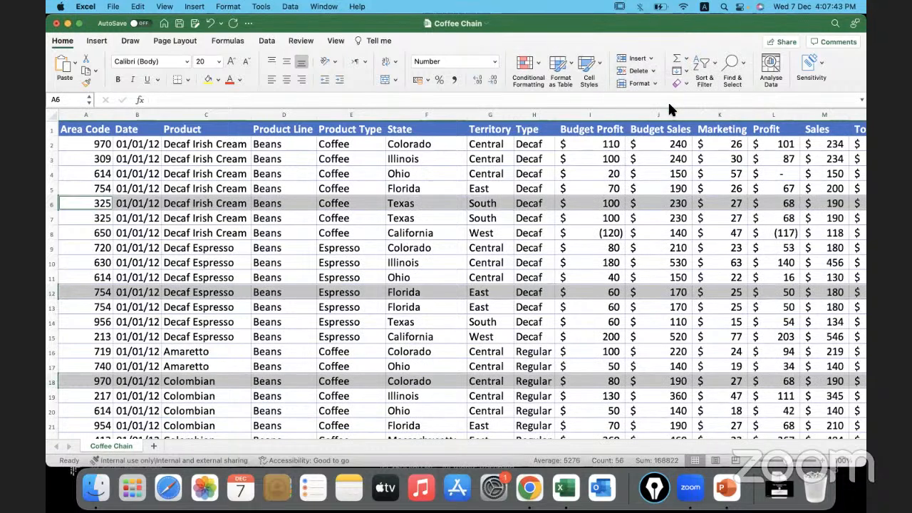
click(569, 243)
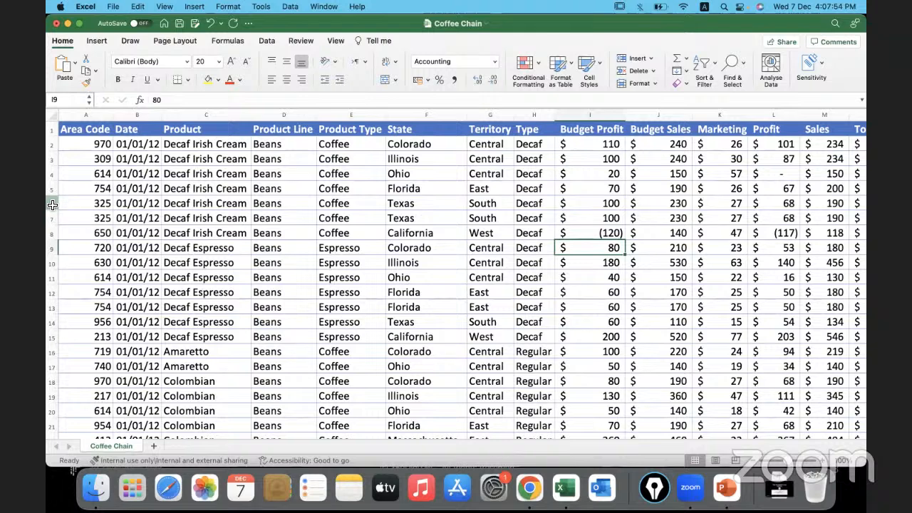
Step: Highlight rows 6 and 7 to compare the two Decaf Irish Cream records for Texas
drag(52, 204, 52, 215)
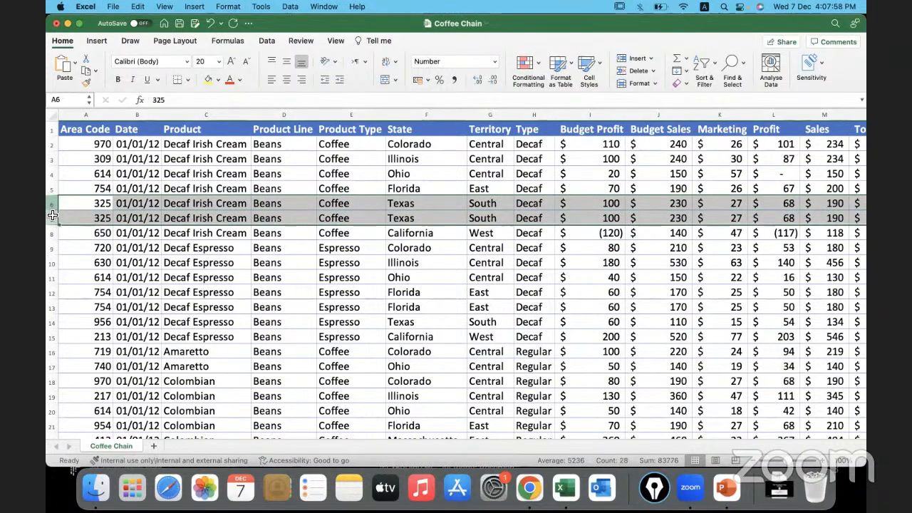
drag(51, 205, 51, 205)
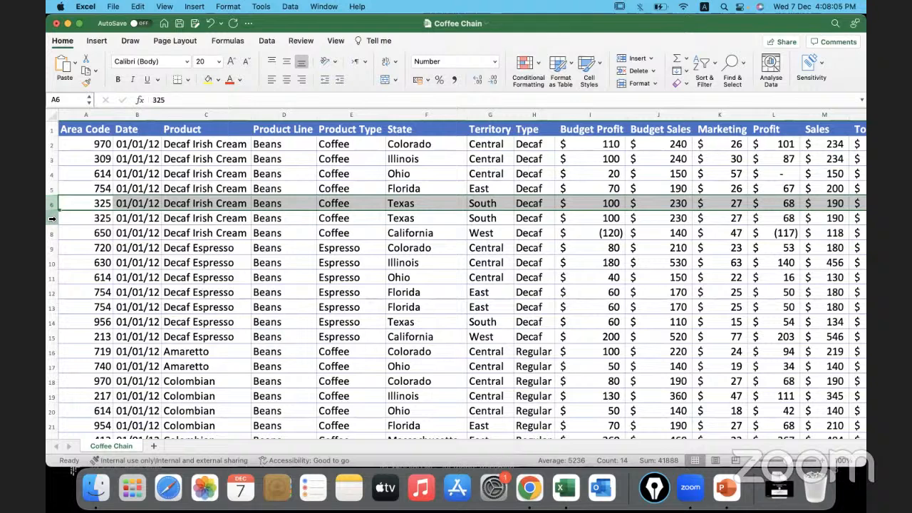
drag(51, 207, 51, 216)
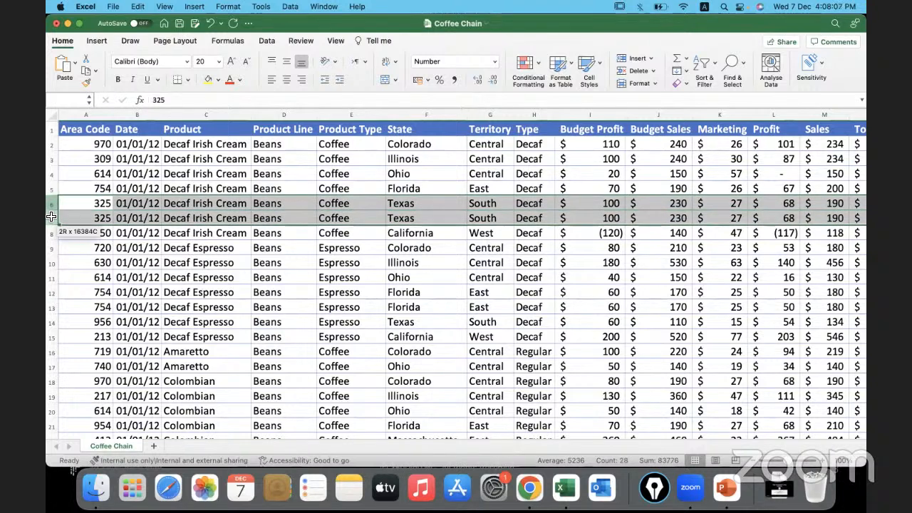
Step: Remove duplicate records from the data, treating it as having headers and comparing all columns from Area Code to Total Expenses
click(81, 218)
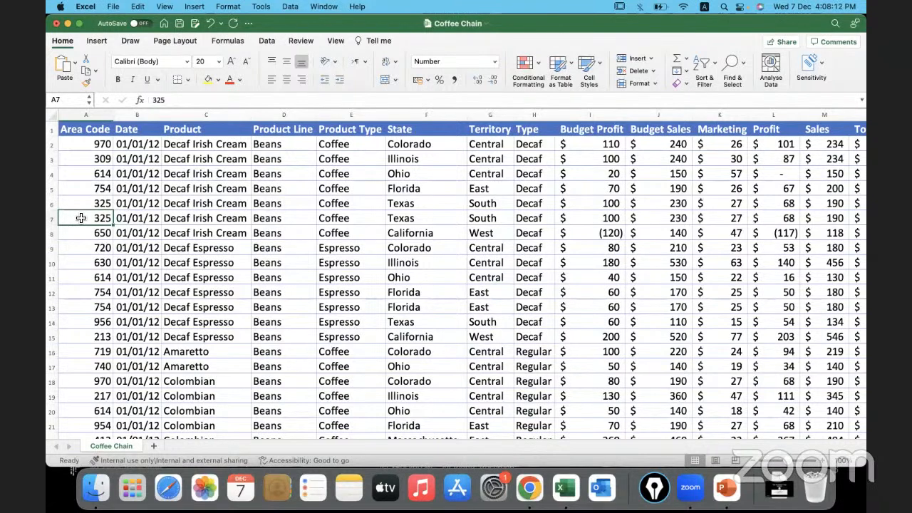
click(265, 42)
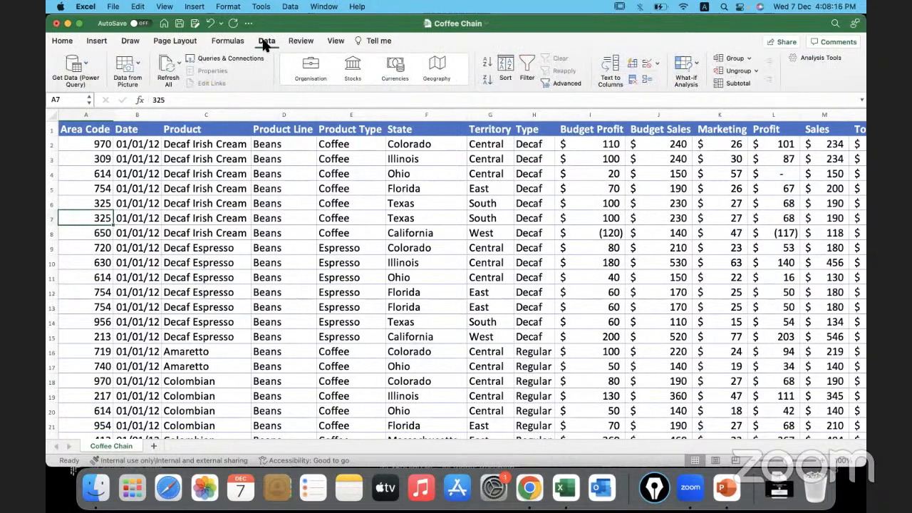
click(632, 79)
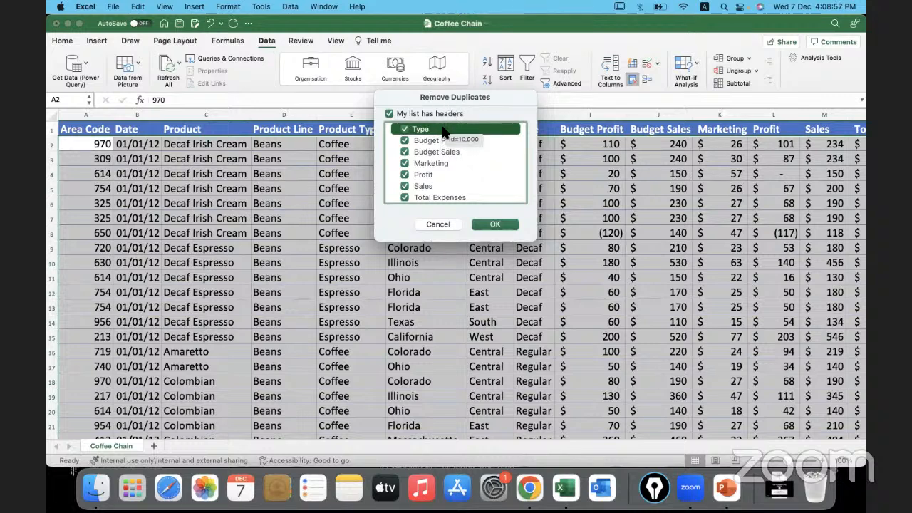
scroll(453, 173, up, 3)
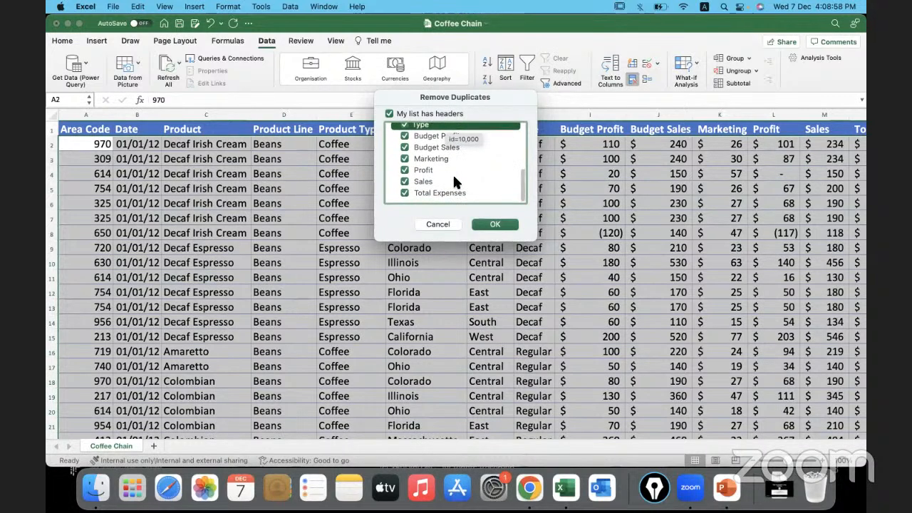
scroll(452, 189, up, 3)
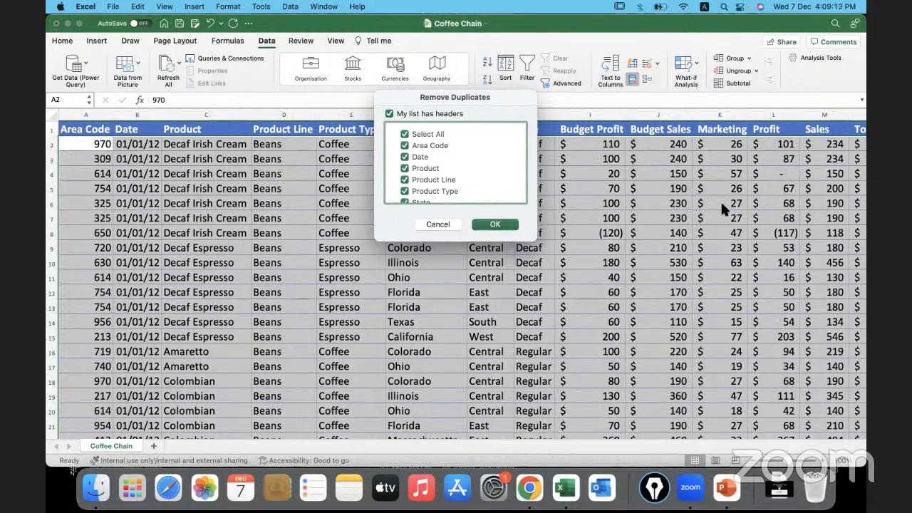
scroll(419, 173, down, 3)
click(419, 175)
scroll(420, 173, down, 3)
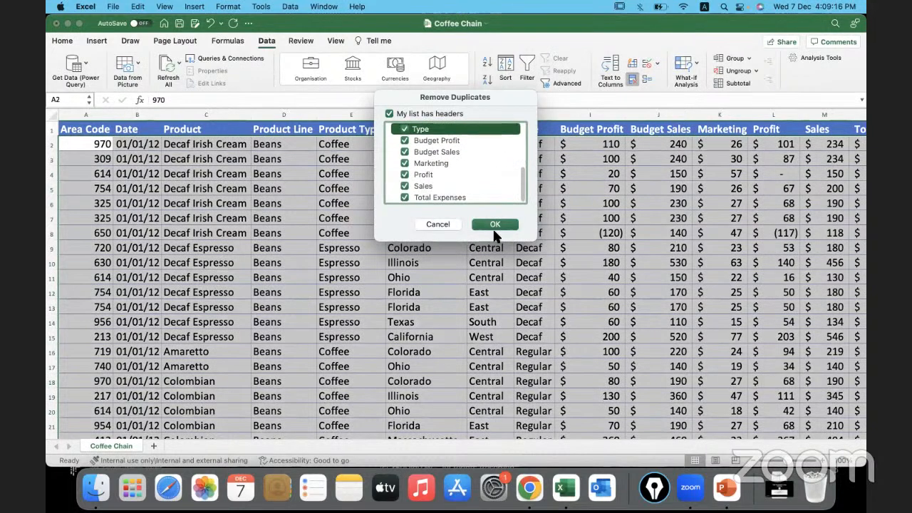
click(495, 223)
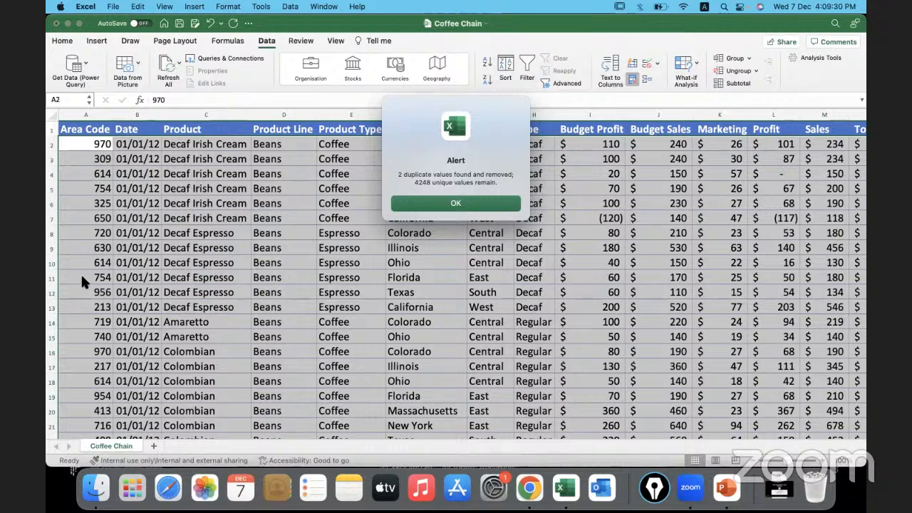
click(460, 205)
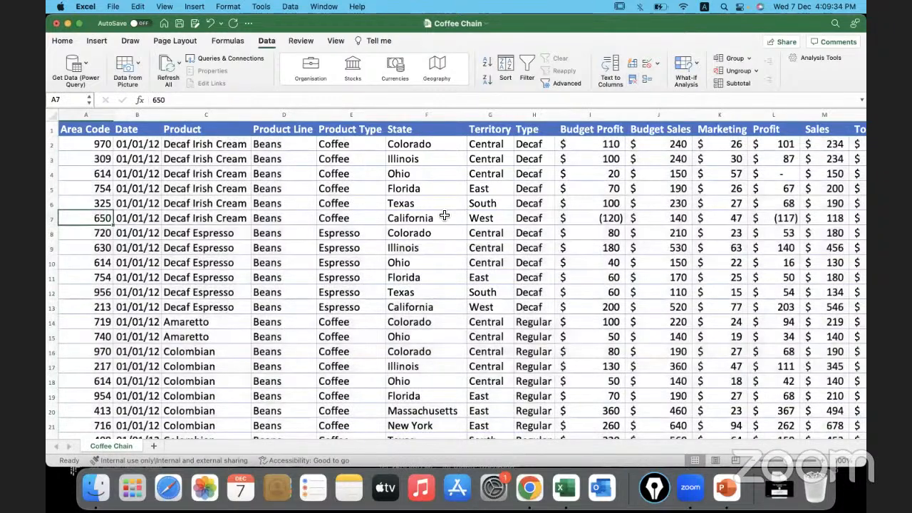
click(430, 219)
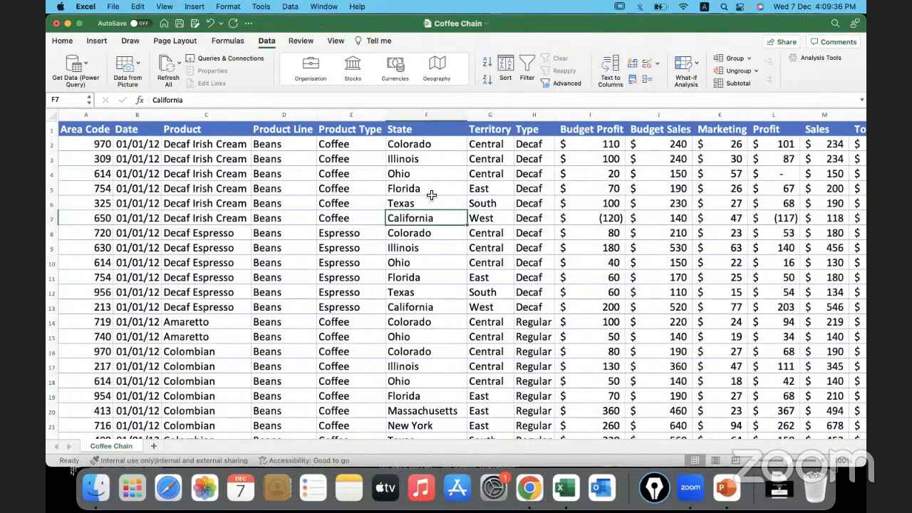
click(431, 193)
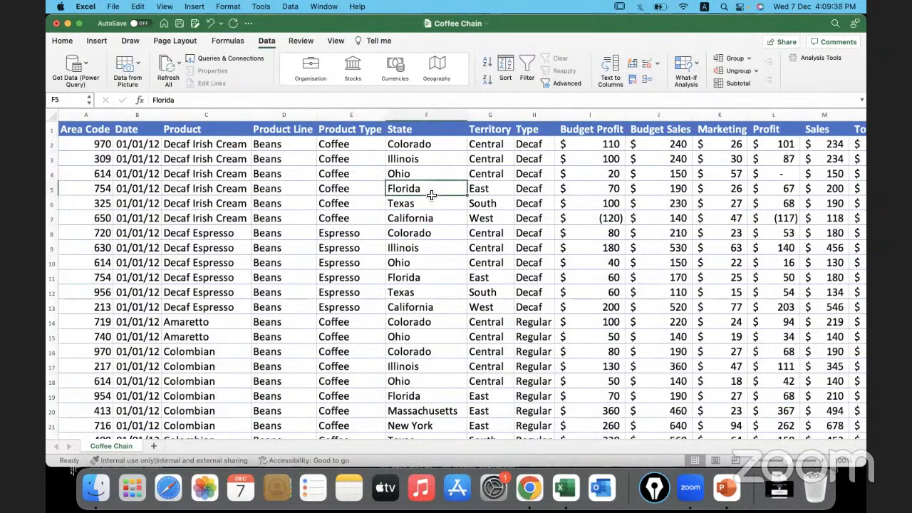
click(363, 245)
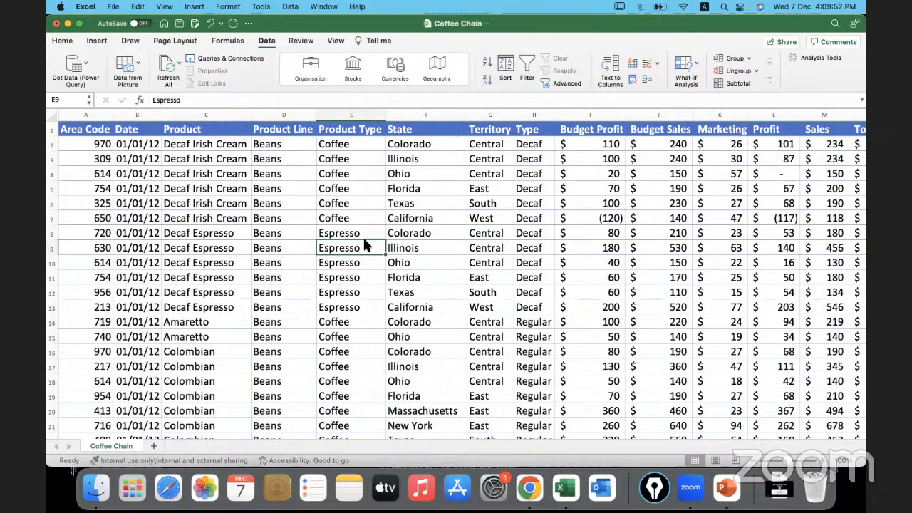
click(299, 224)
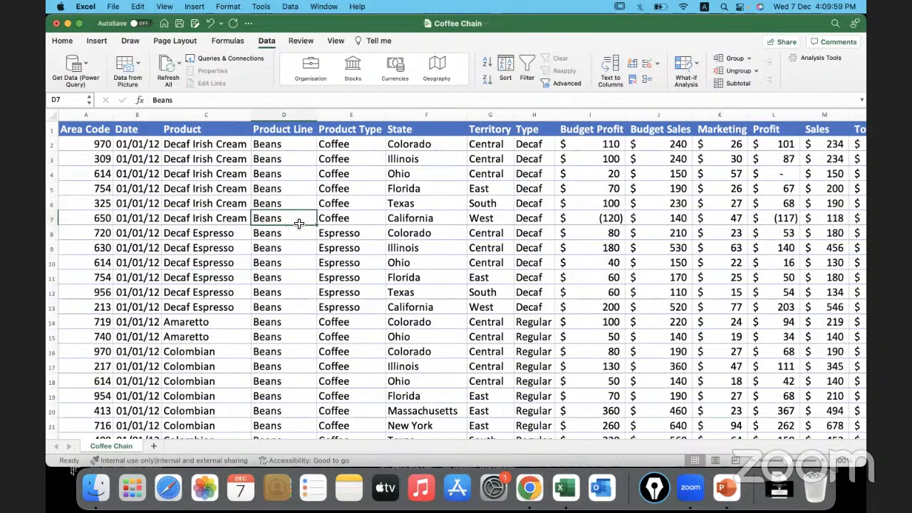
click(239, 208)
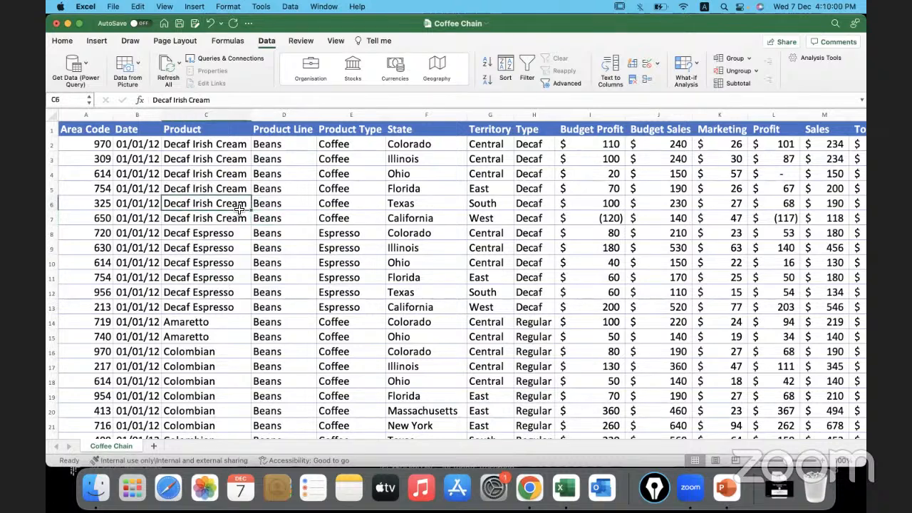
Step: Switch to PowerPoint to view the Agenda slide, and return to the Coffee Chain worksheet in Excel
click(730, 492)
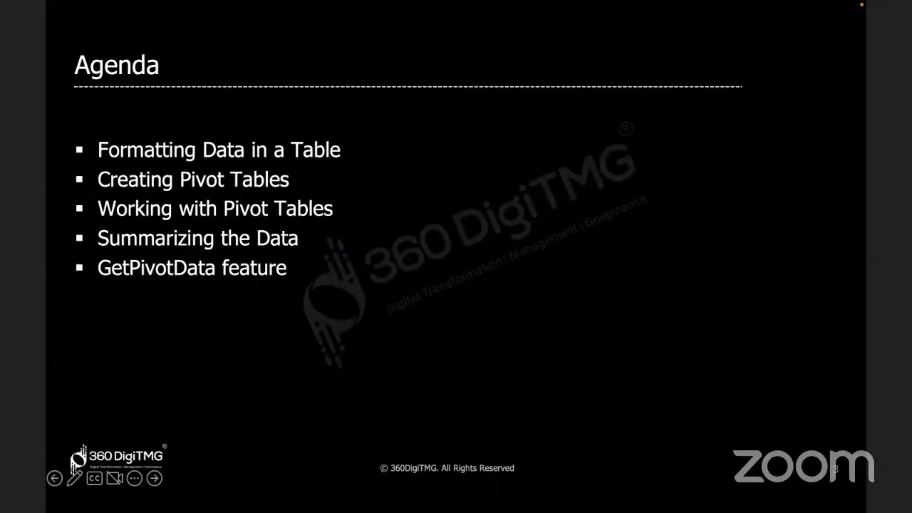
key(super+Tab)
click(283, 188)
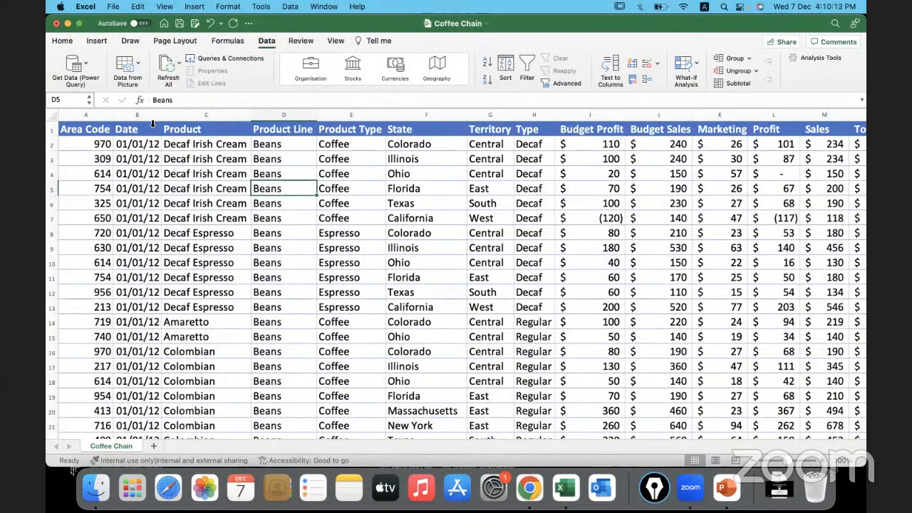
Step: Convert the data range A1:N4249 into a table with headers
click(103, 114)
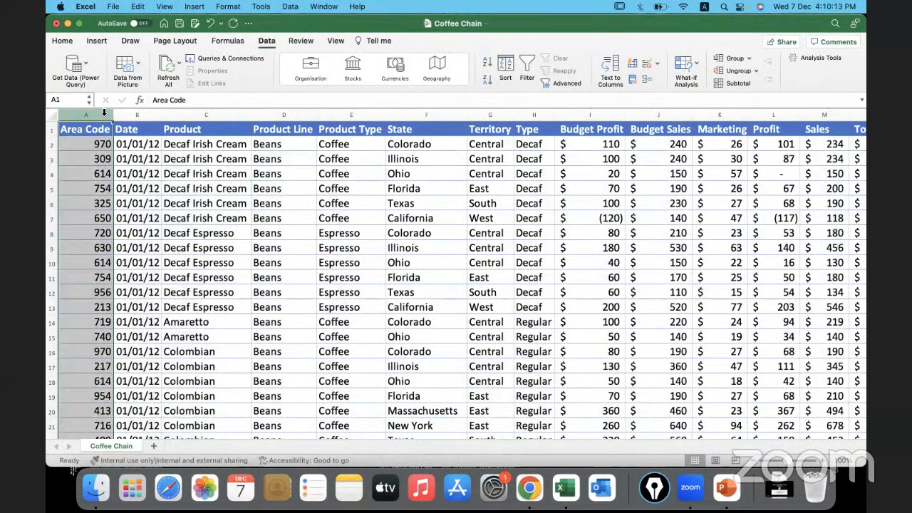
click(53, 143)
click(249, 232)
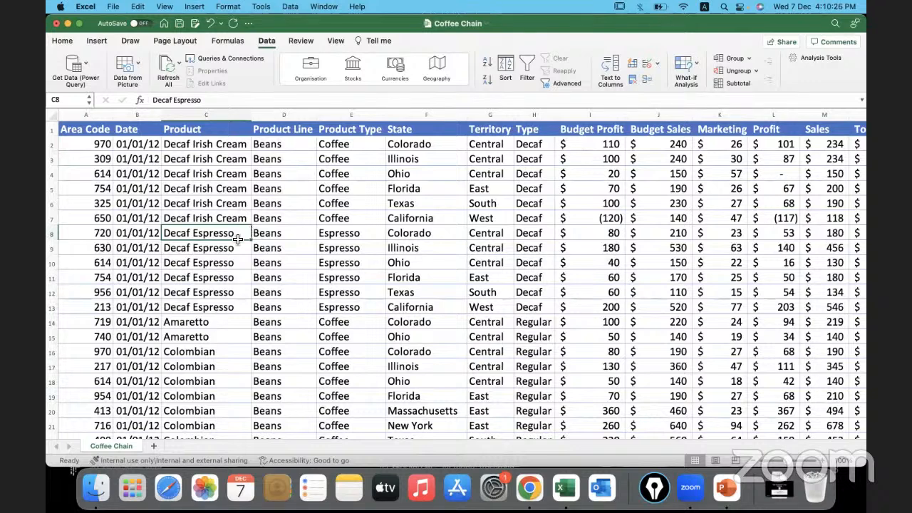
key(super+t)
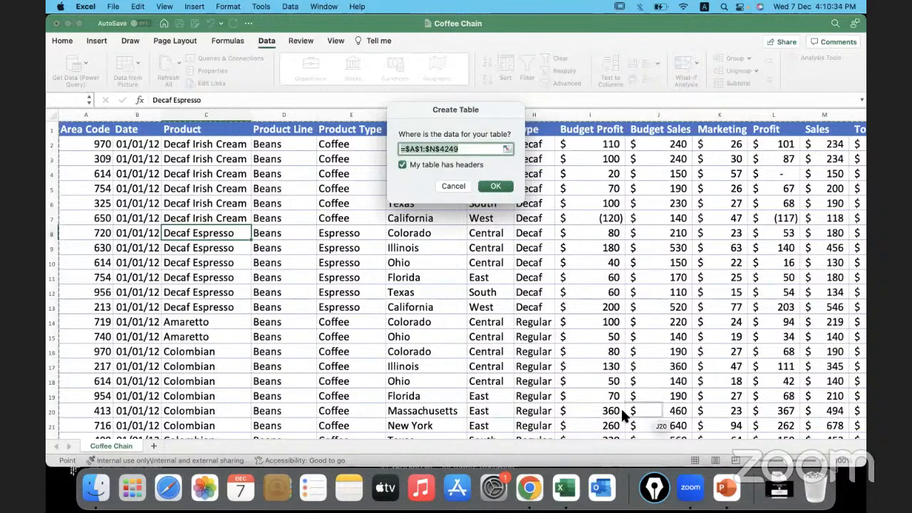
scroll(504, 429, right, 2)
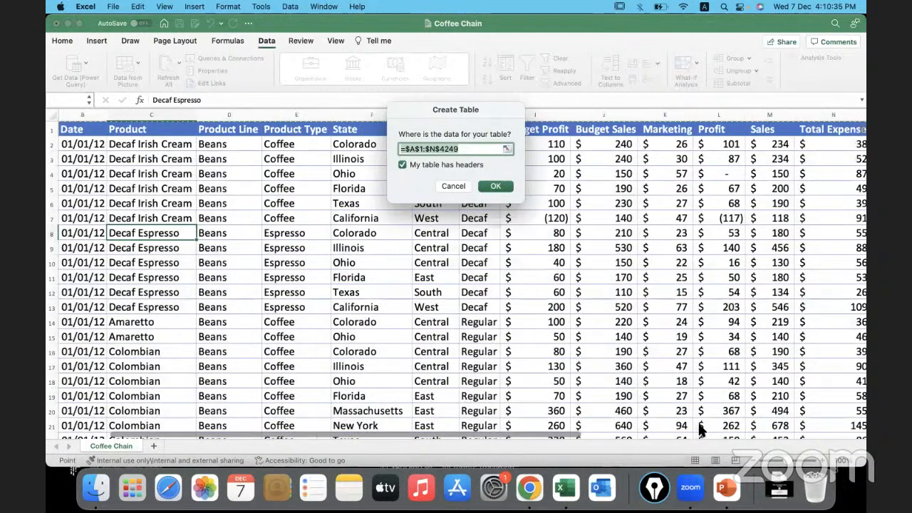
scroll(700, 429, right, 4)
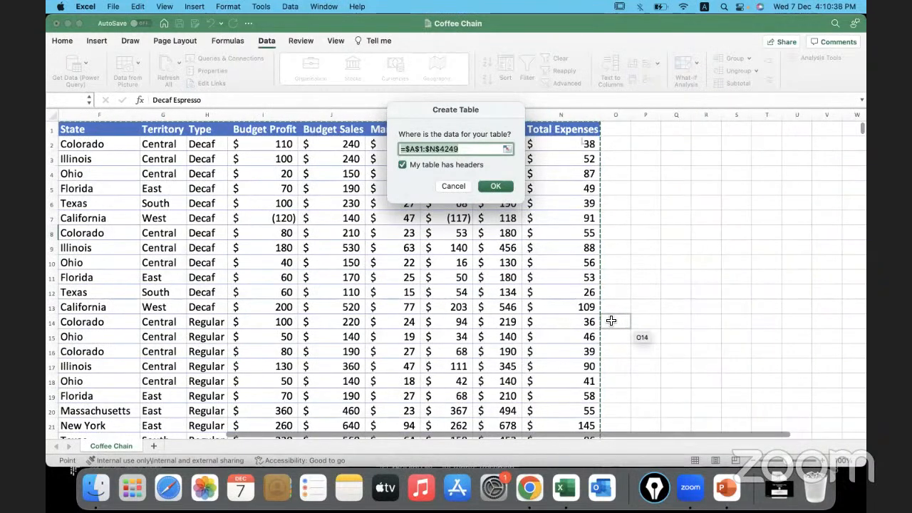
scroll(635, 431, left, 5)
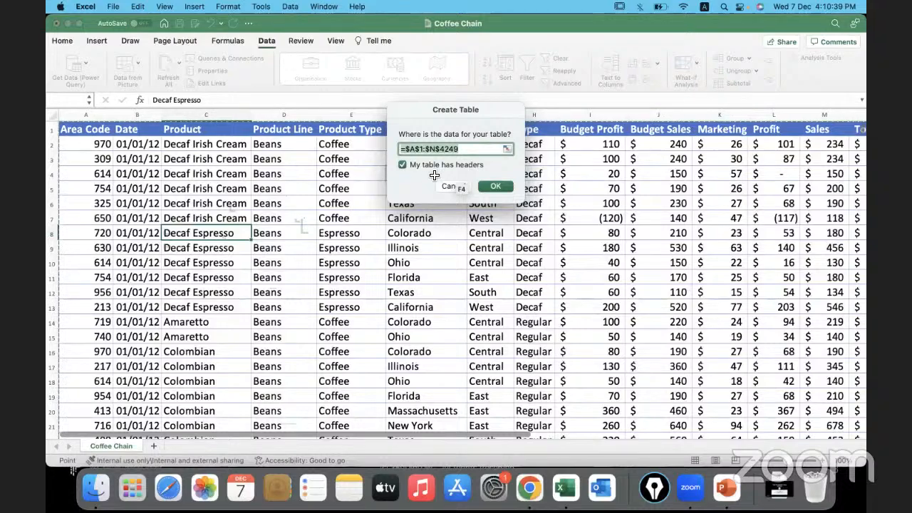
click(492, 185)
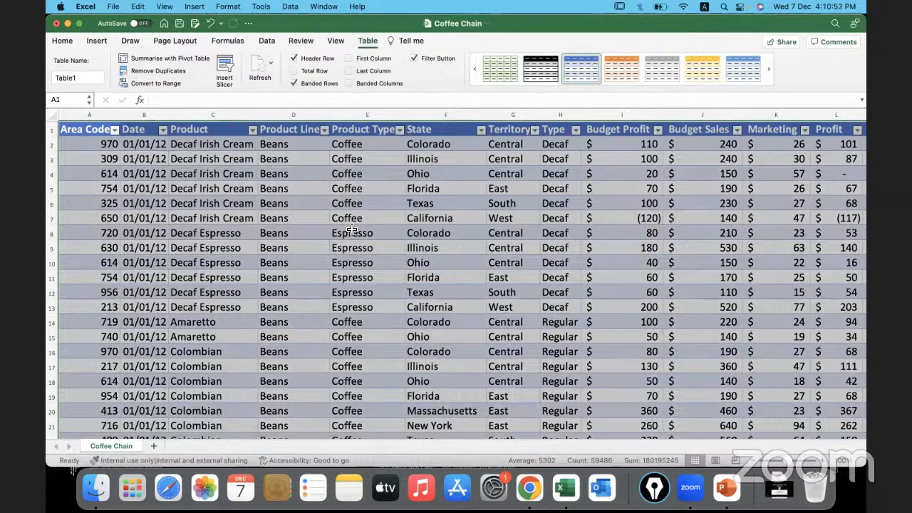
Step: Try a different table style, and set the table back to the blue banded style
click(632, 62)
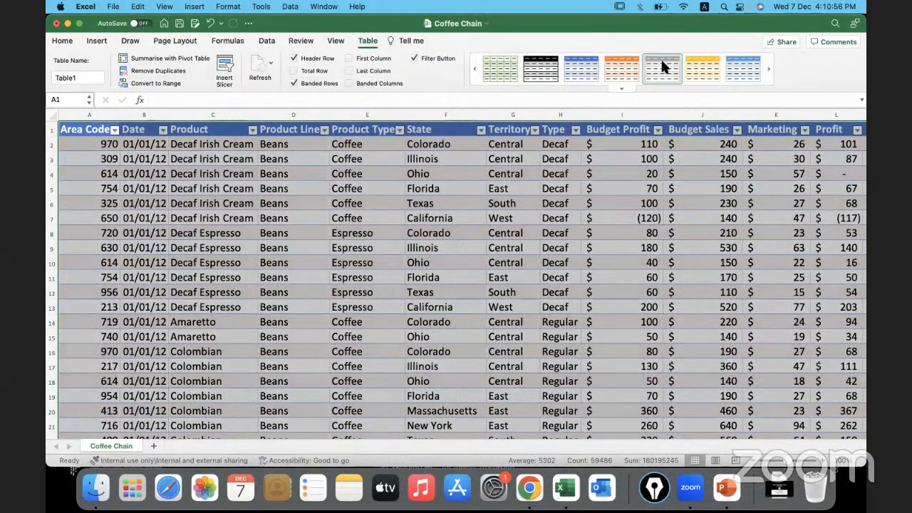
click(586, 68)
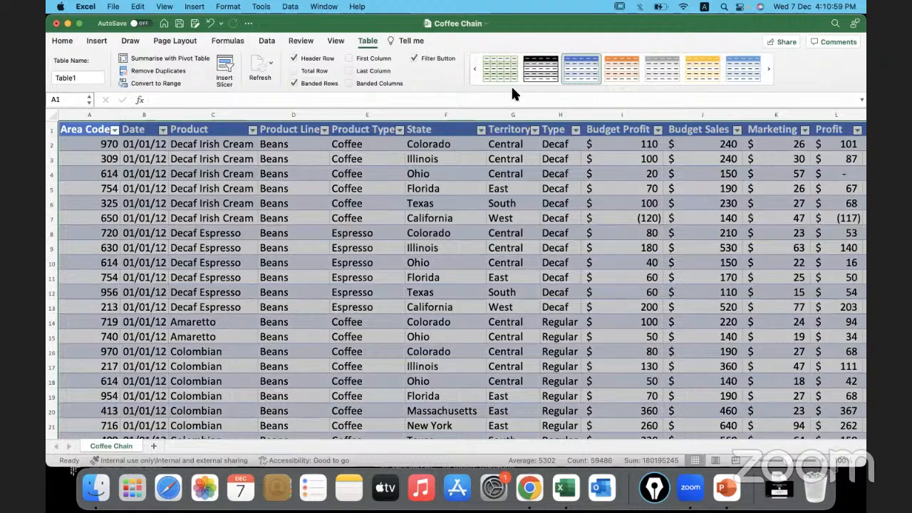
click(616, 86)
click(616, 88)
click(305, 264)
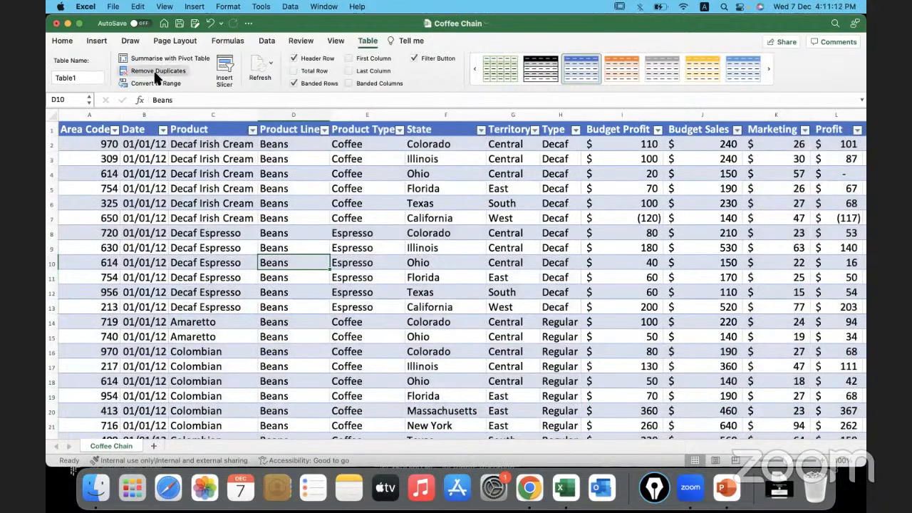
Step: Rename the table as CoffeeChain_Data
click(174, 232)
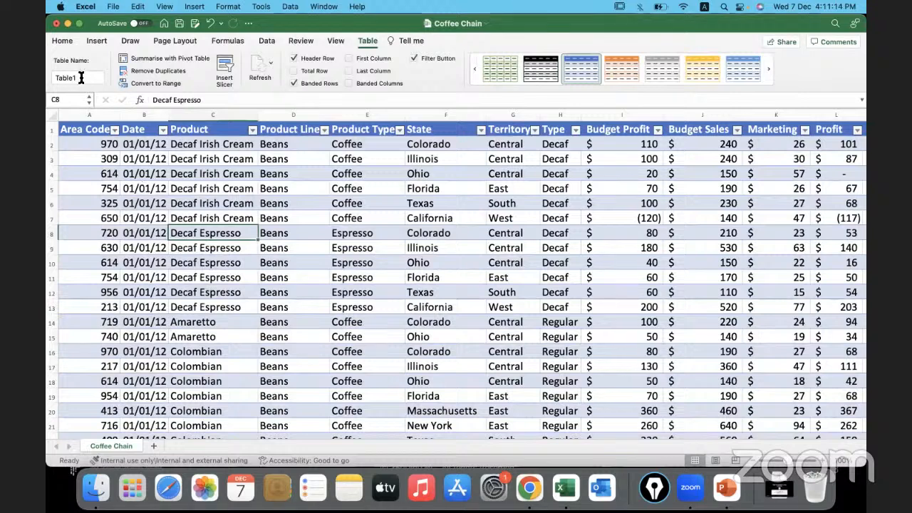
click(57, 77)
text(Coff)
text(eeChain_Data)
click(138, 164)
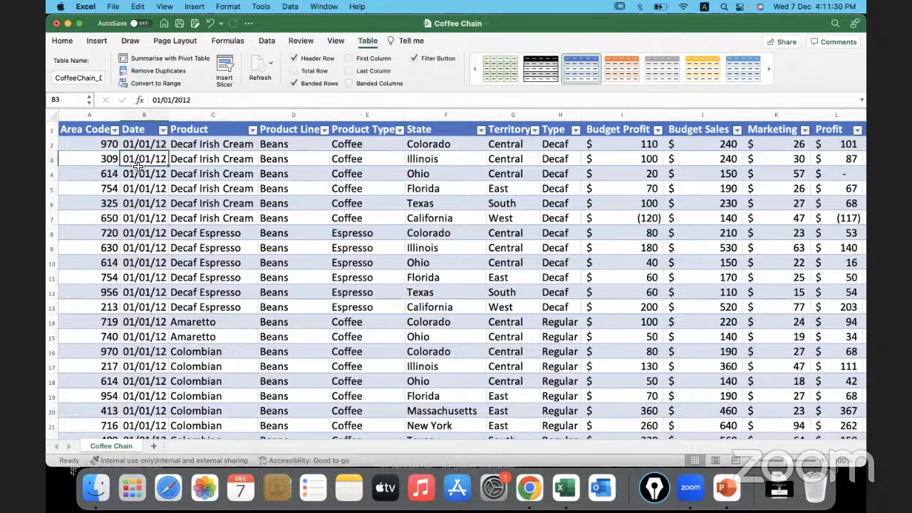
Step: Look at the Area Code filter options, and sort the table by Product in ascending order after also trying descending
click(114, 131)
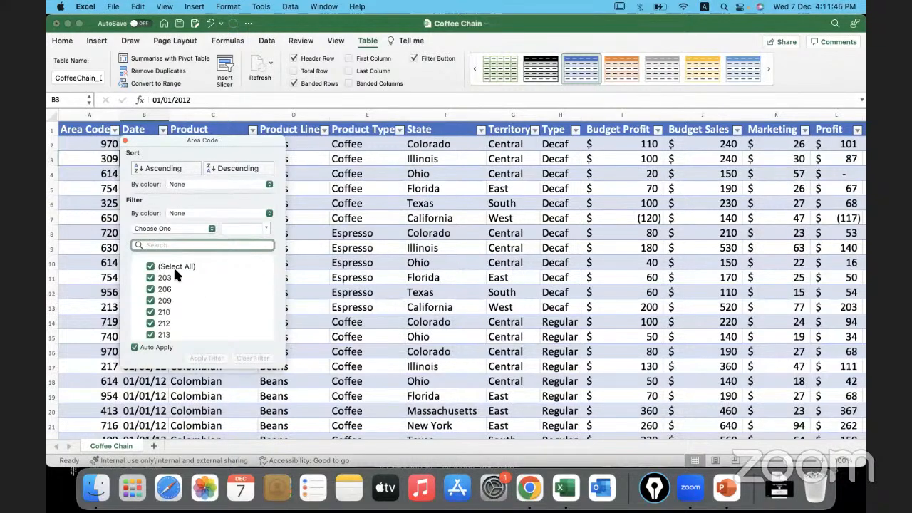
click(198, 122)
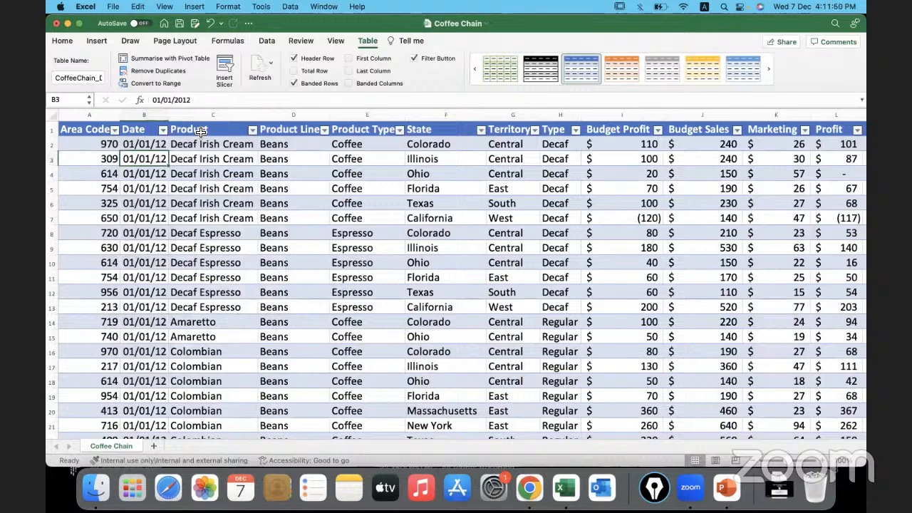
click(201, 132)
click(252, 130)
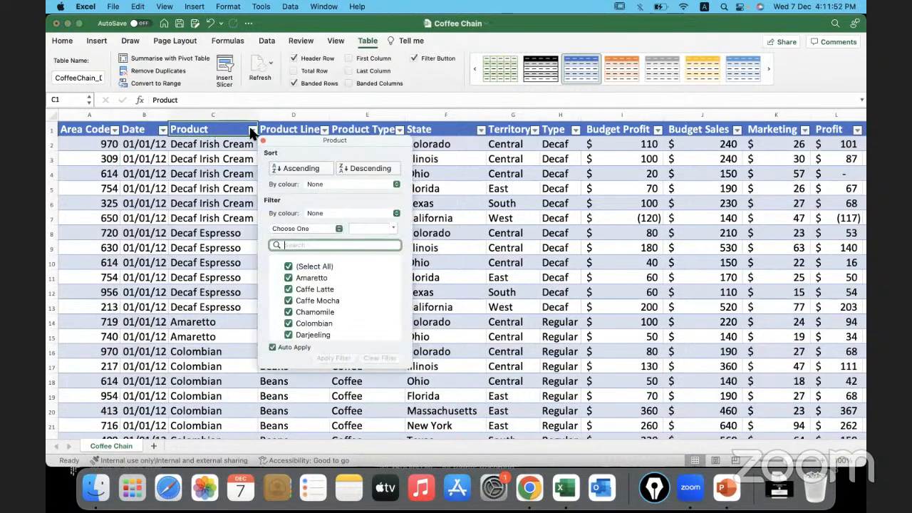
click(288, 167)
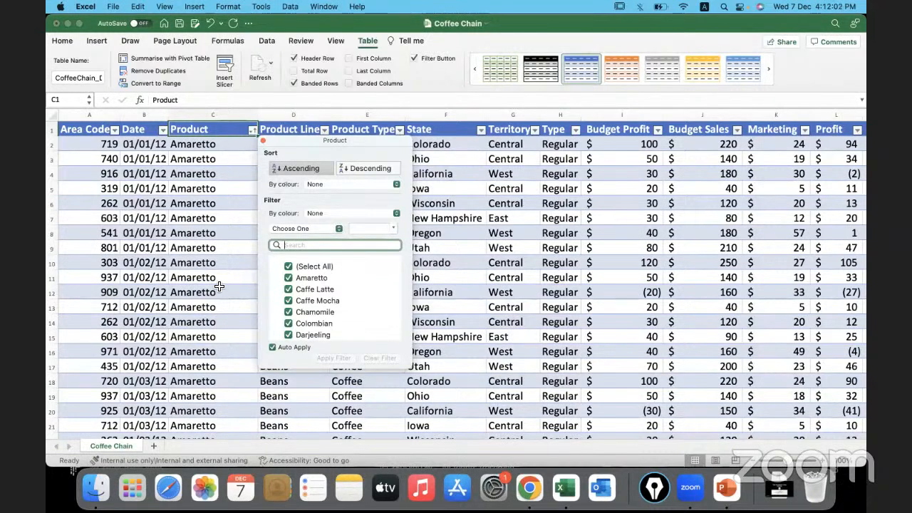
scroll(218, 292, down, 20)
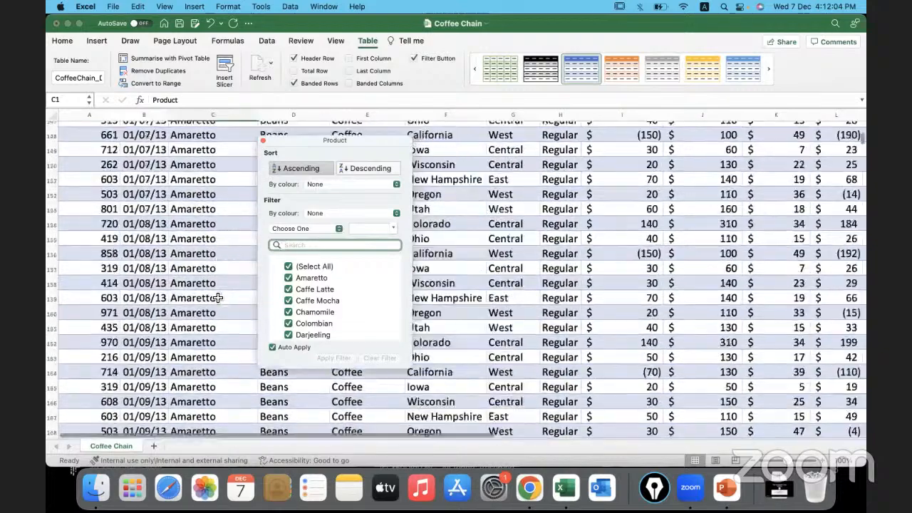
scroll(218, 297, down, 20)
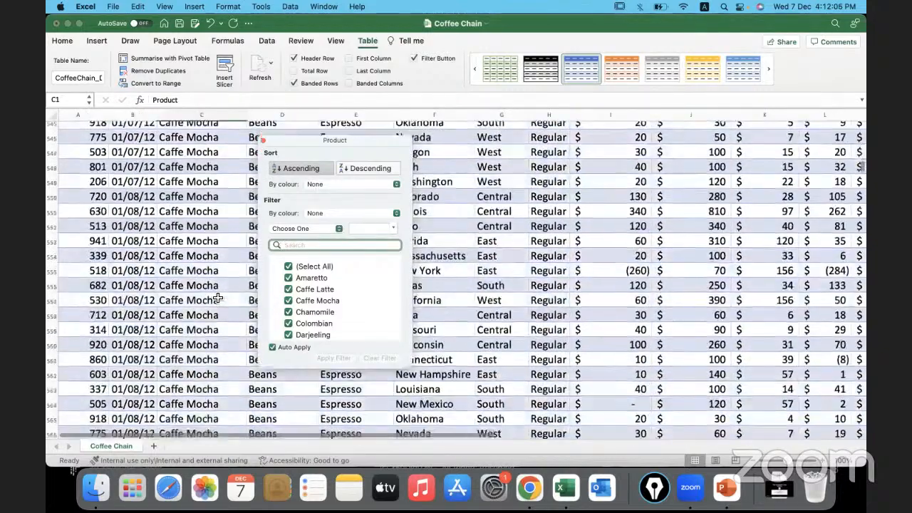
scroll(218, 298, down, 20)
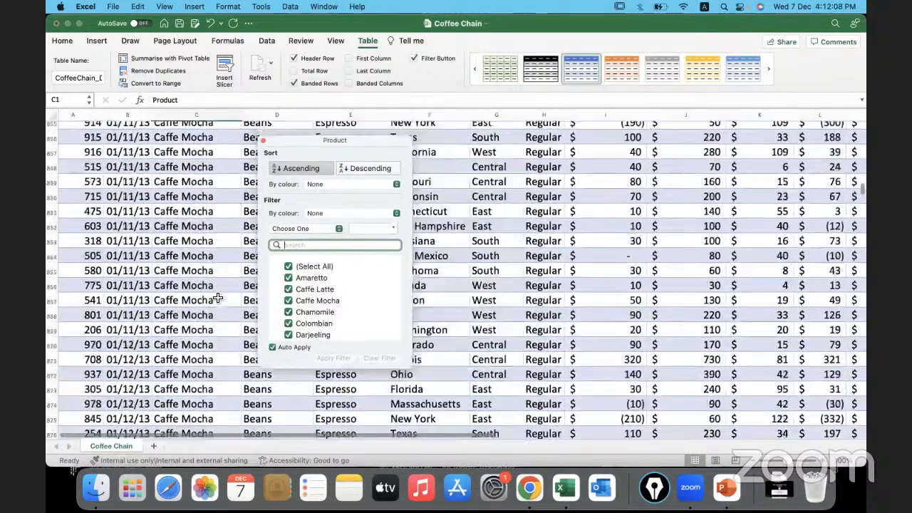
scroll(218, 298, up, 20)
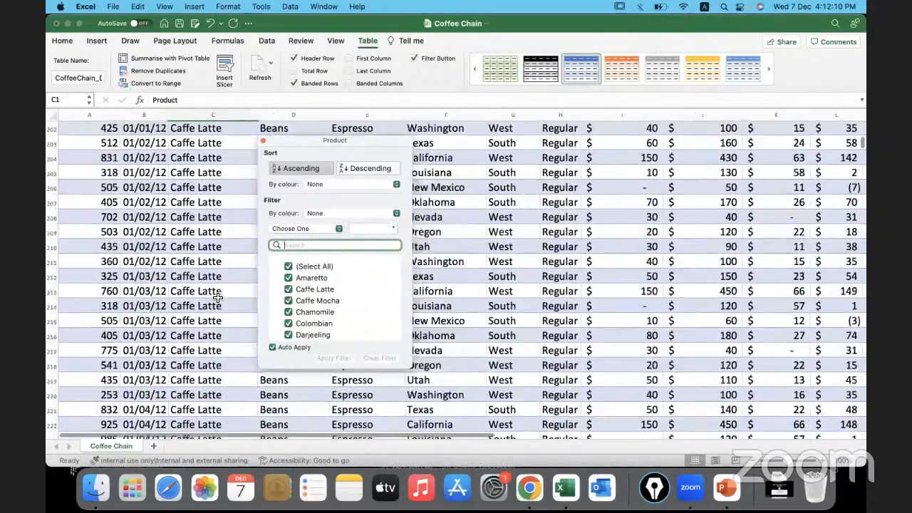
scroll(218, 298, up, 20)
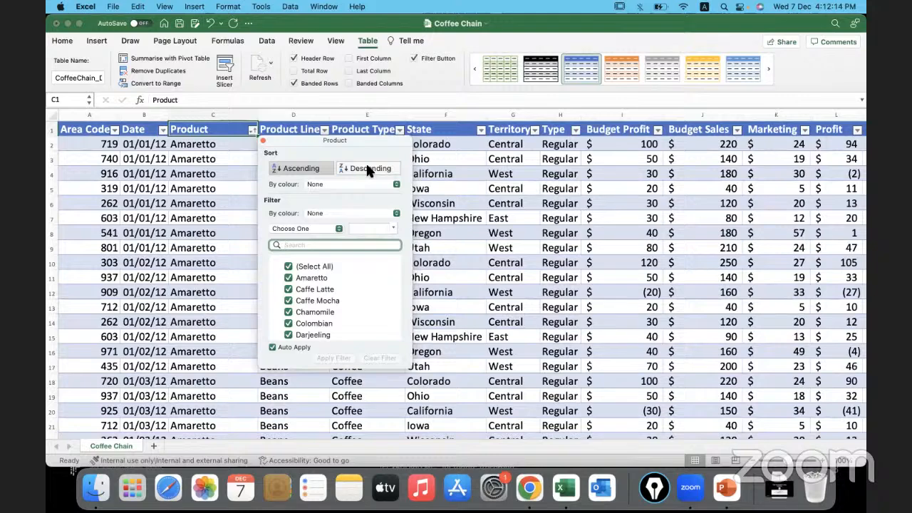
click(367, 168)
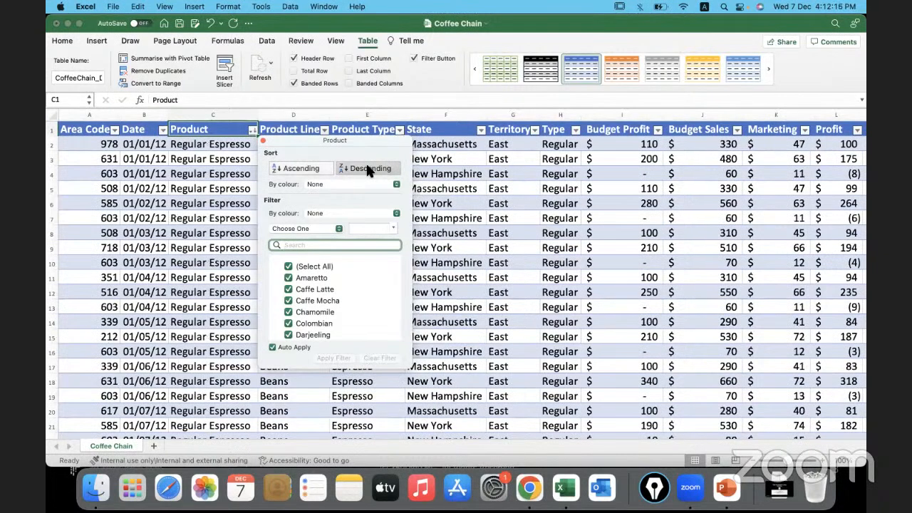
click(315, 168)
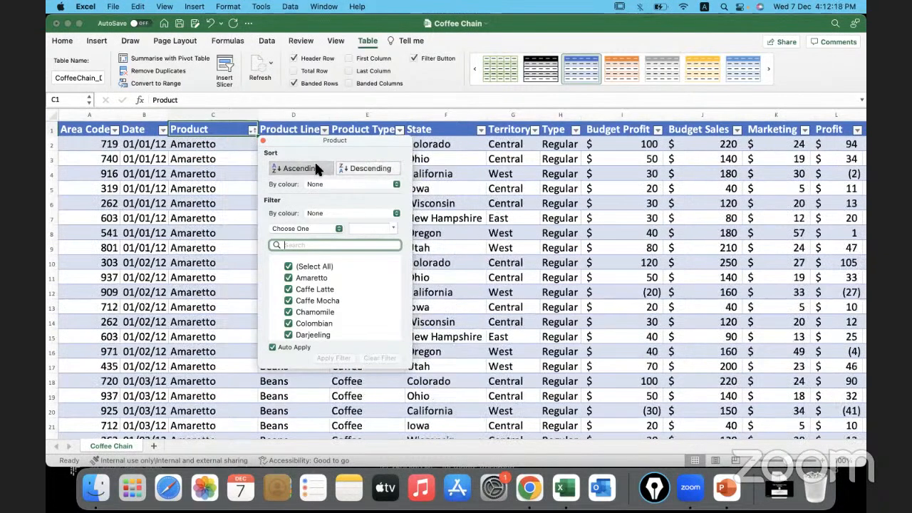
Step: Filter out Amaretto, Caffe Latte and Caffe Mocha in the Product column, and include all three again
click(289, 278)
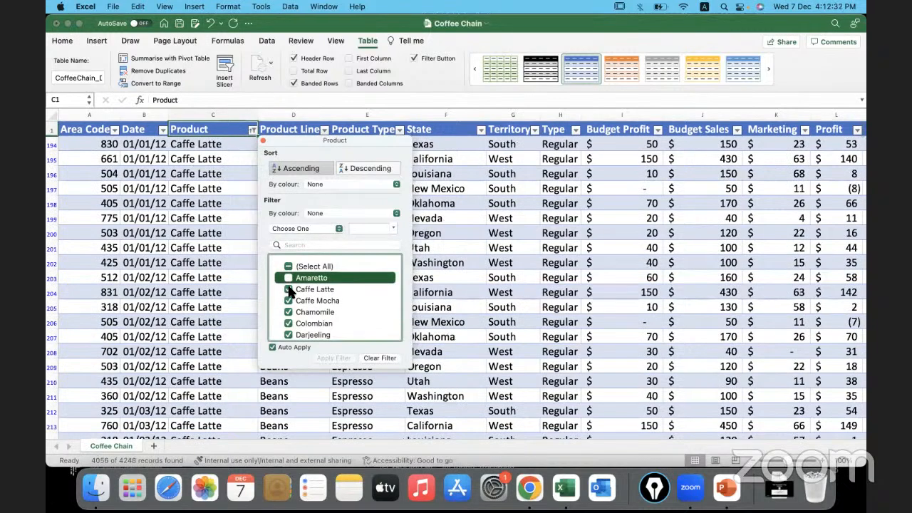
click(288, 290)
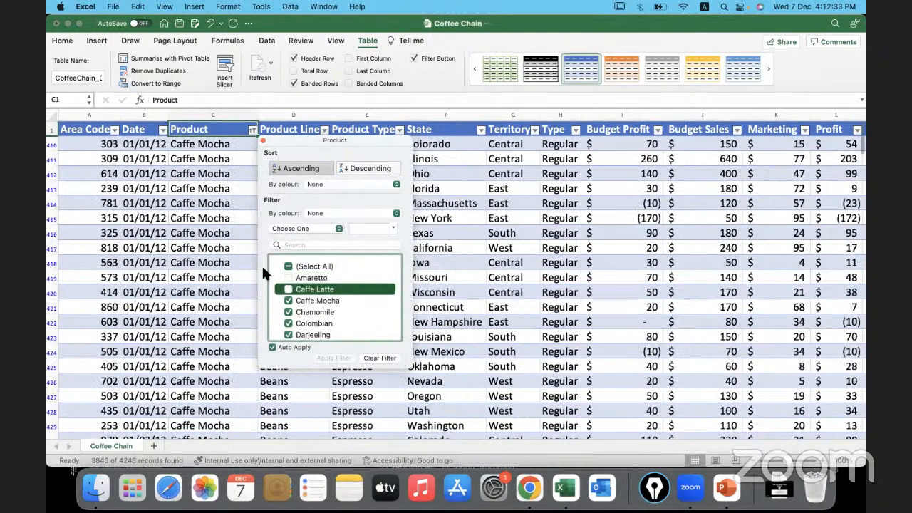
click(288, 301)
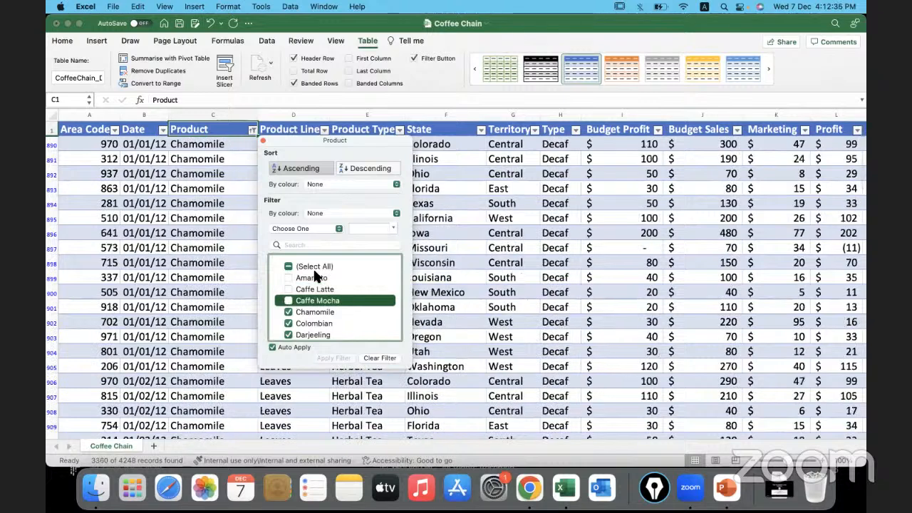
click(289, 302)
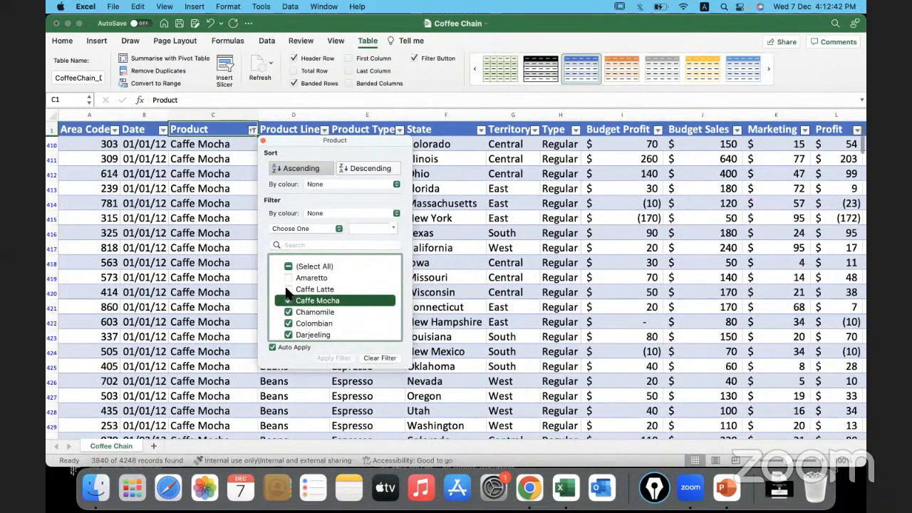
click(287, 290)
click(288, 277)
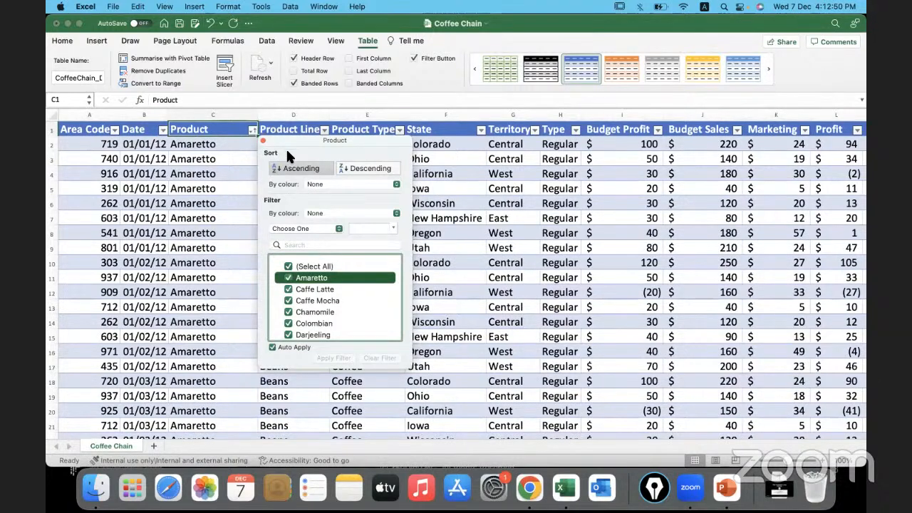
click(288, 169)
click(238, 149)
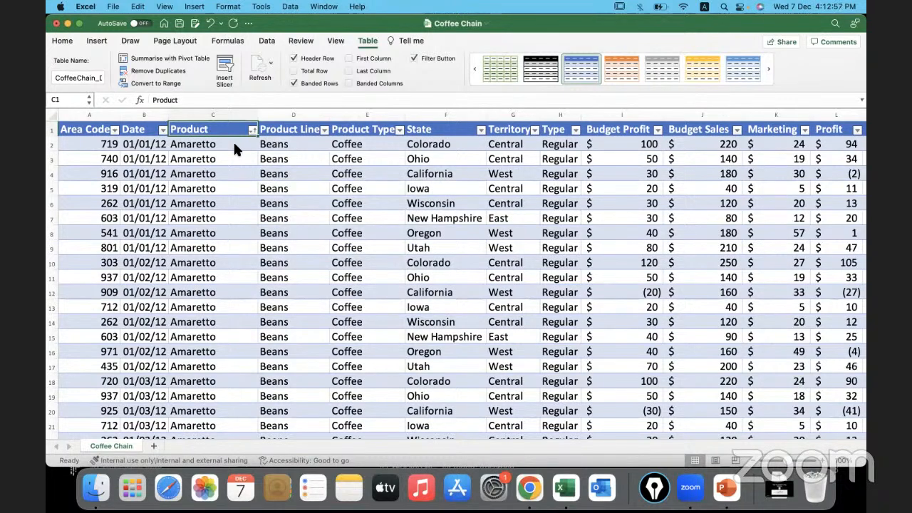
click(242, 185)
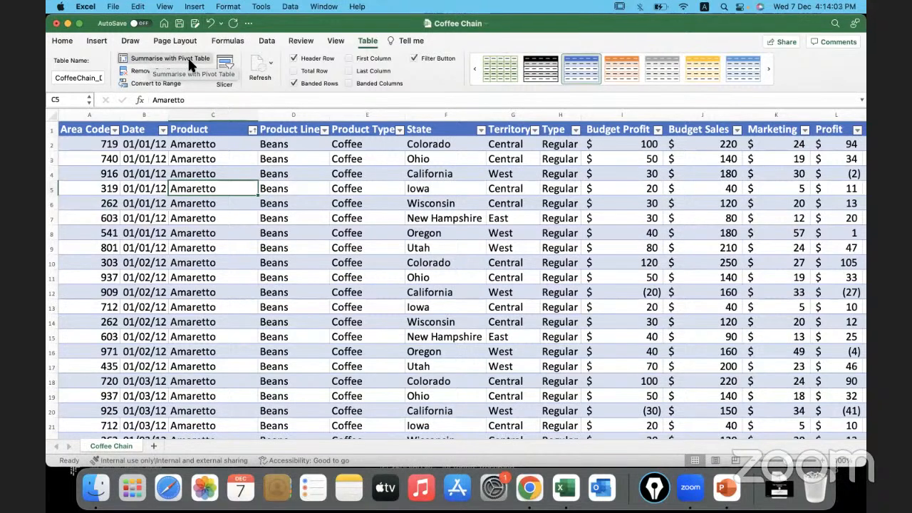
click(95, 41)
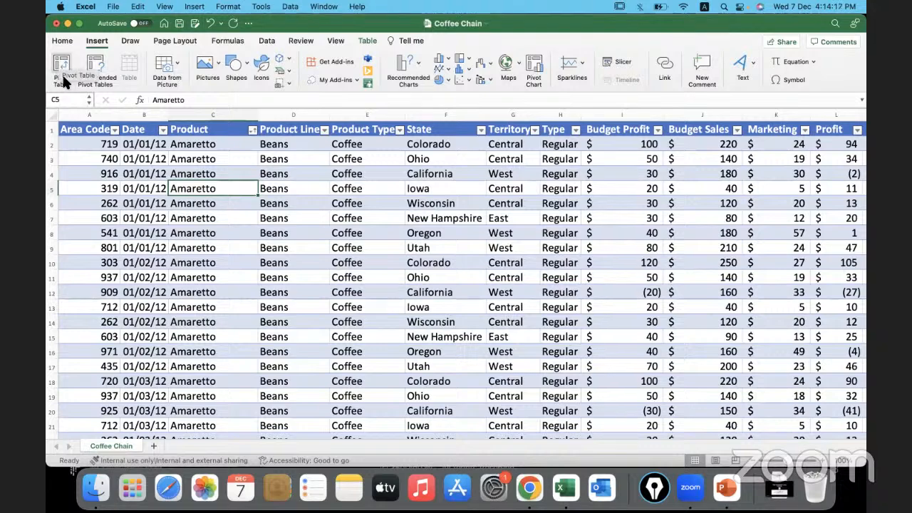
click(62, 65)
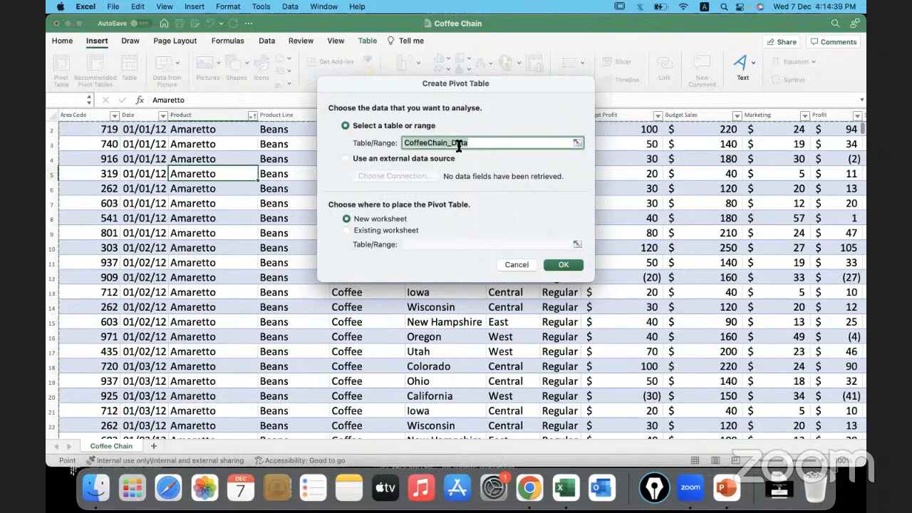
click(577, 142)
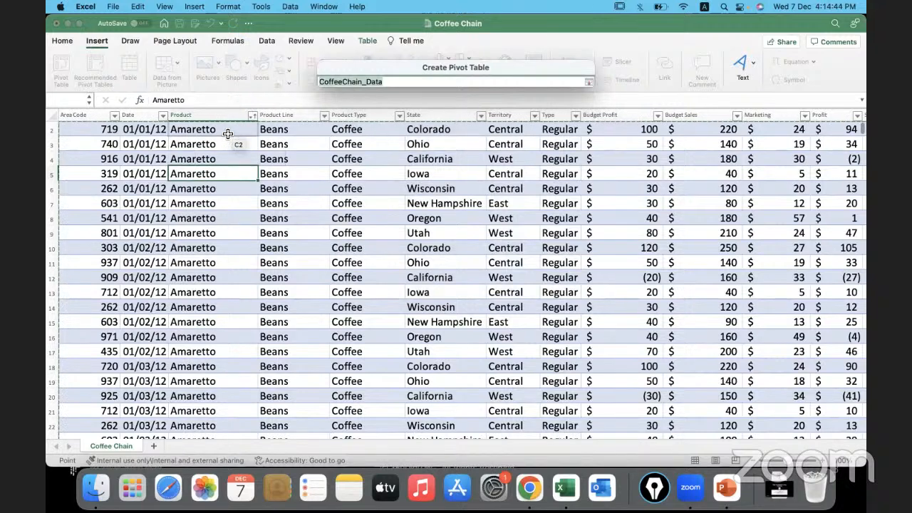
drag(228, 134, 517, 385)
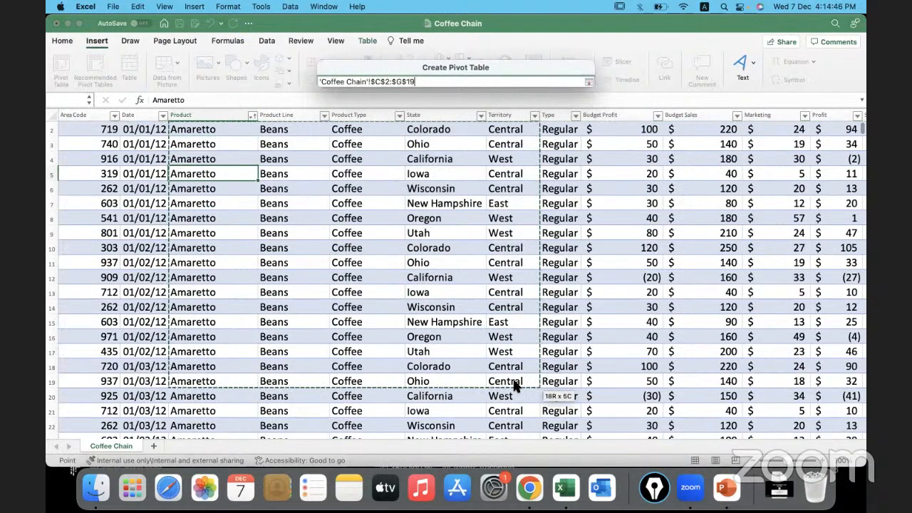
key(Escape)
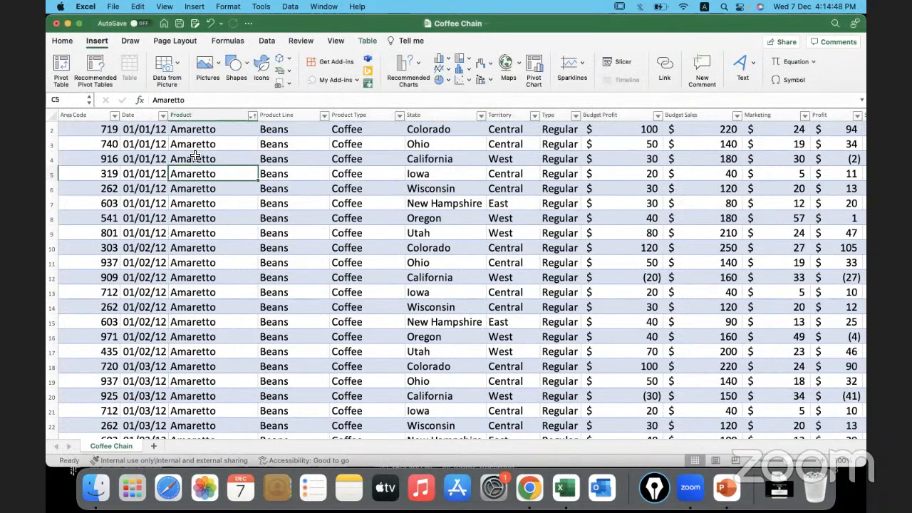
Step: Create a pivot table from CoffeeChain_Data on a new worksheet, and move that sheet after the Coffee Chain sheet
click(61, 68)
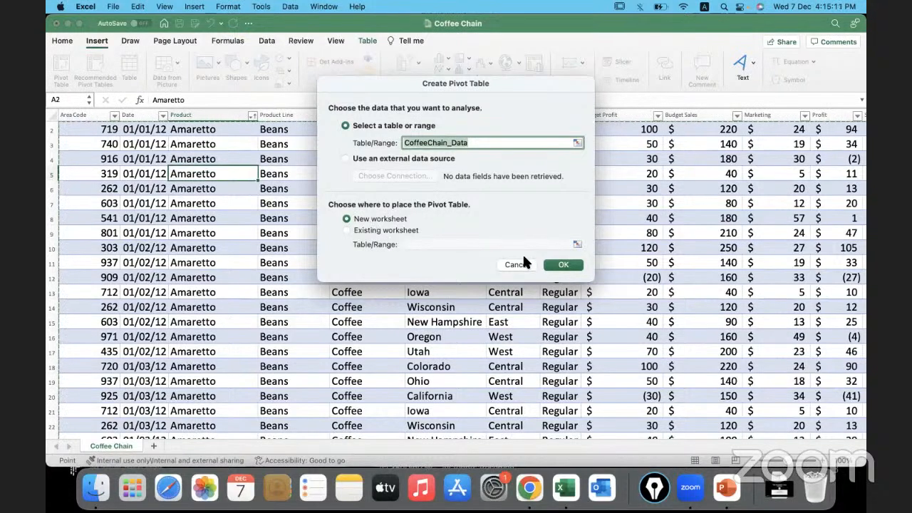
click(559, 265)
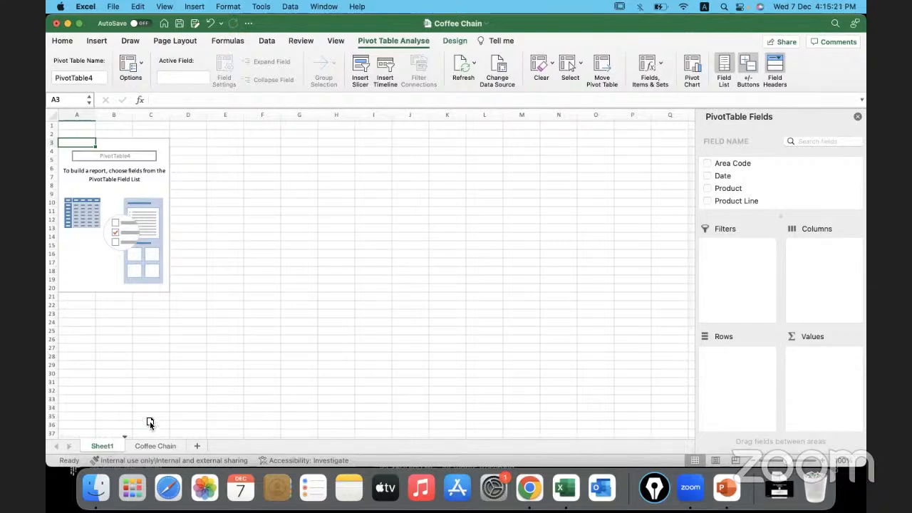
drag(192, 445, 194, 447)
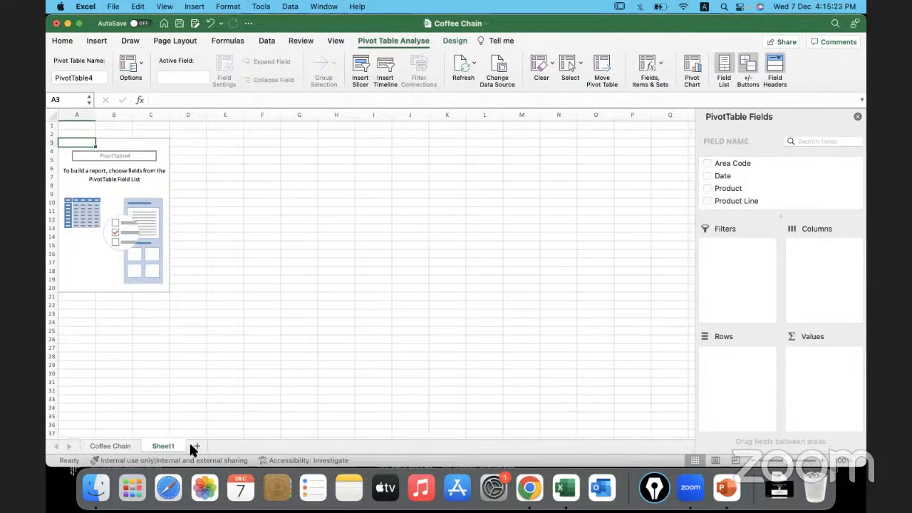
Step: Rename the new pivot table sheet as Pivot Table 1
double_click(162, 446)
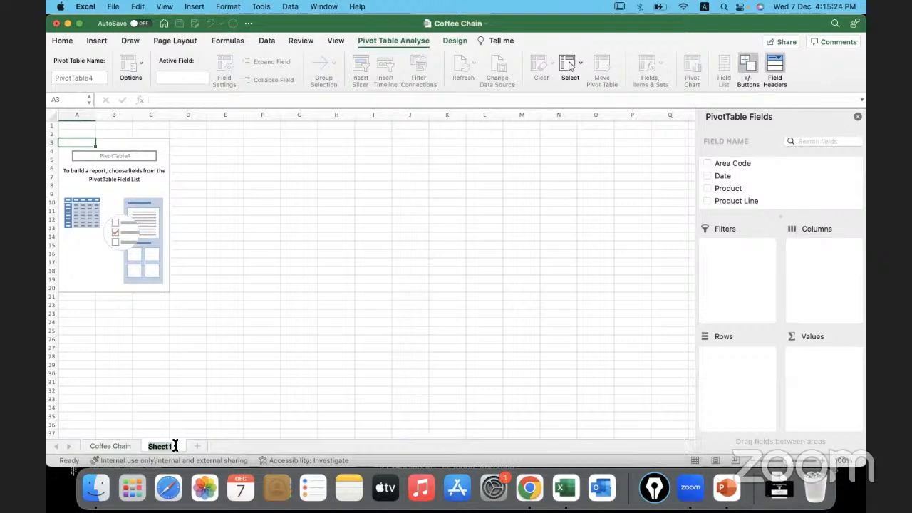
text(Pivot Table 1)
key(Return)
click(224, 348)
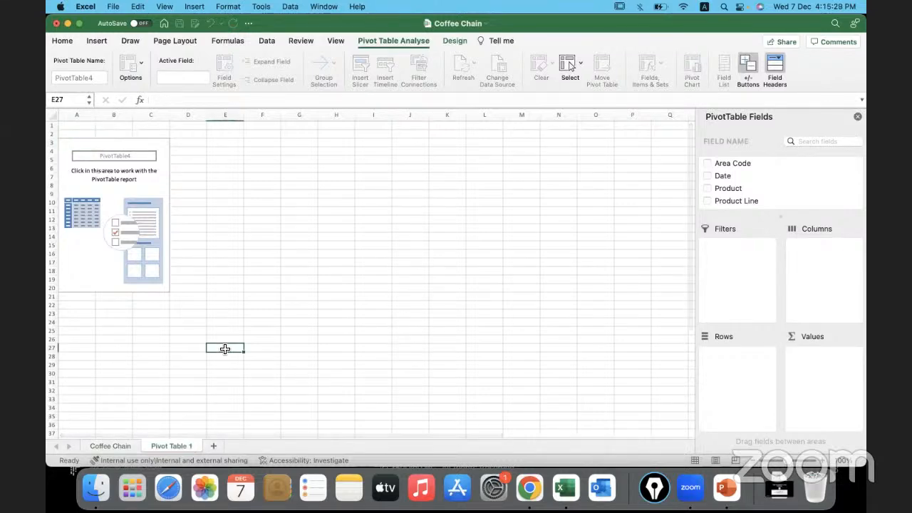
Step: Compare how the PivotTable field list behaves when a cell inside or outside the pivot table area is selected
click(149, 185)
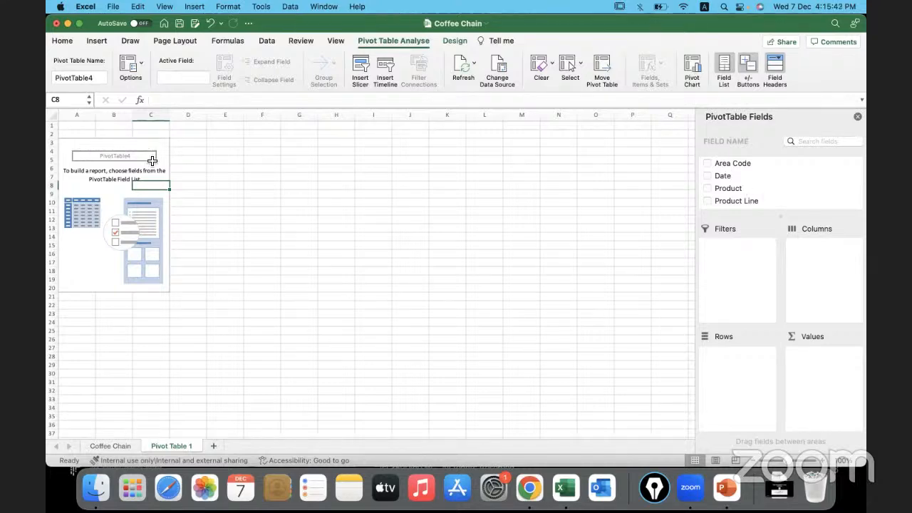
click(256, 202)
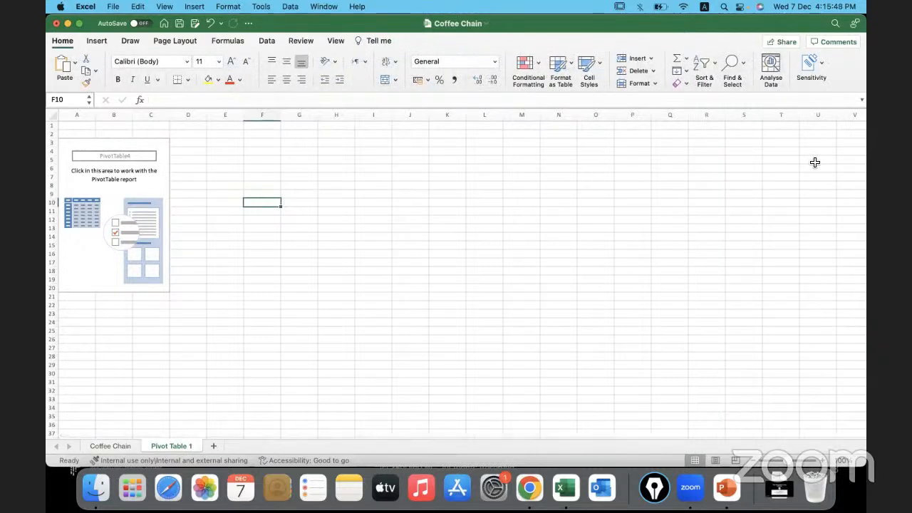
click(161, 187)
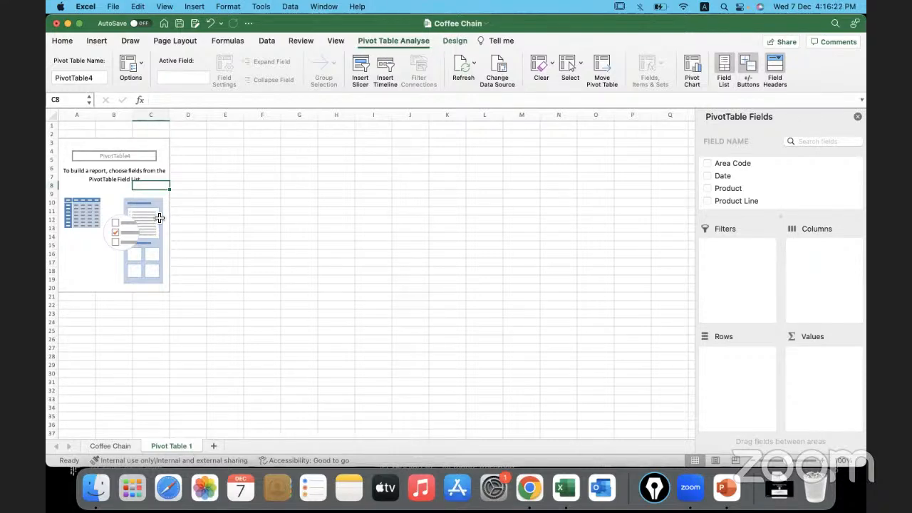
Step: Set the font size of the whole Pivot Table 1 sheet to 20 and widen all its columns
click(163, 198)
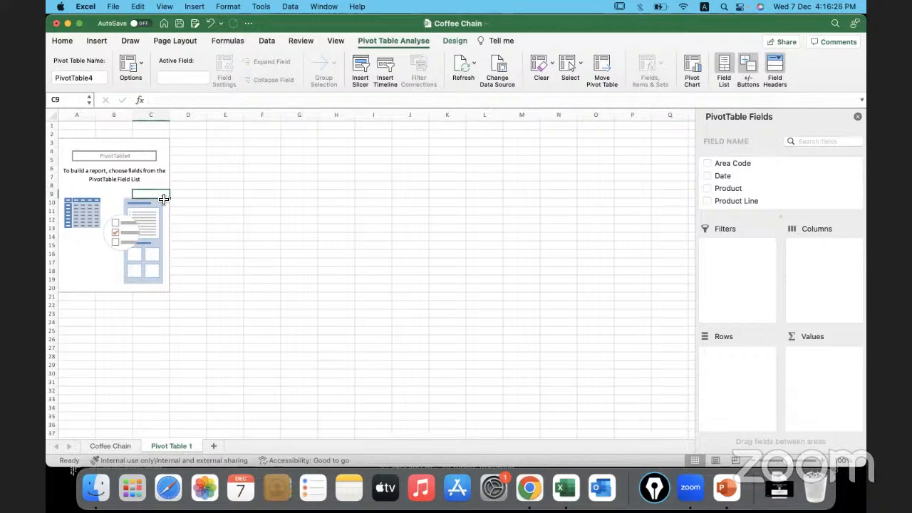
key(super+a)
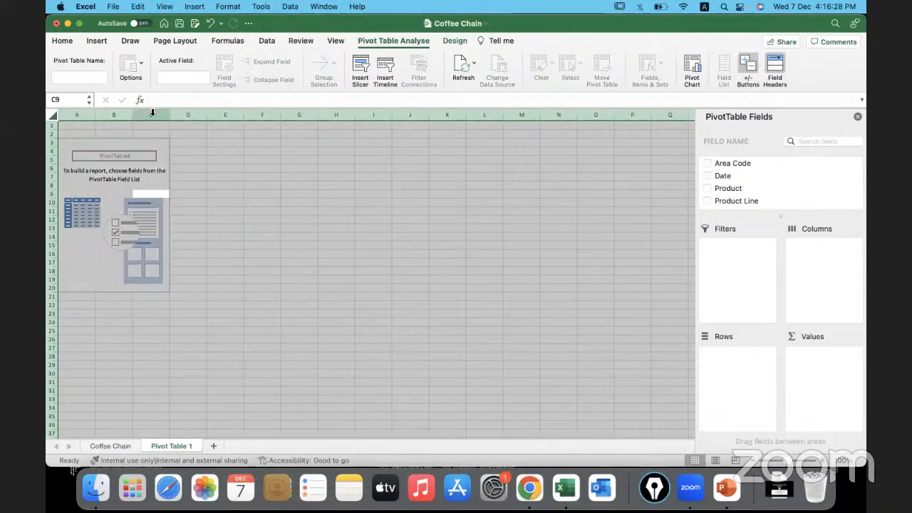
click(63, 41)
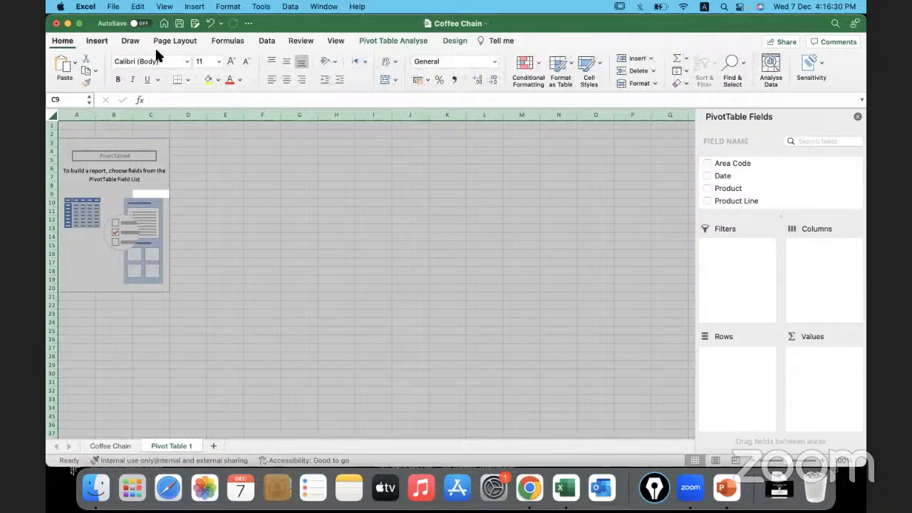
click(218, 62)
click(211, 178)
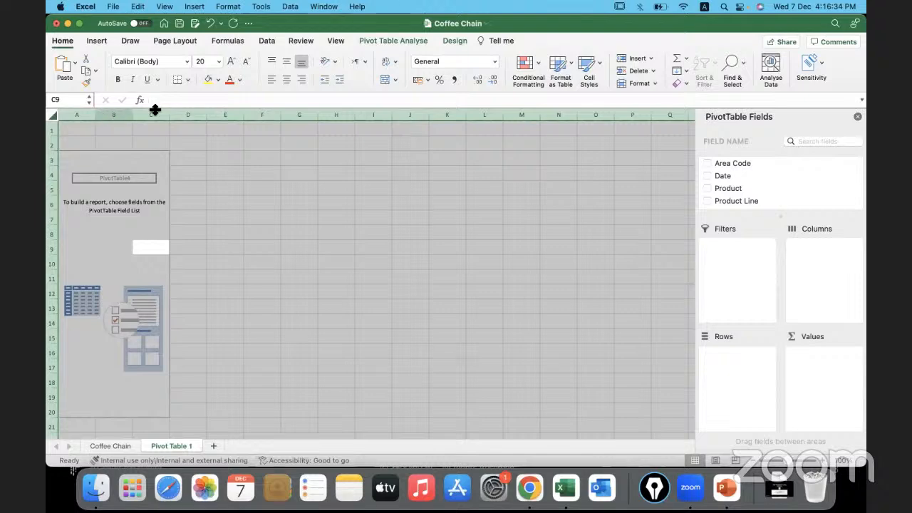
drag(169, 115, 234, 114)
click(227, 163)
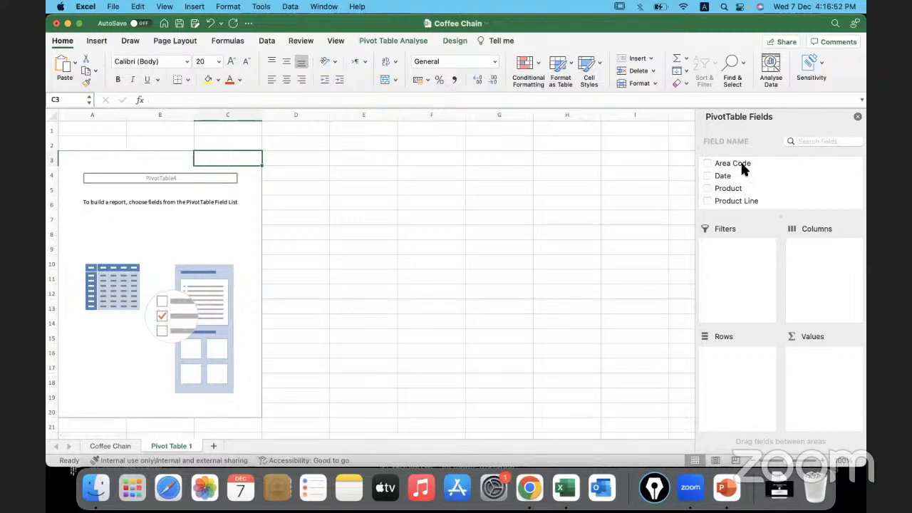
Step: Look through the available pivot table fields from Area Code to Total Expenses
scroll(754, 200, down, 5)
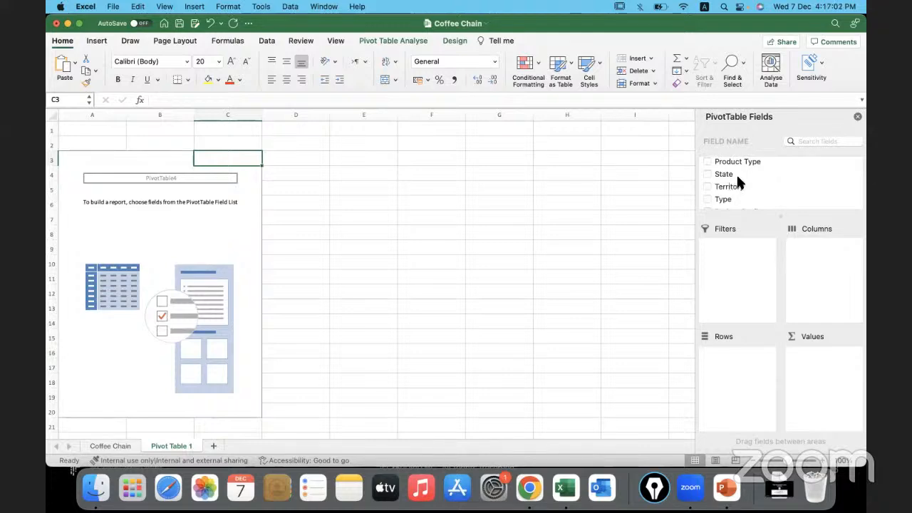
scroll(744, 190, down, 5)
scroll(744, 193, up, 8)
scroll(755, 164, down, 4)
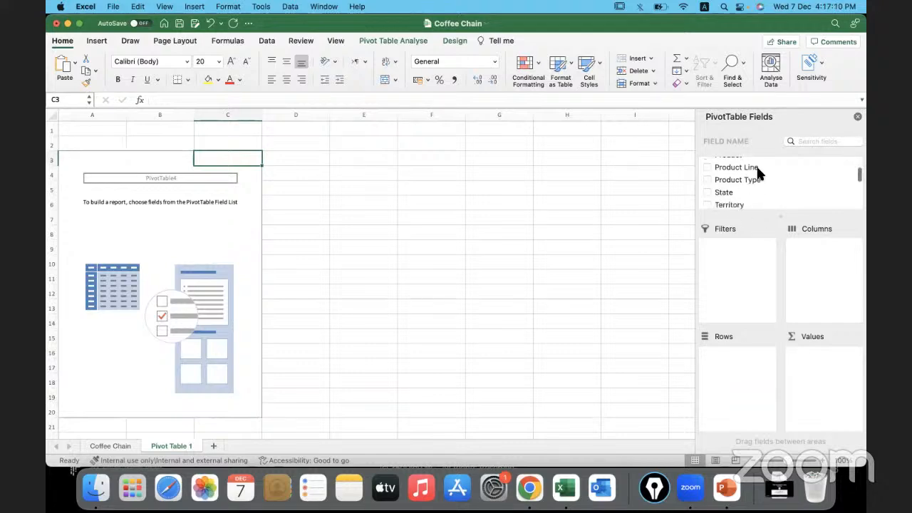
scroll(757, 169, down, 2)
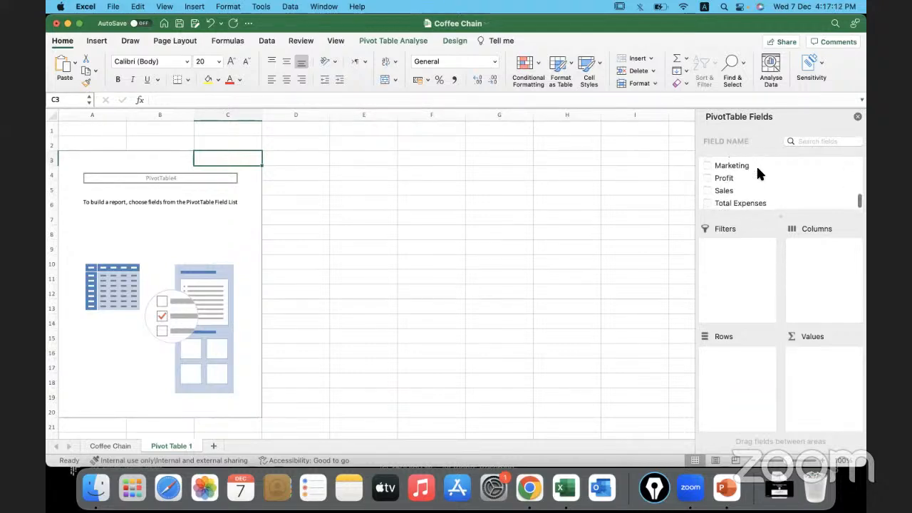
scroll(757, 170, up, 4)
scroll(757, 173, up, 4)
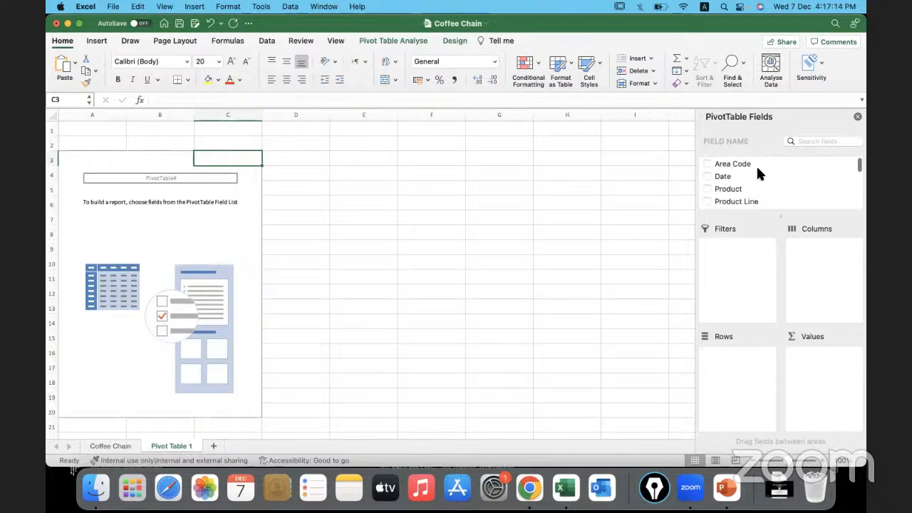
scroll(757, 173, down, 6)
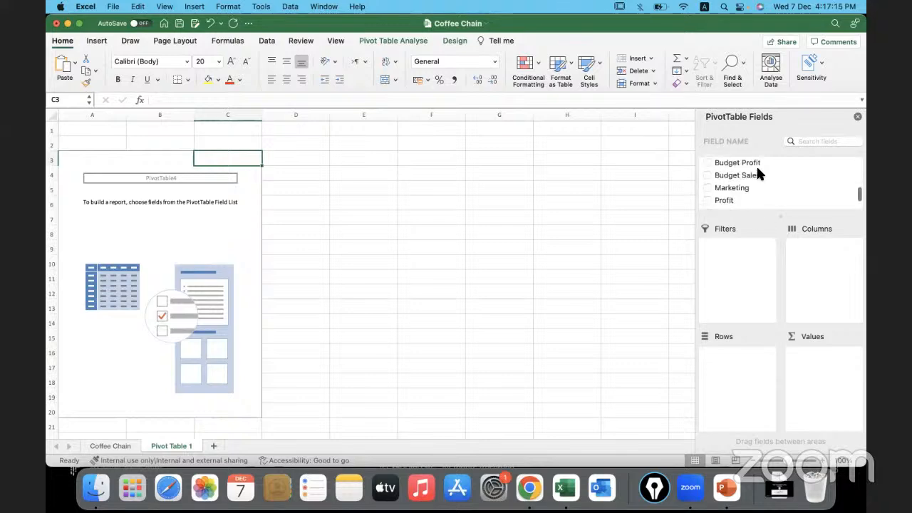
Step: Search the pivot table fields for Profit, and clear the search
click(801, 140)
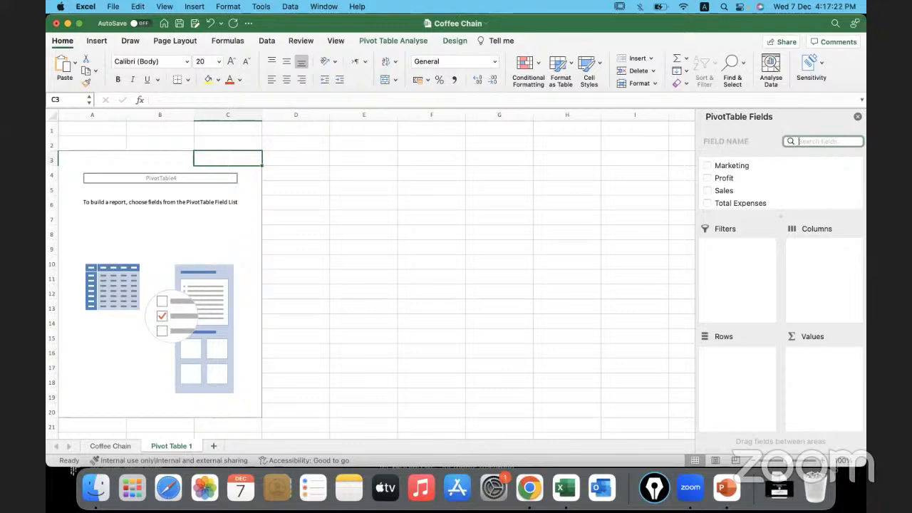
text(Pro)
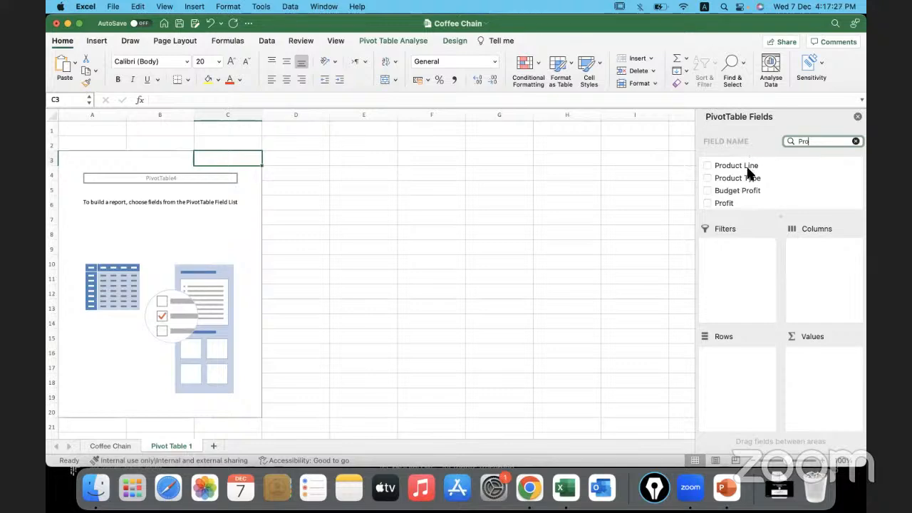
text(f)
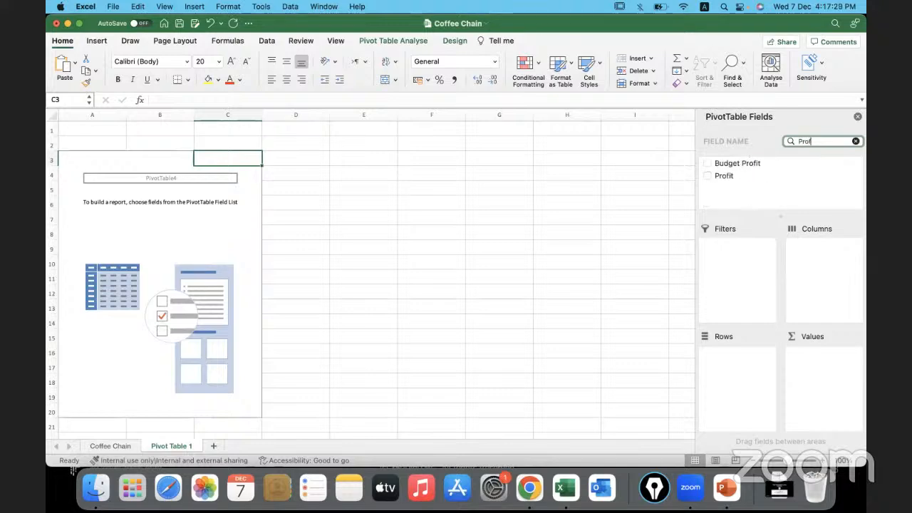
text(it)
click(856, 142)
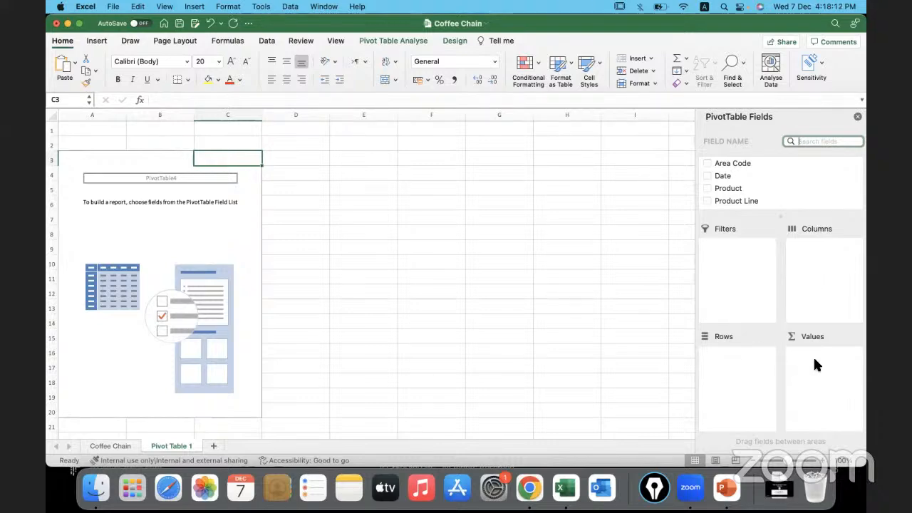
Step: Place the Product field in the pivot table's columns, and go through the product columns from Amaretto to Colombian
drag(726, 188, 821, 254)
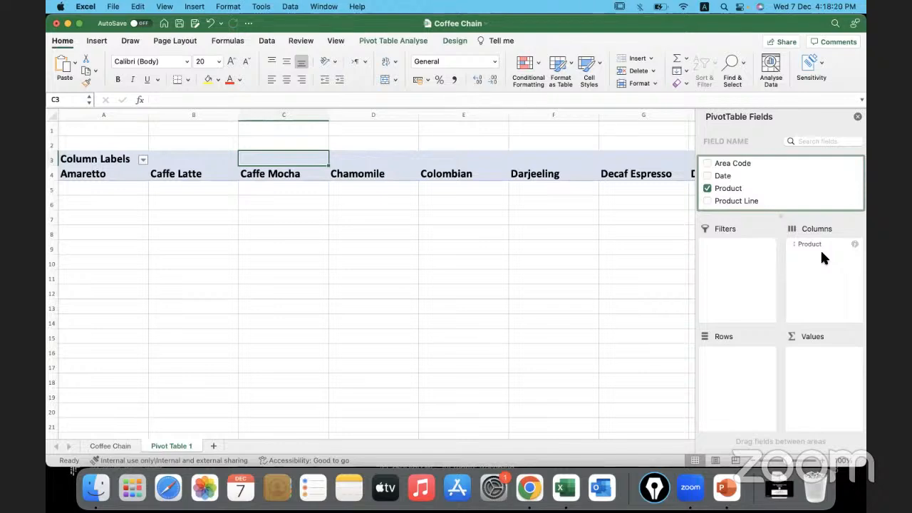
click(810, 246)
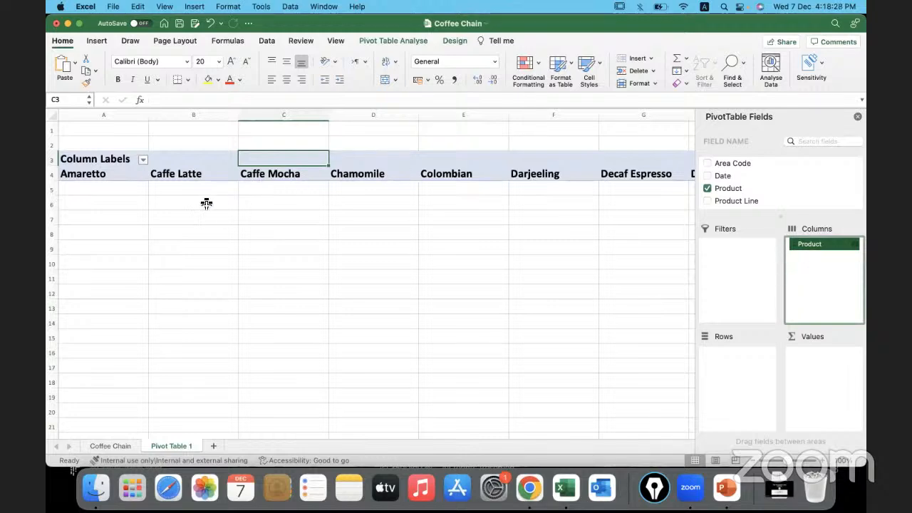
click(116, 116)
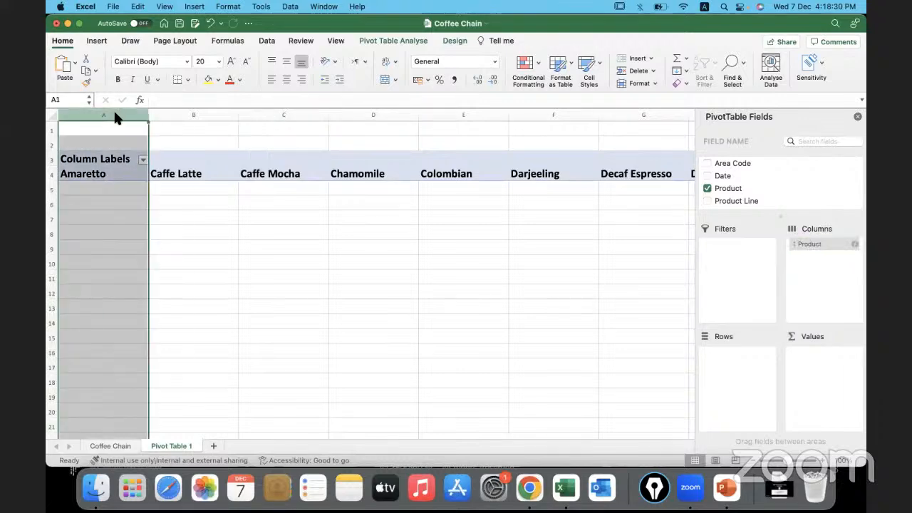
click(196, 114)
click(321, 116)
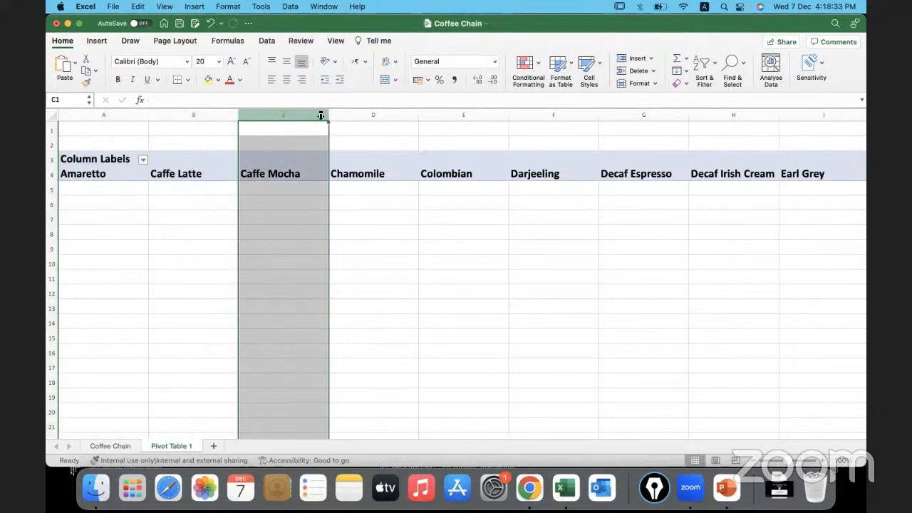
click(370, 115)
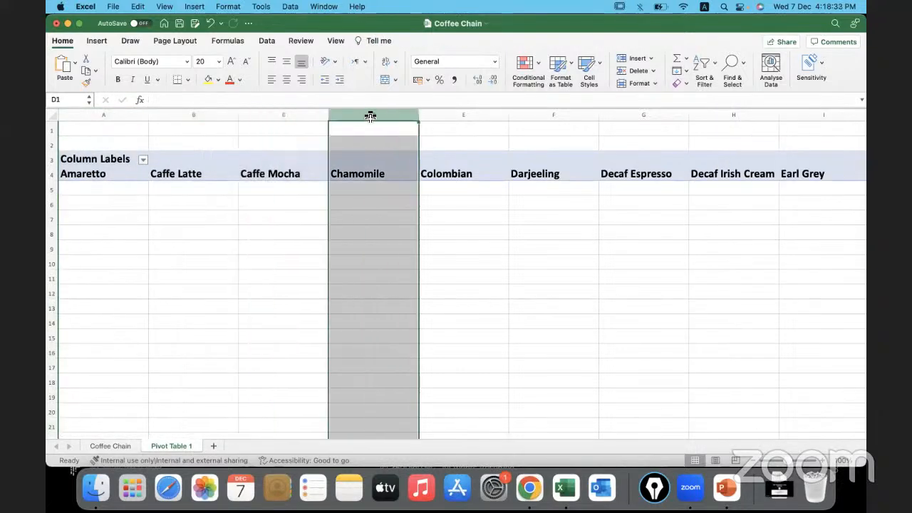
click(457, 116)
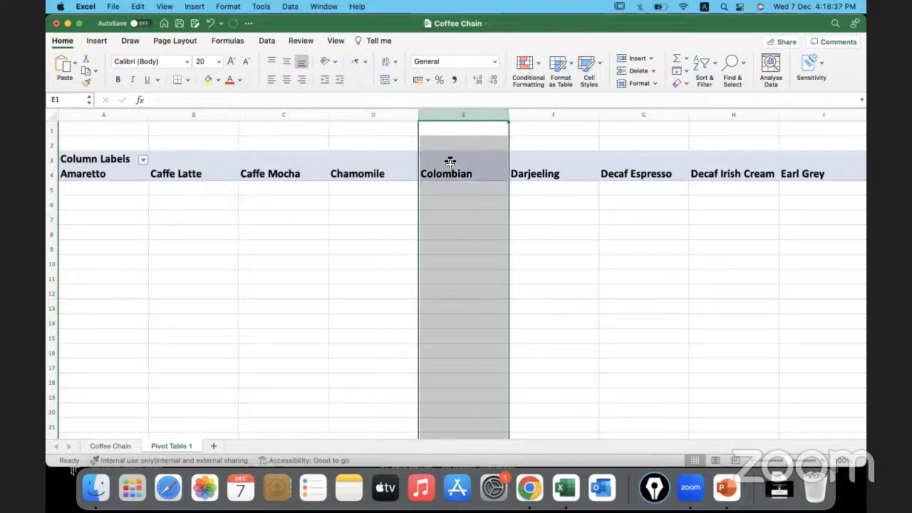
click(449, 158)
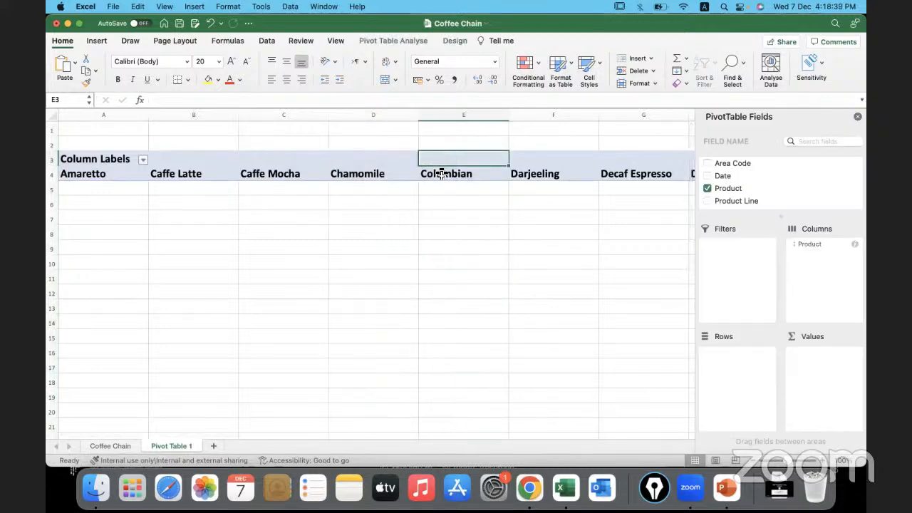
Step: Filter Caffe Mocha and Darjeeling out of the pivot table's column labels
click(121, 156)
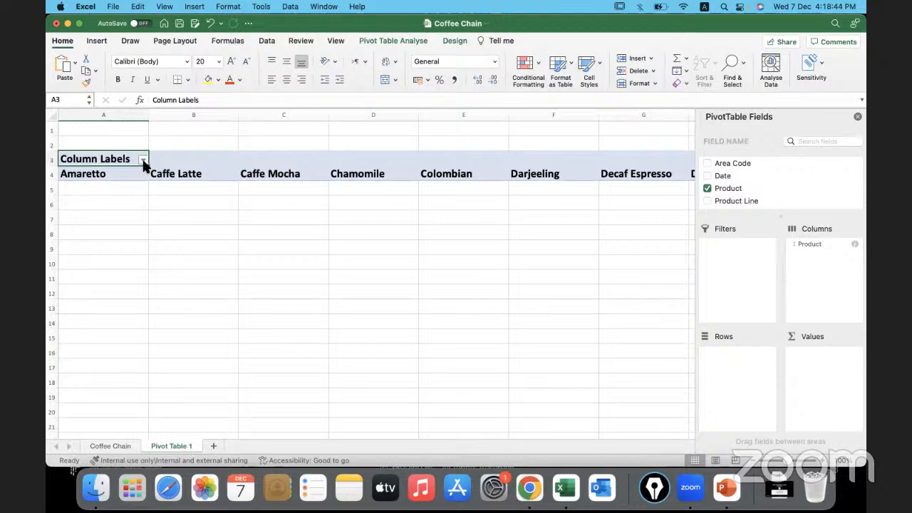
click(143, 160)
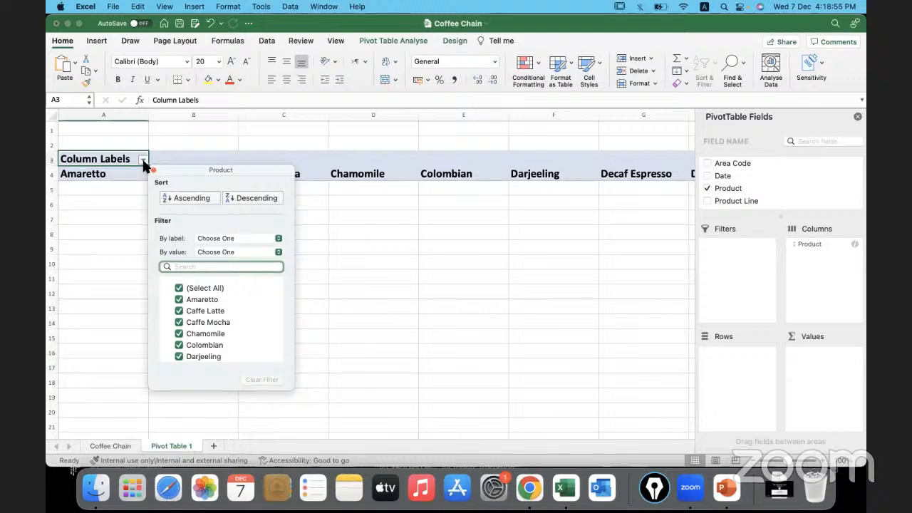
click(179, 323)
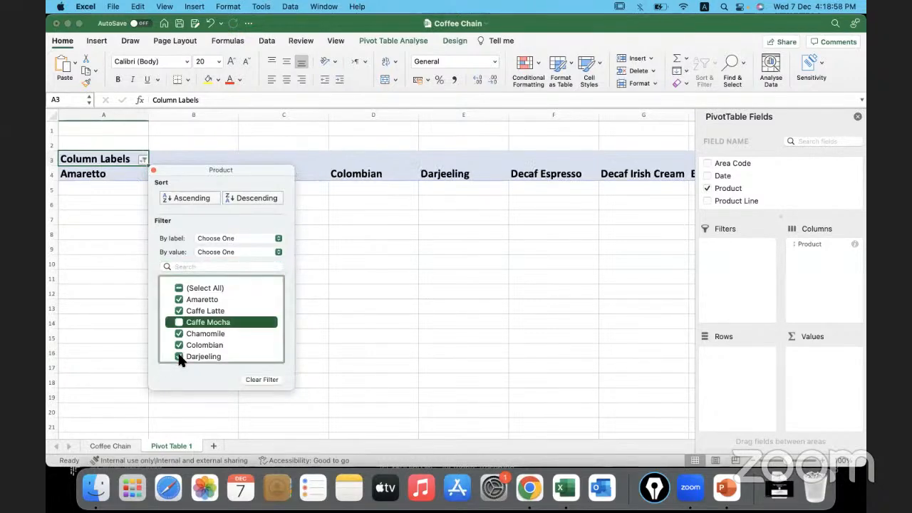
click(179, 356)
click(327, 326)
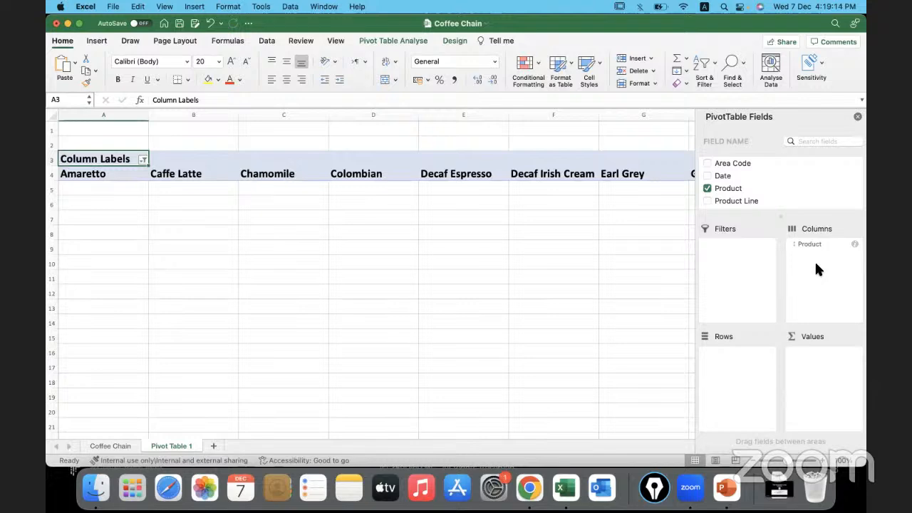
Step: Bring Caffe Mocha and Darjeeling back into the pivot table's column labels through the Product filter
click(143, 159)
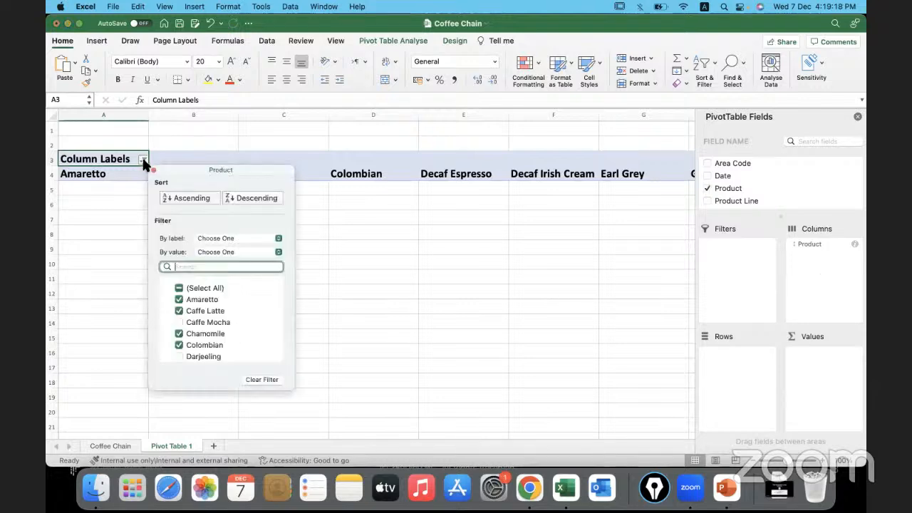
click(178, 322)
scroll(178, 328, down, 2)
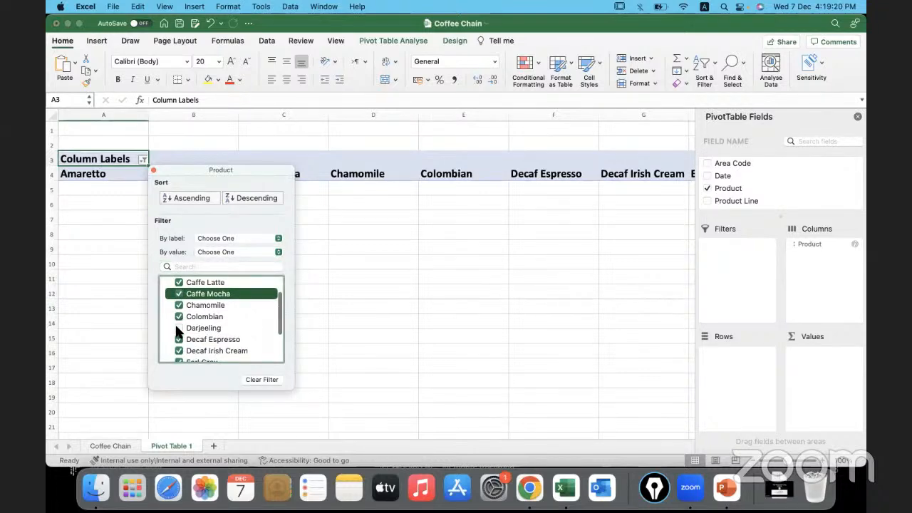
click(179, 328)
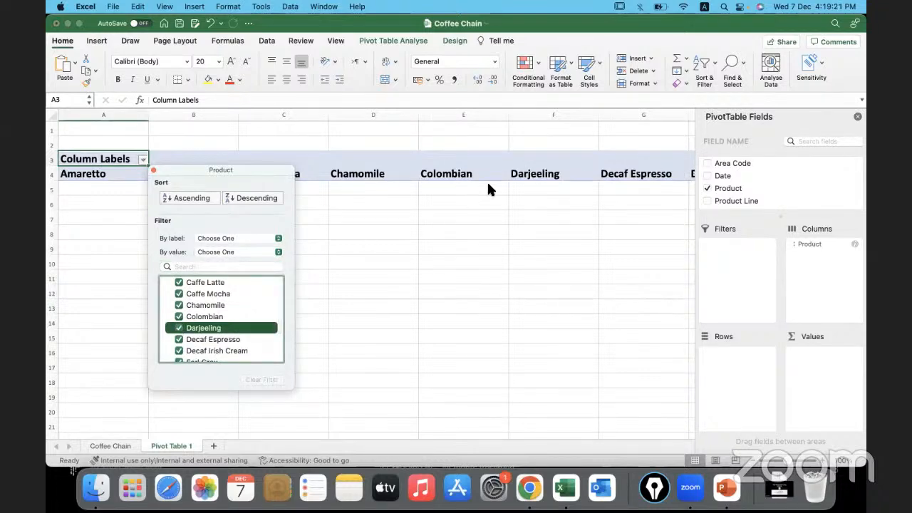
click(353, 332)
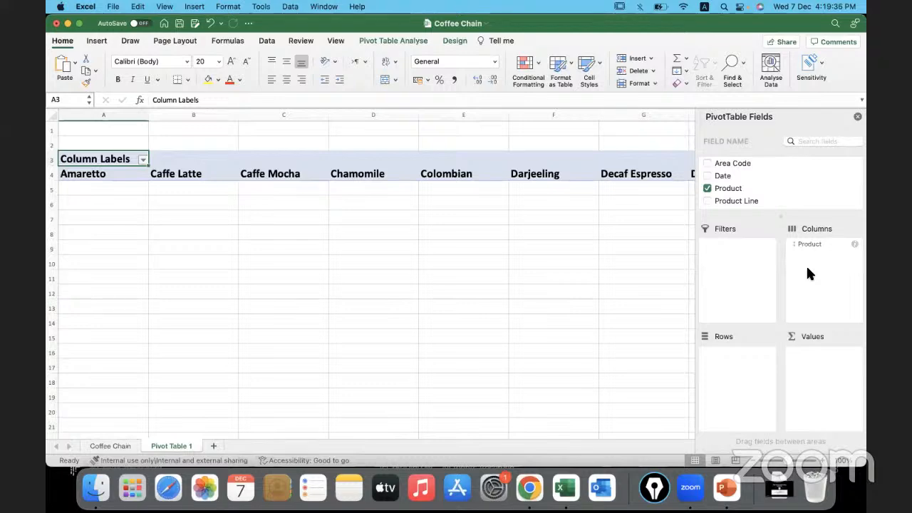
Step: Move the Product field from the pivot table's columns to its rows, and go through the product rows from Amaretto to Decaf Espresso
drag(814, 243, 736, 367)
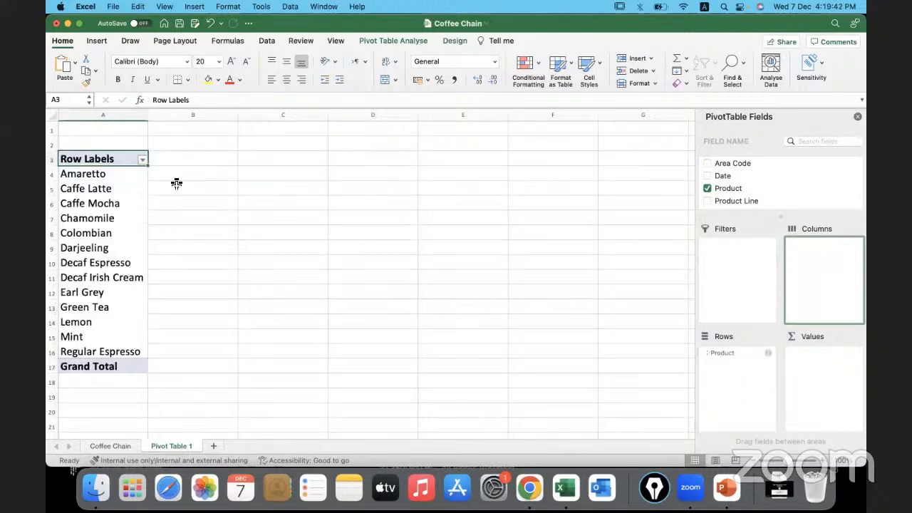
click(136, 177)
click(129, 189)
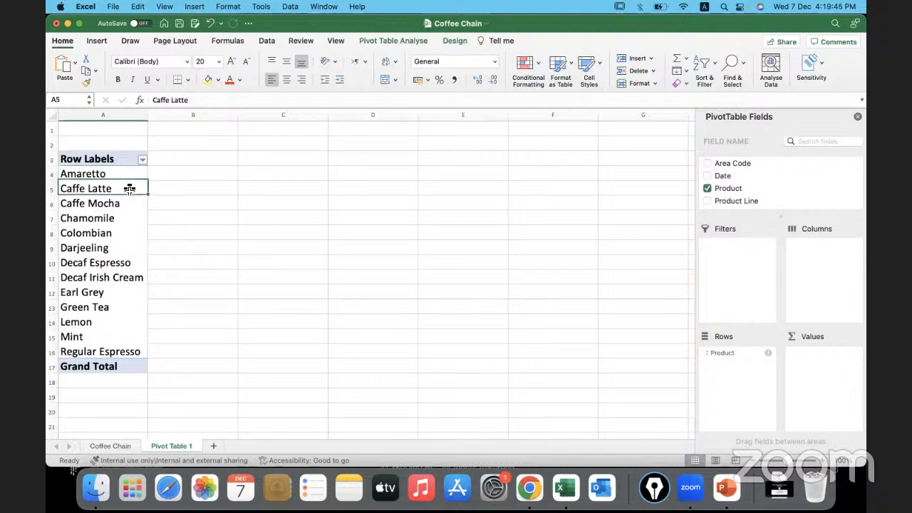
click(130, 206)
click(130, 220)
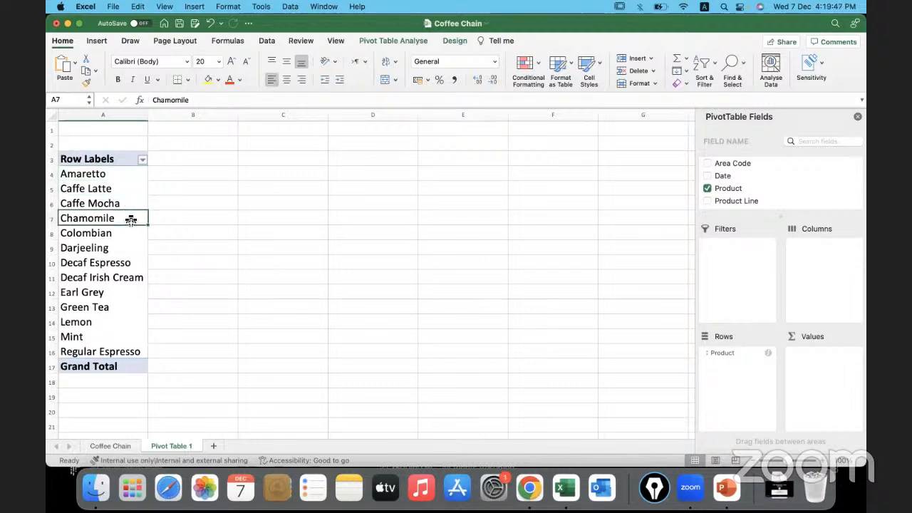
click(130, 237)
click(54, 235)
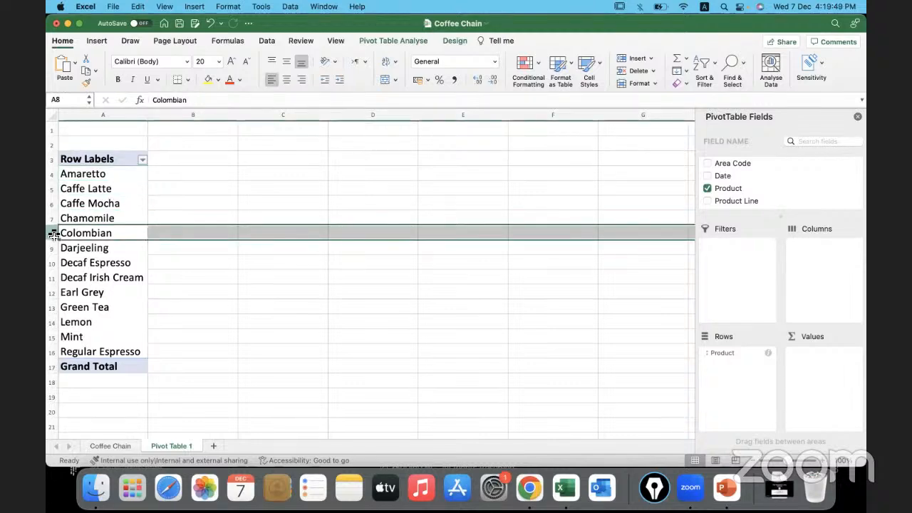
click(52, 219)
click(52, 205)
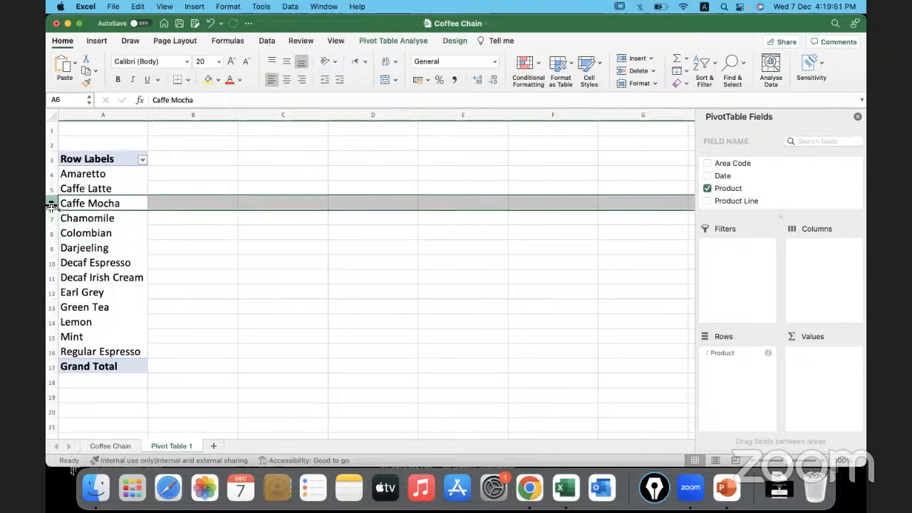
click(114, 263)
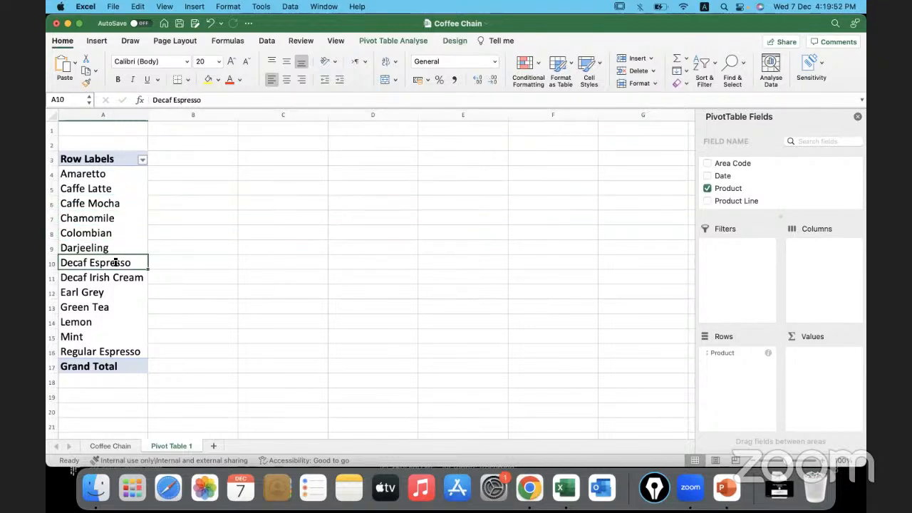
Step: Sort the pivot table's product row labels in descending order, and return them to ascending order
click(142, 160)
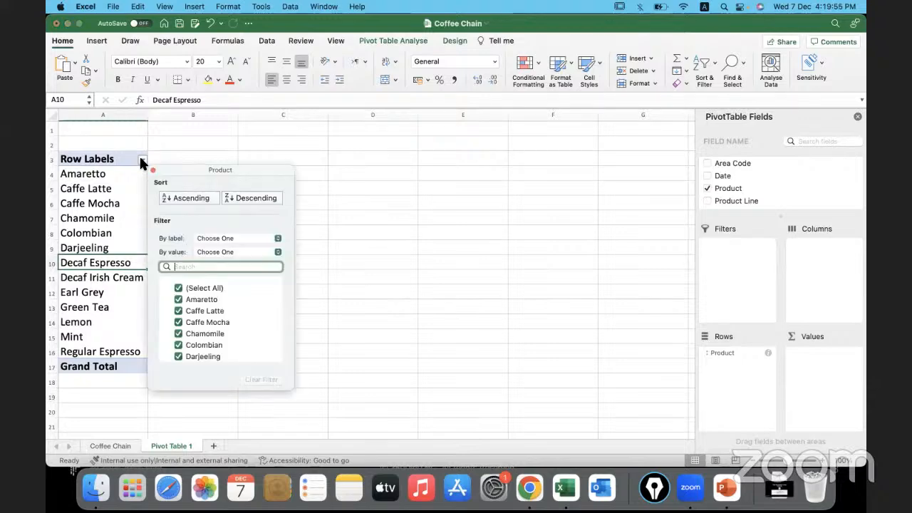
click(194, 198)
click(234, 198)
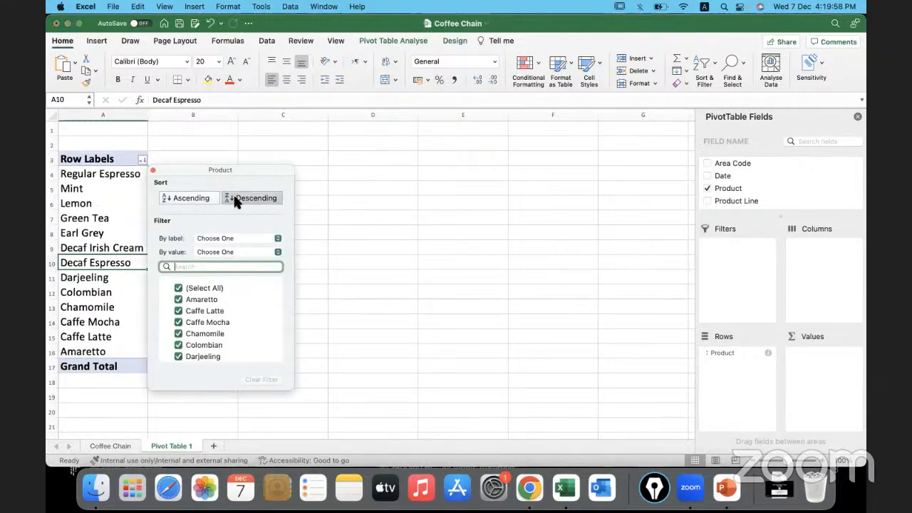
click(198, 200)
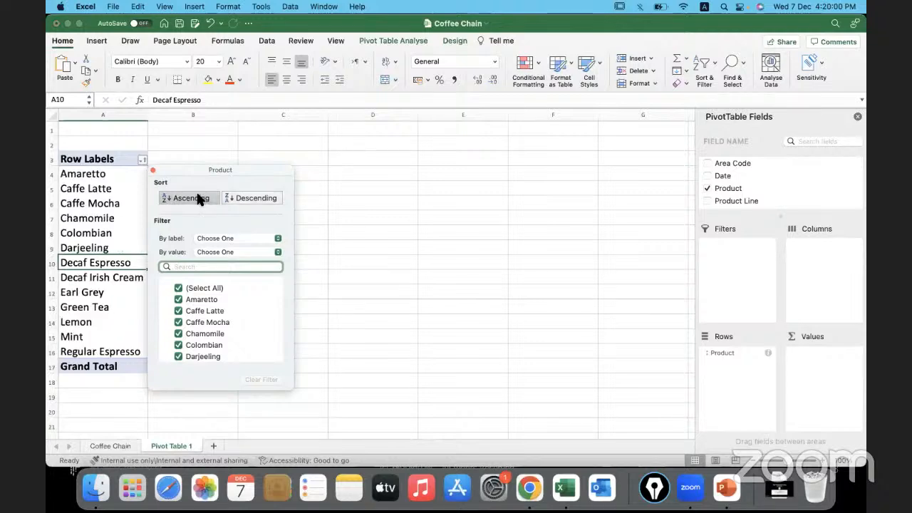
Step: Filter Amaretto and Caffe Latte out of the pivot table's row labels, and restore both products
click(178, 300)
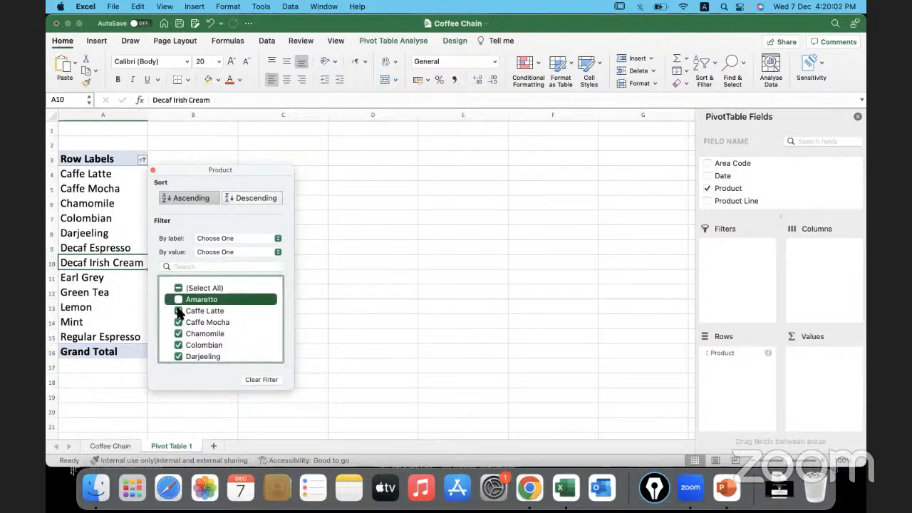
click(178, 311)
click(178, 299)
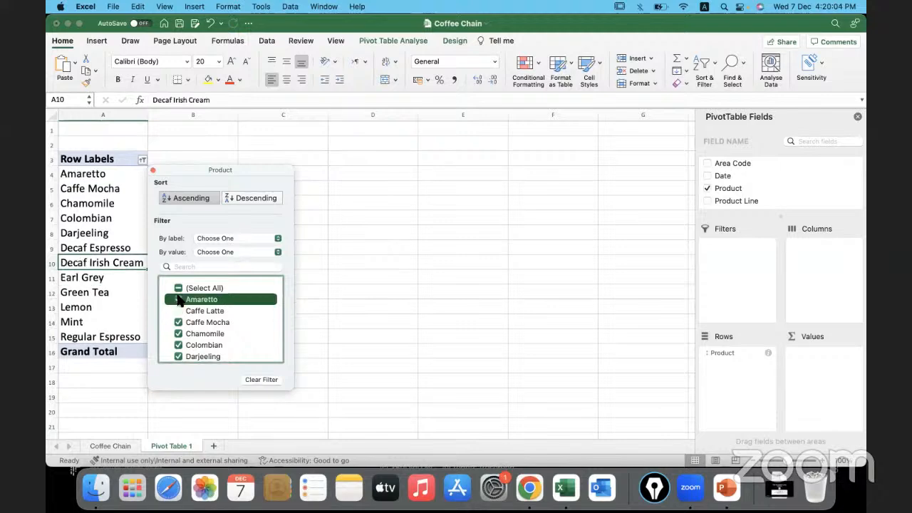
click(178, 311)
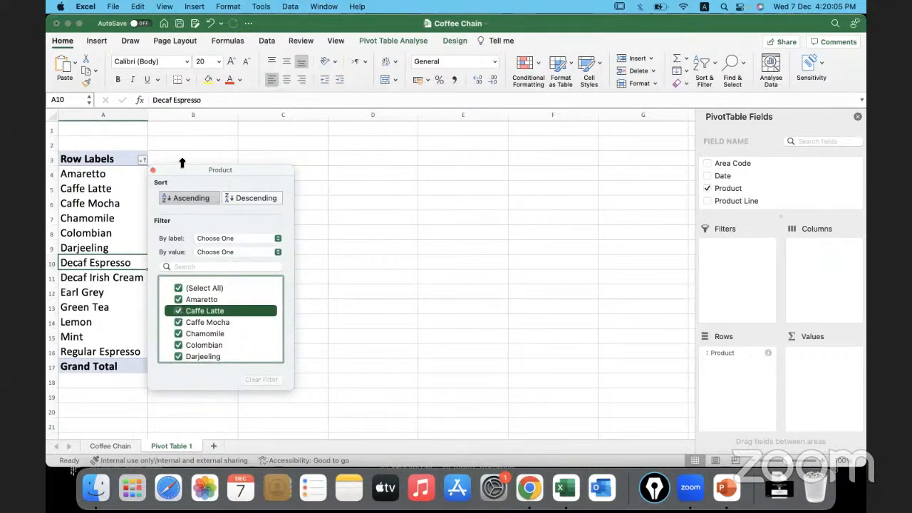
click(117, 190)
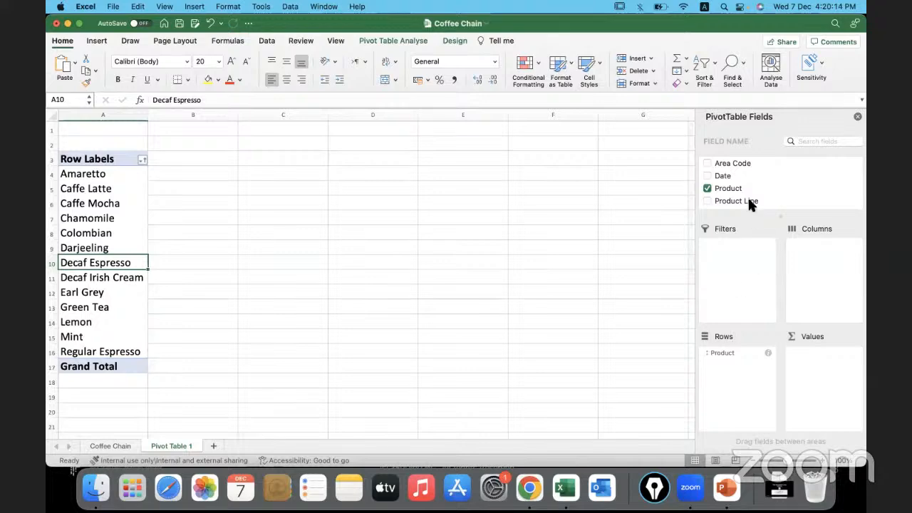
Step: Add the Product Type field beneath Product in the pivot table's rows, and go through the row labels from Amaretto to Caffe Mocha
scroll(748, 183, down, 3)
drag(742, 173, 738, 372)
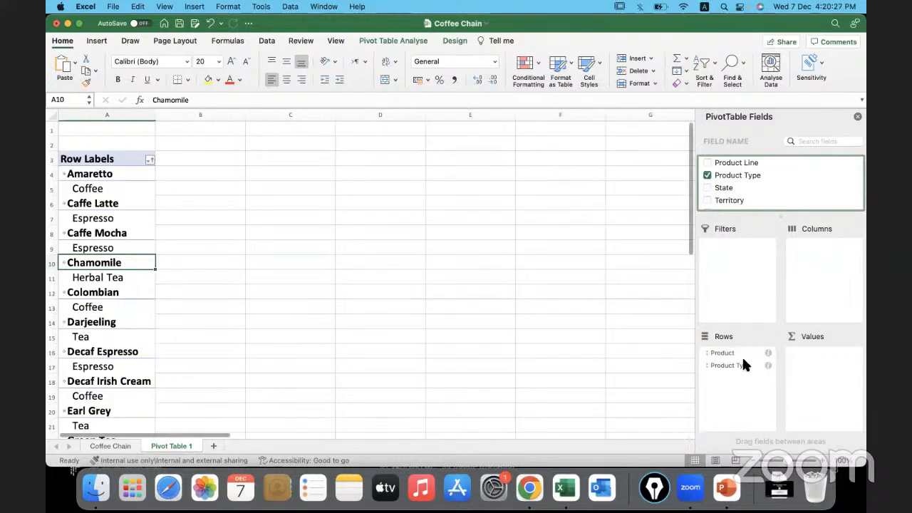
click(743, 353)
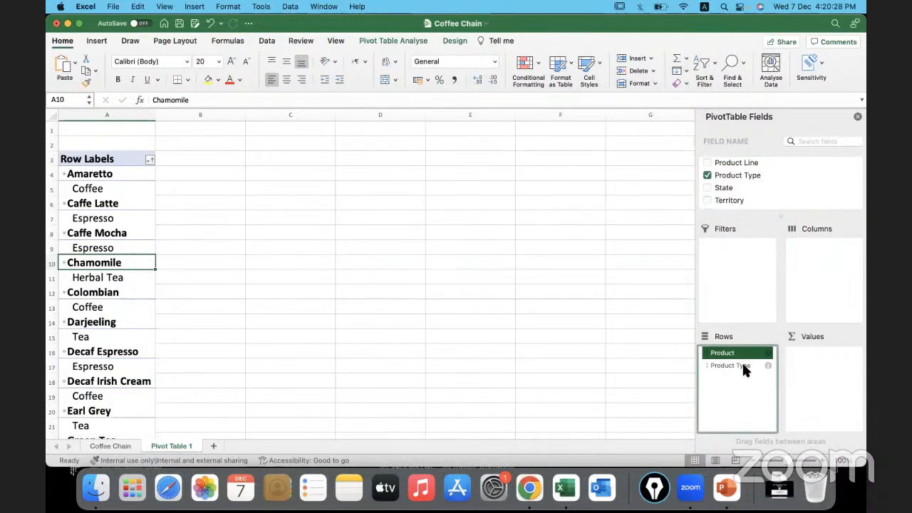
click(742, 365)
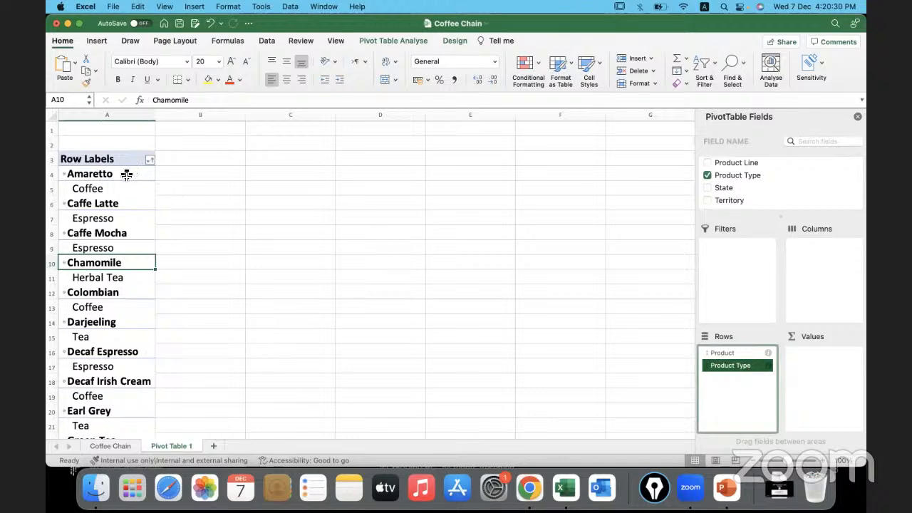
click(126, 174)
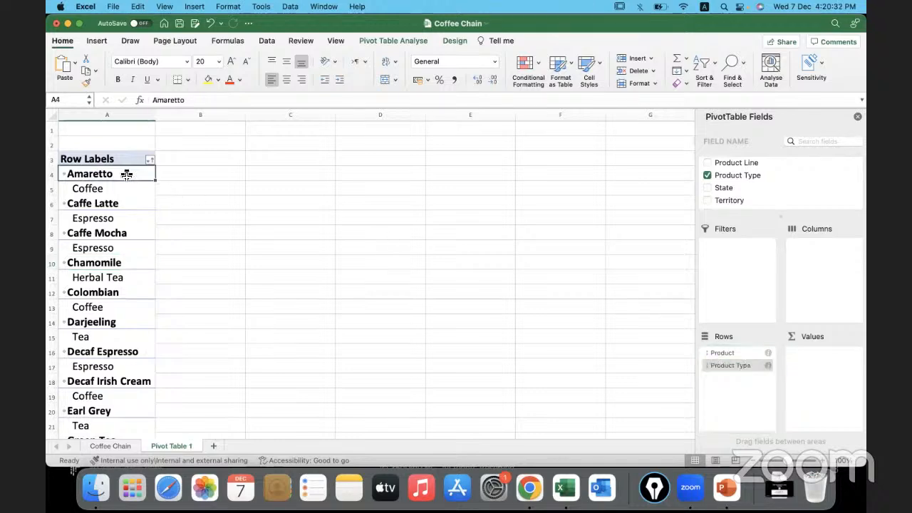
click(133, 187)
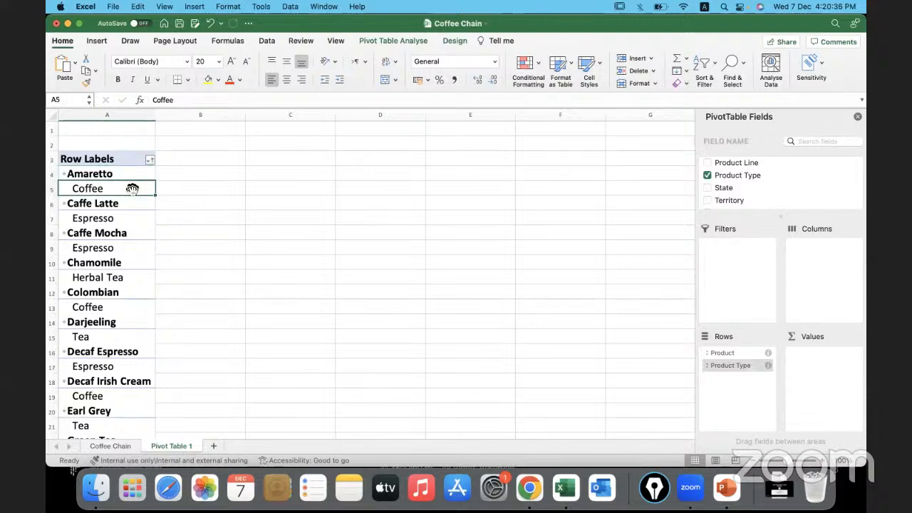
click(133, 205)
click(133, 219)
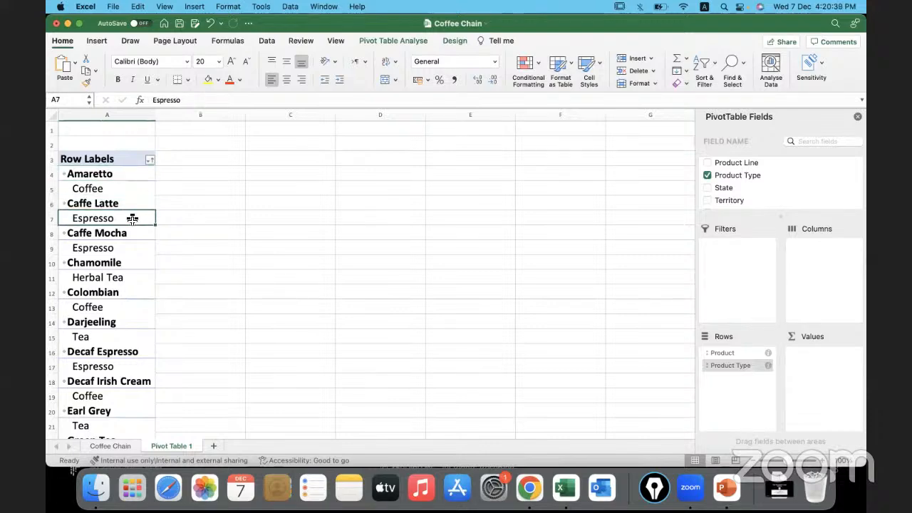
click(134, 232)
click(121, 247)
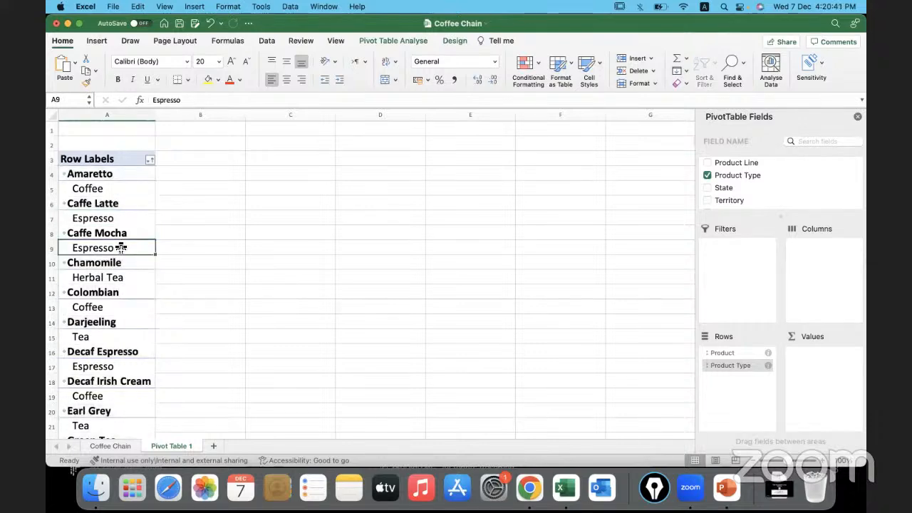
Step: Reorder the row fields so Product is nested under Product Type, and go through the products grouped under each type
click(727, 400)
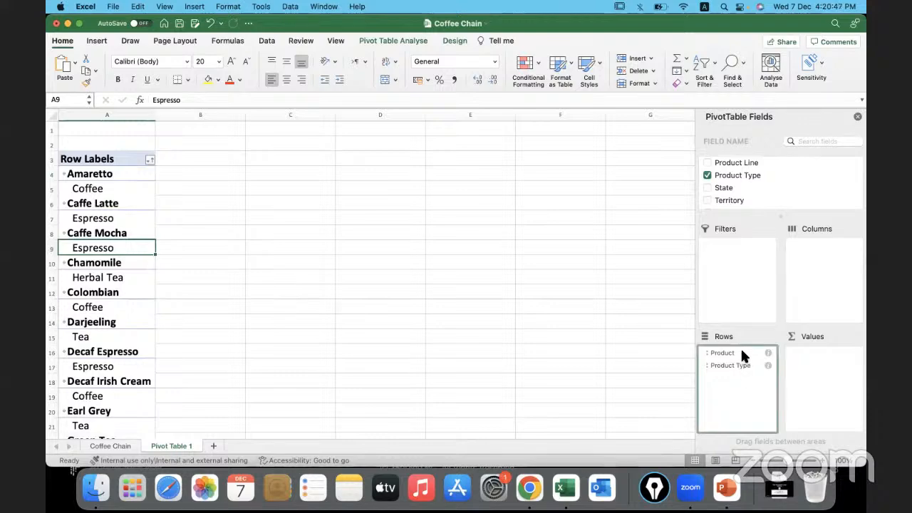
drag(741, 356, 741, 379)
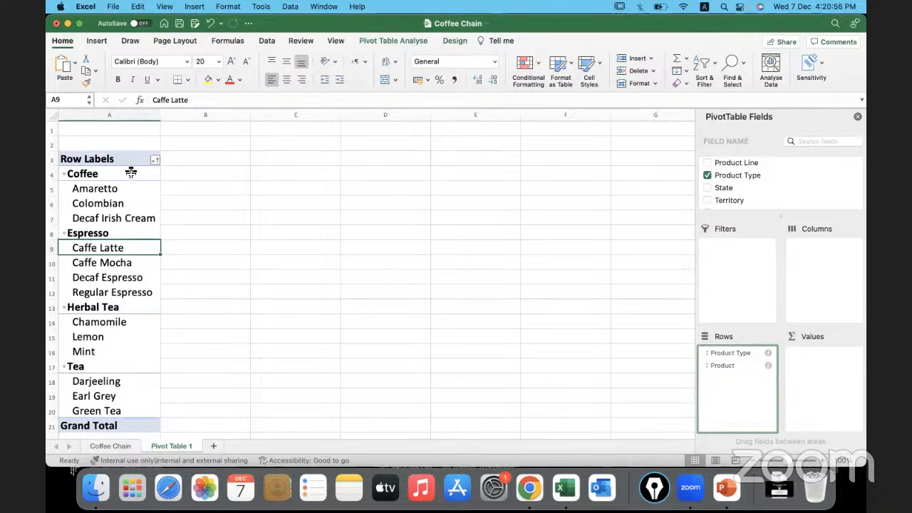
click(730, 353)
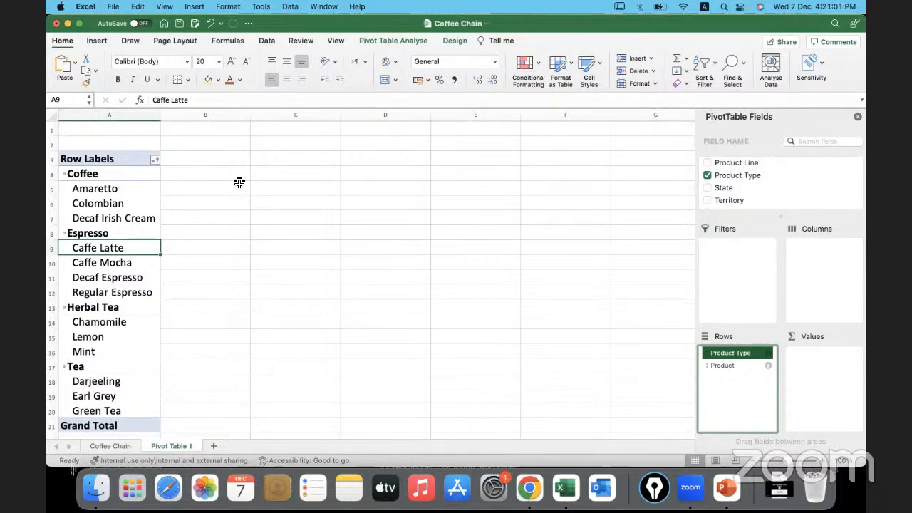
click(99, 174)
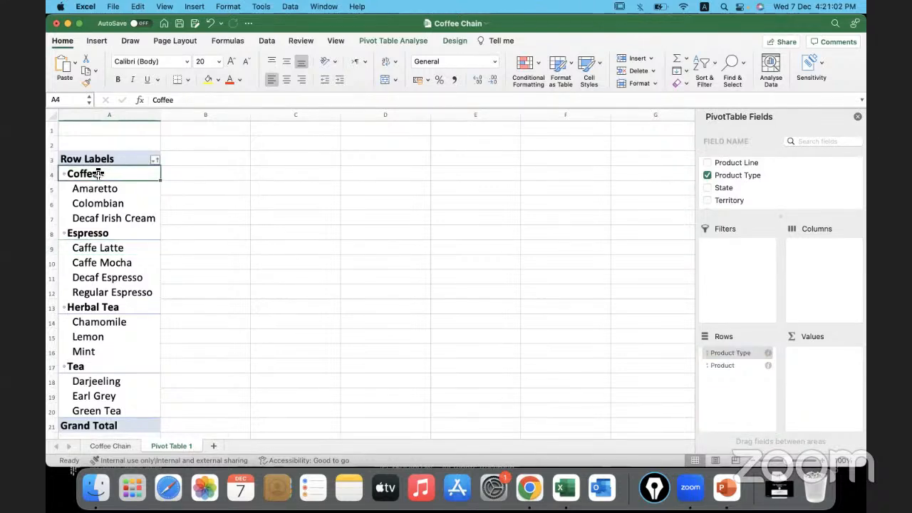
drag(124, 189, 126, 291)
click(126, 322)
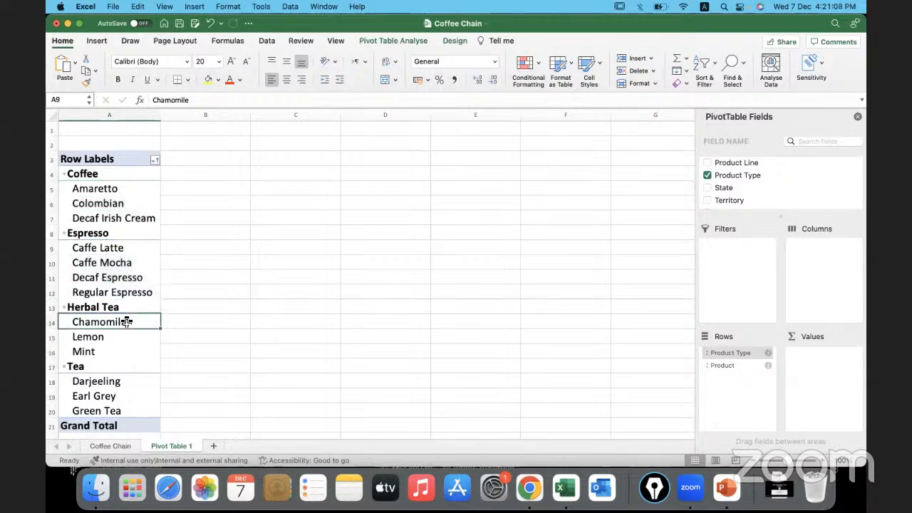
drag(126, 322, 126, 348)
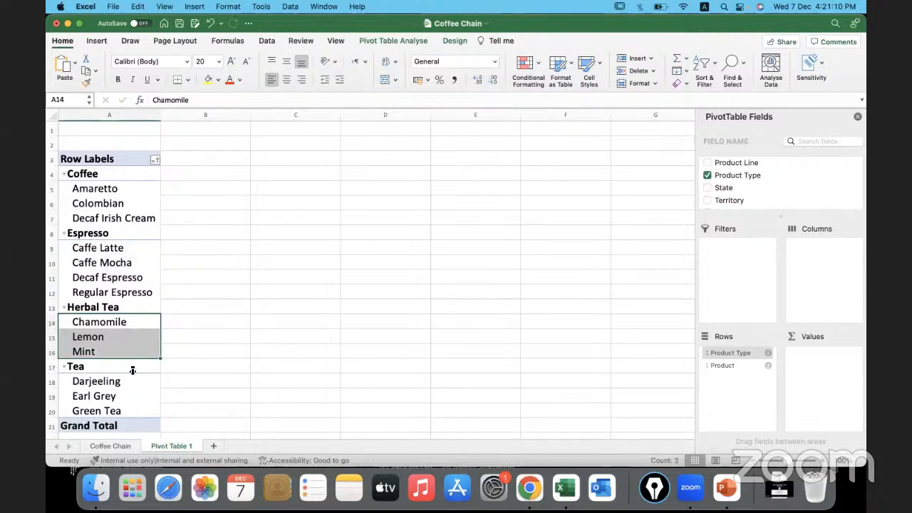
drag(126, 380, 128, 410)
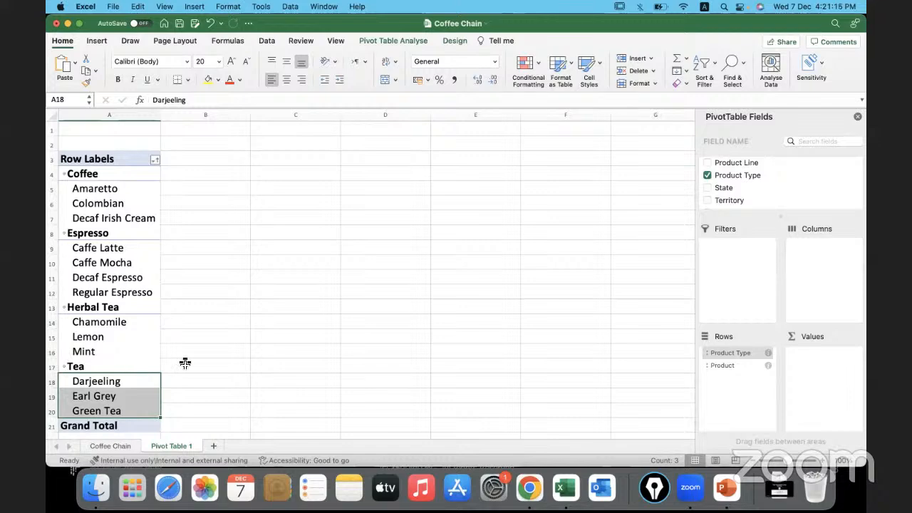
click(138, 247)
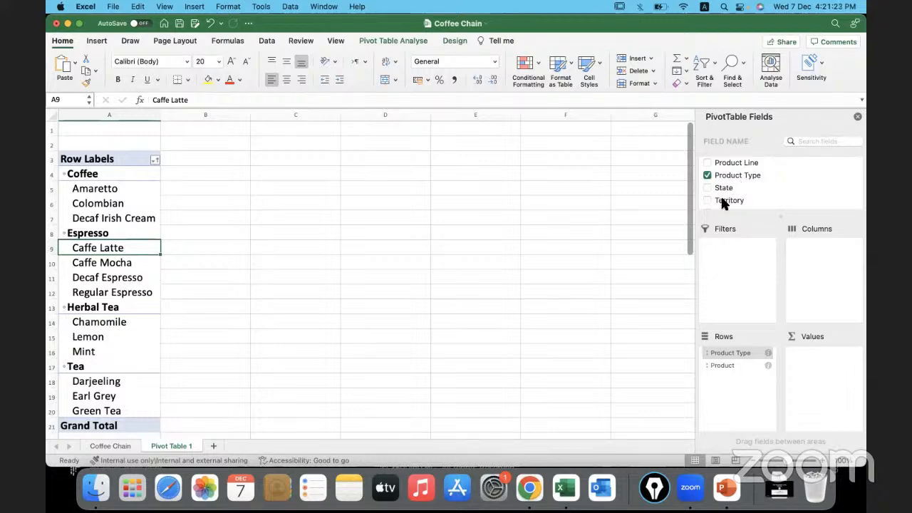
Step: Place the Territory field in the pivot table's columns, and widen the East, South and West columns
drag(721, 198, 821, 243)
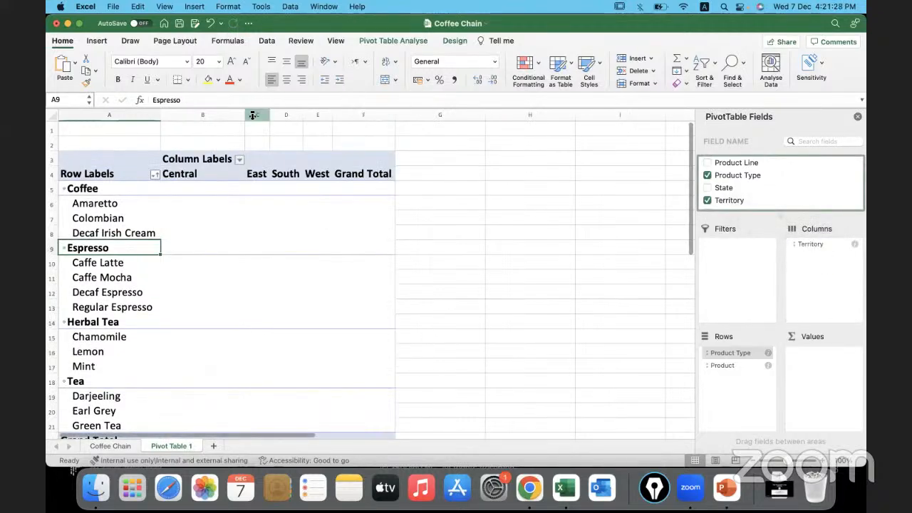
drag(269, 117, 485, 117)
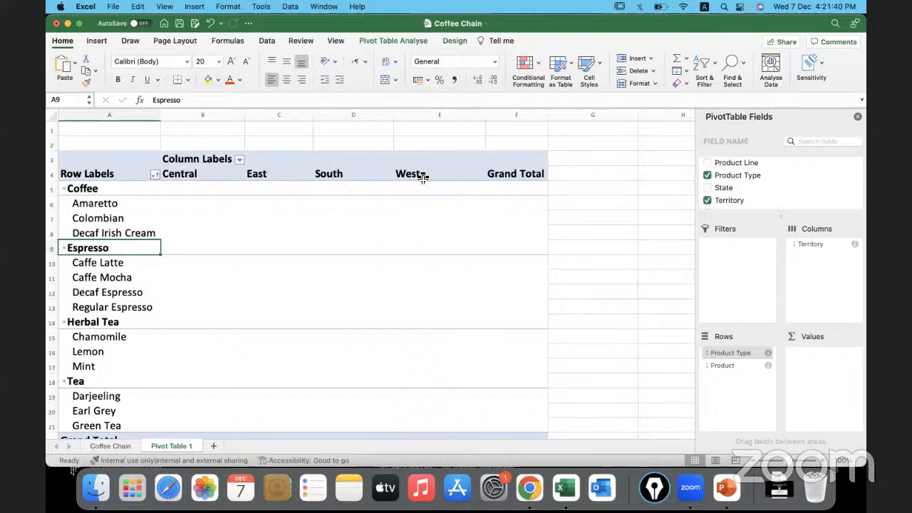
click(202, 158)
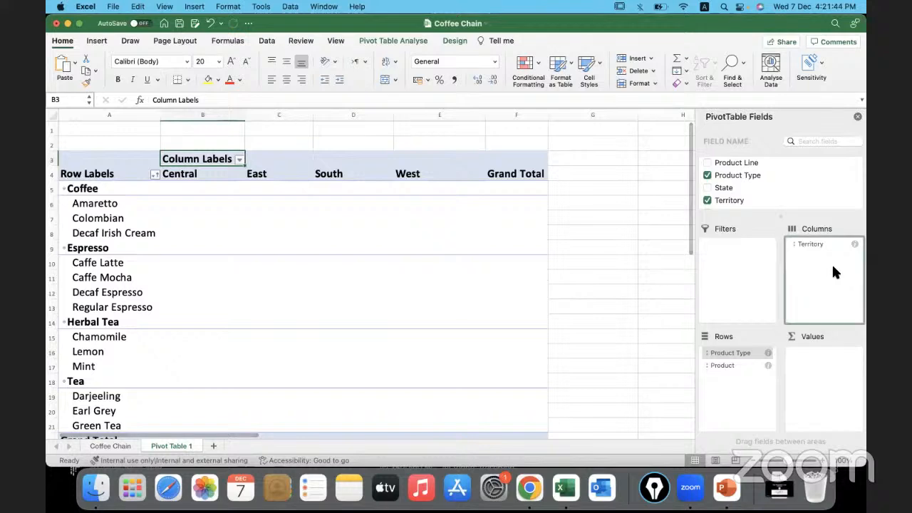
Step: Add the Profit field to the pivot table's values, and remove the Territory field from its columns
click(239, 159)
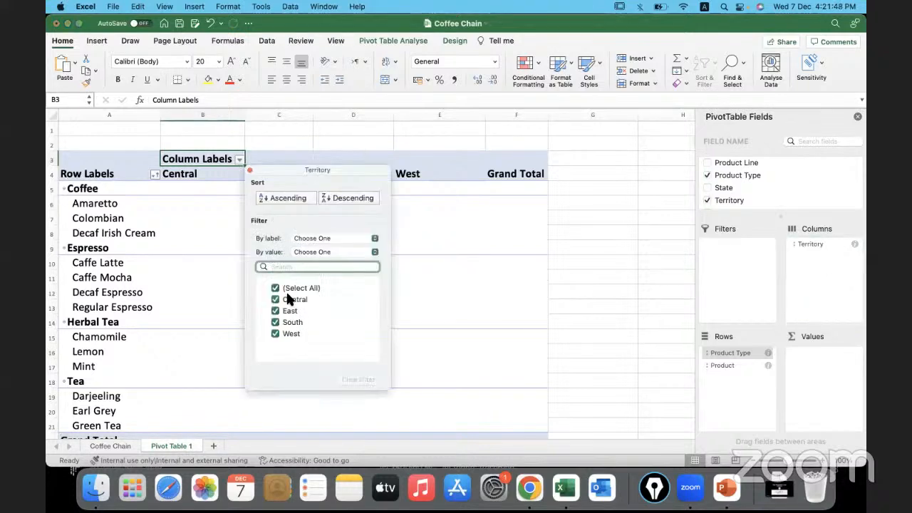
click(238, 160)
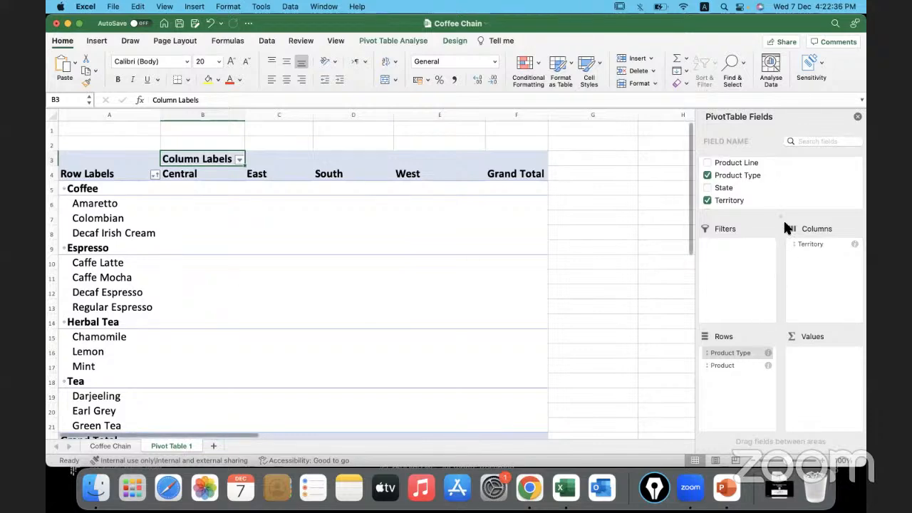
scroll(763, 184, down, 3)
scroll(763, 184, down, 2)
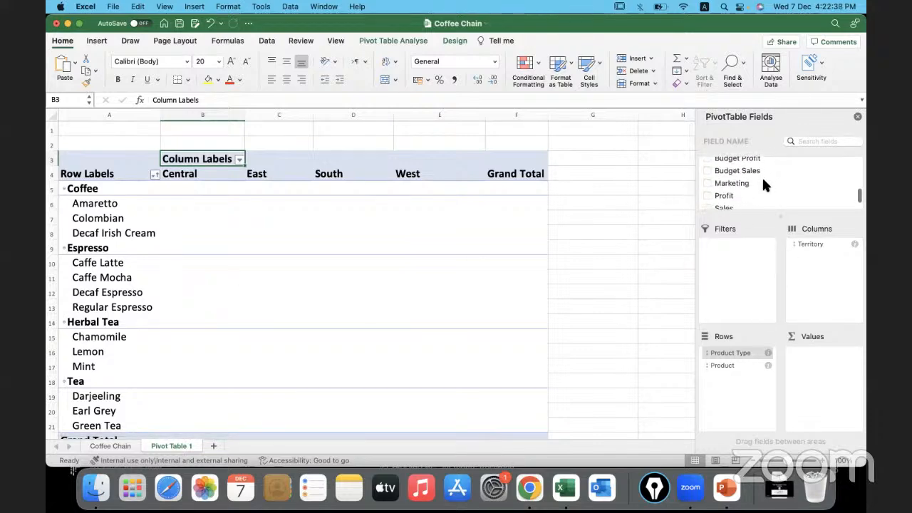
click(727, 198)
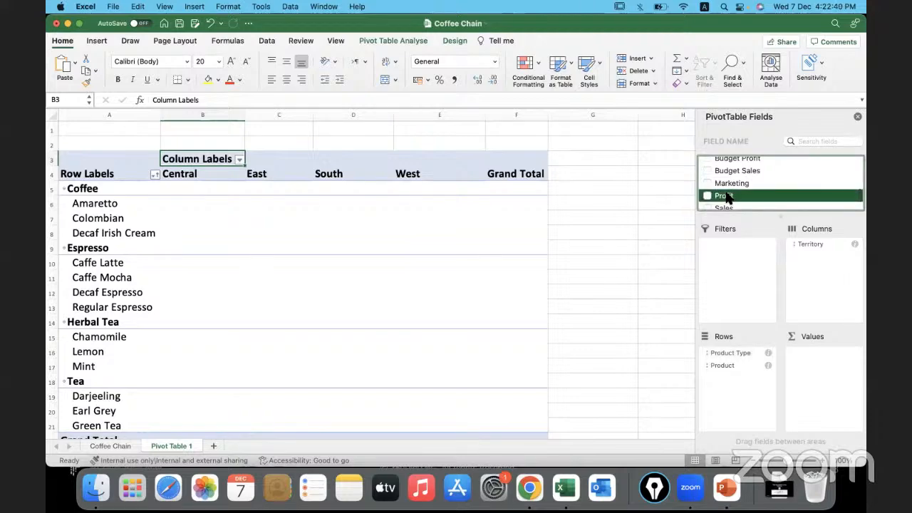
drag(727, 200, 757, 193)
drag(739, 198, 826, 362)
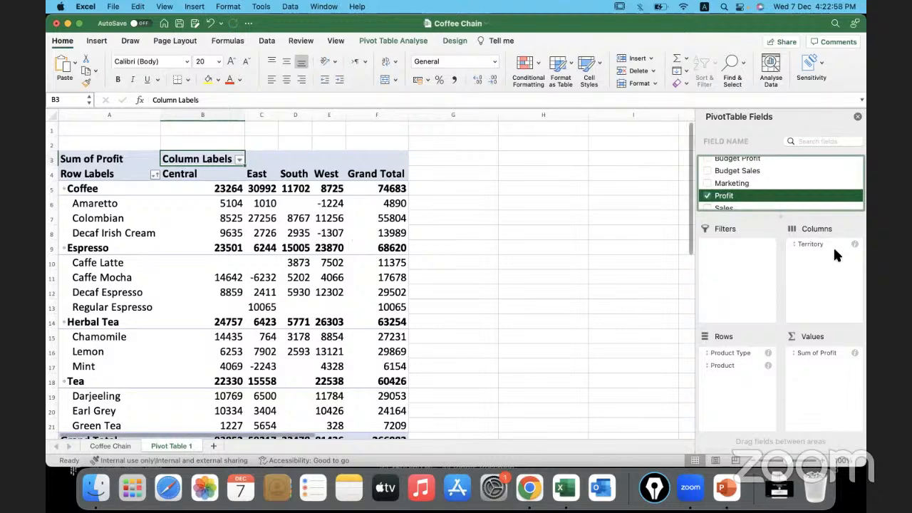
drag(817, 244, 597, 258)
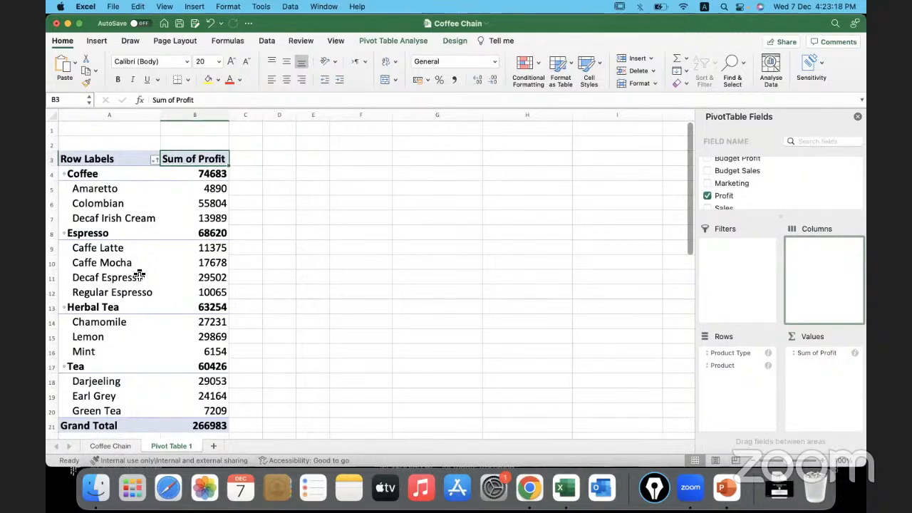
Step: Try several light color styles on the pivot table, and apply the light orange one
click(164, 217)
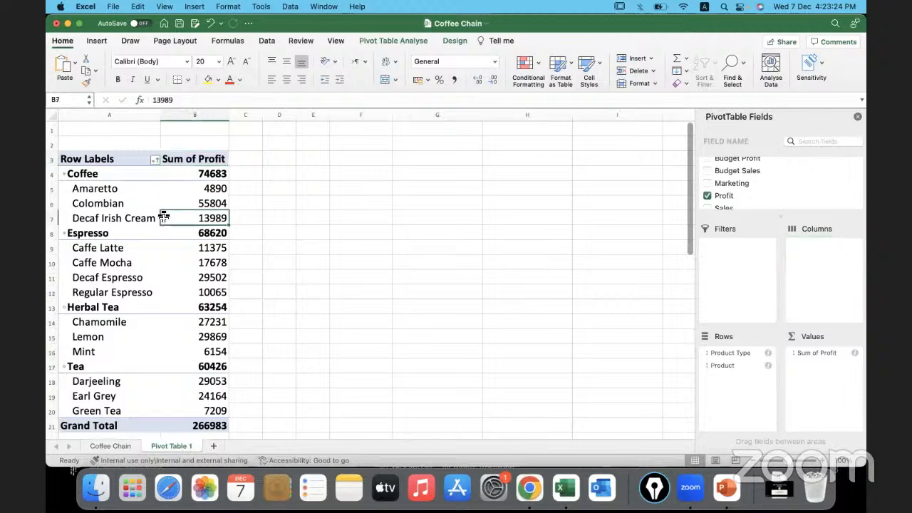
click(455, 42)
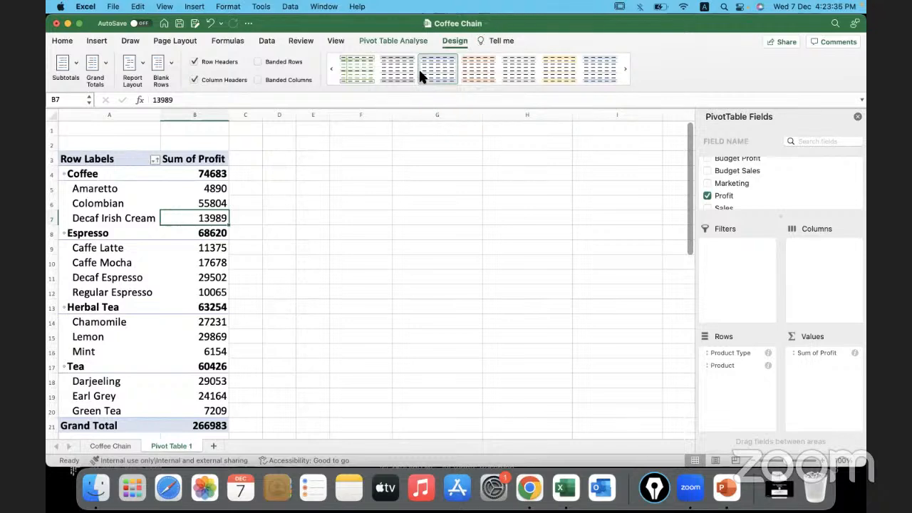
click(471, 67)
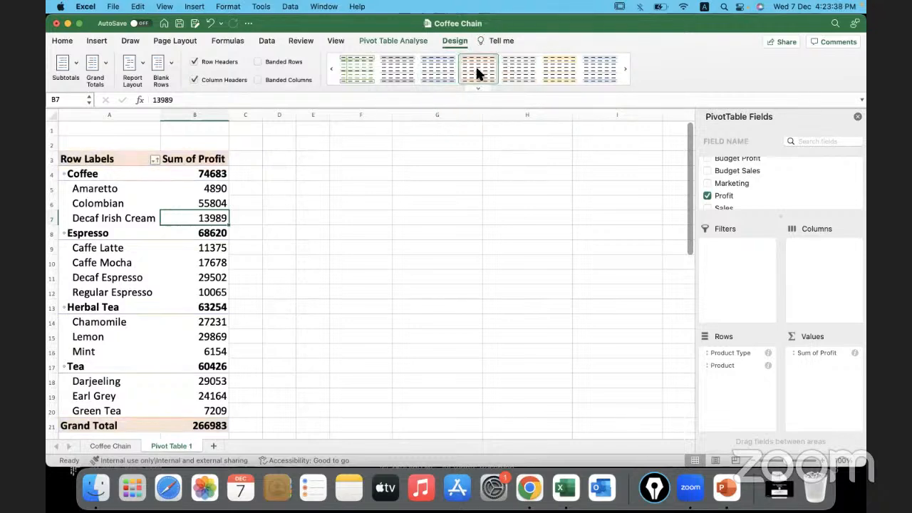
click(554, 68)
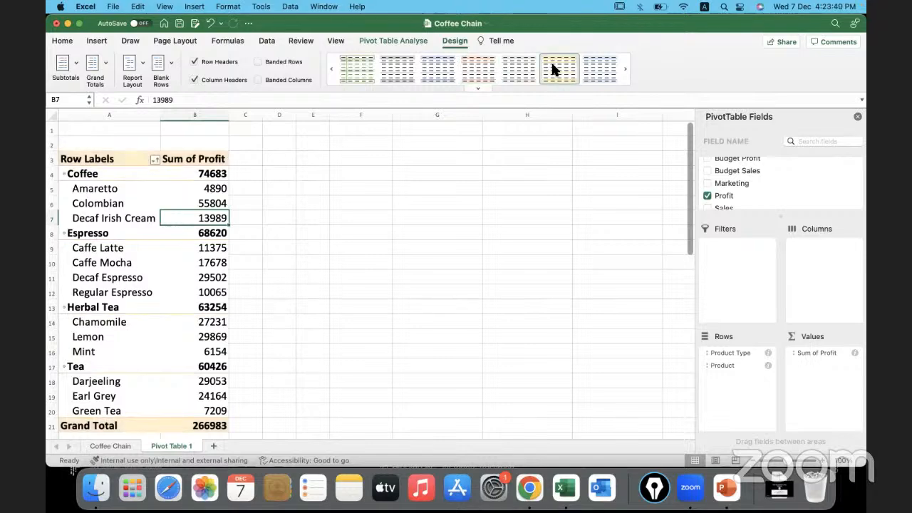
click(596, 70)
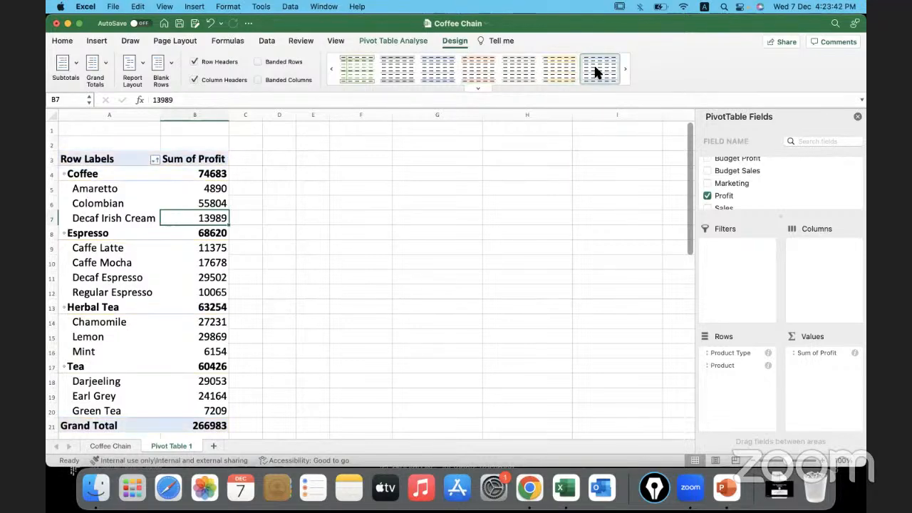
click(549, 69)
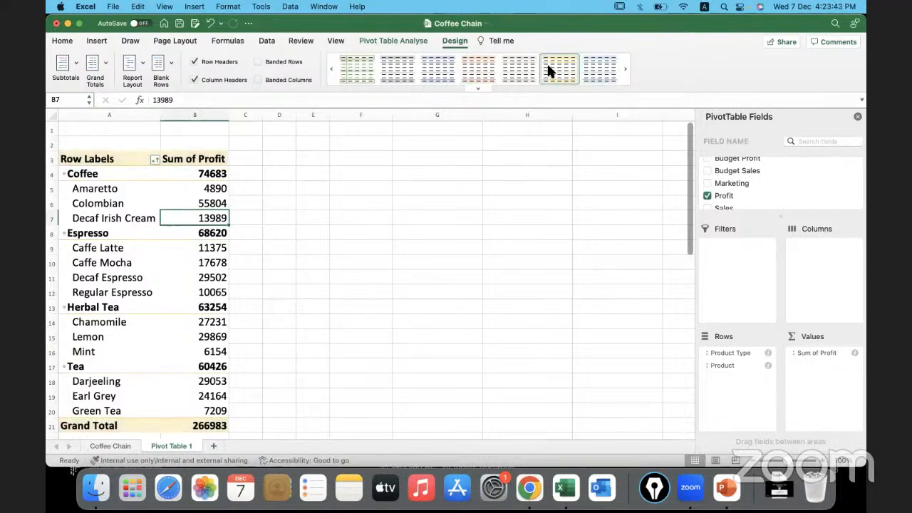
click(363, 70)
click(397, 69)
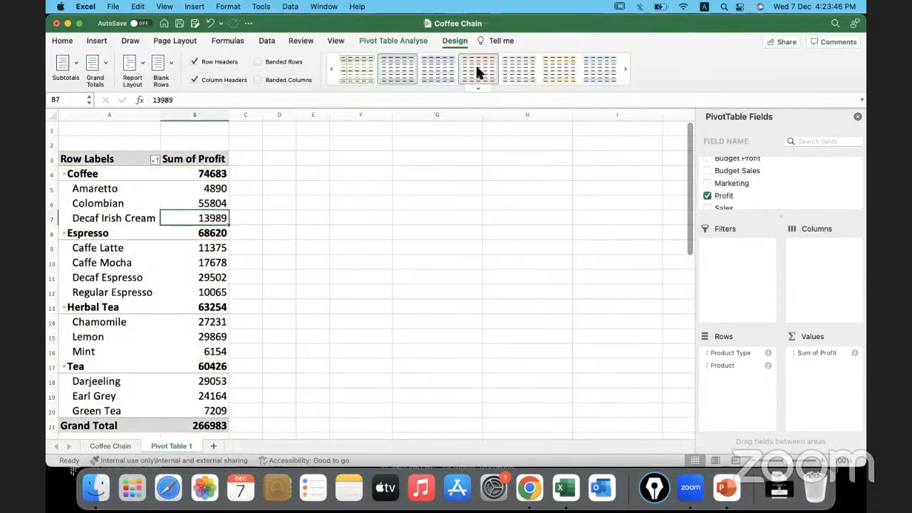
click(477, 70)
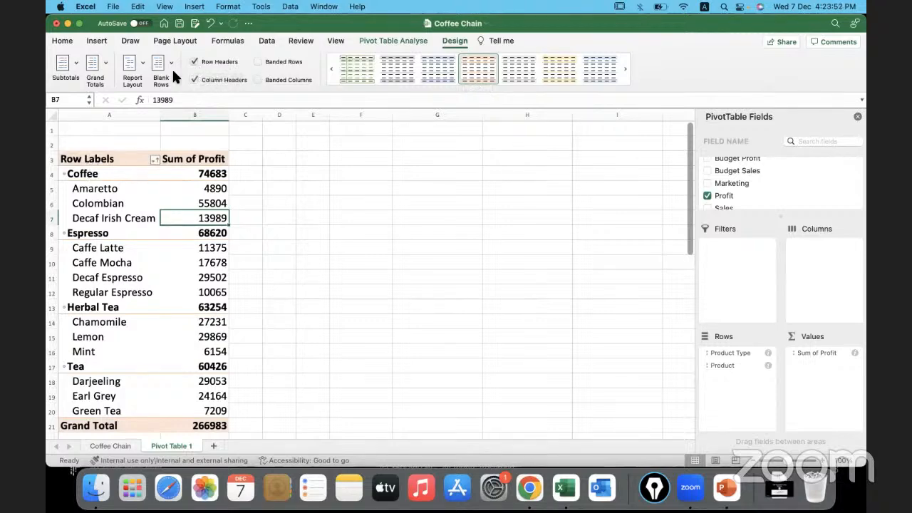
Step: Turn off the pivot table's row headers and column headers, and restore both
click(195, 62)
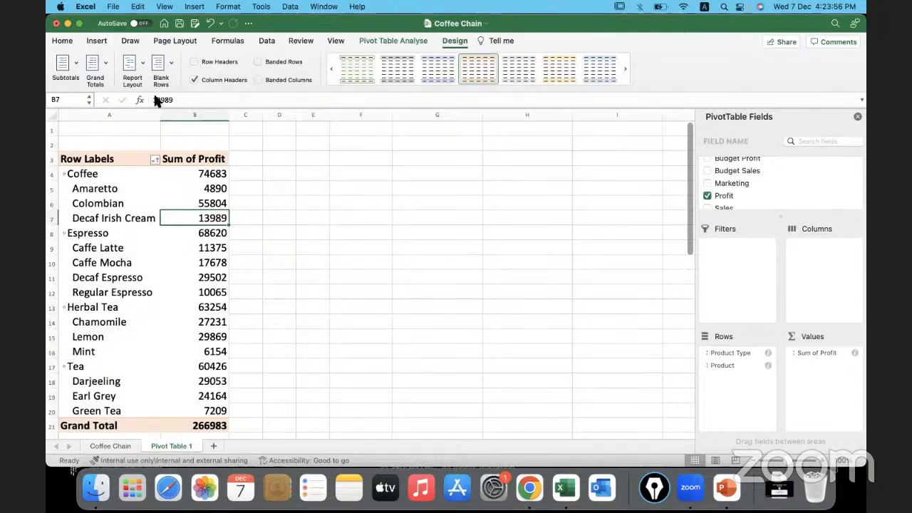
click(194, 79)
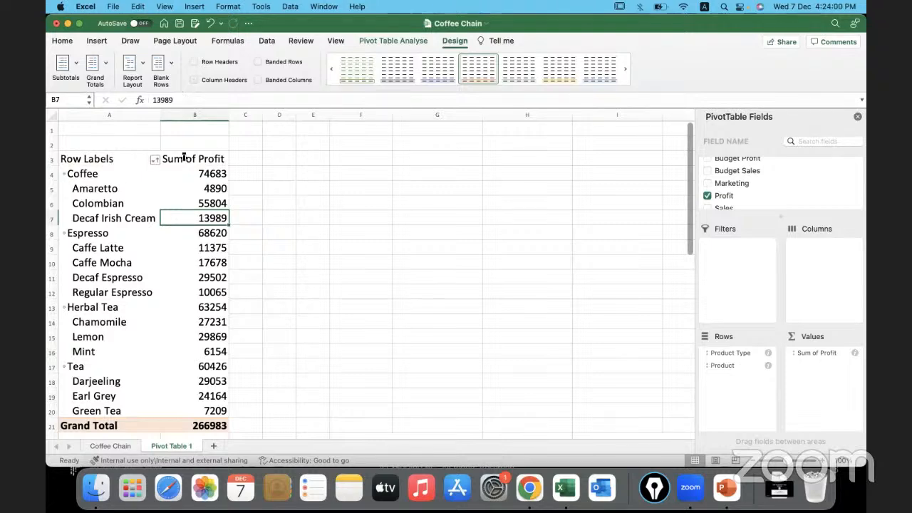
click(193, 78)
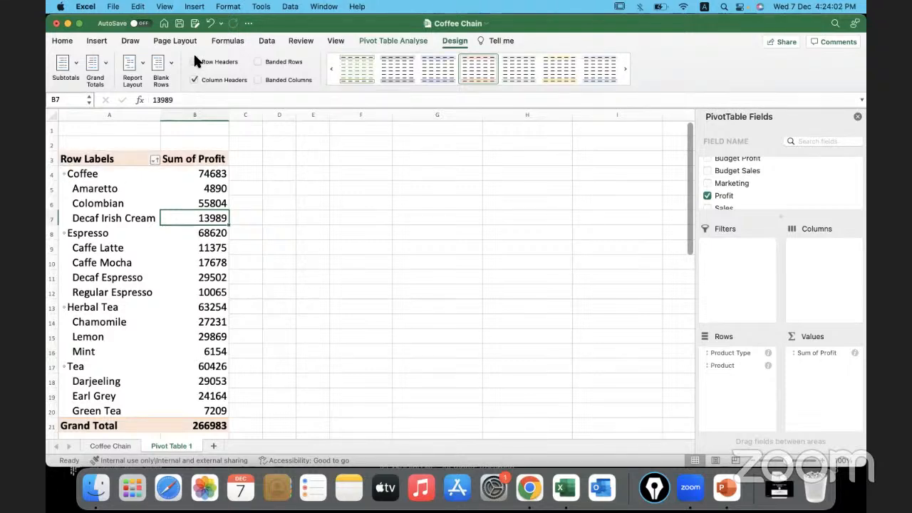
click(193, 61)
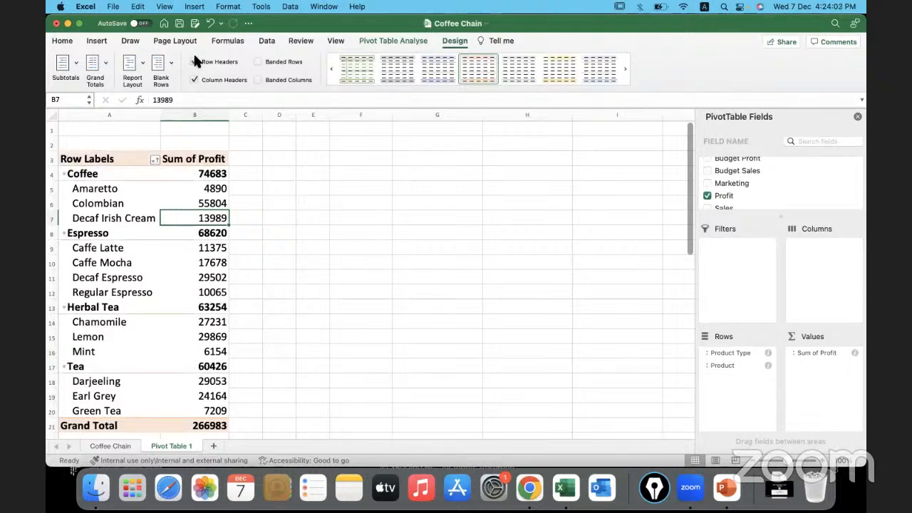
Step: Turn on banded rows and banded columns for the pivot table, and turn both off again
click(258, 62)
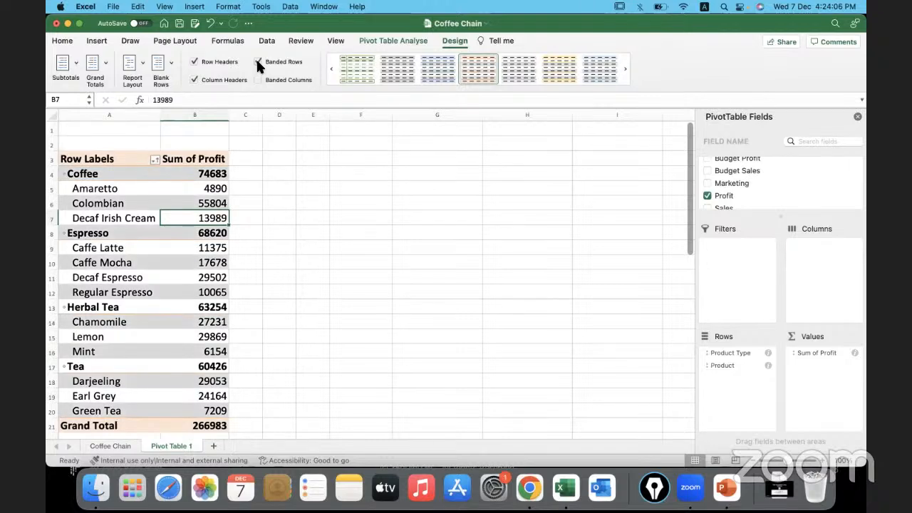
click(258, 80)
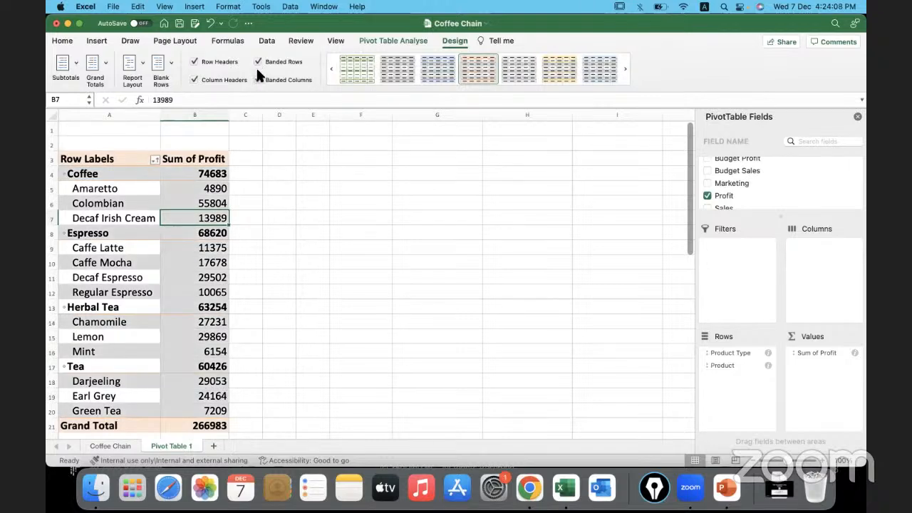
click(258, 62)
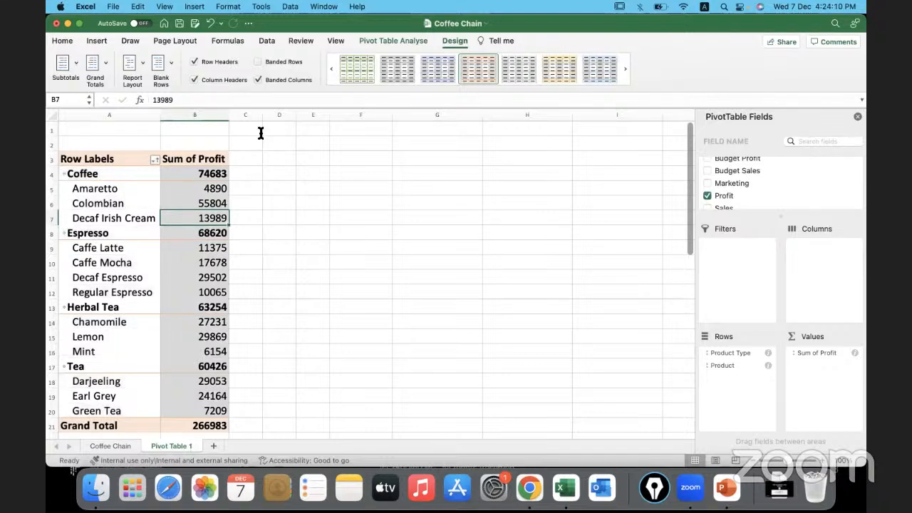
click(257, 78)
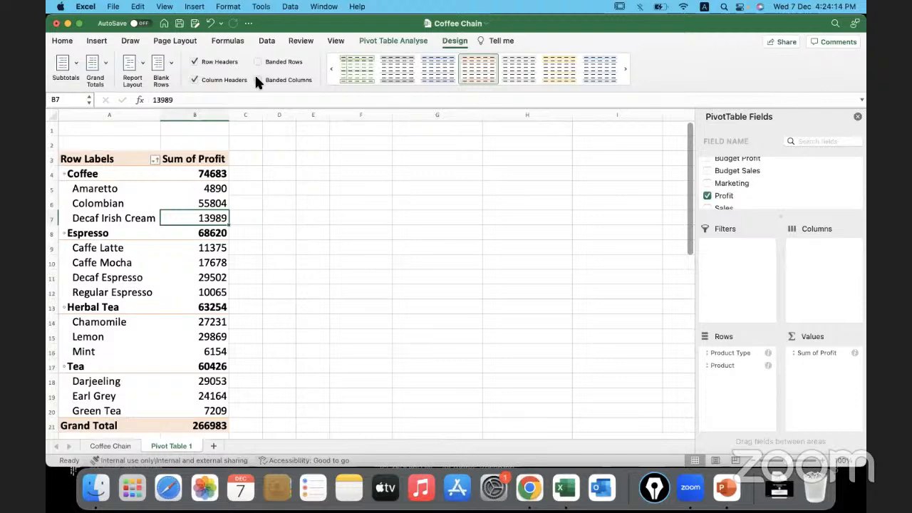
Step: Insert a blank line after each product type group in the pivot table, and remove the blank lines again
click(170, 63)
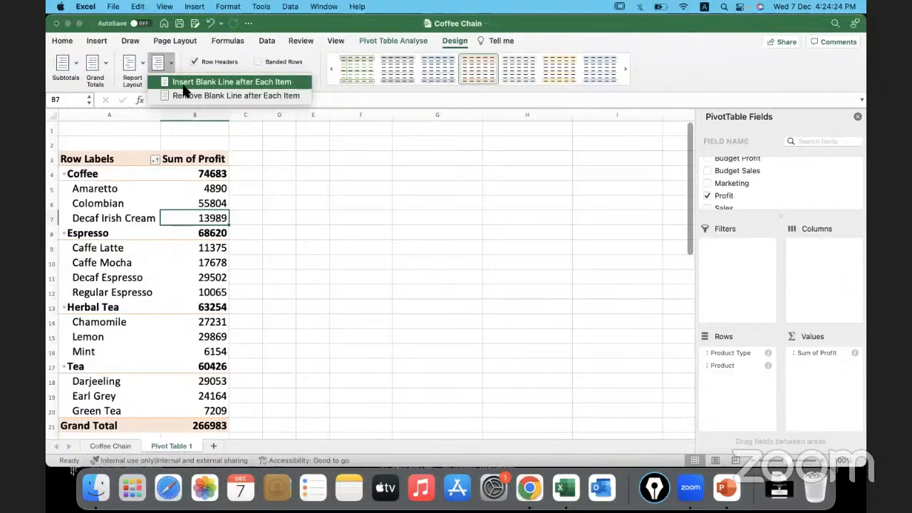
click(184, 89)
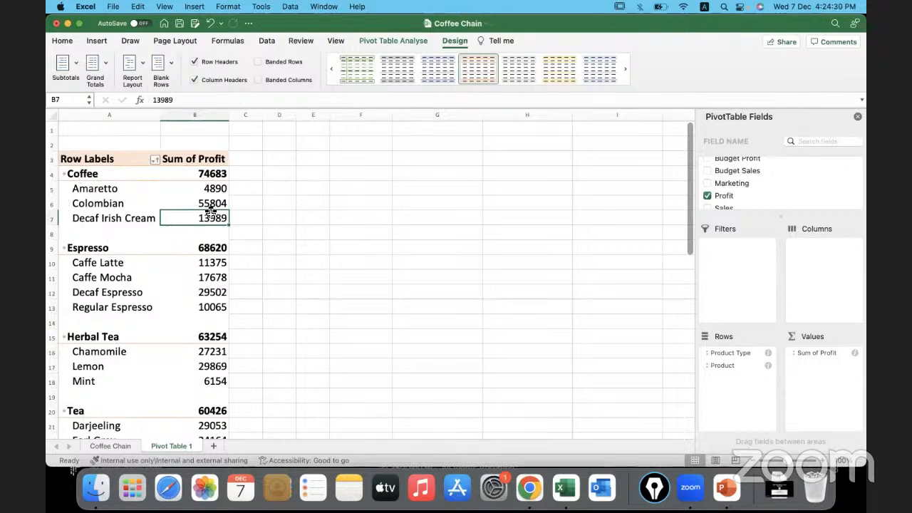
click(52, 235)
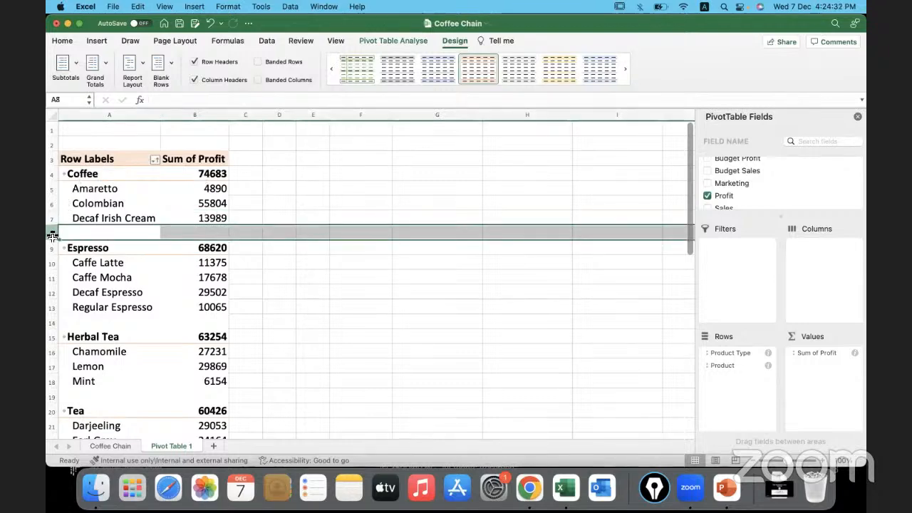
click(68, 234)
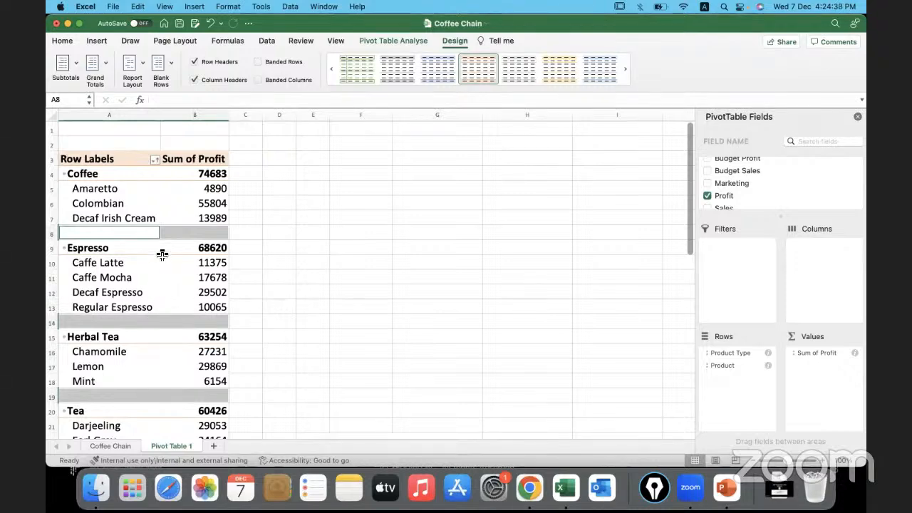
click(132, 193)
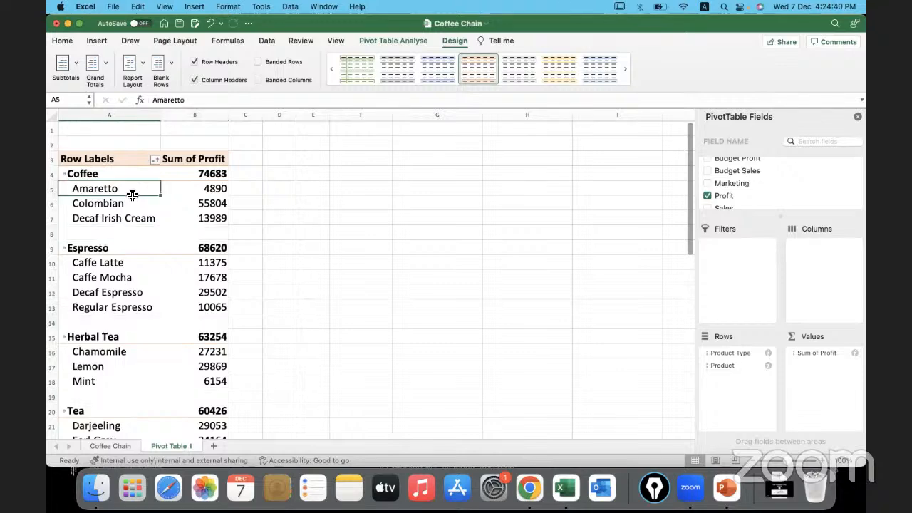
click(167, 60)
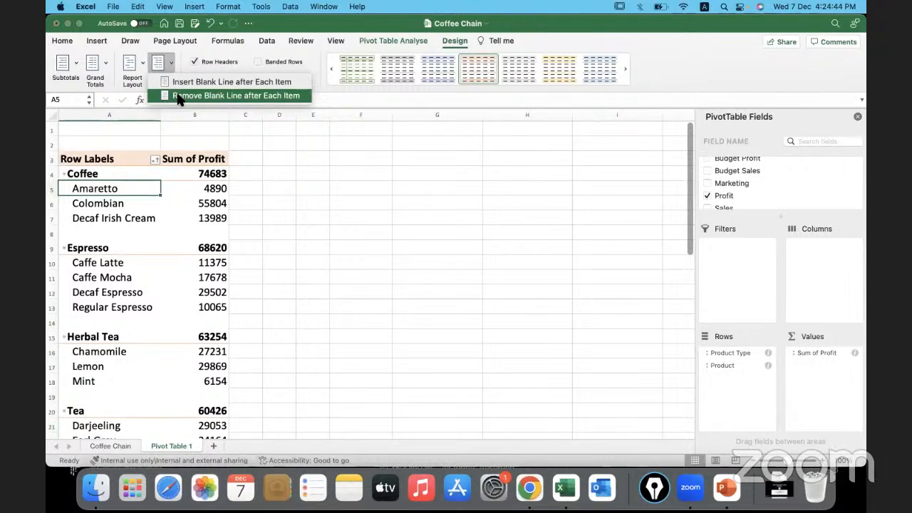
click(178, 95)
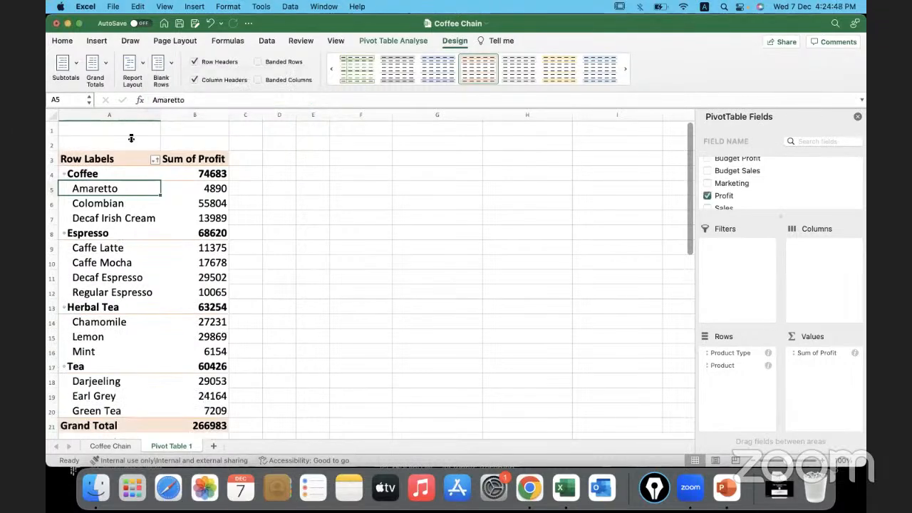
Step: Show the pivot table in tabular form, and go through the Coffee products with the Coffee and Espresso total rows
click(141, 66)
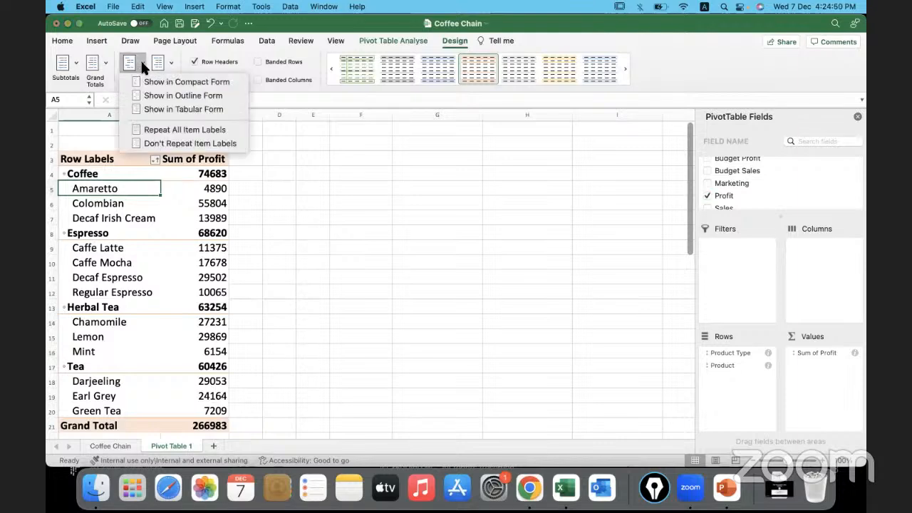
click(171, 110)
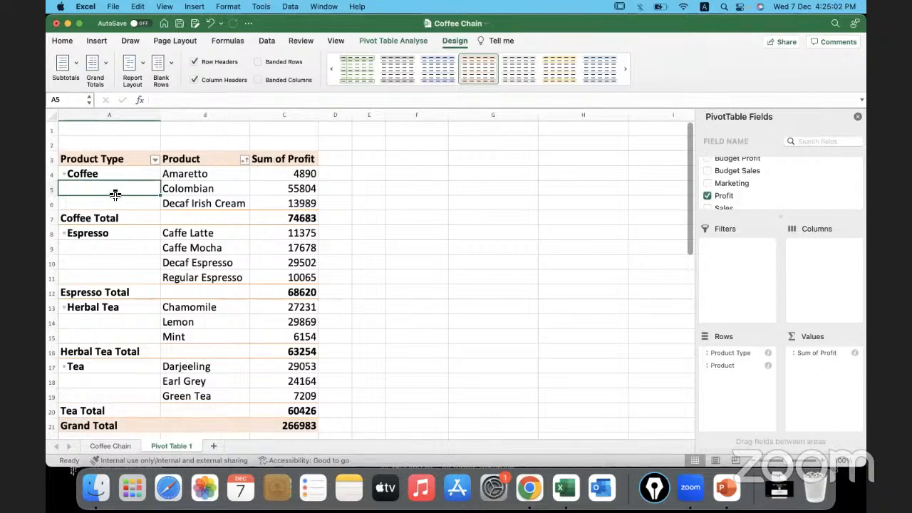
click(206, 174)
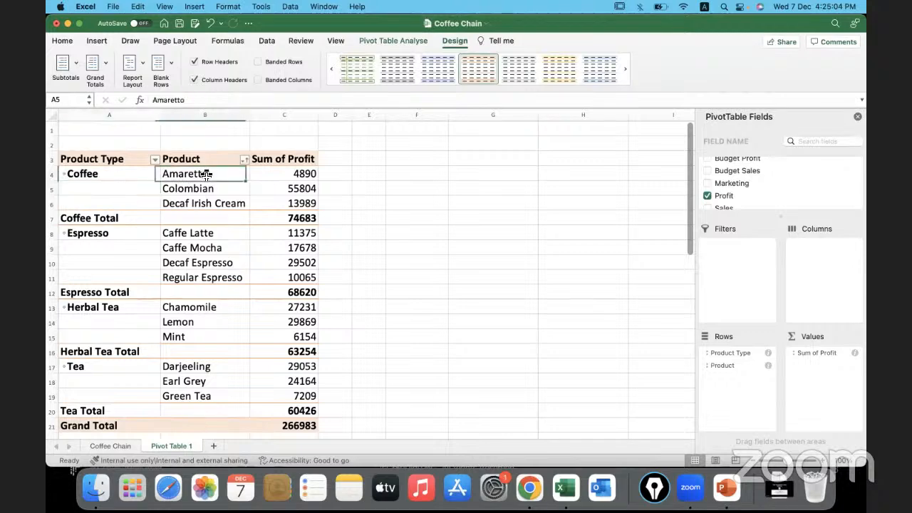
drag(206, 175, 203, 200)
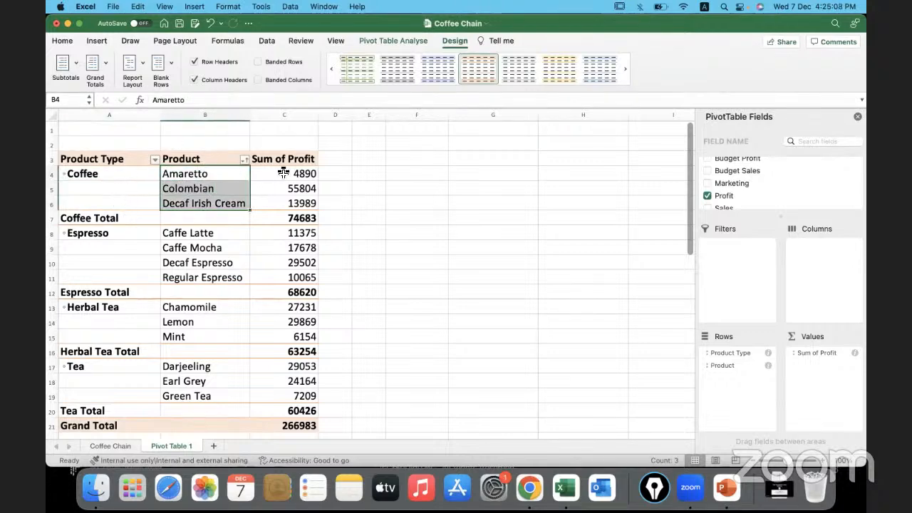
drag(283, 173, 284, 203)
drag(146, 218, 275, 219)
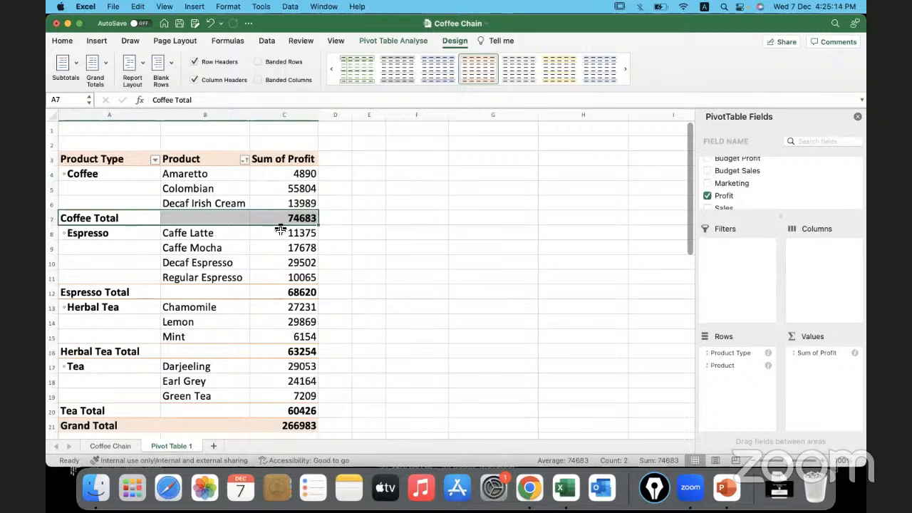
drag(141, 291, 281, 292)
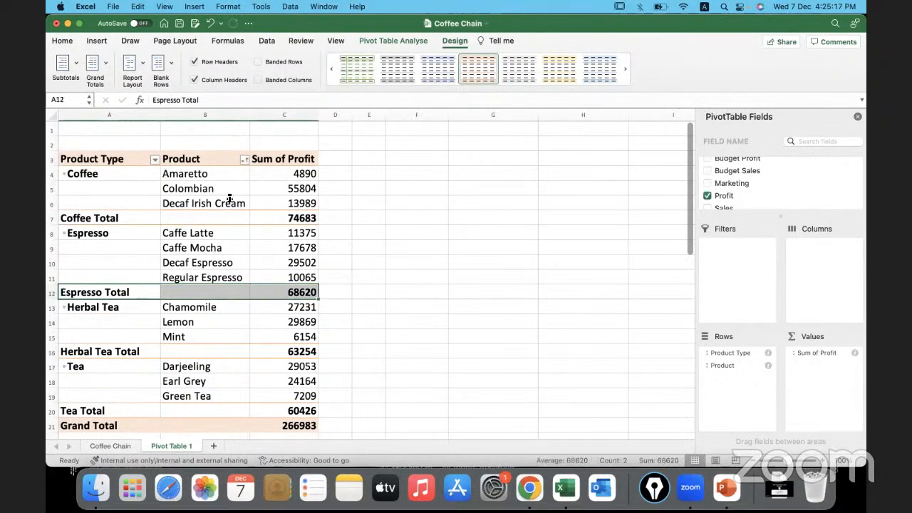
Step: Show the pivot table in compact form, and select its Grand Total row
click(141, 59)
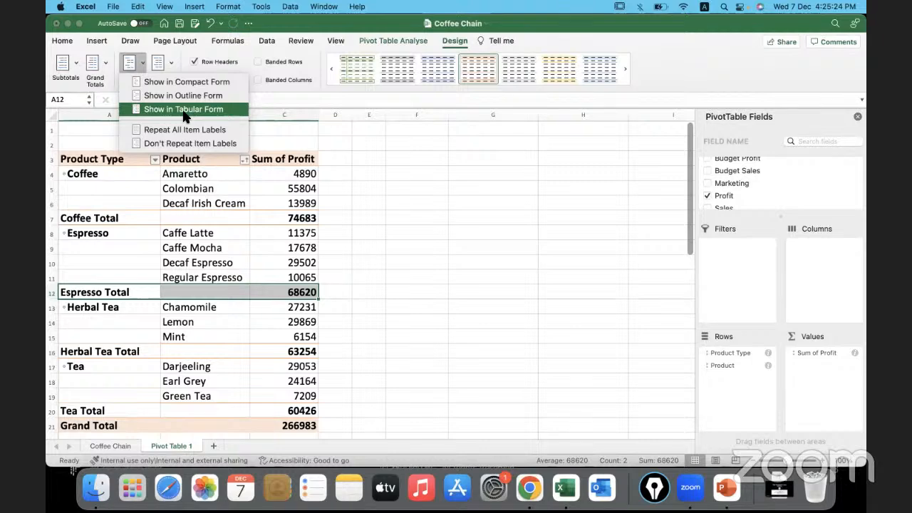
click(155, 142)
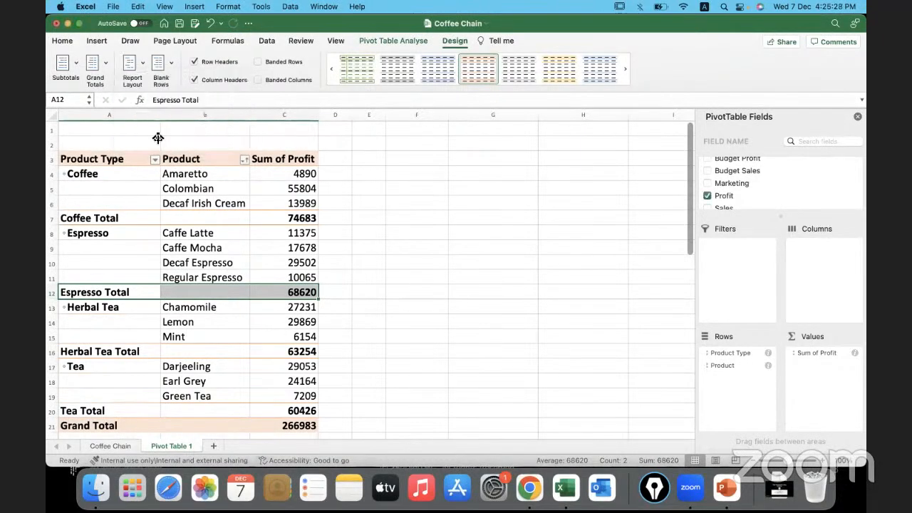
click(141, 65)
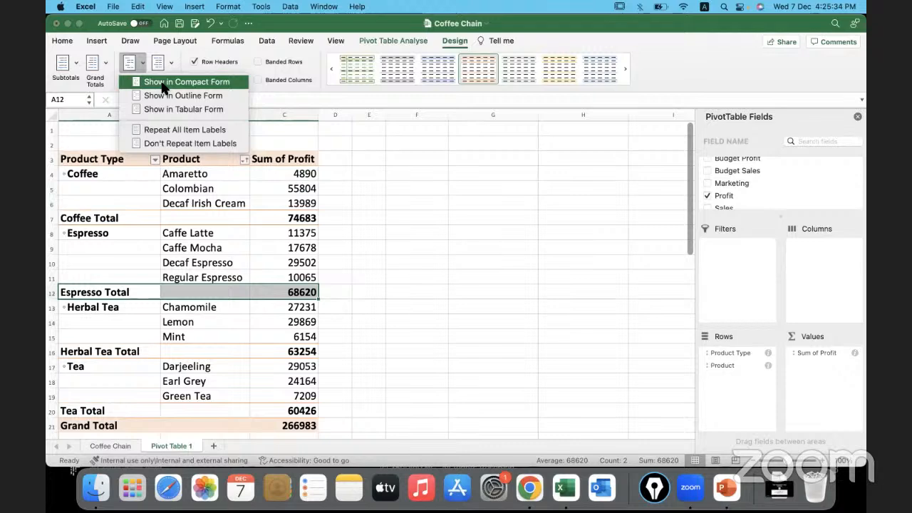
click(169, 81)
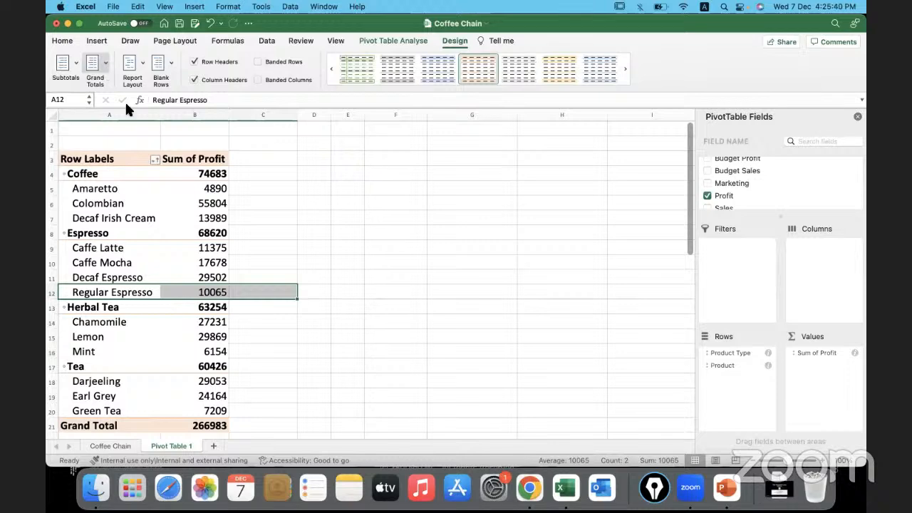
click(200, 261)
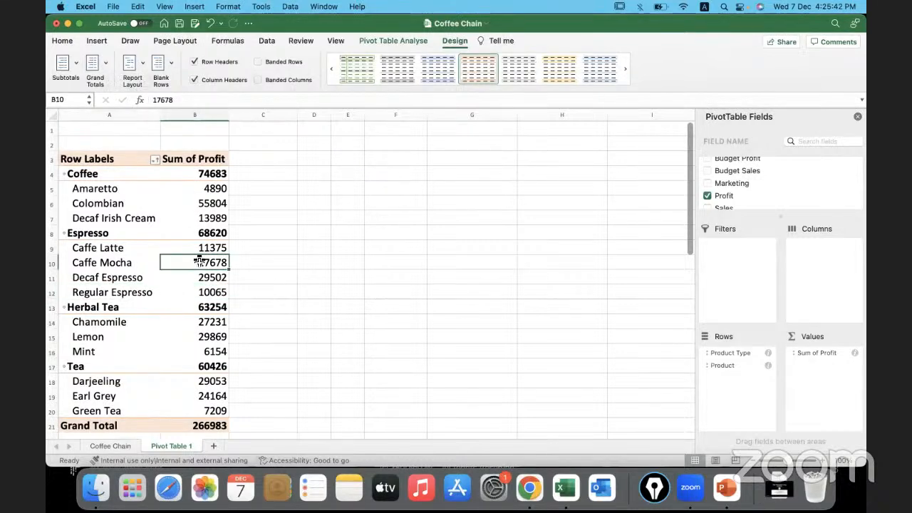
click(86, 426)
drag(86, 425, 199, 432)
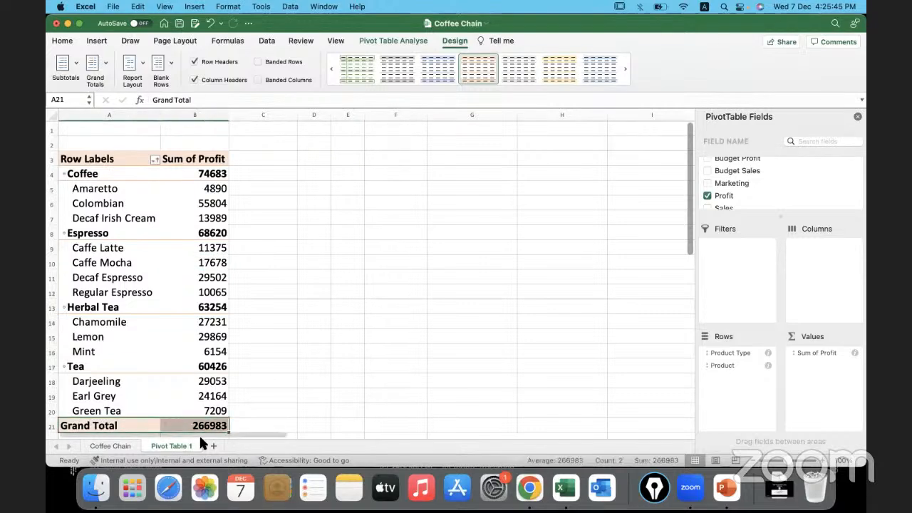
Step: Create another pivot table from CoffeeChain_Data on a new worksheet, with the Product field as rows
click(210, 446)
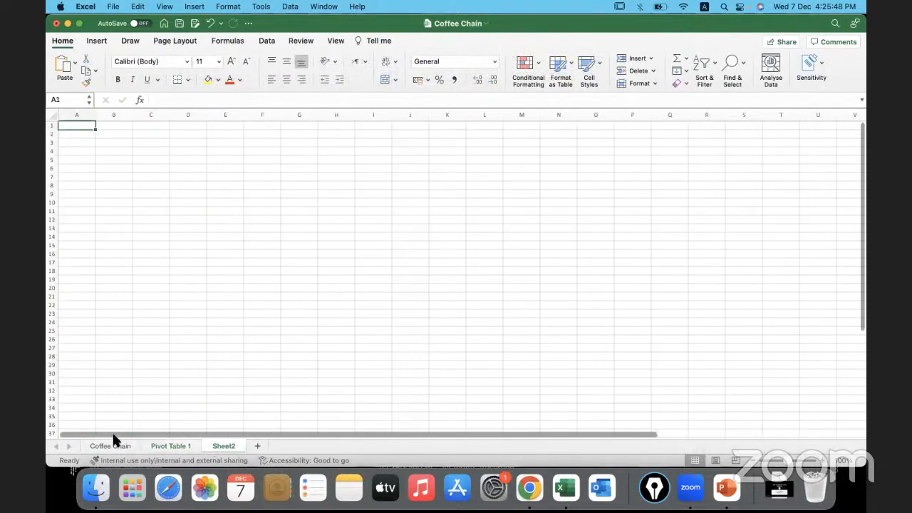
click(112, 443)
click(317, 247)
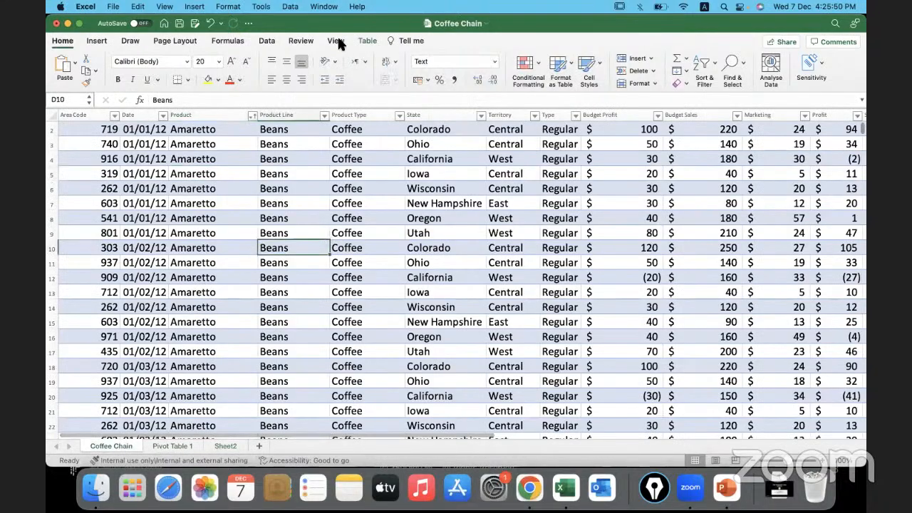
click(365, 41)
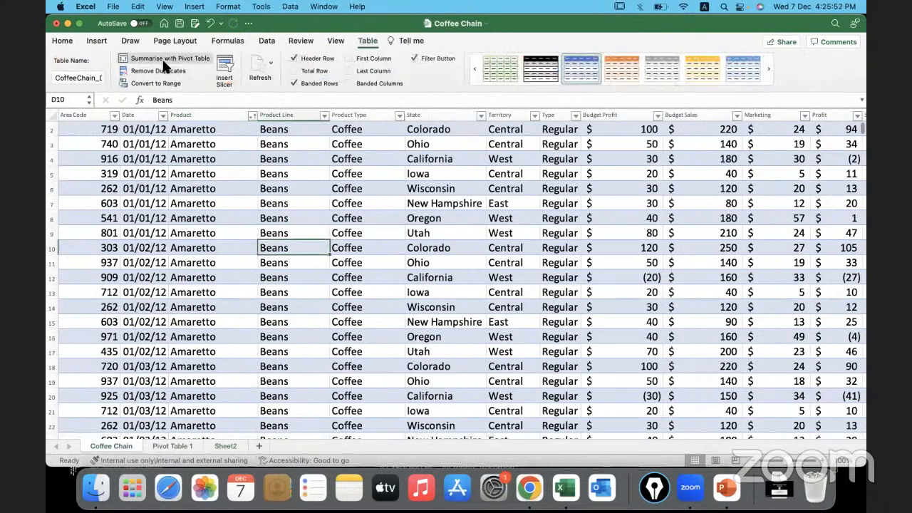
click(163, 63)
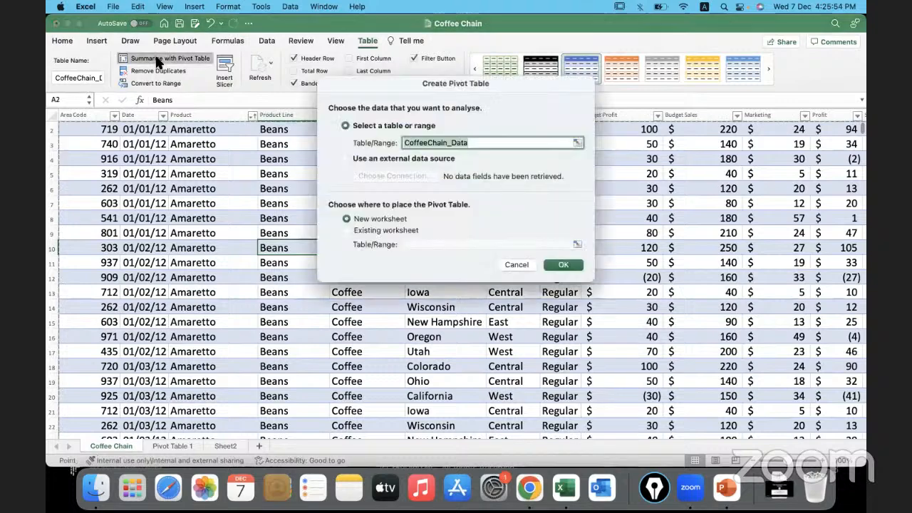
click(562, 266)
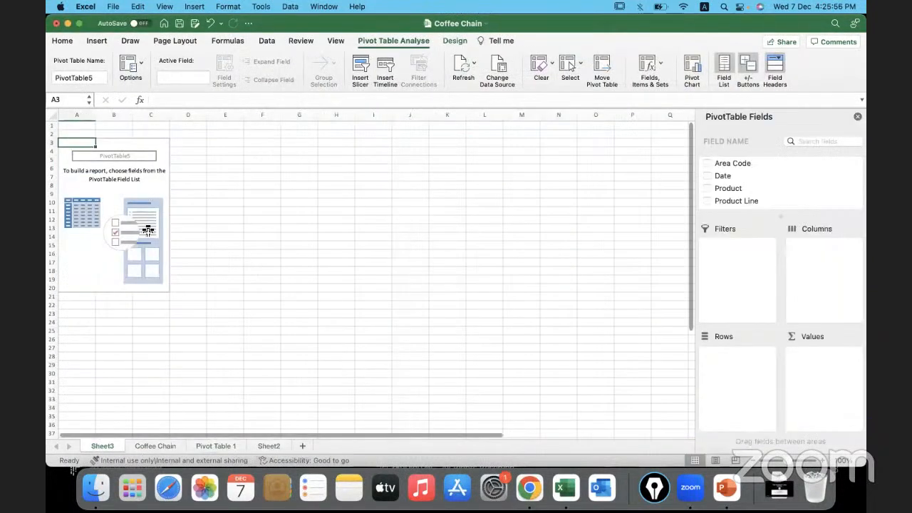
drag(728, 188, 741, 364)
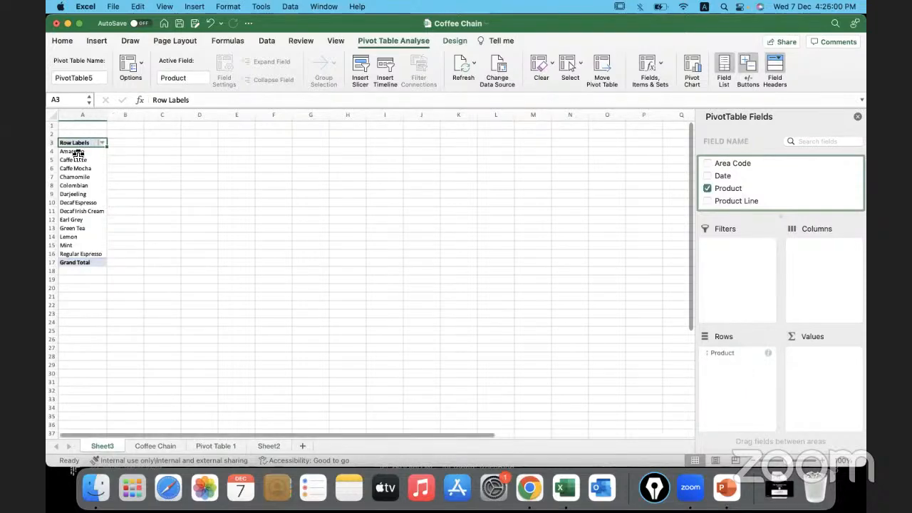
drag(80, 152, 71, 253)
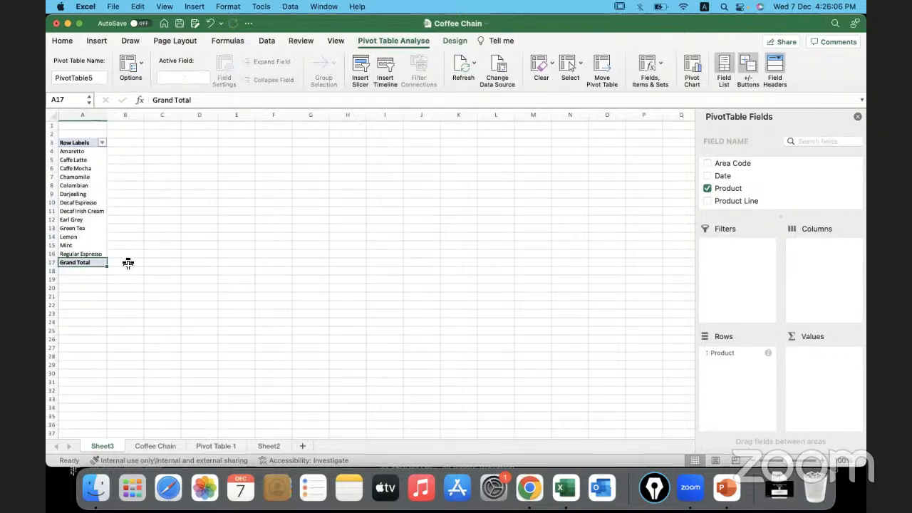
Step: In Pivot Table 1, select the profit values of the individual products in all four groups together to check their sum
click(215, 446)
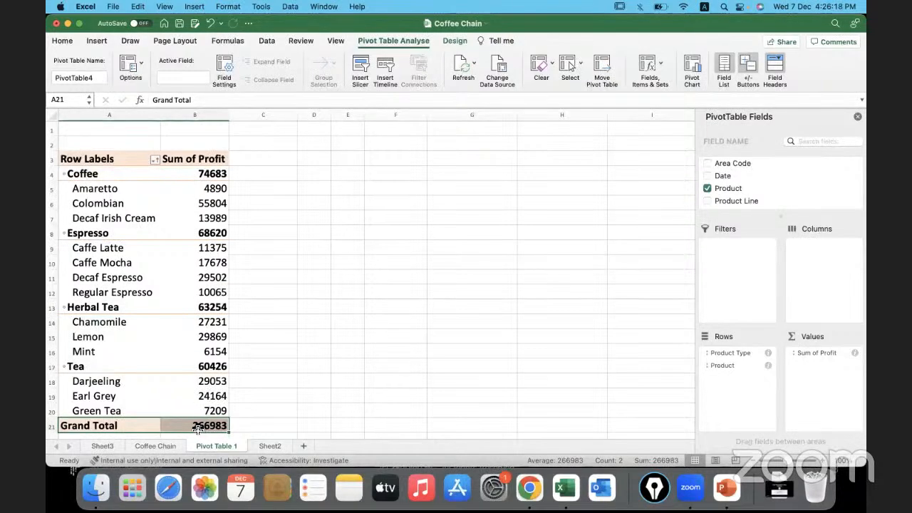
click(183, 195)
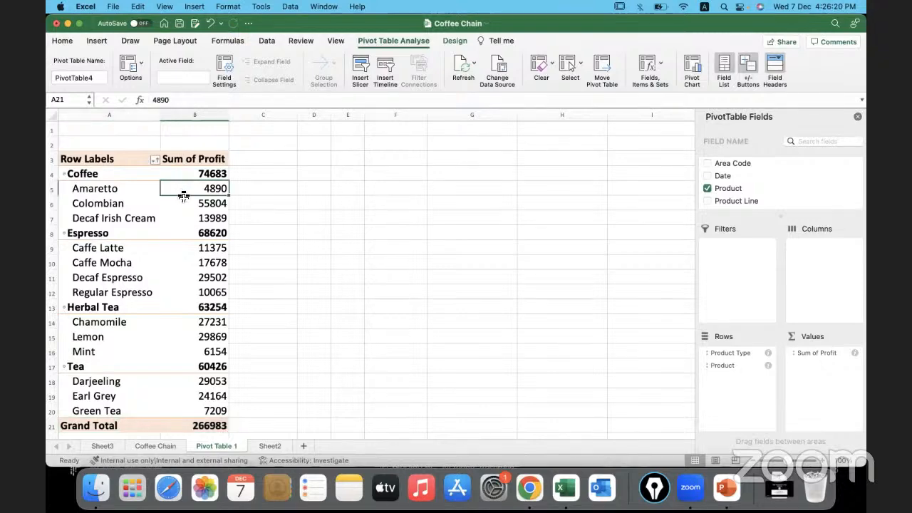
drag(183, 194, 183, 219)
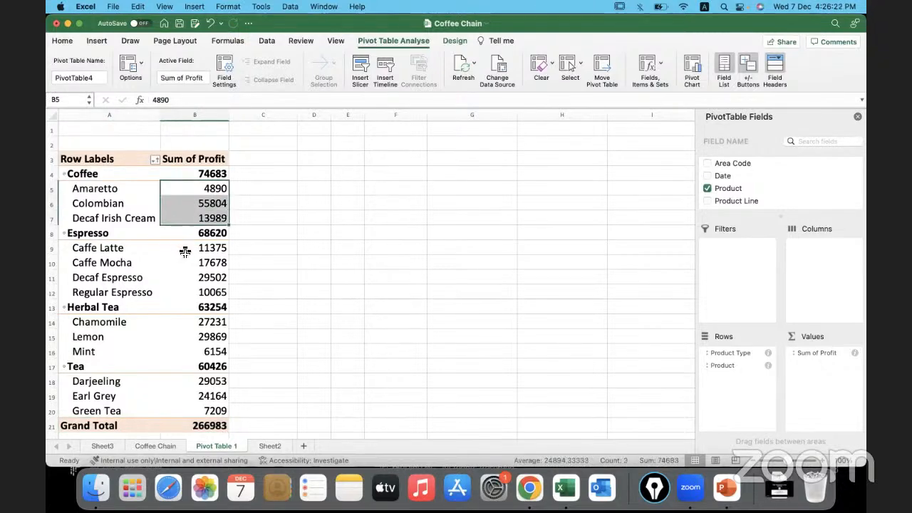
drag(183, 251, 189, 410)
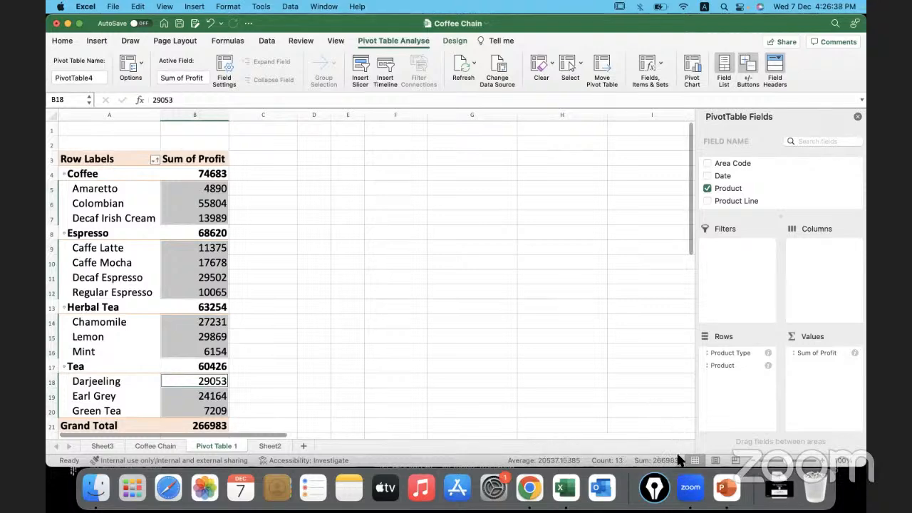
Step: Check the sum of the four product type subtotals, and the sum of every profit value from Coffee down to Green Tea
click(216, 173)
super+click(221, 233)
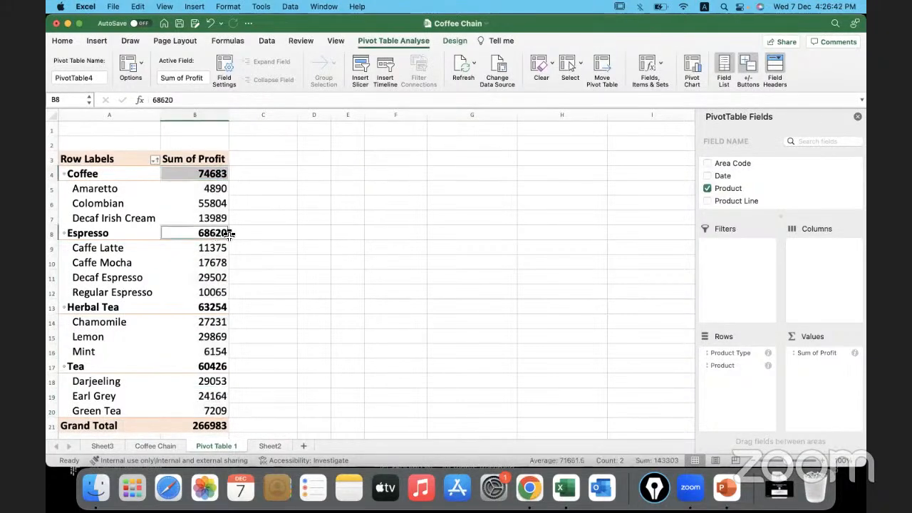
super+click(213, 309)
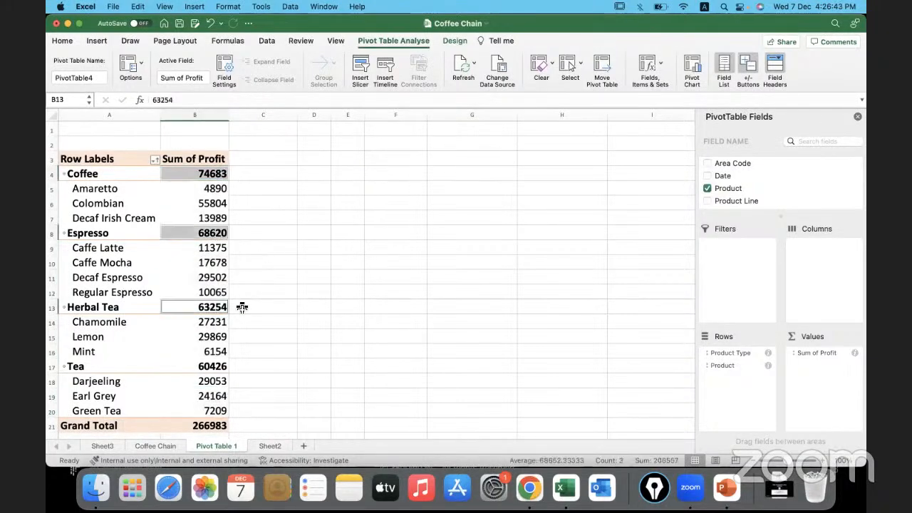
super+click(215, 369)
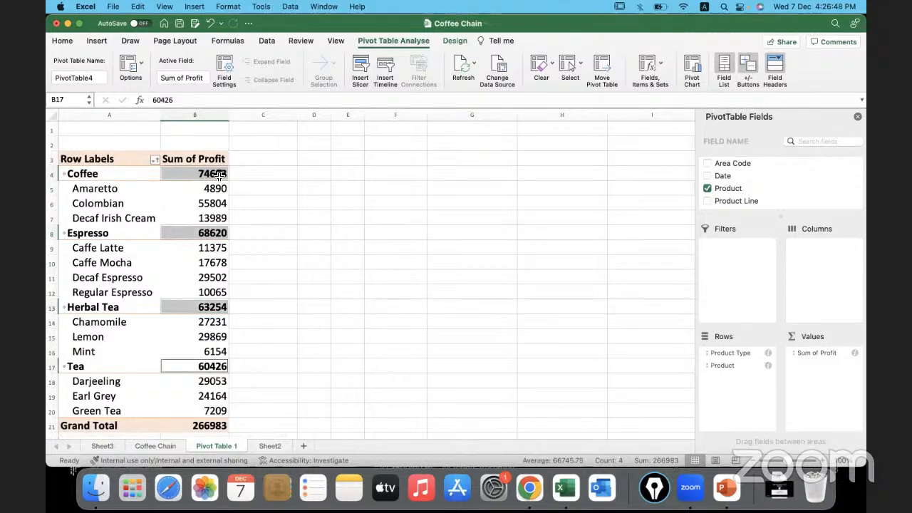
drag(218, 174, 209, 413)
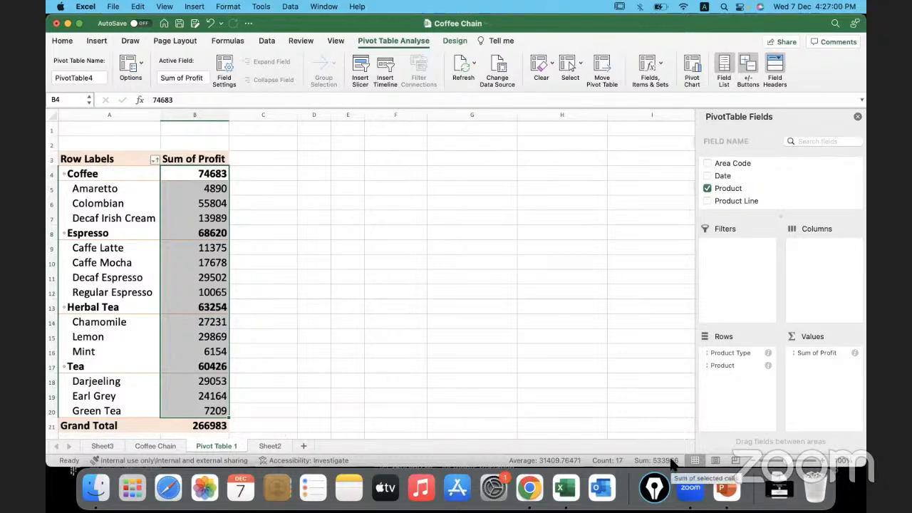
Step: Recheck the sum of only the individual product profits, leaving out the product type subtotals
drag(208, 189, 206, 292)
drag(203, 326, 201, 350)
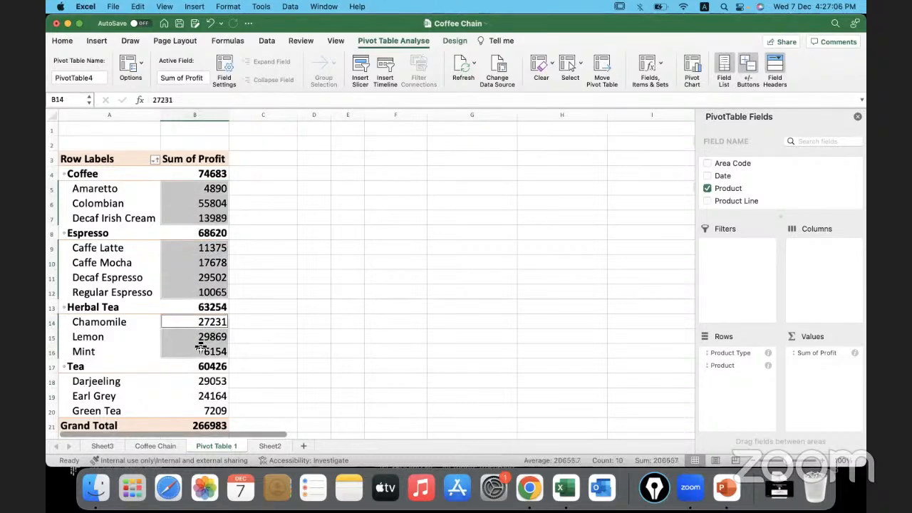
drag(205, 382, 205, 411)
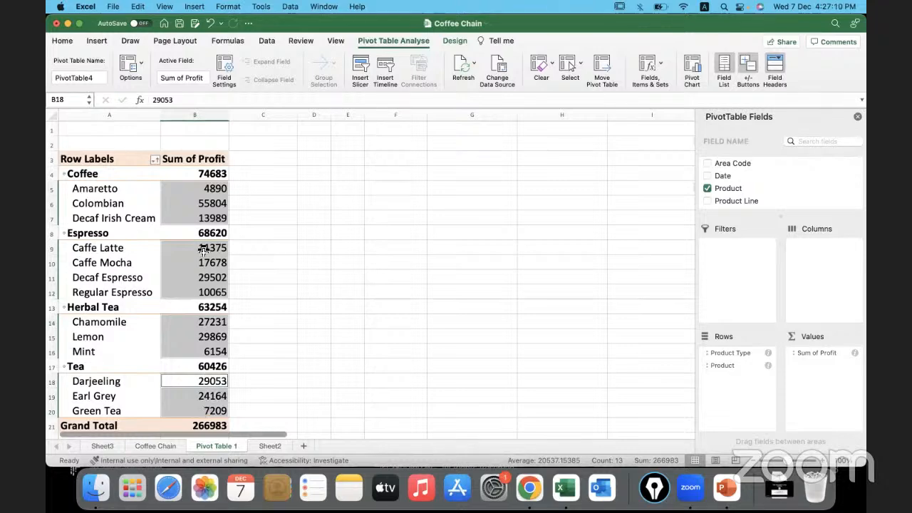
Step: Turn off the pivot table's grand totals for rows and columns
click(202, 196)
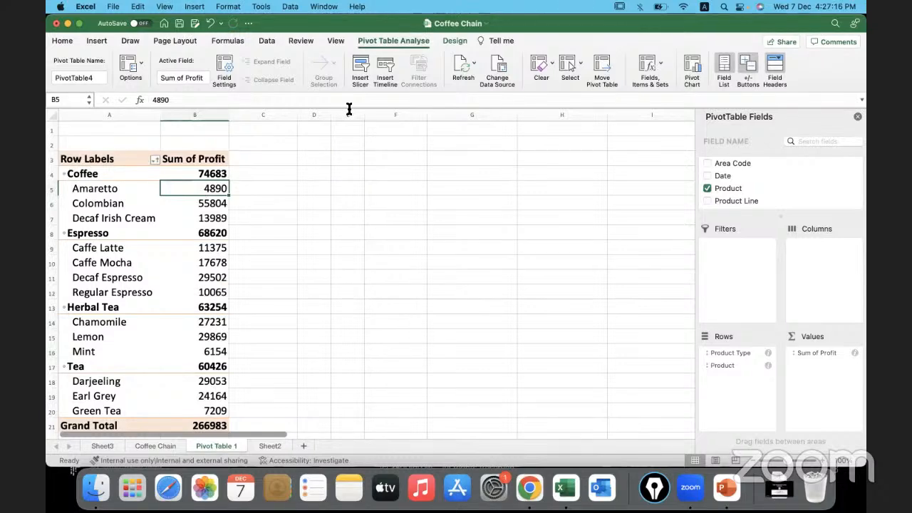
click(454, 42)
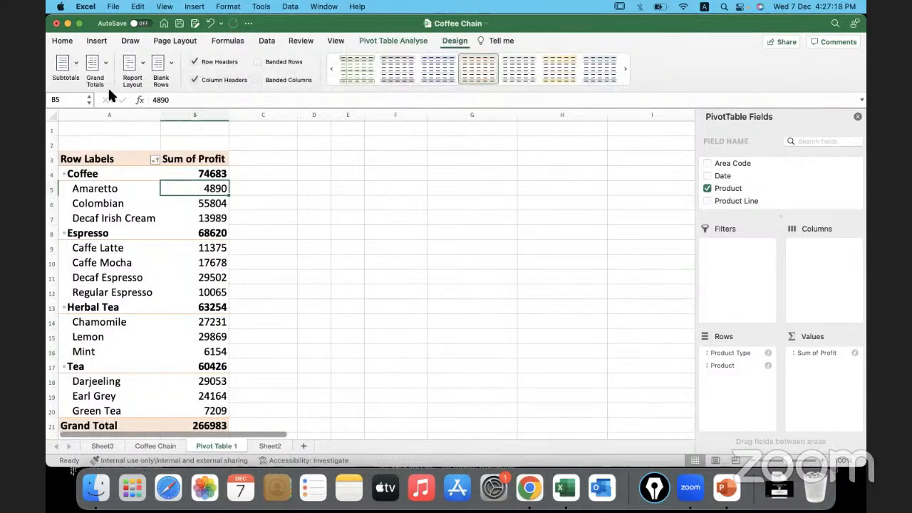
click(104, 61)
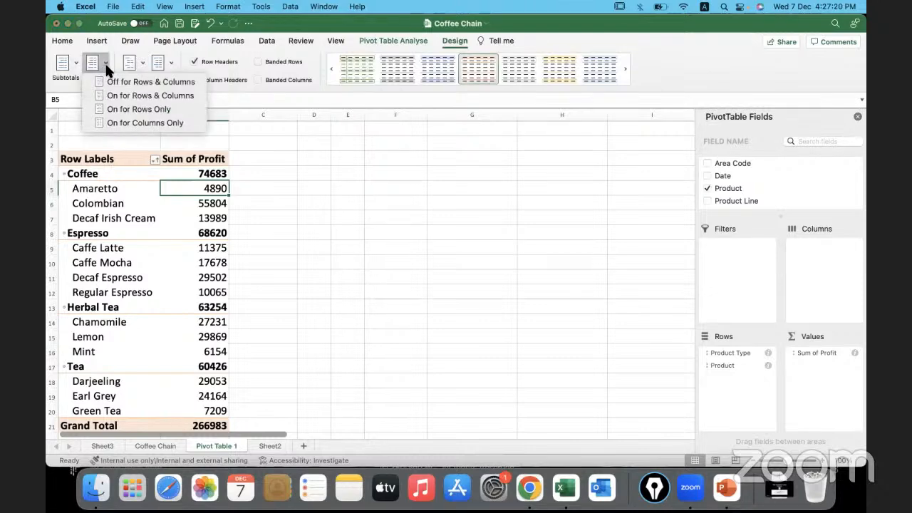
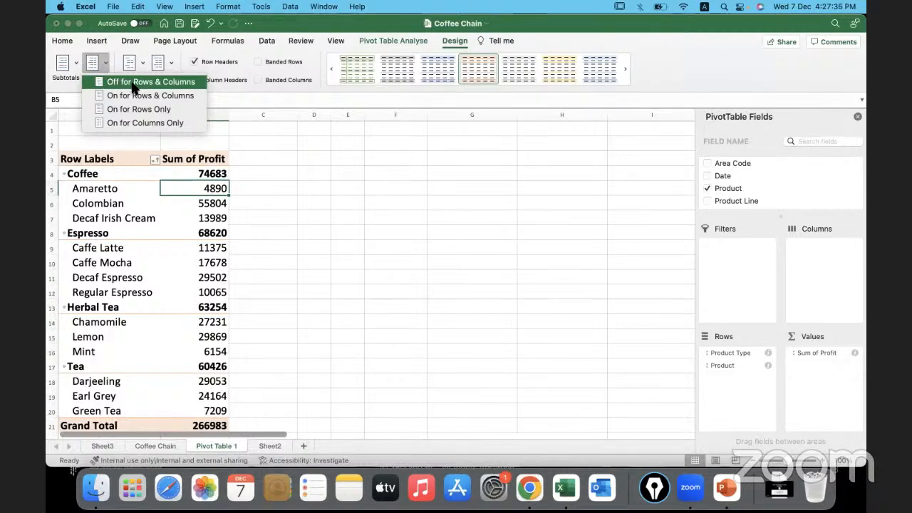
click(127, 85)
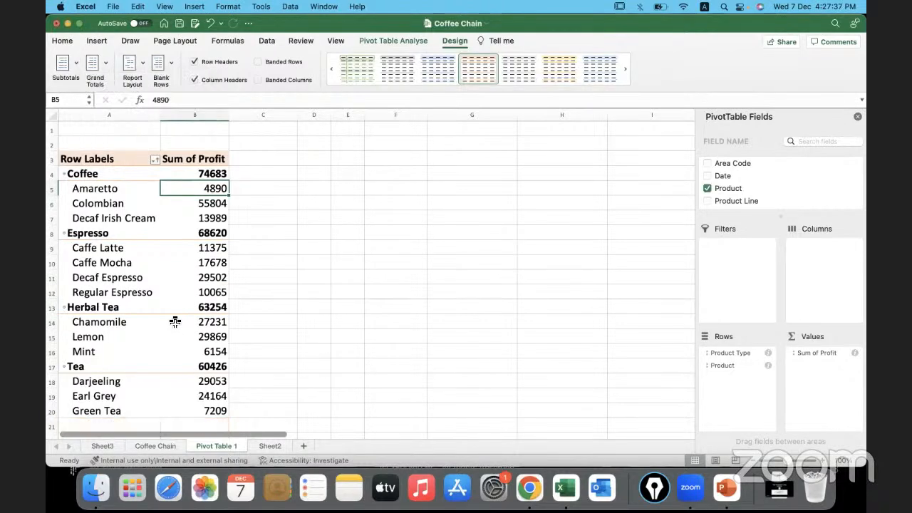
click(51, 426)
click(264, 230)
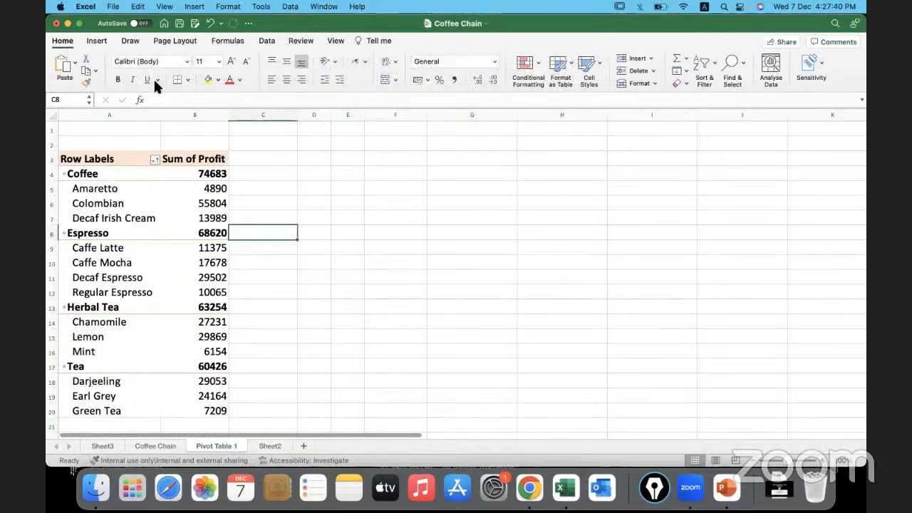
Step: Turn on the pivot table's grand totals for columns only
click(188, 221)
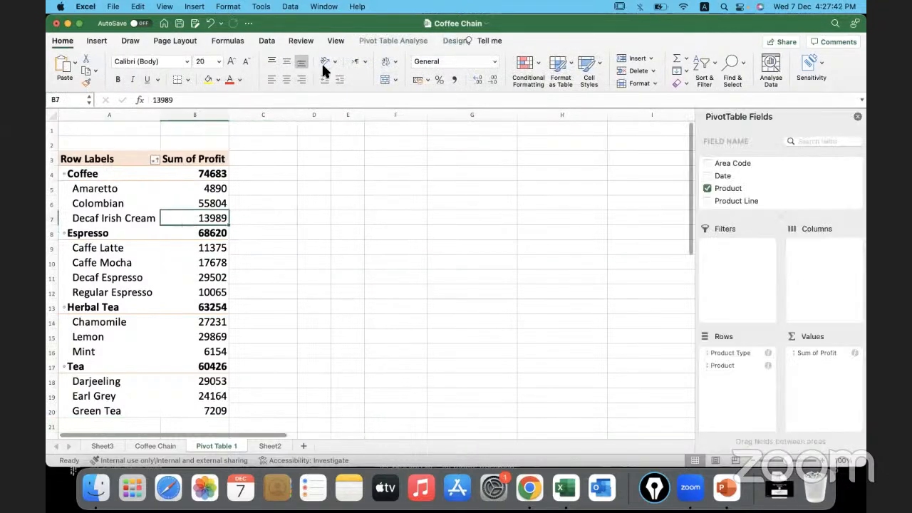
click(455, 40)
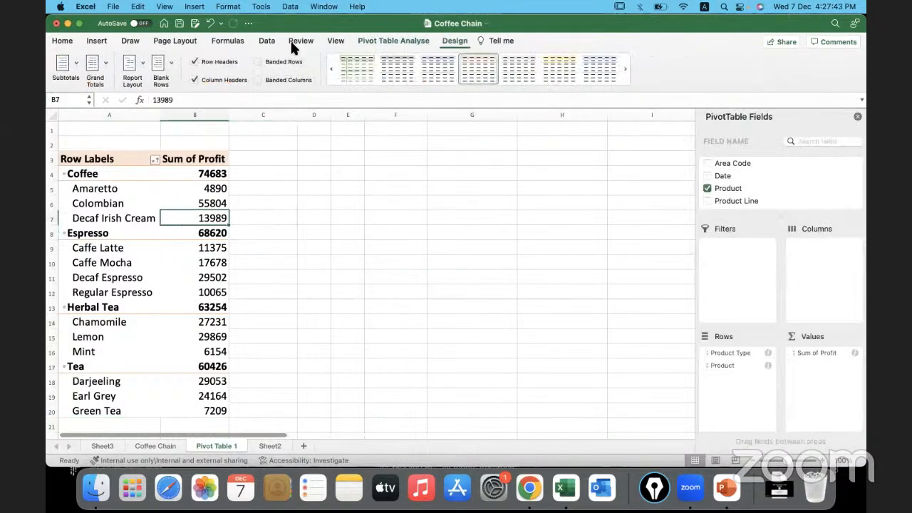
click(103, 62)
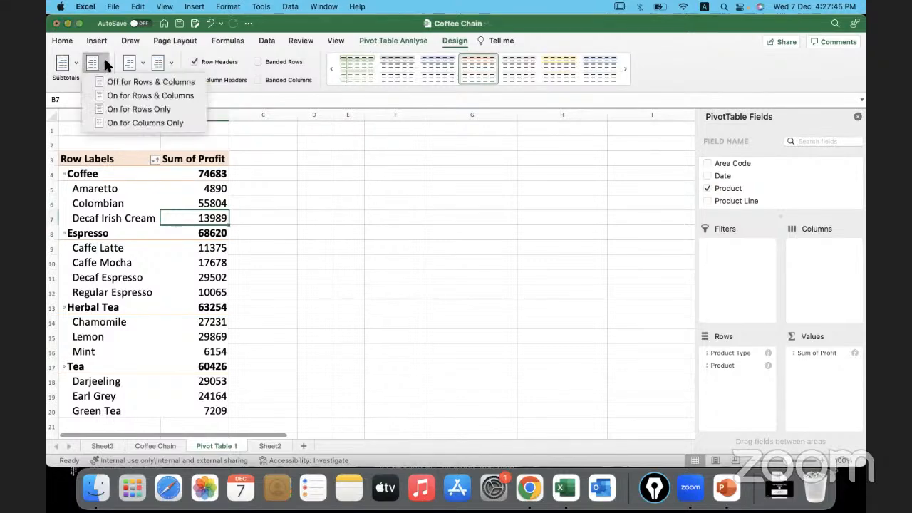
click(189, 125)
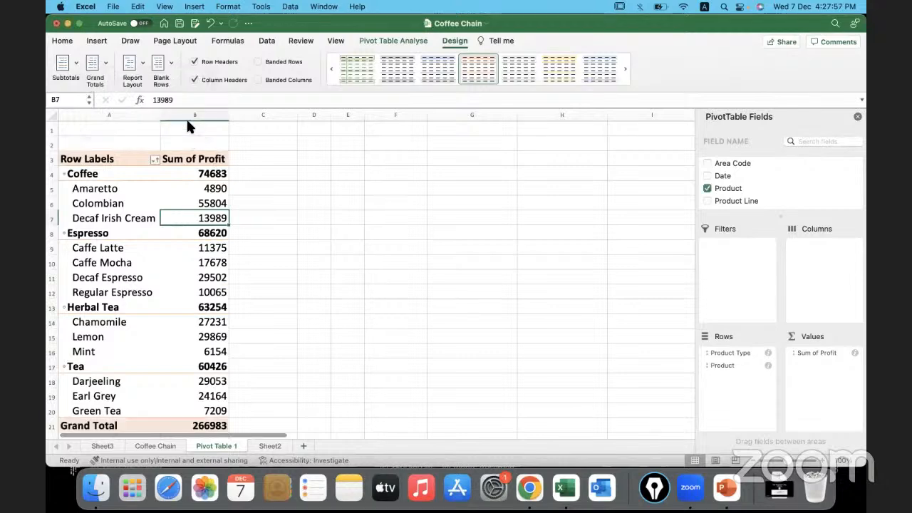
click(105, 64)
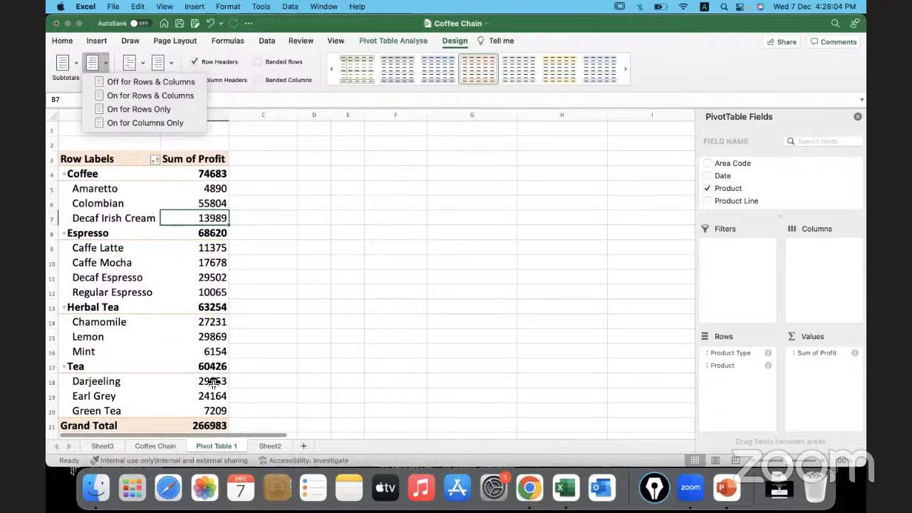
click(124, 427)
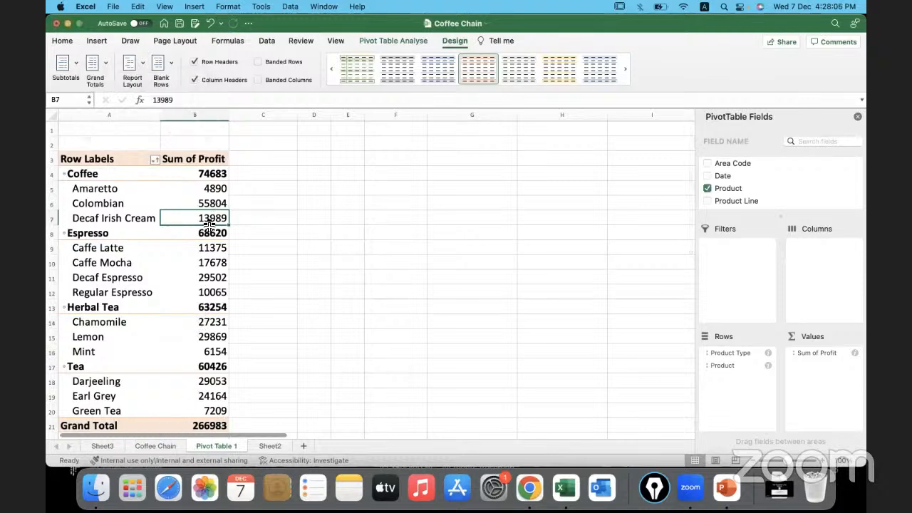
Step: Inspect the grand total and the Herbal Tea and Coffee subtotals, and check the sum of the three Coffee product profits
click(216, 426)
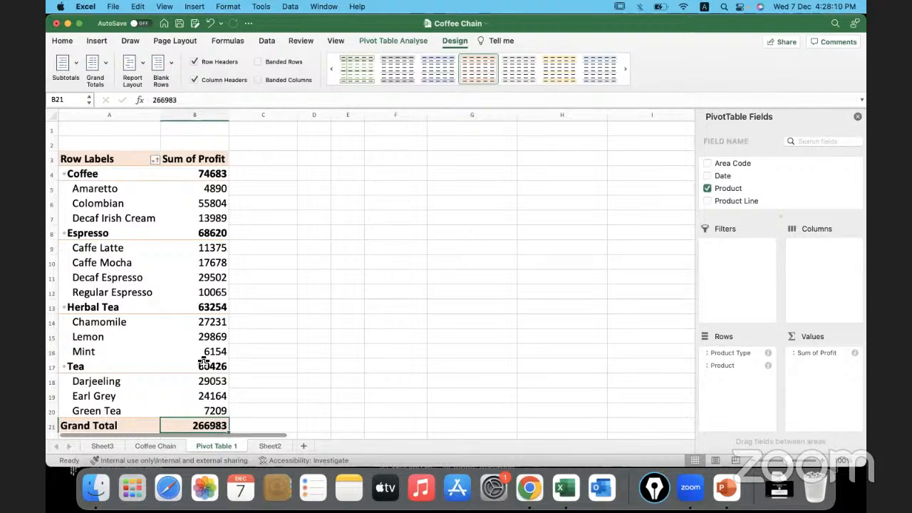
click(207, 307)
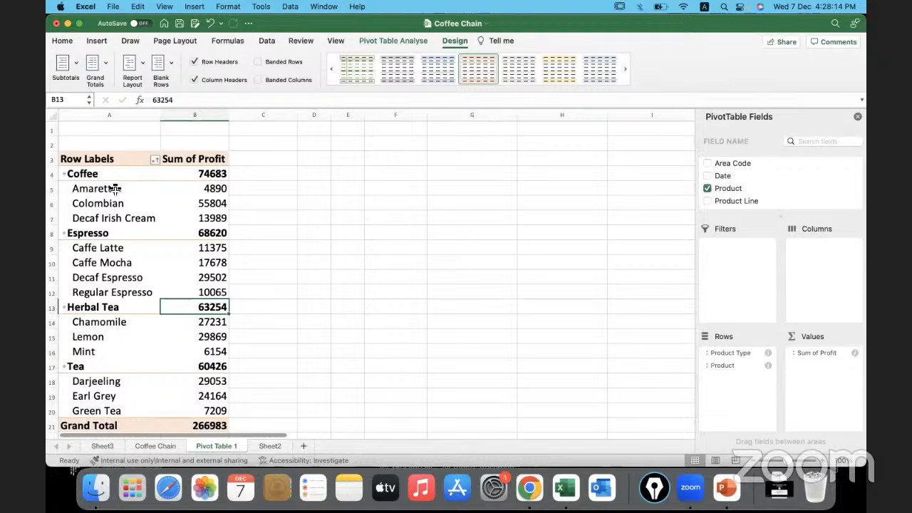
click(211, 177)
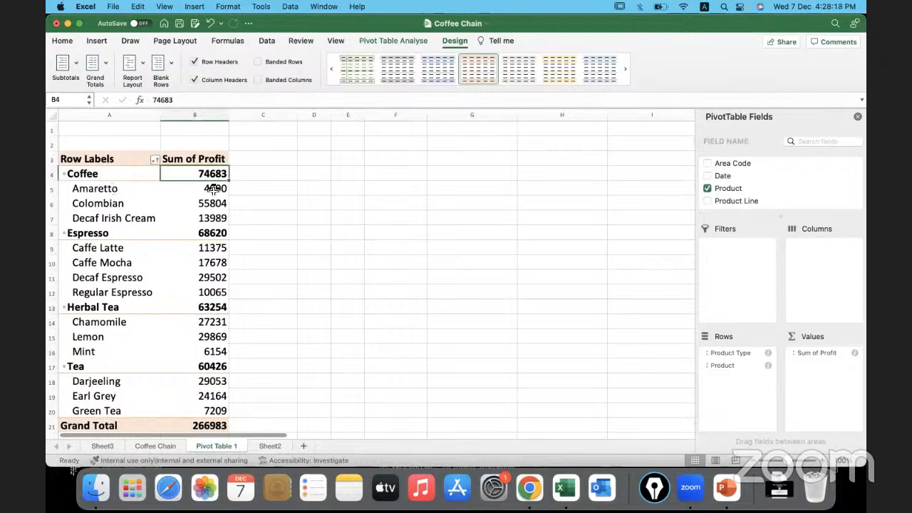
drag(214, 189, 208, 220)
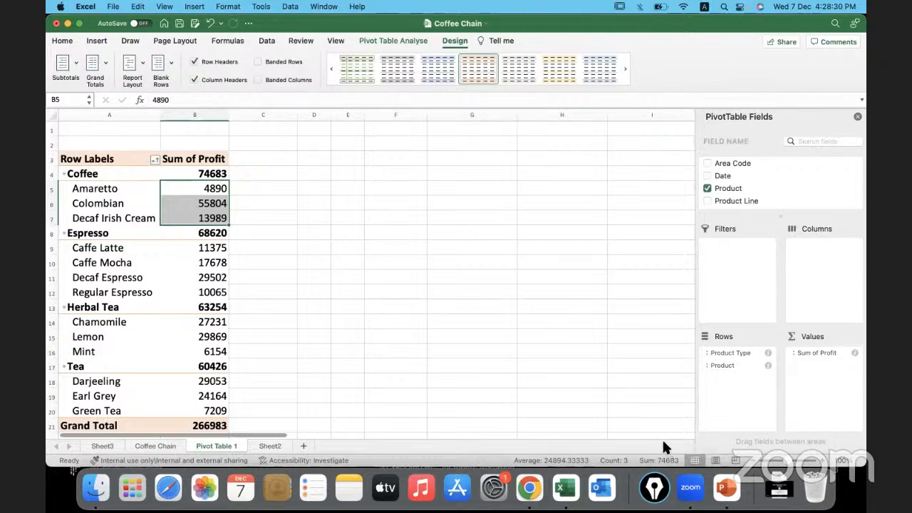
Step: Switch to Epic Pen, circle the Sum read-out in the status bar in pink, and dismiss the update notice
click(654, 488)
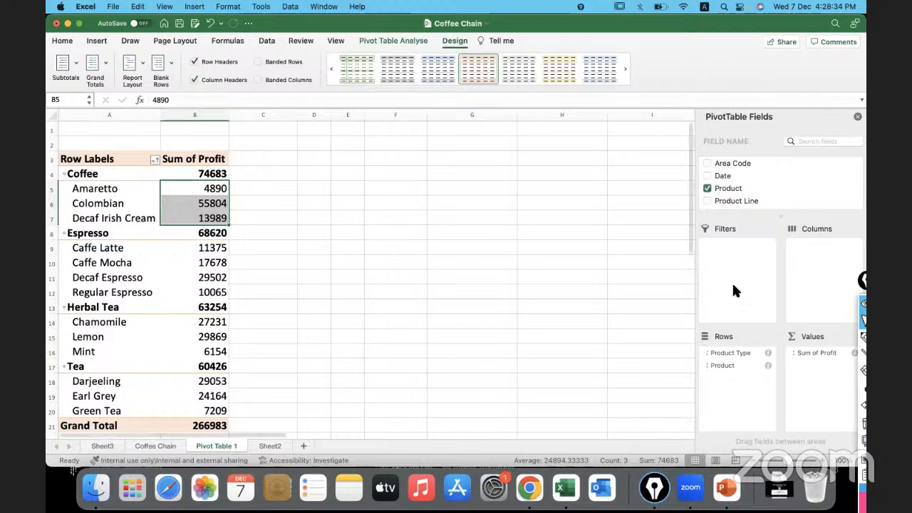
click(863, 334)
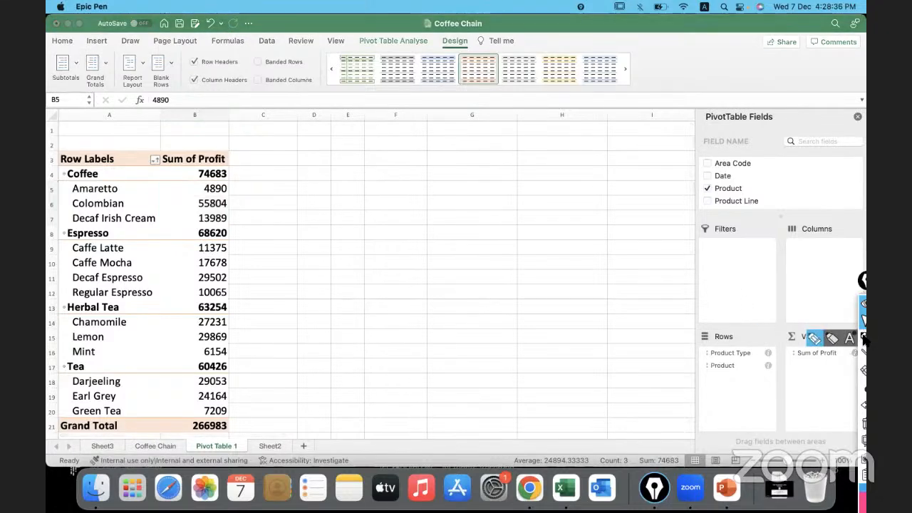
mouse_move(677, 444)
mouse_down()
mouse_move(630, 462)
mouse_move(666, 470)
mouse_move(688, 462)
mouse_move(680, 446)
mouse_move(647, 454)
mouse_up()
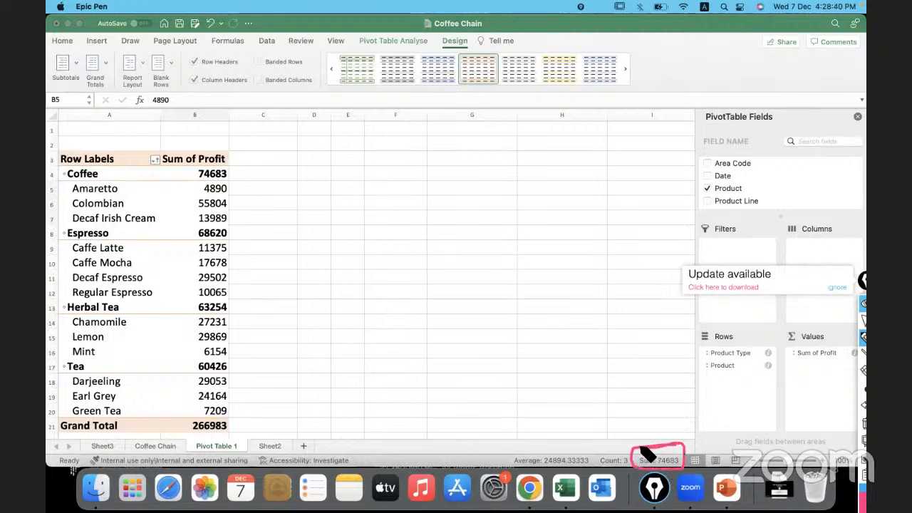
click(835, 286)
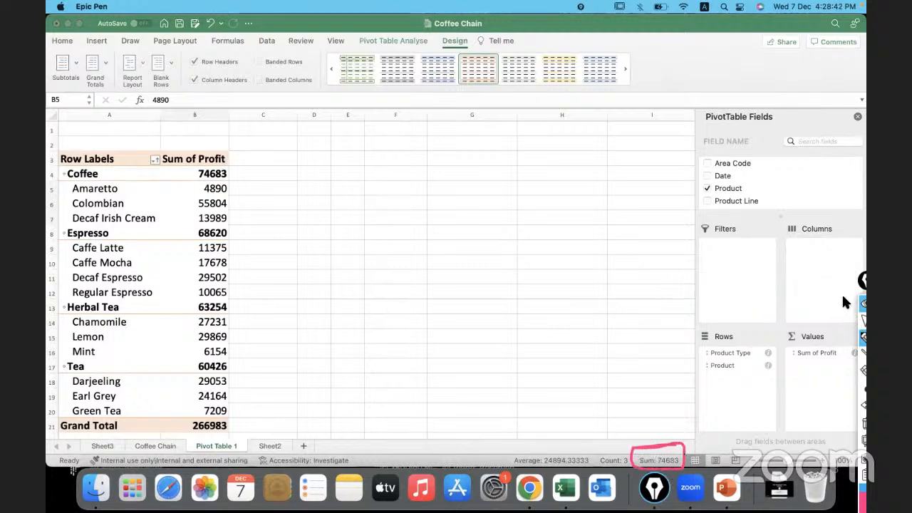
click(863, 322)
Step: Switch back to Excel and check the sum of the four Espresso product profits, from Caffe Latte to Regular Espresso
click(205, 247)
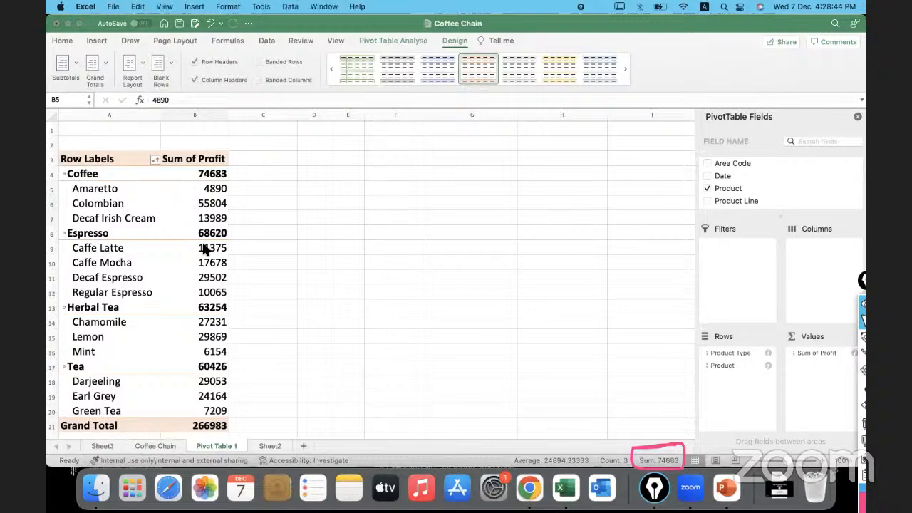
click(205, 248)
drag(205, 248, 200, 287)
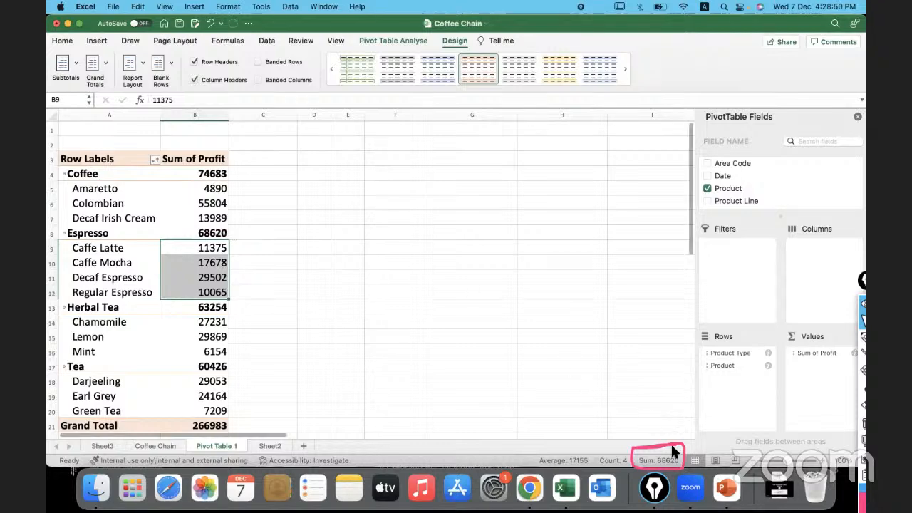
click(219, 250)
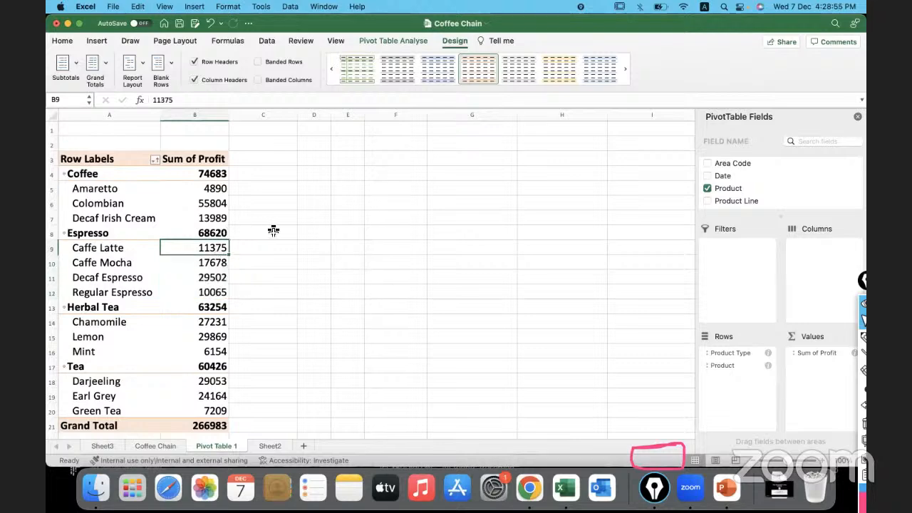
Step: Copy the three Coffee product profits to cells E5:E7 and enter the label Total in cell D9
drag(219, 186, 222, 214)
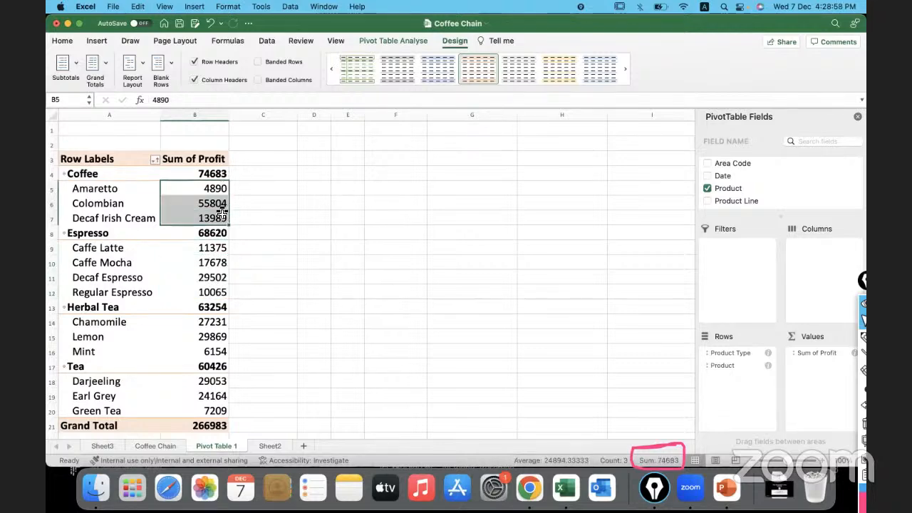
key(super+c)
click(352, 187)
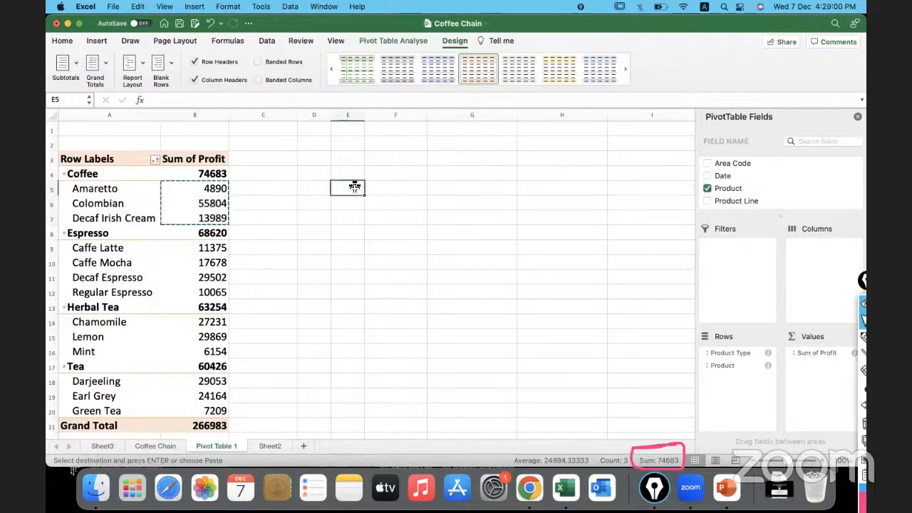
key(super+v)
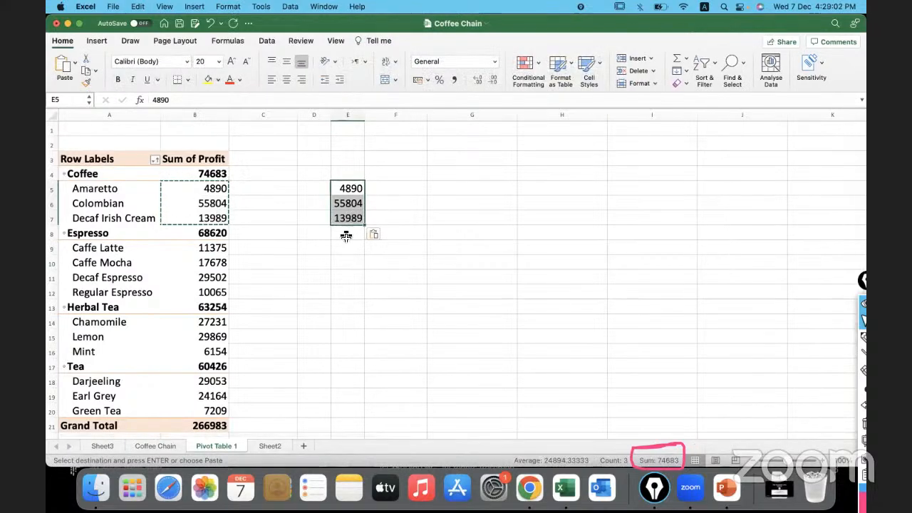
click(323, 248)
text(Total)
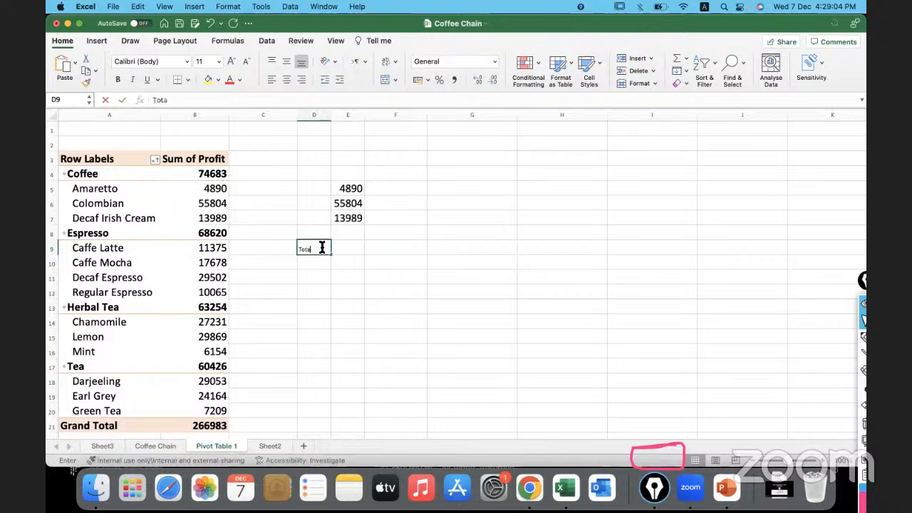
key(Tab)
Step: Compare the sum of the copied profits in E5:E7 with the Coffee subtotal in the pivot table
drag(349, 189, 349, 218)
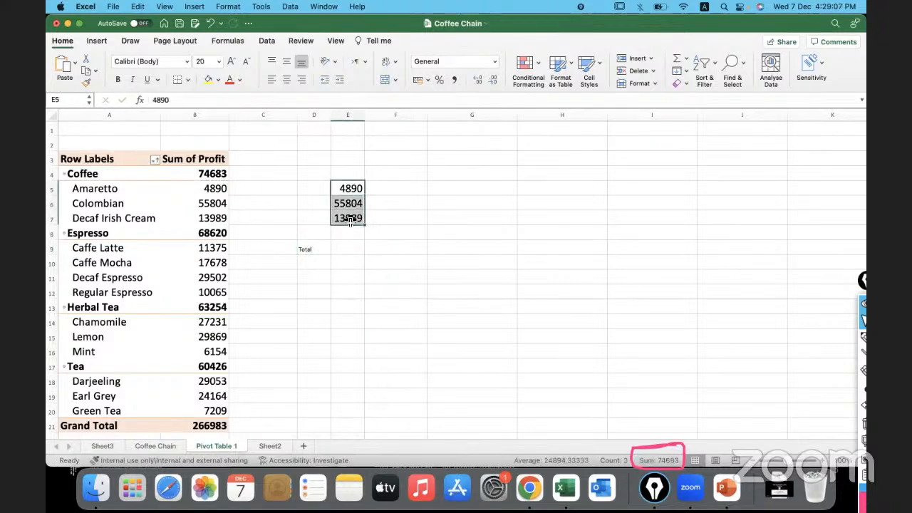
click(349, 248)
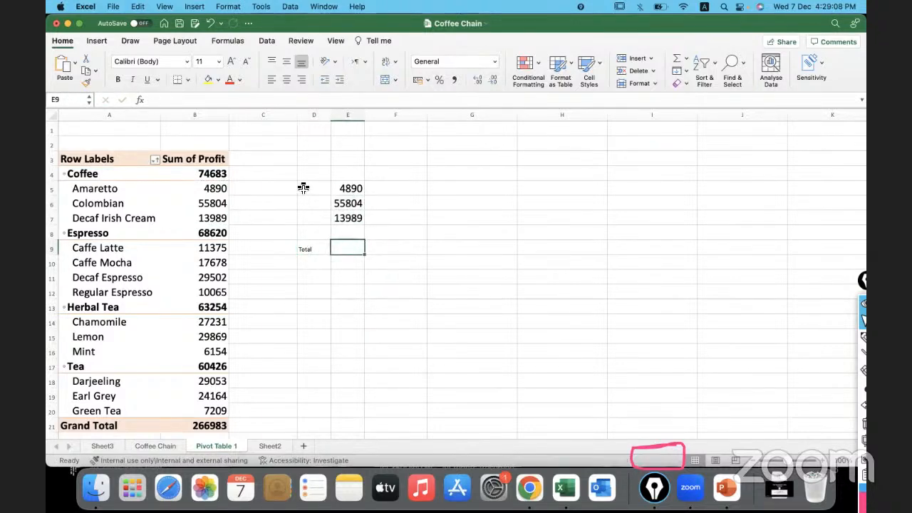
drag(352, 189, 352, 218)
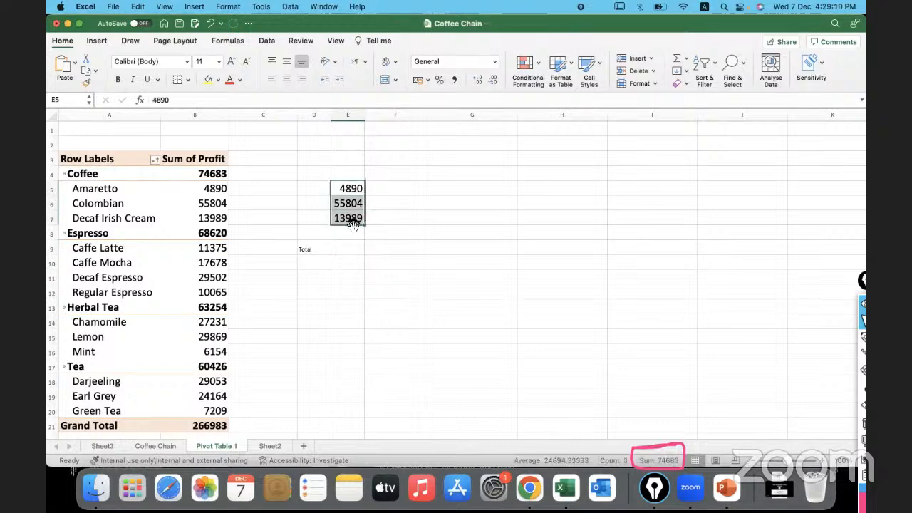
click(348, 169)
click(213, 173)
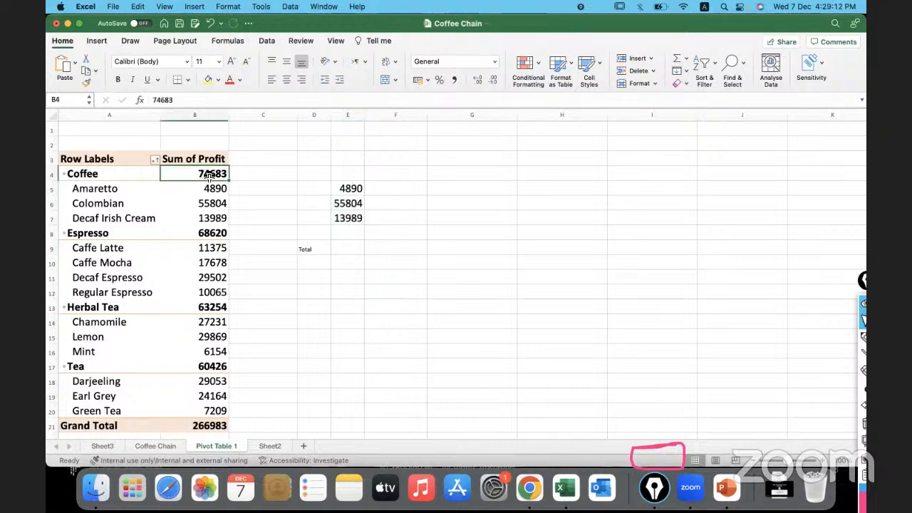
Step: Clear the copied profits and the Total label from the range D5:E10
click(311, 186)
drag(312, 186, 356, 261)
key(Delete)
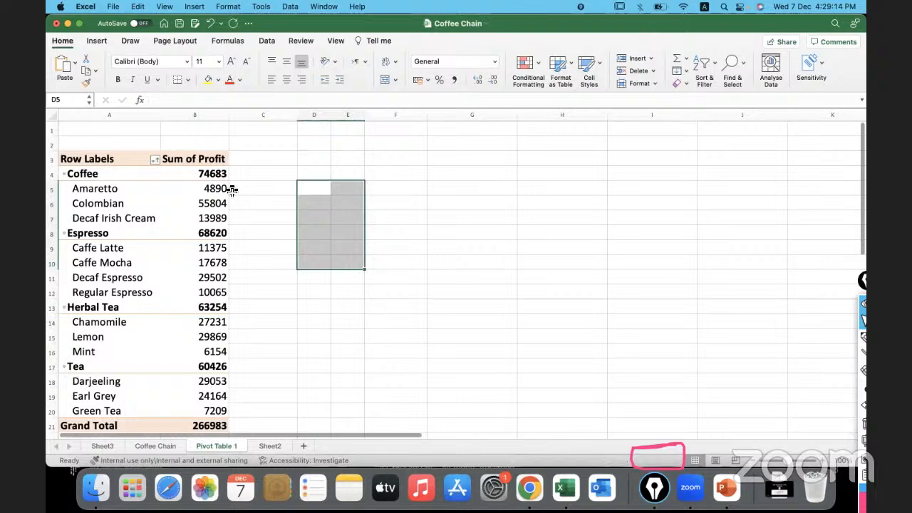
Step: Show all of the pivot table's subtotals at the bottom of each group
click(209, 193)
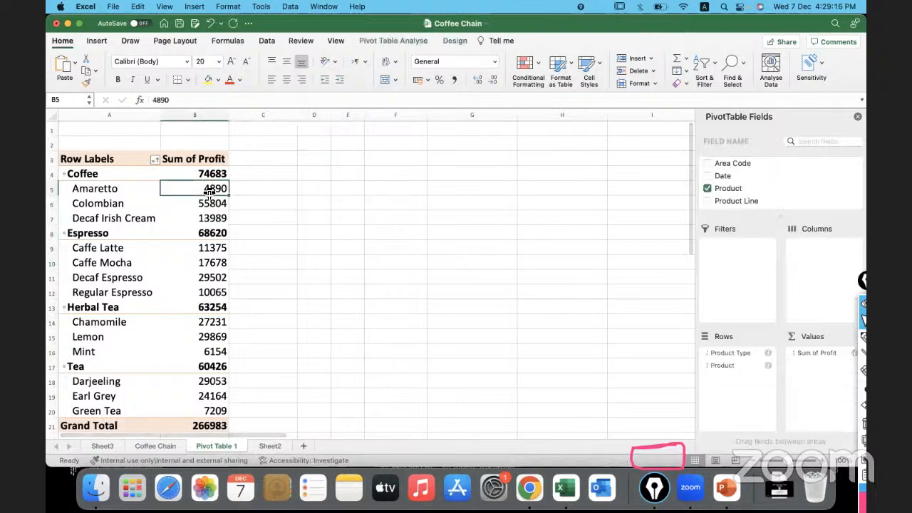
click(454, 42)
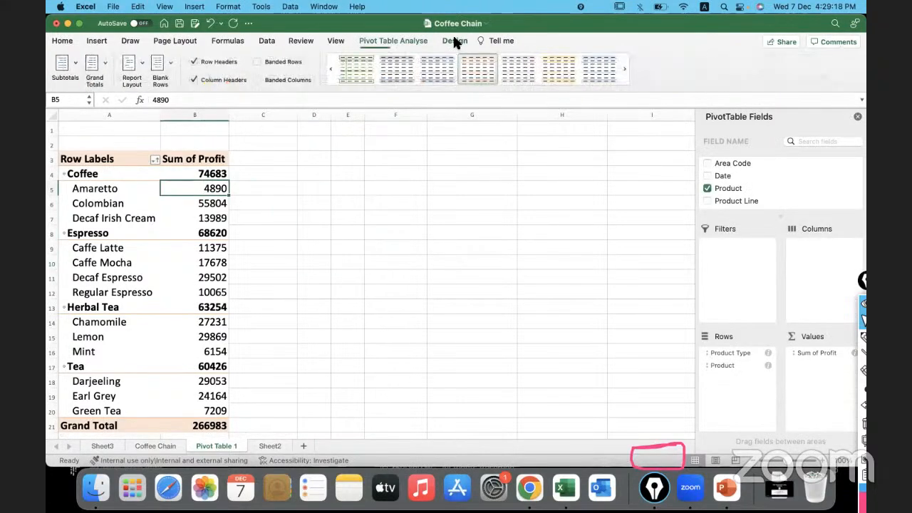
click(74, 61)
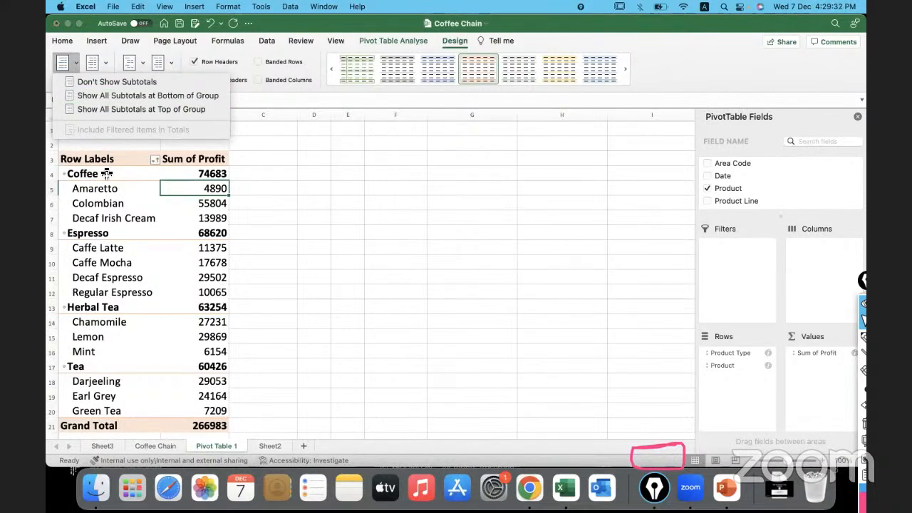
click(121, 100)
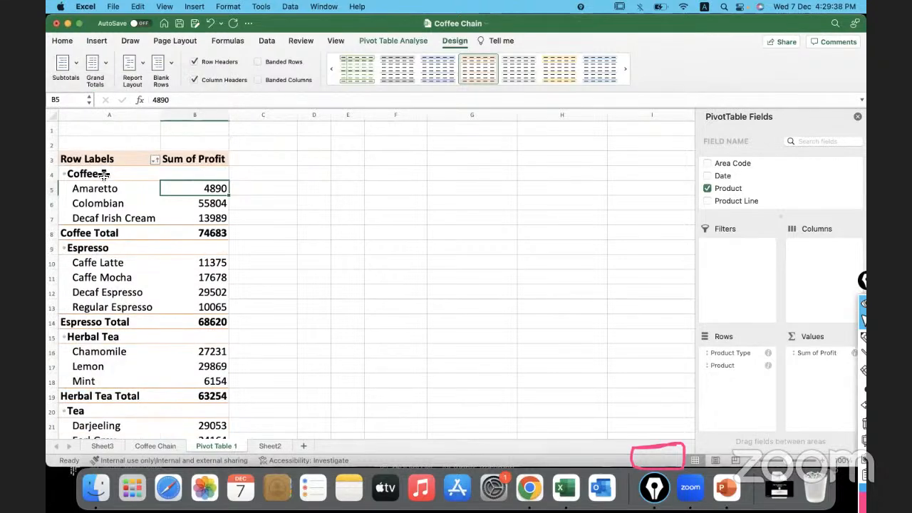
Step: Compare the product rows with the total rows of the Coffee, Espresso and Herbal Tea groups, and inspect the Grand Total row
drag(102, 187, 197, 216)
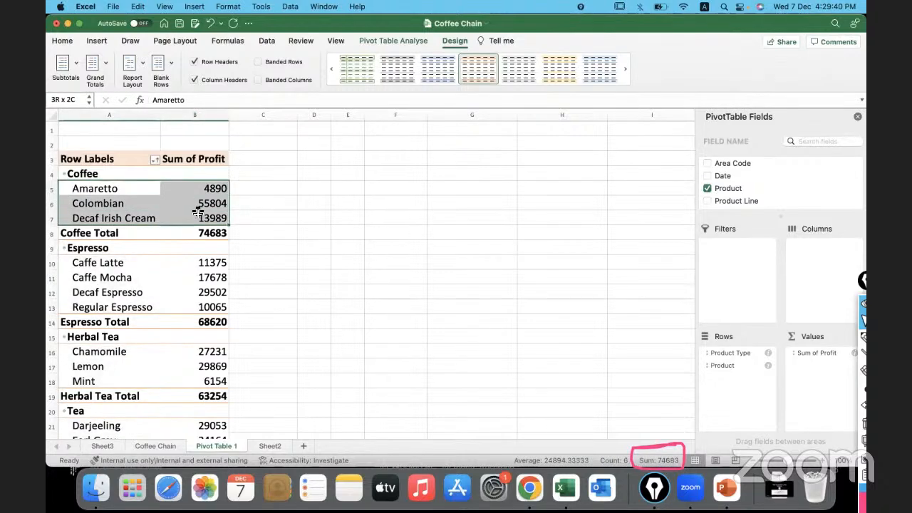
drag(103, 233, 191, 240)
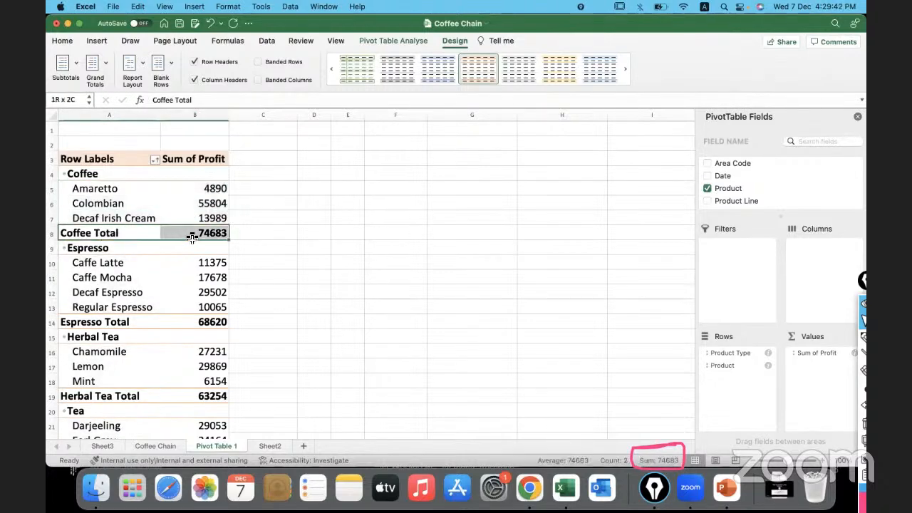
click(151, 264)
drag(151, 263, 197, 297)
drag(125, 321, 193, 322)
click(117, 353)
drag(116, 366, 192, 382)
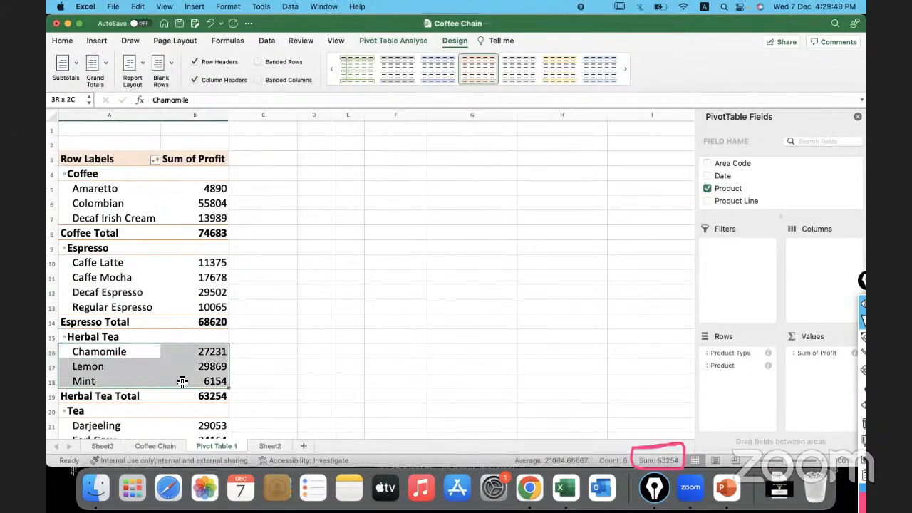
drag(105, 398, 202, 400)
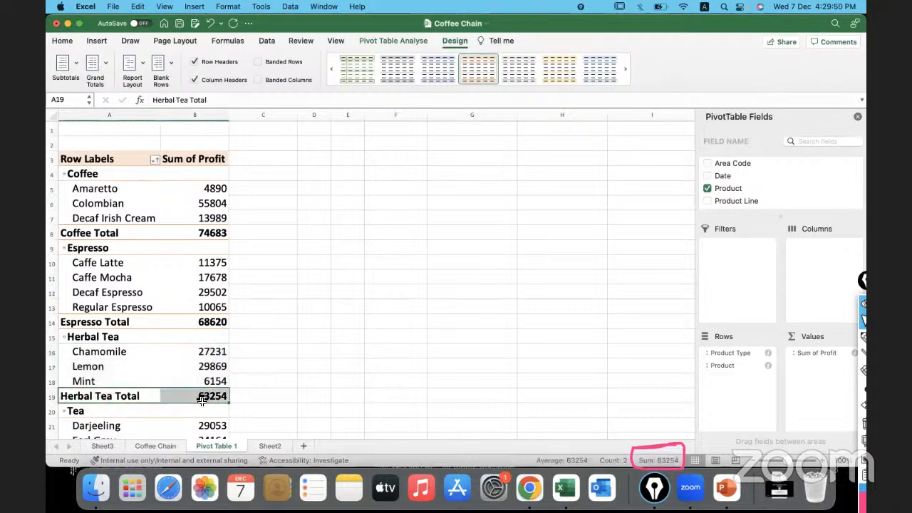
click(258, 336)
scroll(258, 337, down, 5)
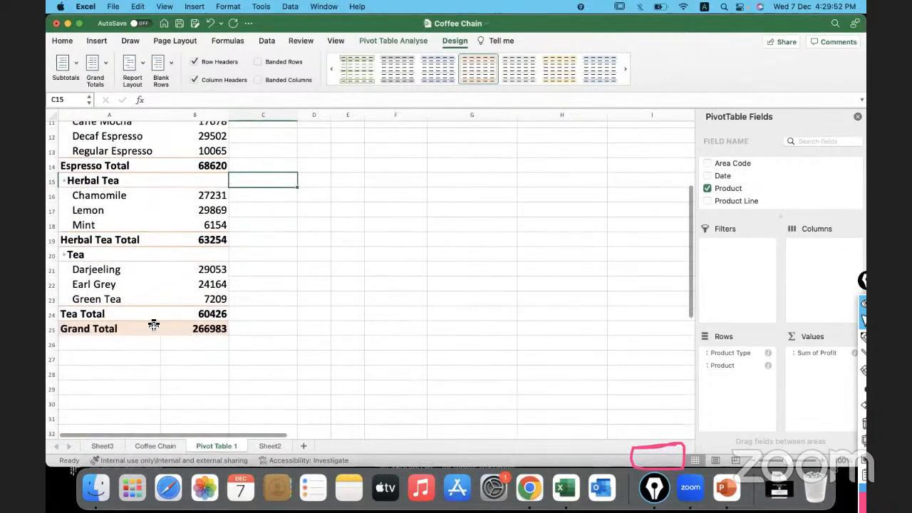
drag(153, 328, 206, 328)
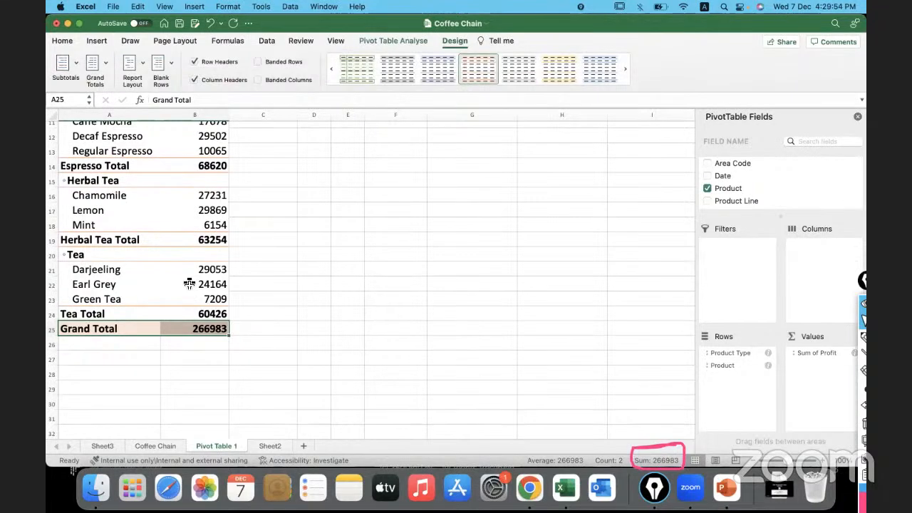
Step: Turn off the pivot table's subtotals with Don't Show Subtotals
scroll(187, 295, up, 5)
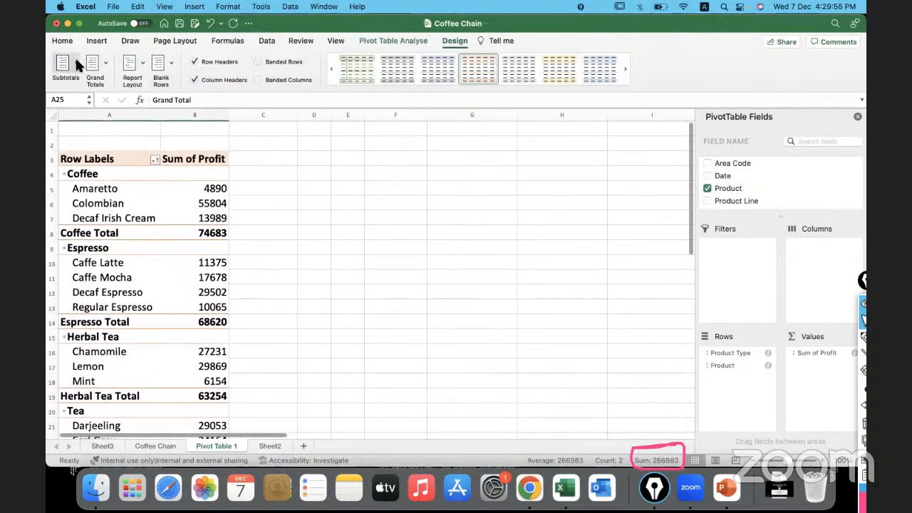
click(77, 63)
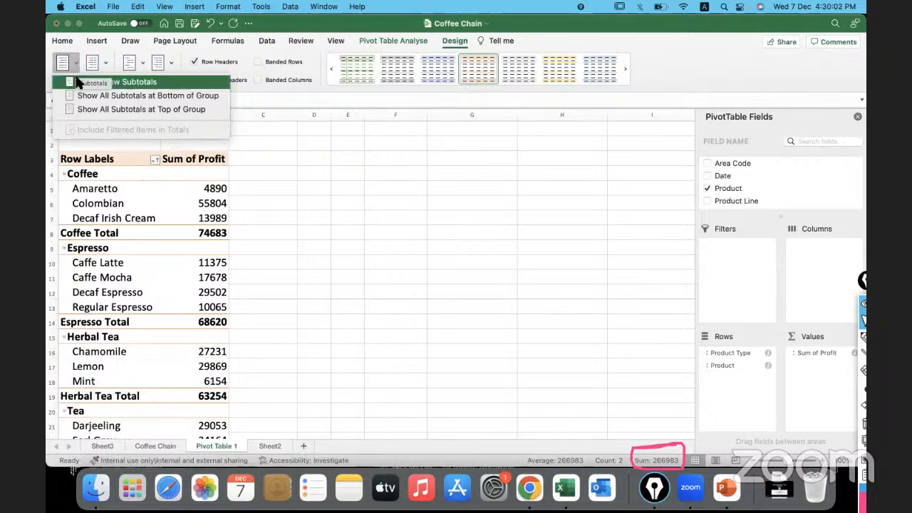
click(111, 84)
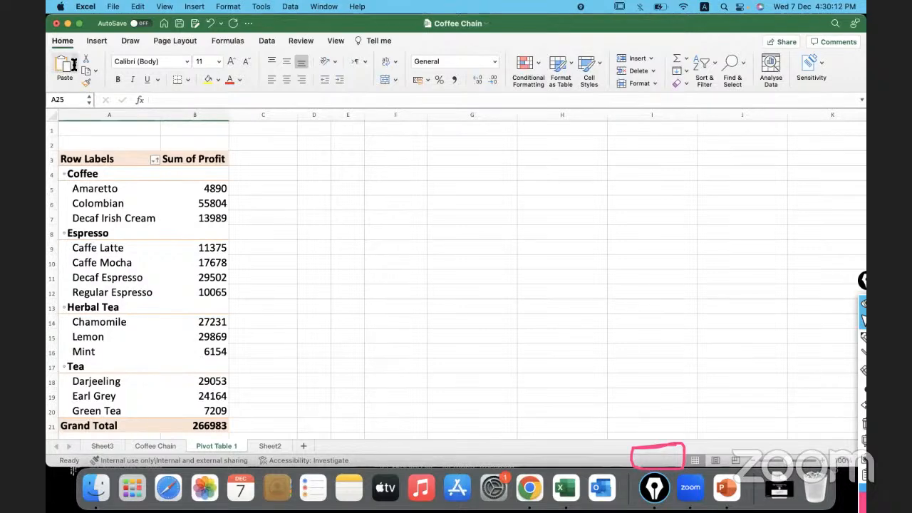
Step: Turn the pivot table's subtotals back on at the bottom of each product type group
click(176, 194)
click(445, 43)
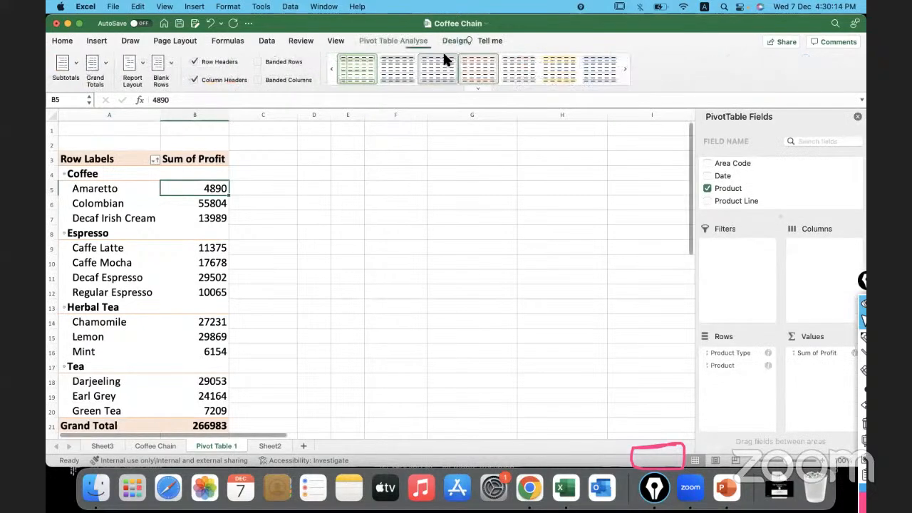
click(72, 56)
click(111, 96)
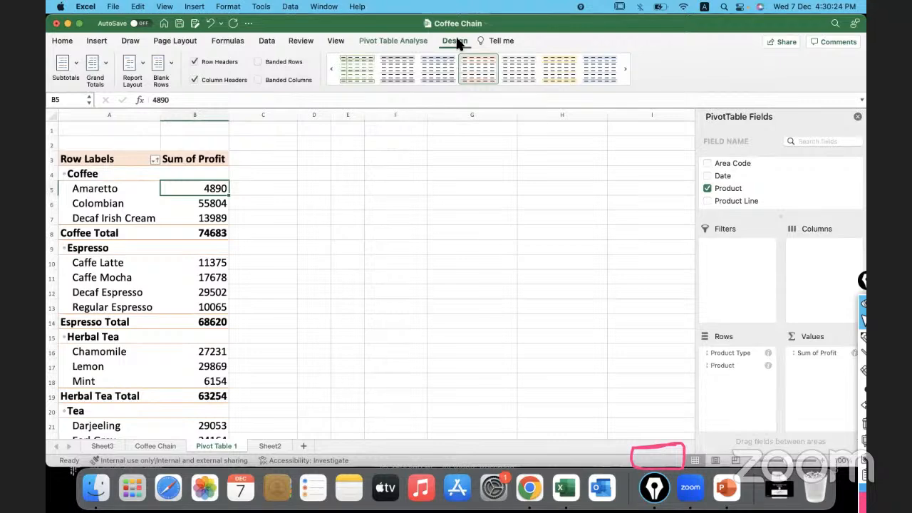
Step: Review the pivot table's profit values from the Amaretto row down to the Grand Total row
click(393, 41)
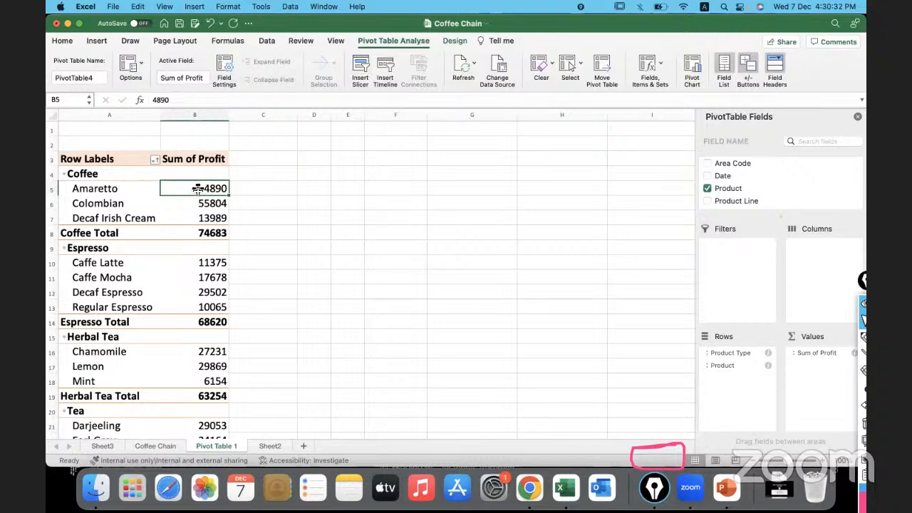
drag(189, 187, 194, 422)
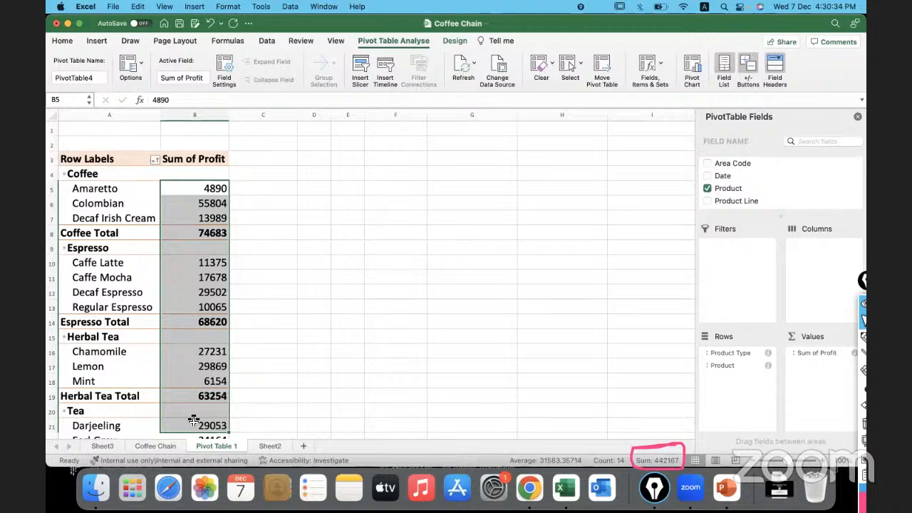
click(203, 189)
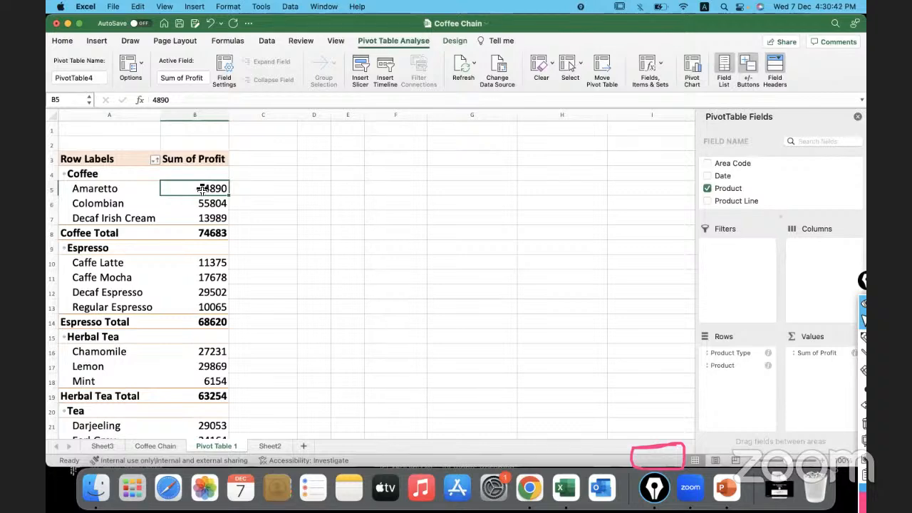
scroll(203, 189, down, 5)
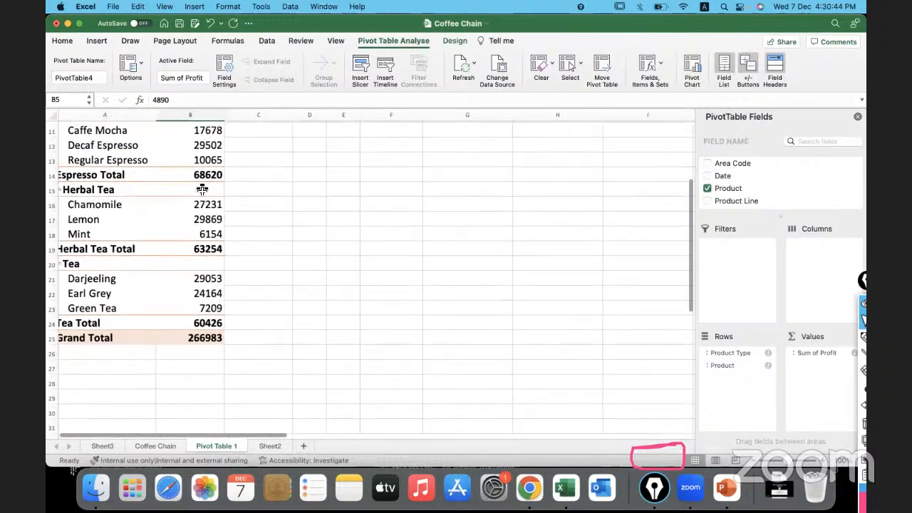
scroll(203, 188, up, 5)
scroll(202, 191, down, 1)
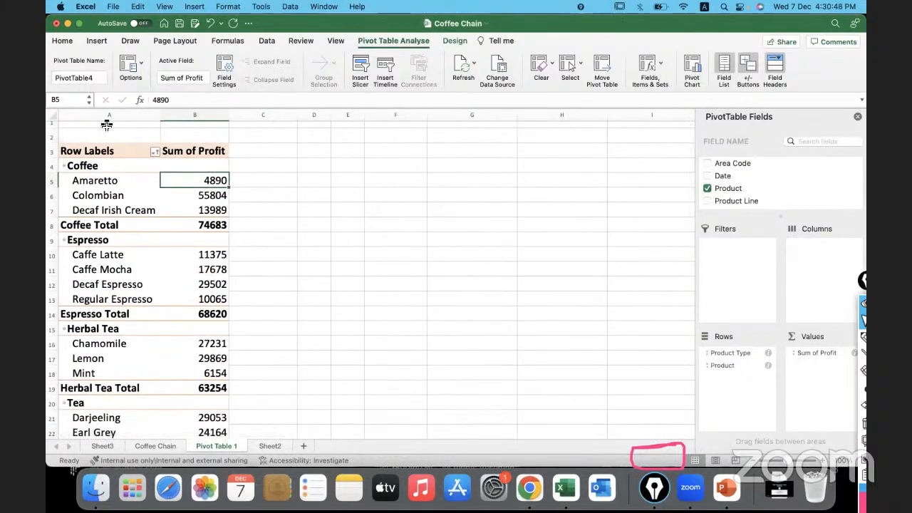
Step: Look through the available number formats for the Amaretto profit cell without applying one
click(69, 40)
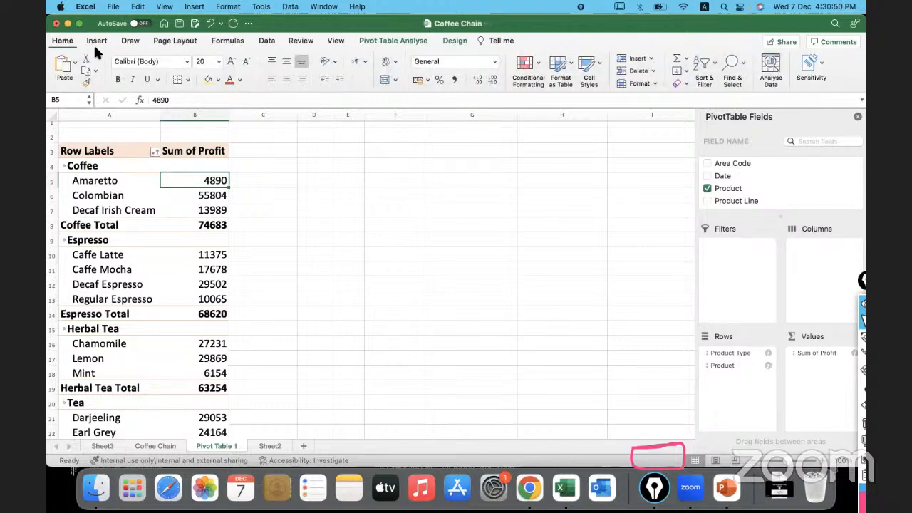
click(493, 62)
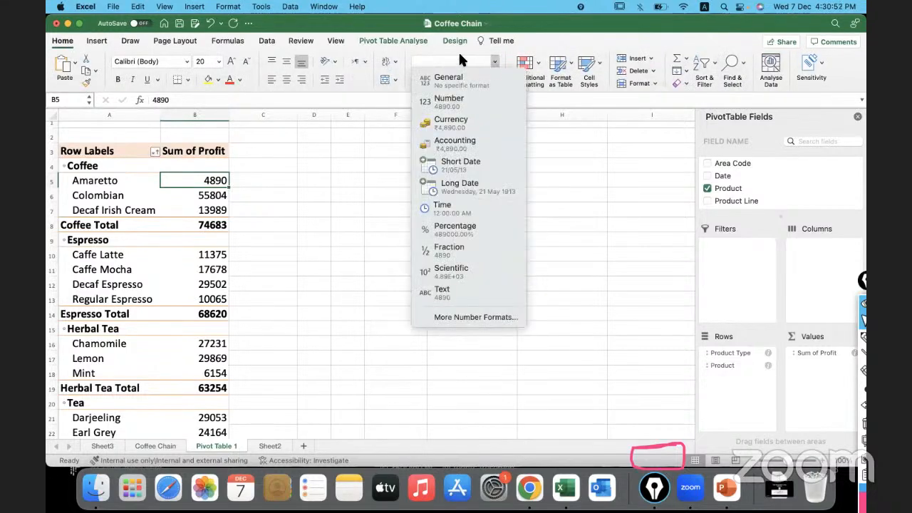
click(459, 57)
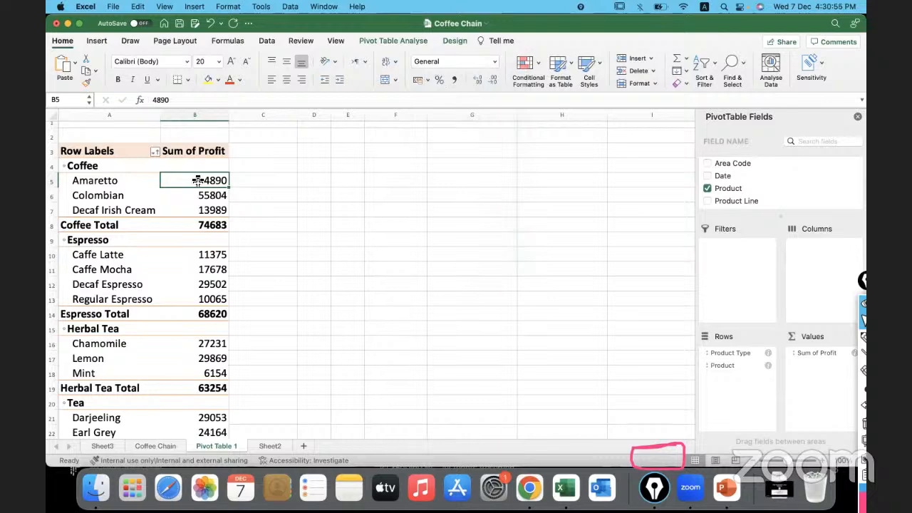
Step: Select the profit values from Amaretto through Grand Total and open their Value Field Settings, moving the dialog clear of the table
drag(197, 180, 201, 413)
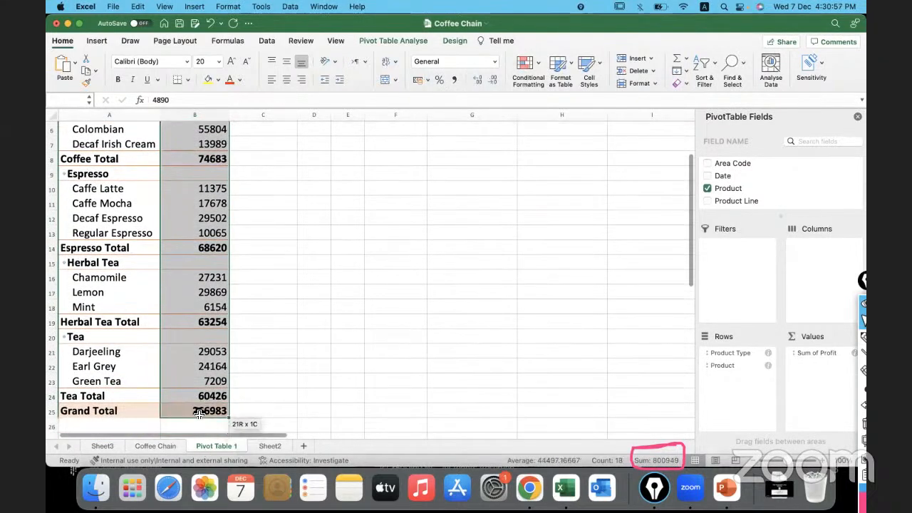
right_click(199, 210)
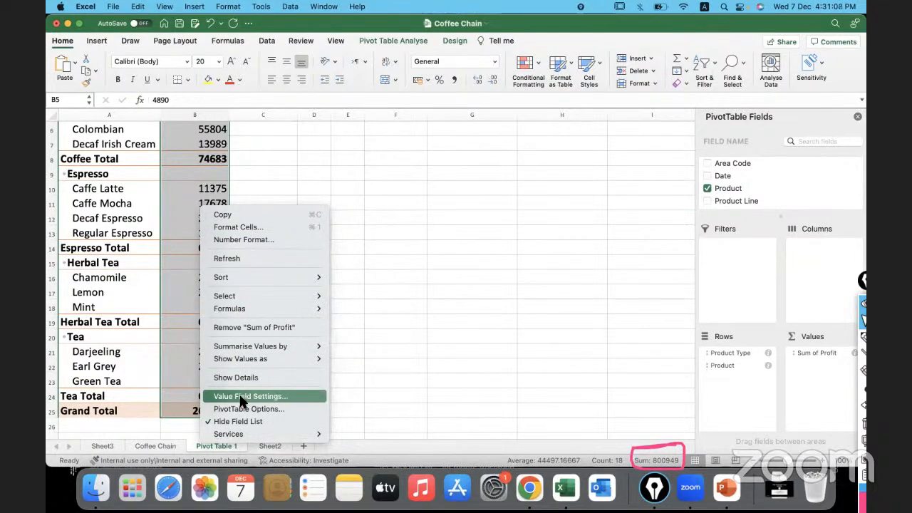
click(296, 396)
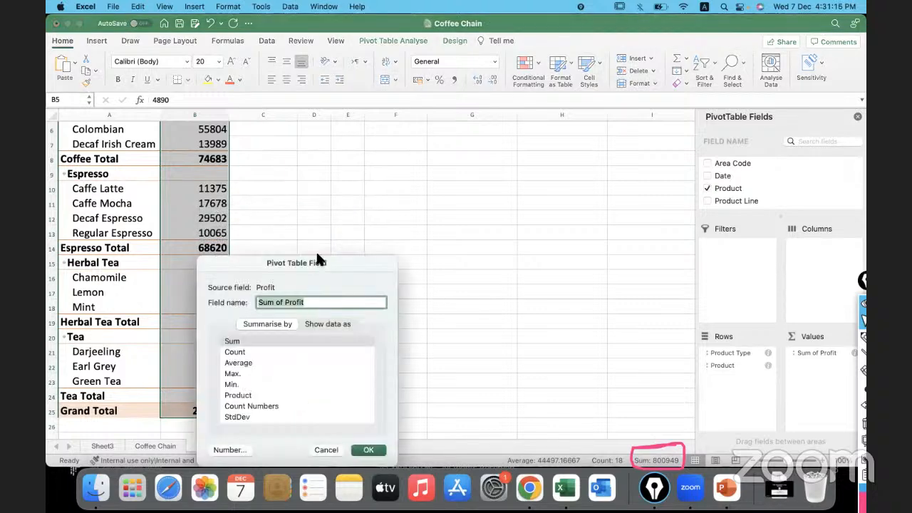
drag(316, 261, 382, 125)
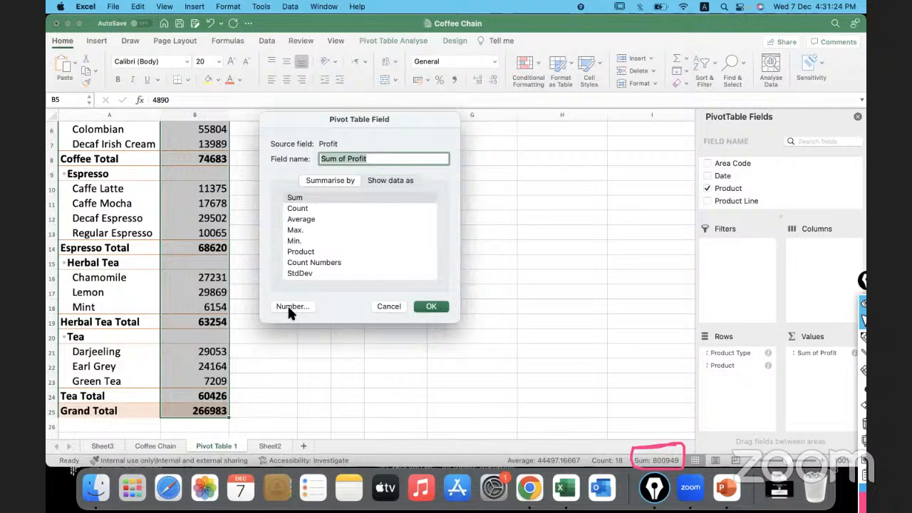
Step: Underline the Number option in the Pivot Table Field dialog with the screen annotation pen
click(863, 341)
drag(272, 312, 315, 312)
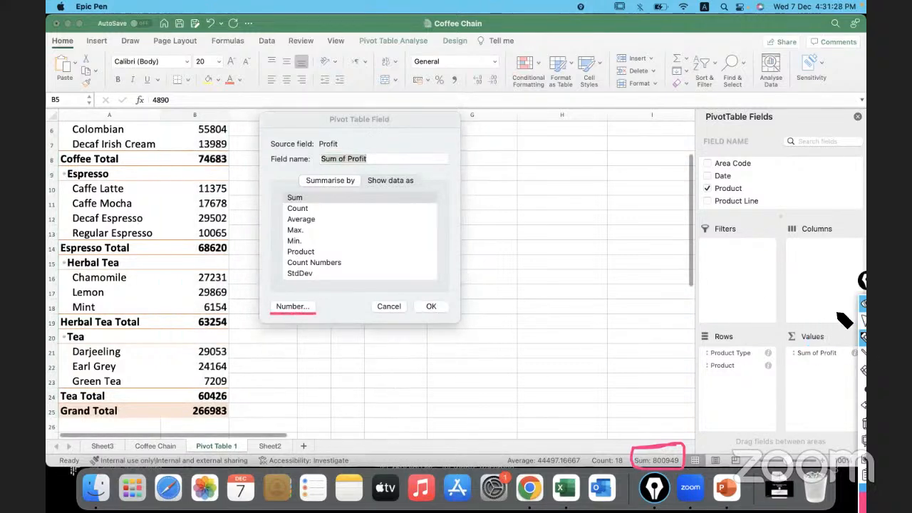
click(864, 319)
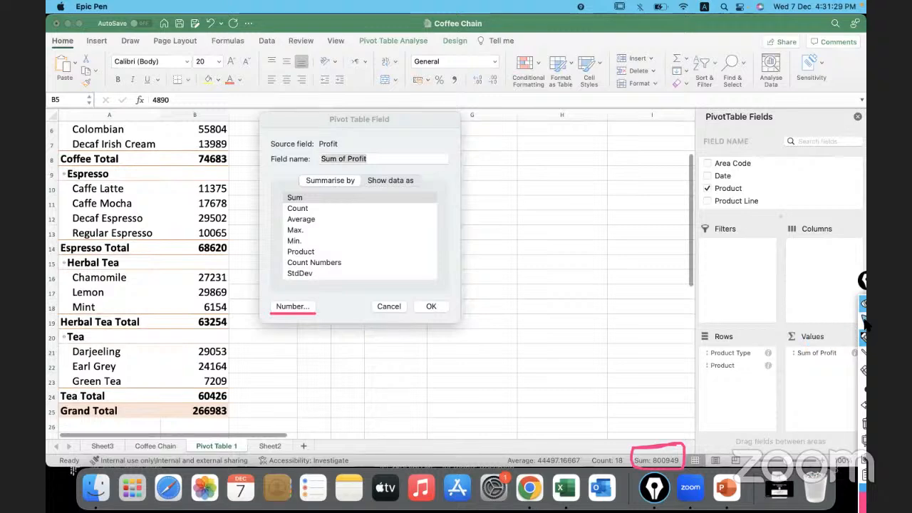
Step: Format the Sum of Profit field as Currency with 0 decimal places, the $ English (United States) symbol and red parenthesised negative numbers
click(292, 306)
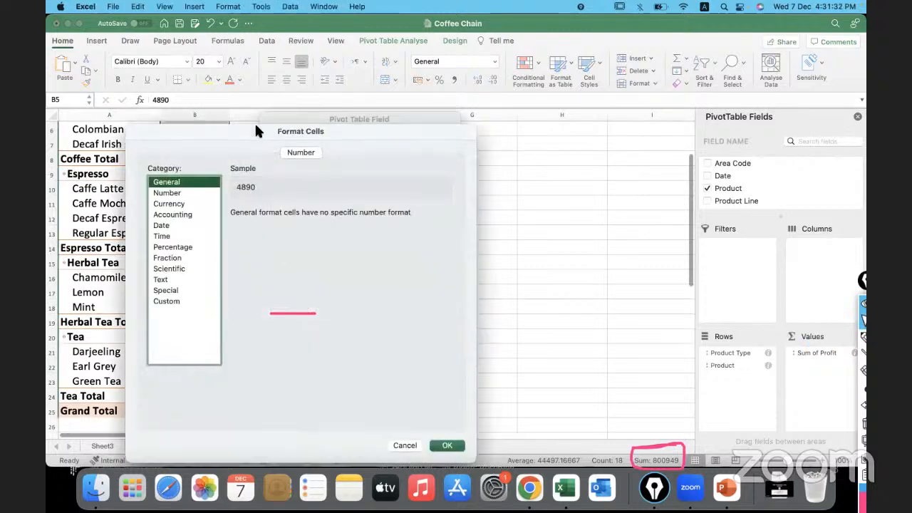
drag(254, 121, 584, 114)
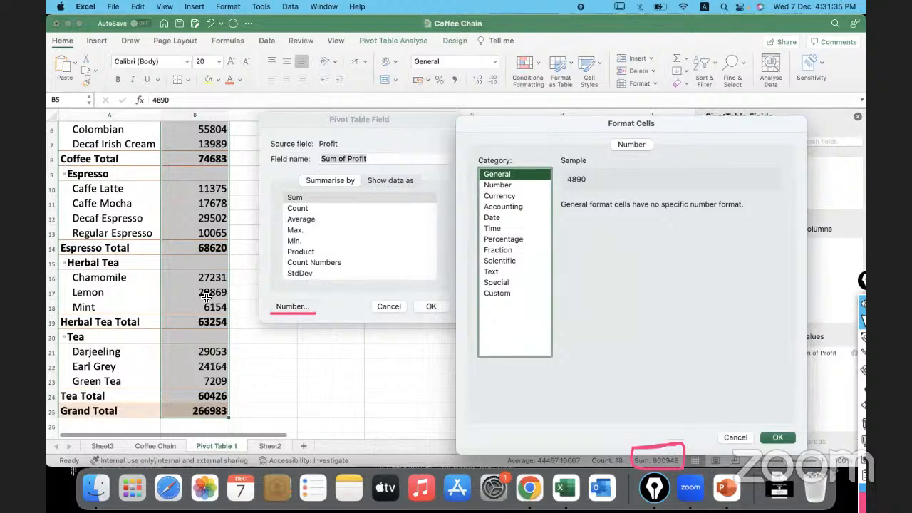
click(510, 196)
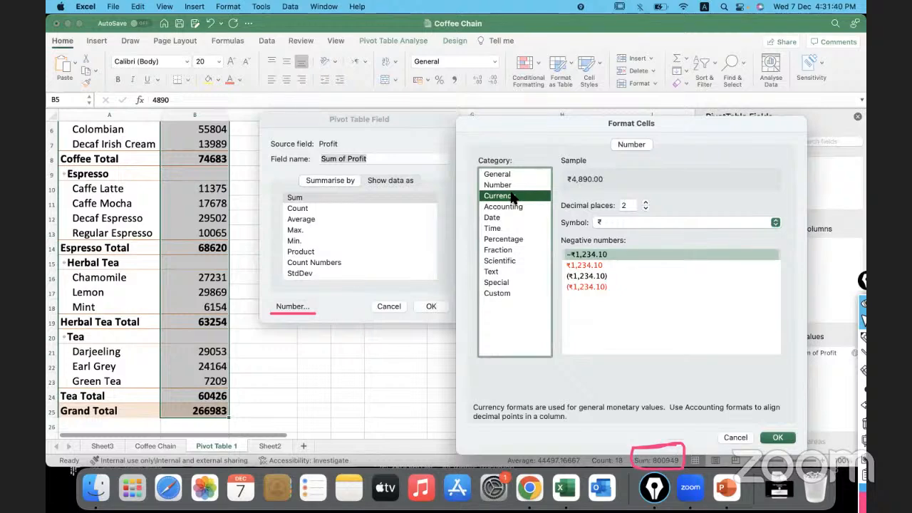
click(645, 207)
click(645, 207)
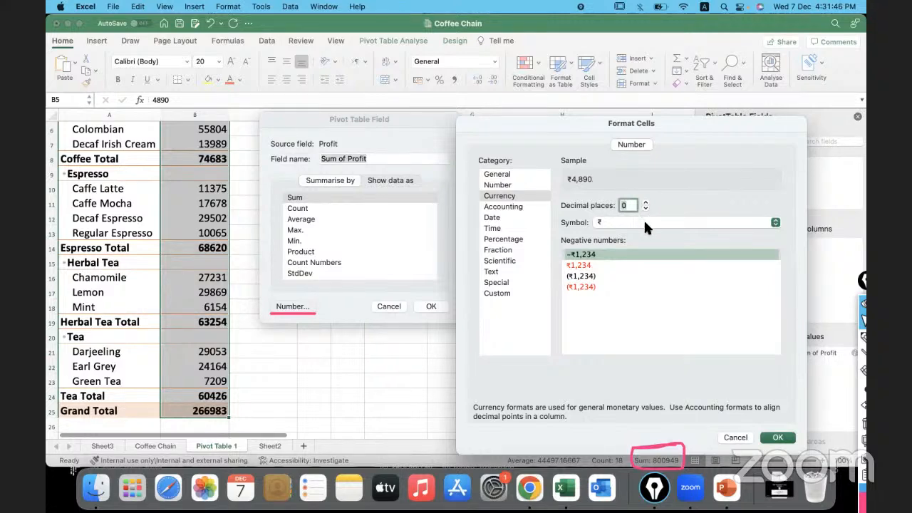
click(643, 222)
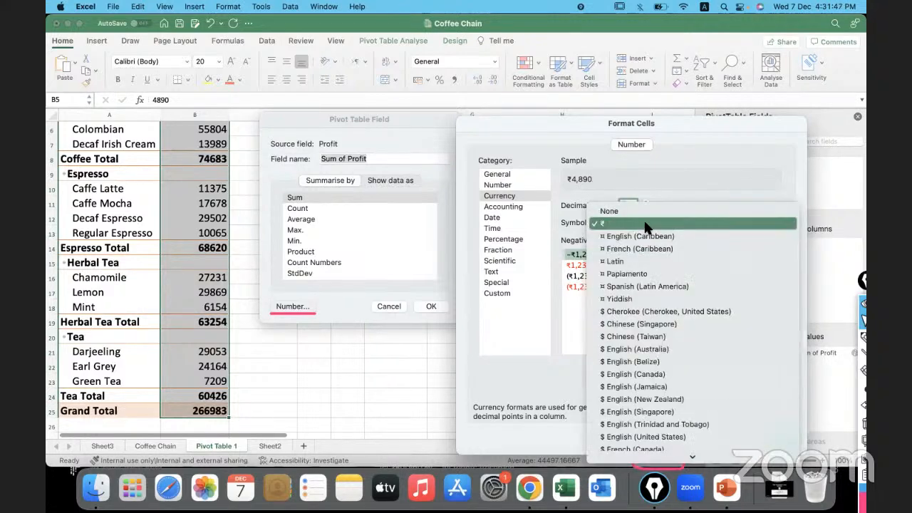
click(620, 436)
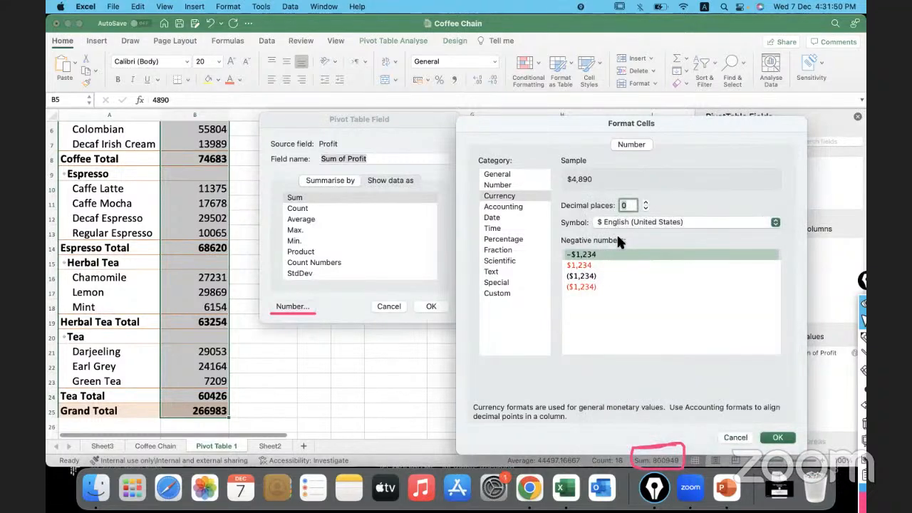
click(594, 285)
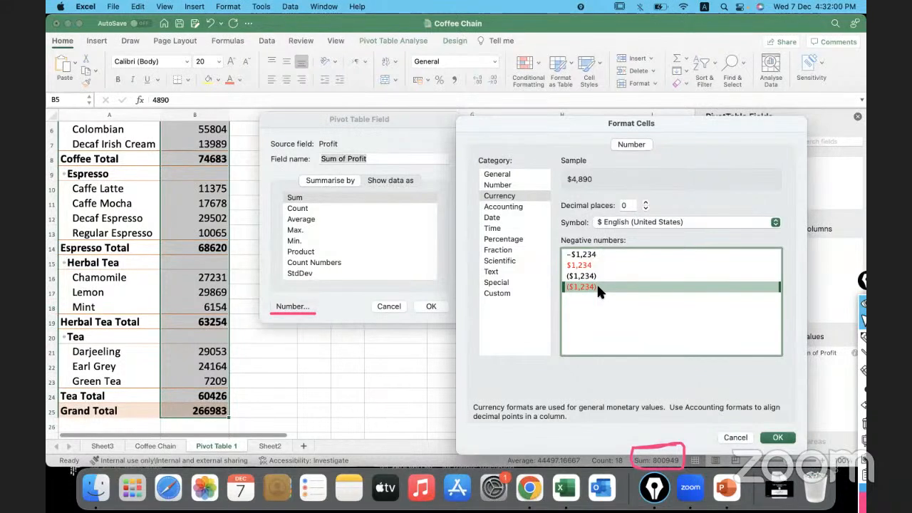
click(776, 437)
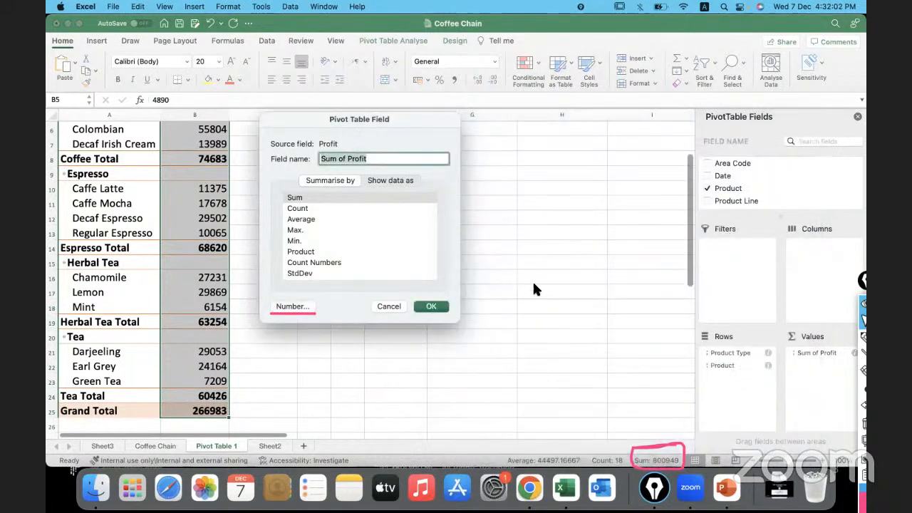
click(431, 306)
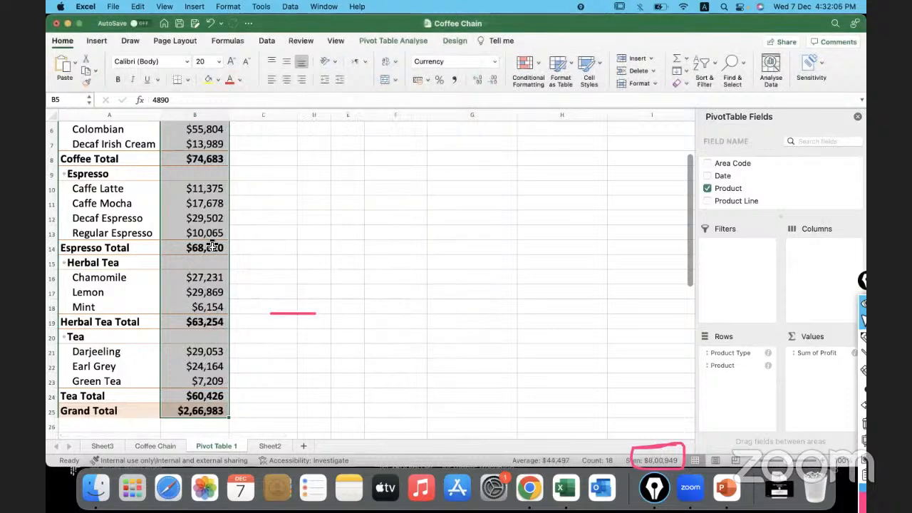
Step: Clear the pen annotations from the screen and deselect the profit values
click(865, 425)
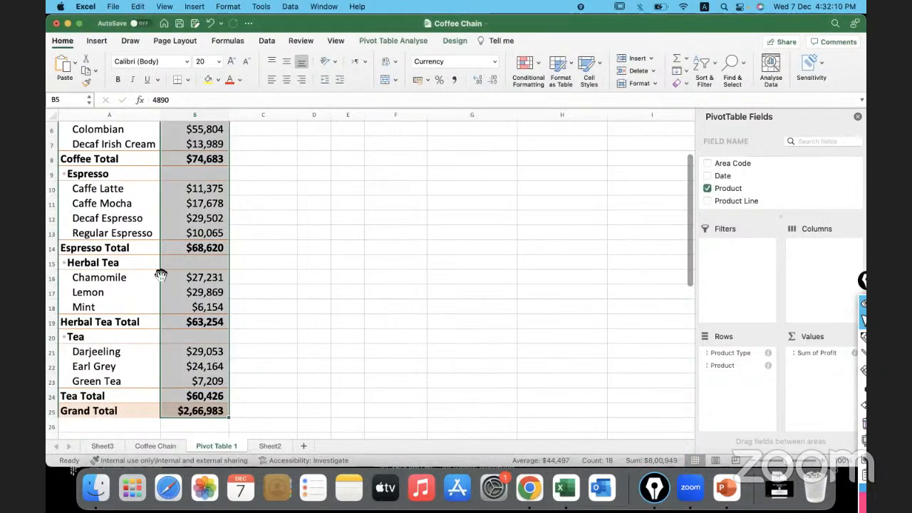
click(188, 252)
scroll(187, 251, up, 3)
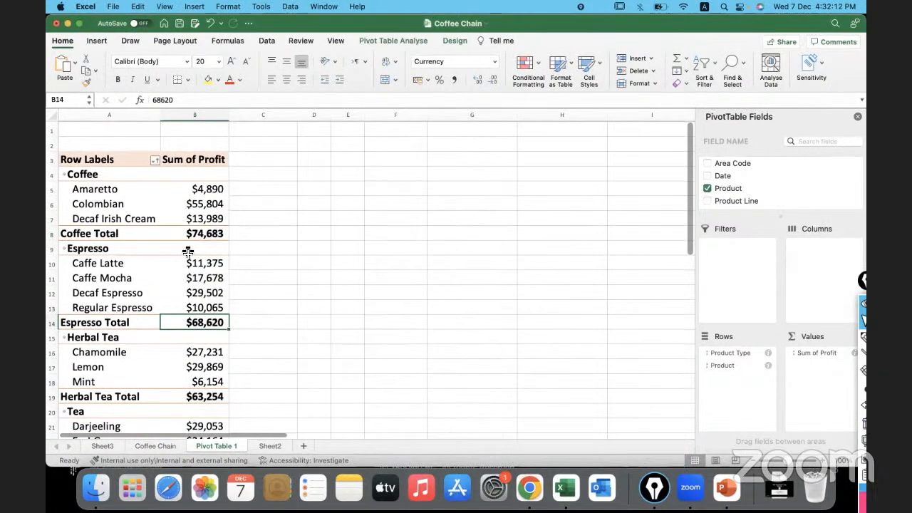
Step: Reopen the Sum of Profit field's number format from the Amaretto value and review its currency settings
click(206, 190)
right_click(207, 191)
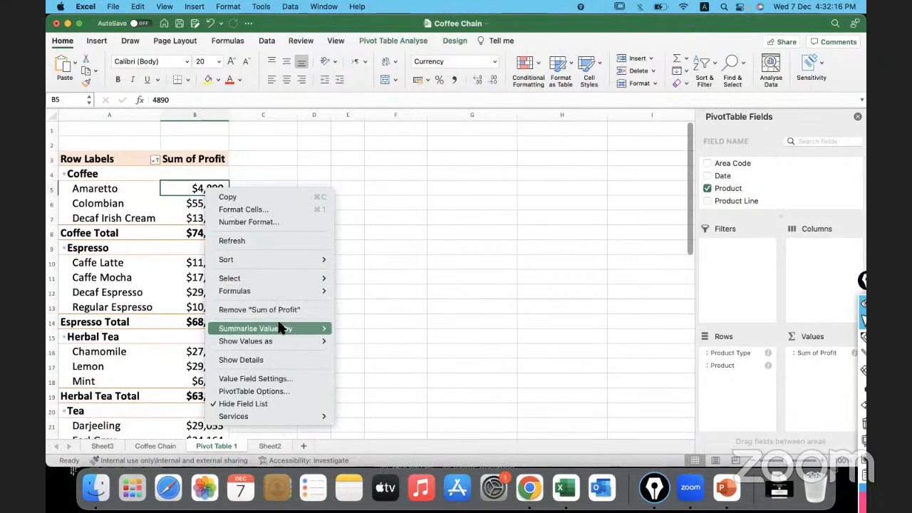
mouse_move(273, 332)
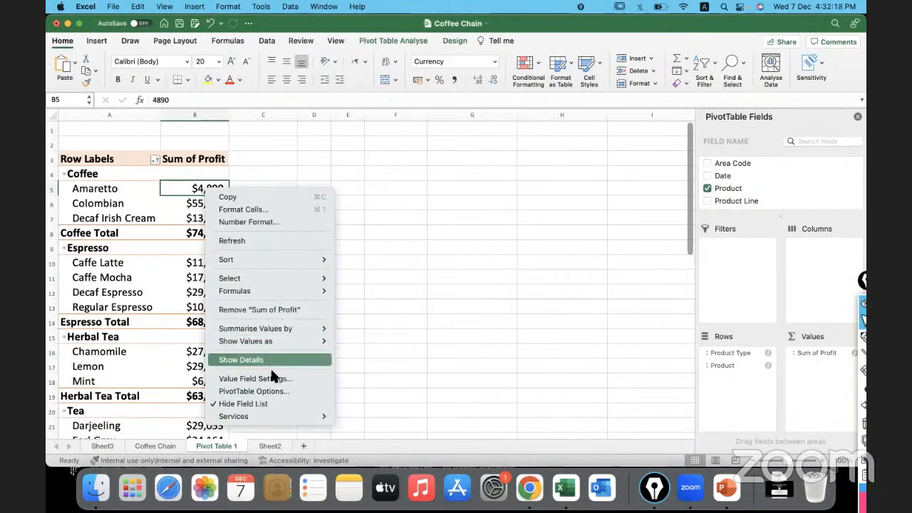
click(308, 382)
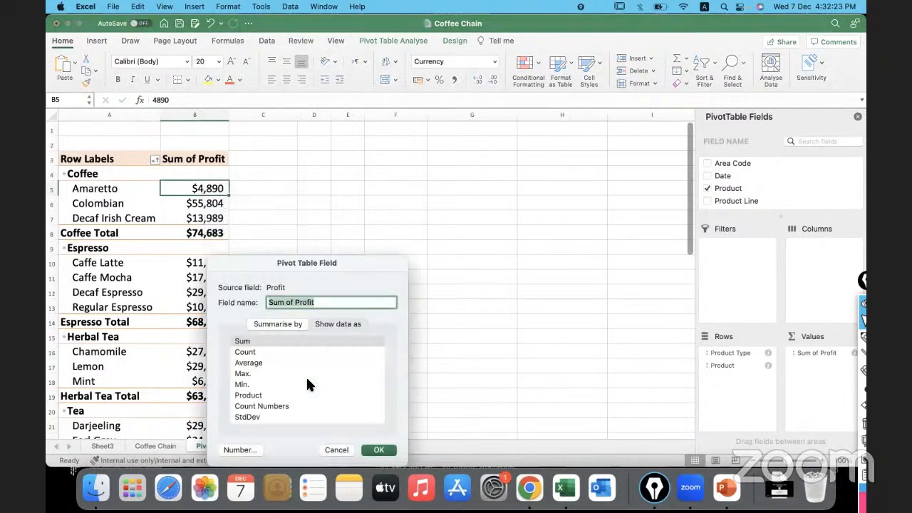
click(251, 450)
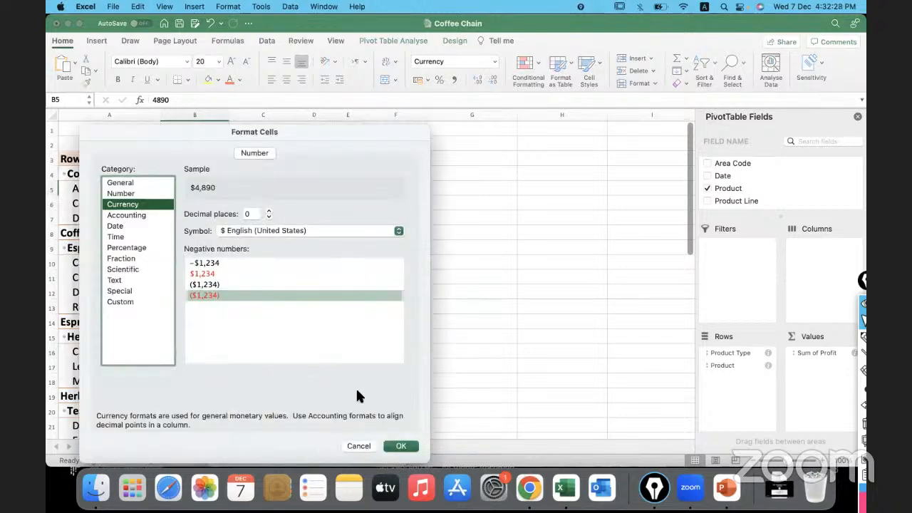
key(Return)
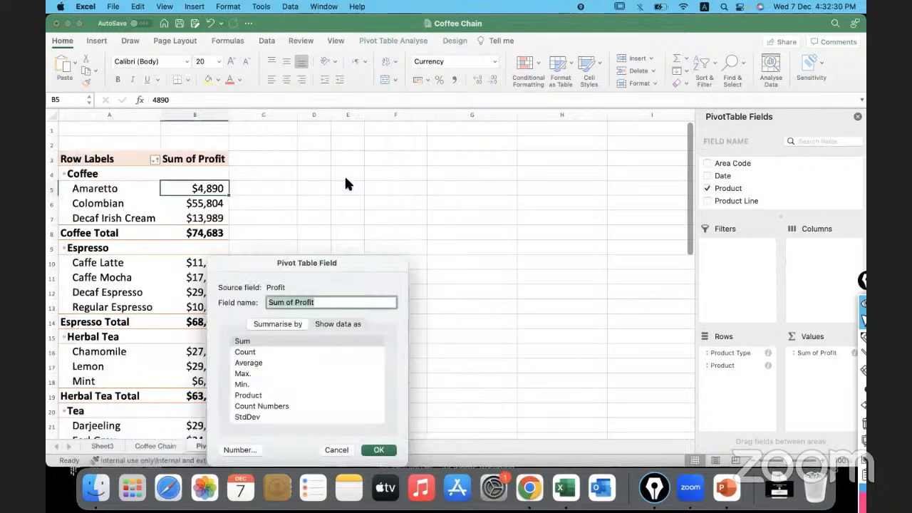
key(Return)
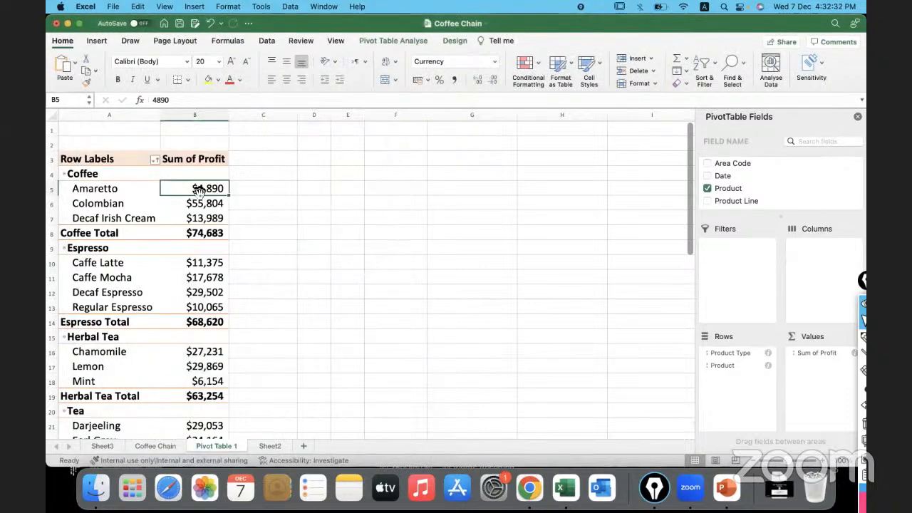
click(201, 206)
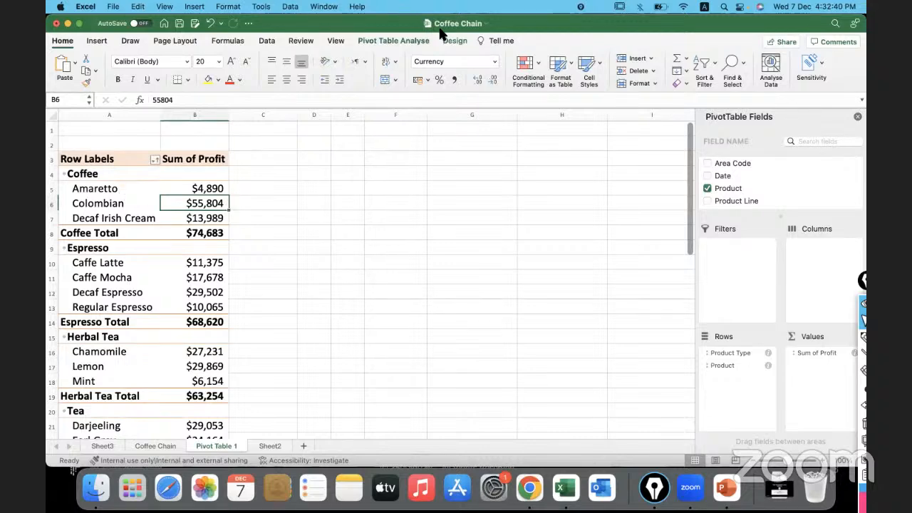
click(427, 76)
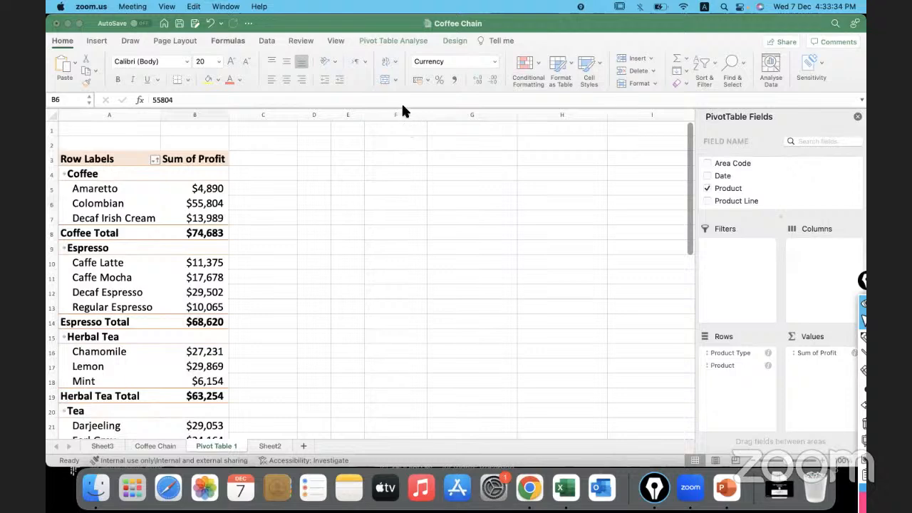
click(383, 189)
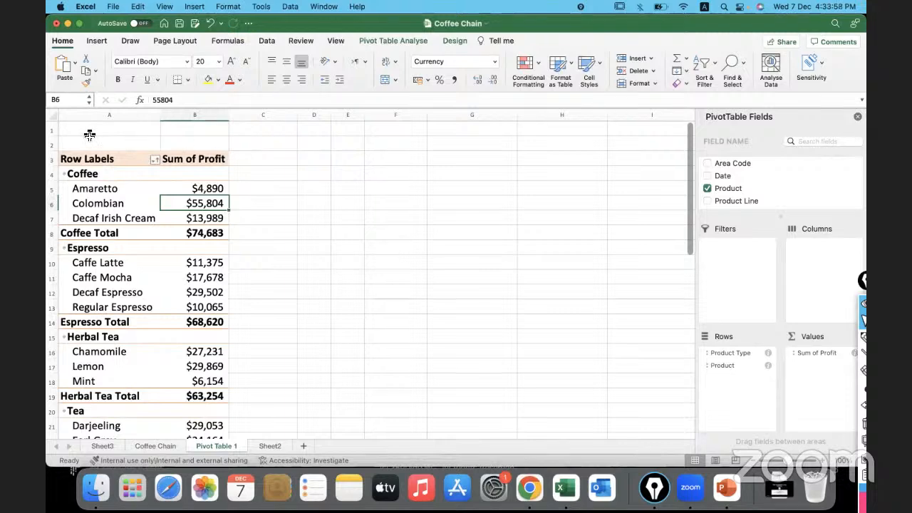
Step: Delete the two empty rows 1 and 2 above the pivot table and deselect the rows
click(52, 130)
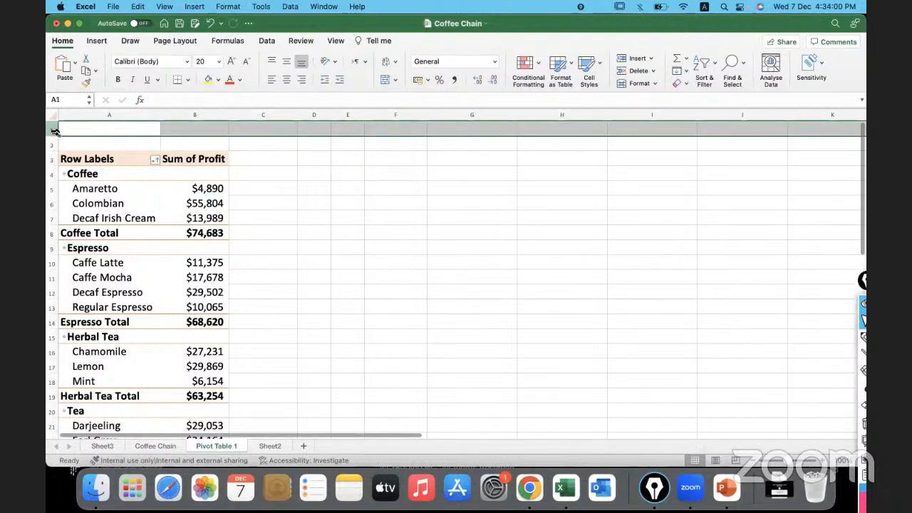
drag(54, 131, 54, 149)
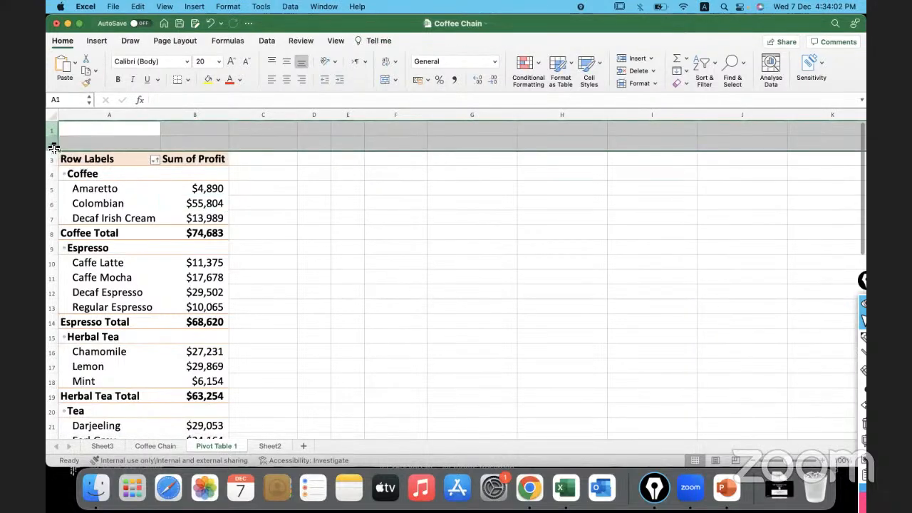
click(93, 133)
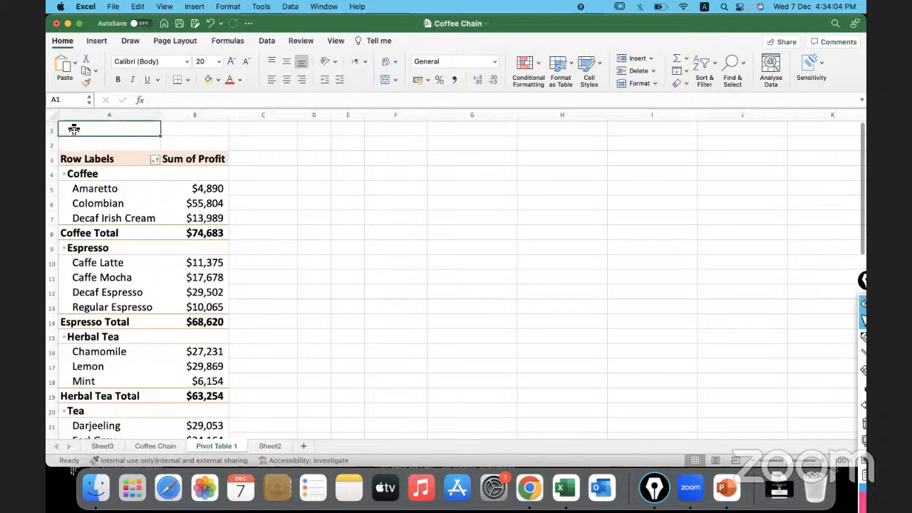
drag(52, 130, 52, 142)
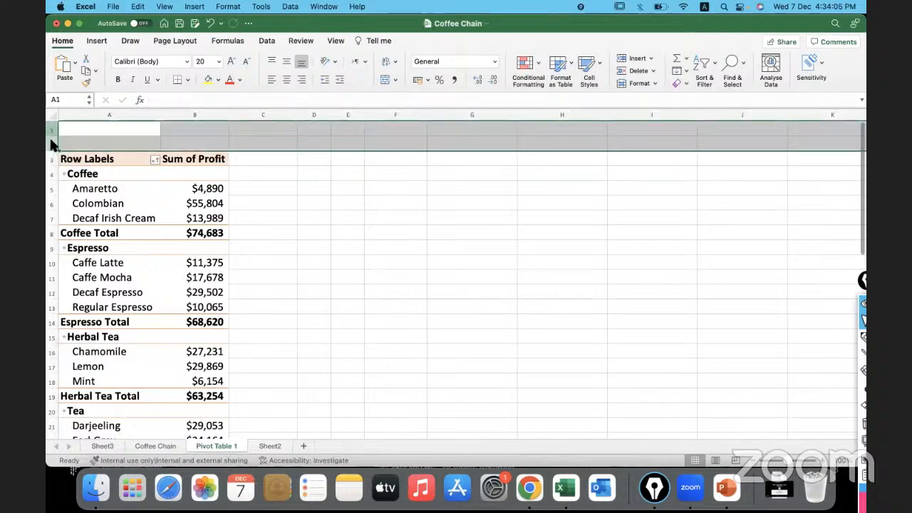
right_click(51, 142)
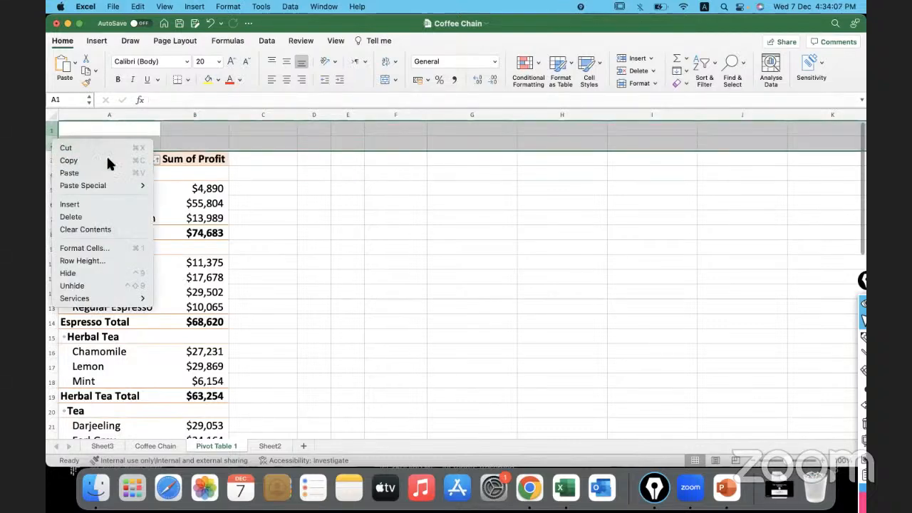
click(104, 218)
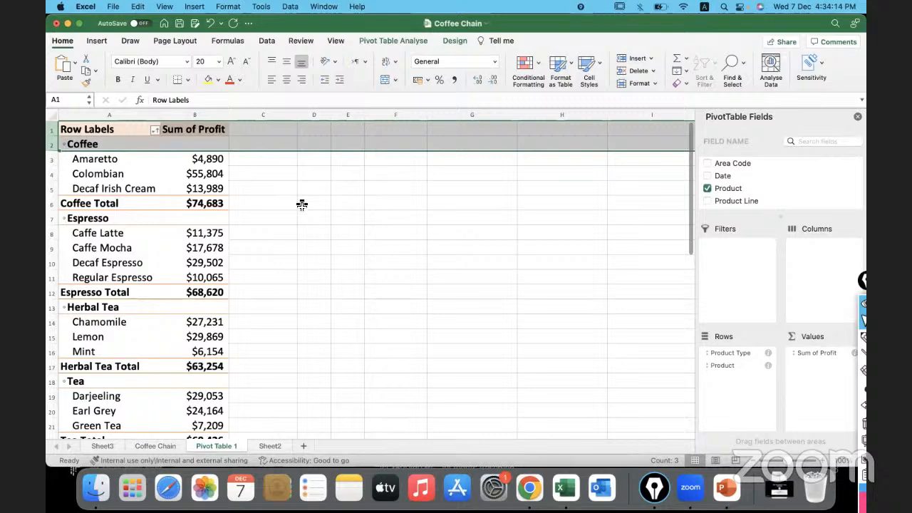
click(302, 205)
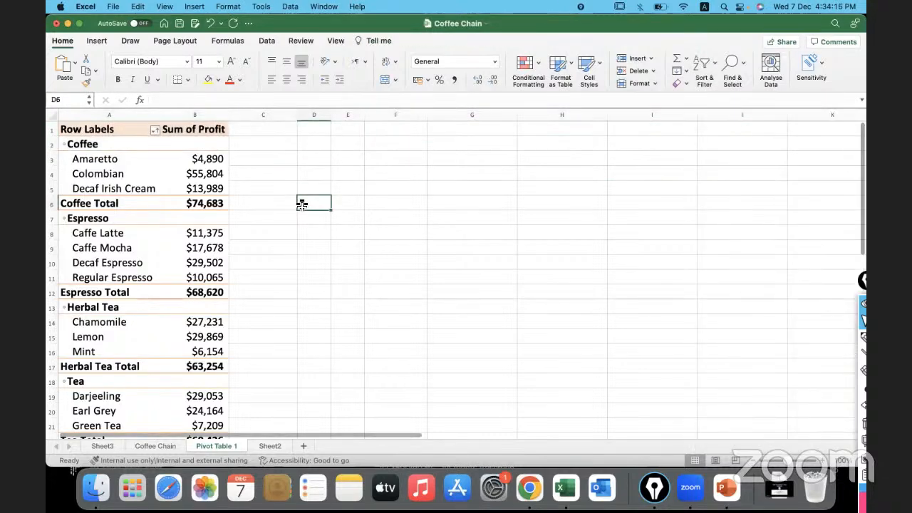
Step: Select the Amaretto profit value inside the pivot table to bring back its pivot table tools
click(169, 163)
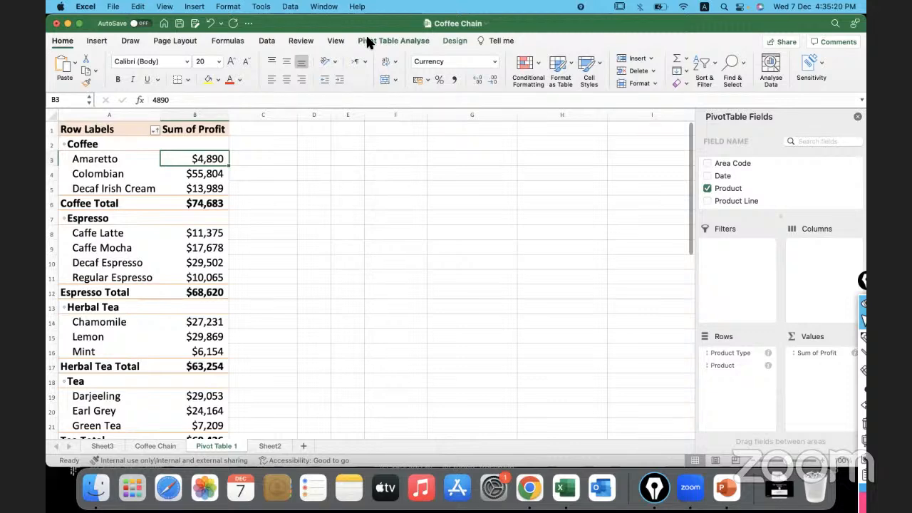
Step: Hide the PivotTable field list and show it again
click(390, 41)
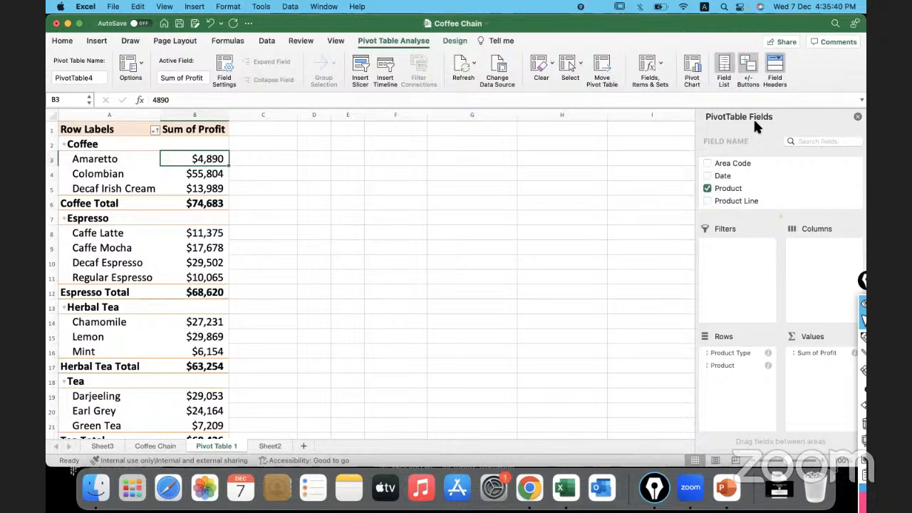
click(724, 69)
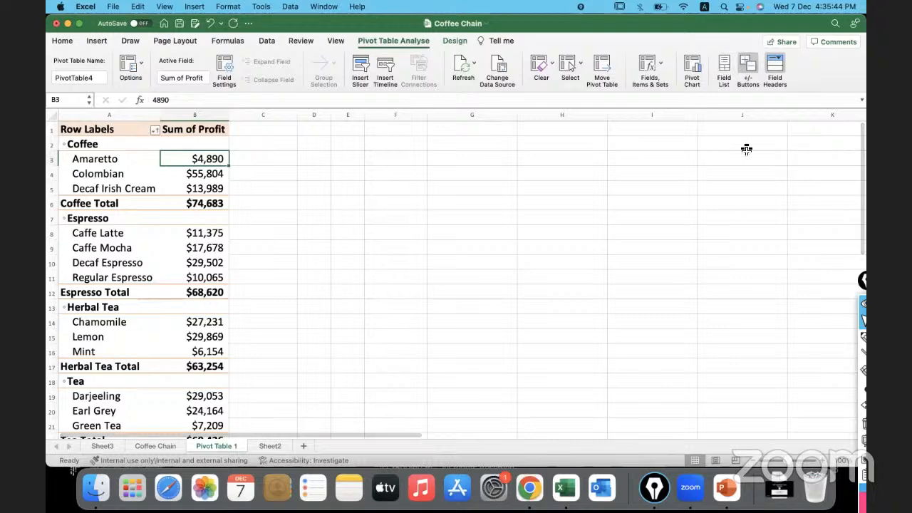
click(725, 70)
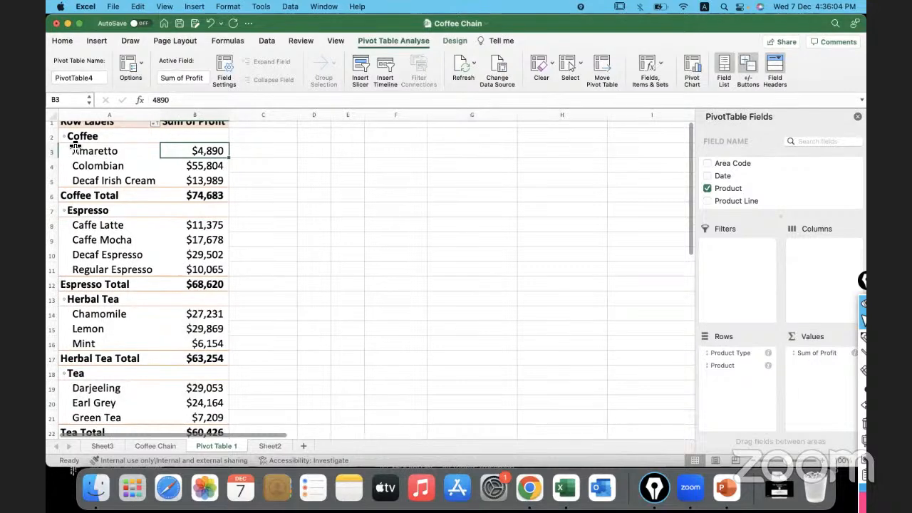
Step: Handwrite beside the pivot table that "-" means roll up and "+" means drill down, and clear the annotations
drag(785, 461, 797, 462)
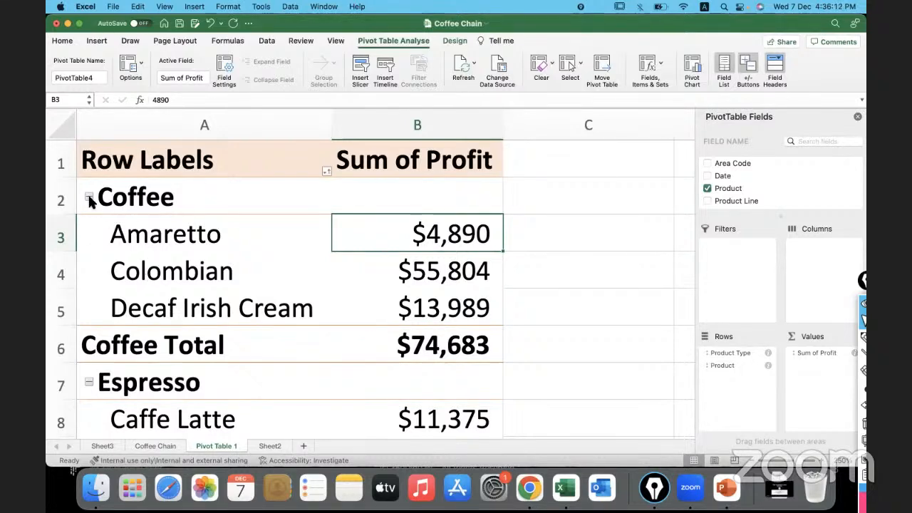
click(864, 338)
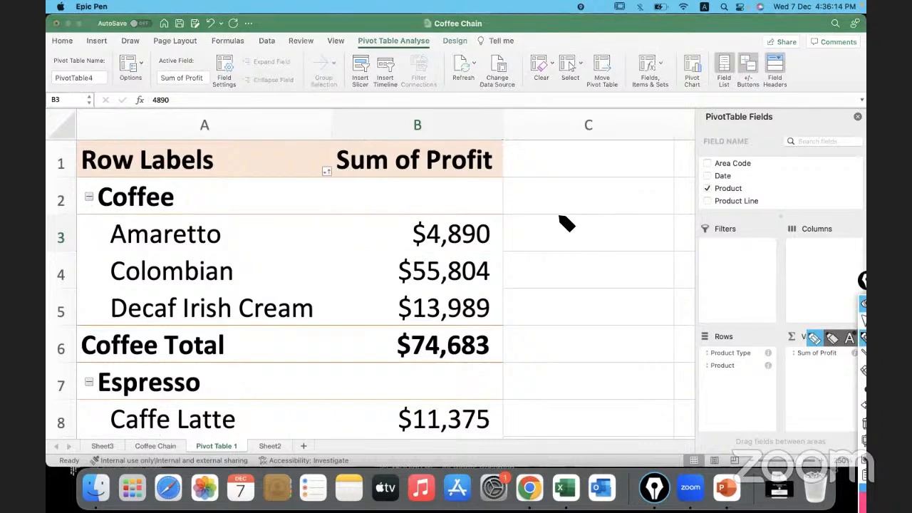
drag(559, 210, 510, 208)
drag(563, 181, 574, 194)
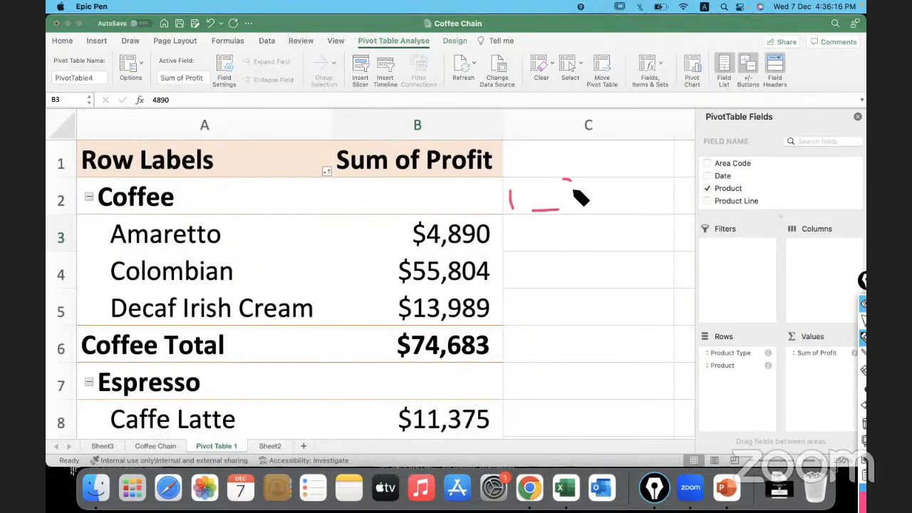
mouse_move(538, 262)
mouse_down()
mouse_move(557, 261)
mouse_move(546, 272)
mouse_move(526, 248)
mouse_move(595, 246)
mouse_move(637, 279)
mouse_move(655, 240)
mouse_move(670, 265)
mouse_up()
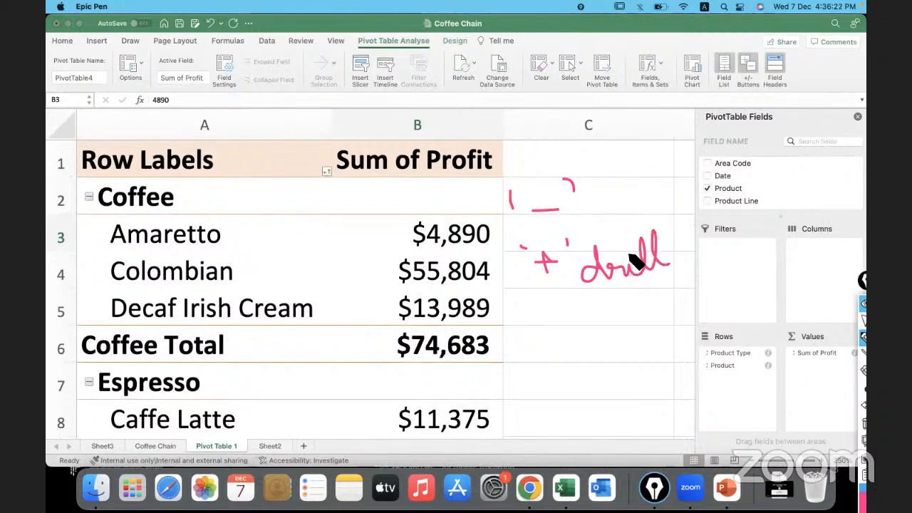
mouse_move(606, 316)
mouse_down()
mouse_move(606, 325)
mouse_move(682, 298)
mouse_move(681, 308)
mouse_up()
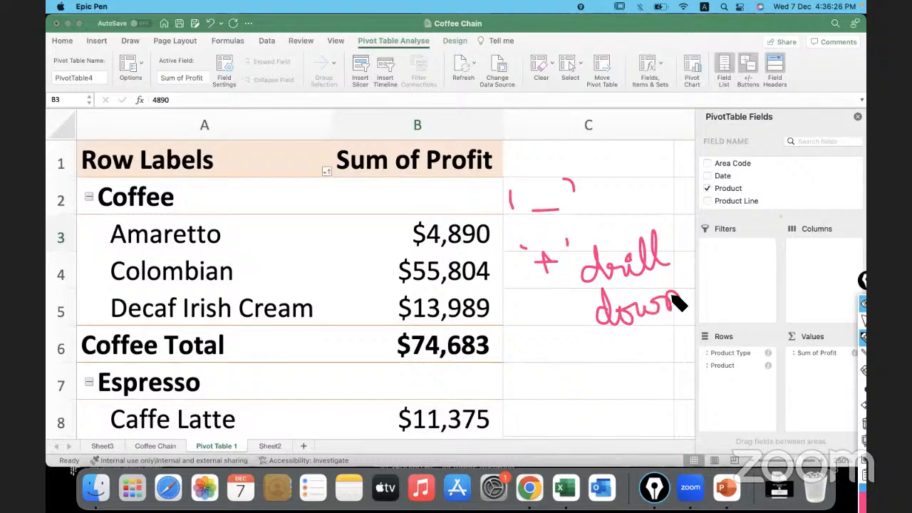
mouse_move(597, 182)
mouse_down()
mouse_move(652, 142)
mouse_move(661, 160)
mouse_move(651, 197)
mouse_move(673, 203)
mouse_up()
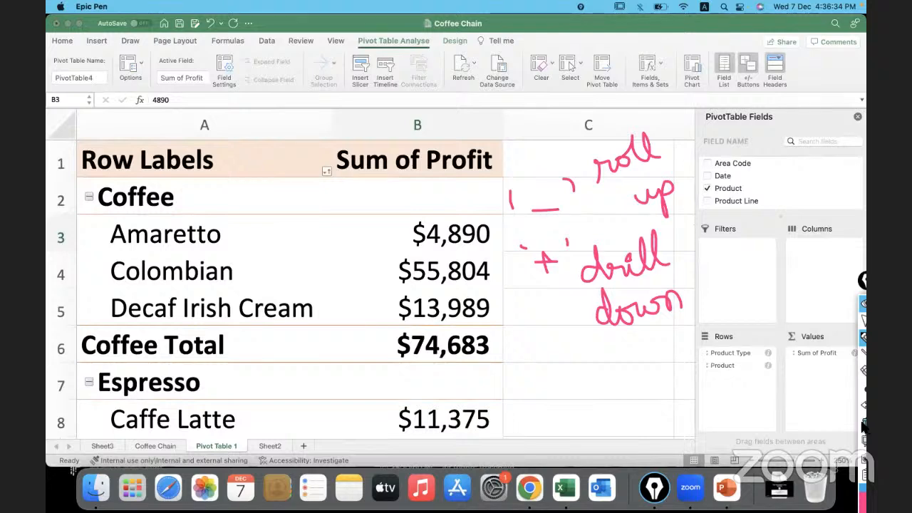
click(864, 425)
click(863, 319)
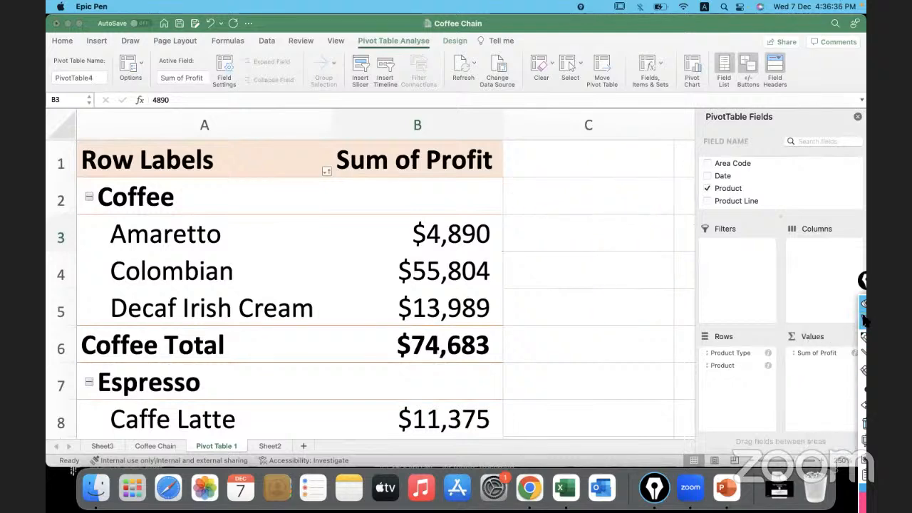
Step: Collapse the Coffee, Espresso, Herbal Tea and Tea groups, and highlight Product Type and Product among the row fields
click(90, 199)
click(89, 199)
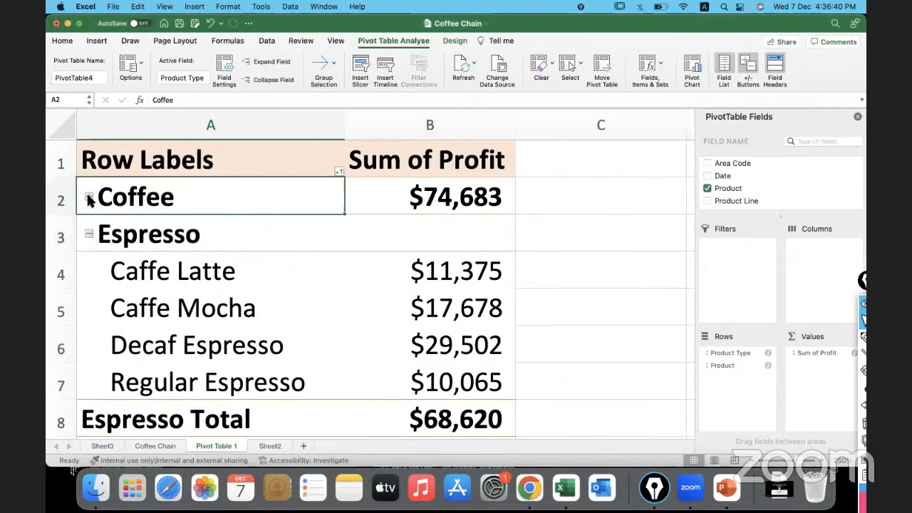
click(89, 233)
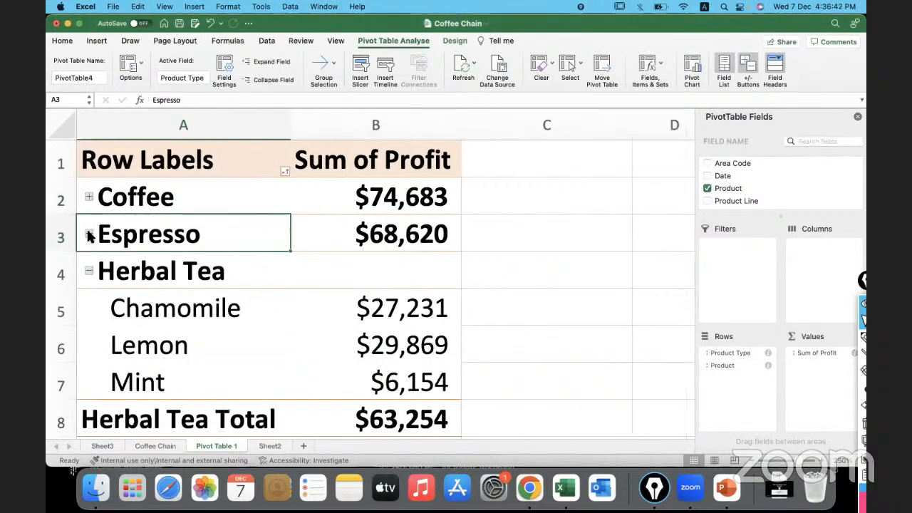
click(89, 272)
click(89, 308)
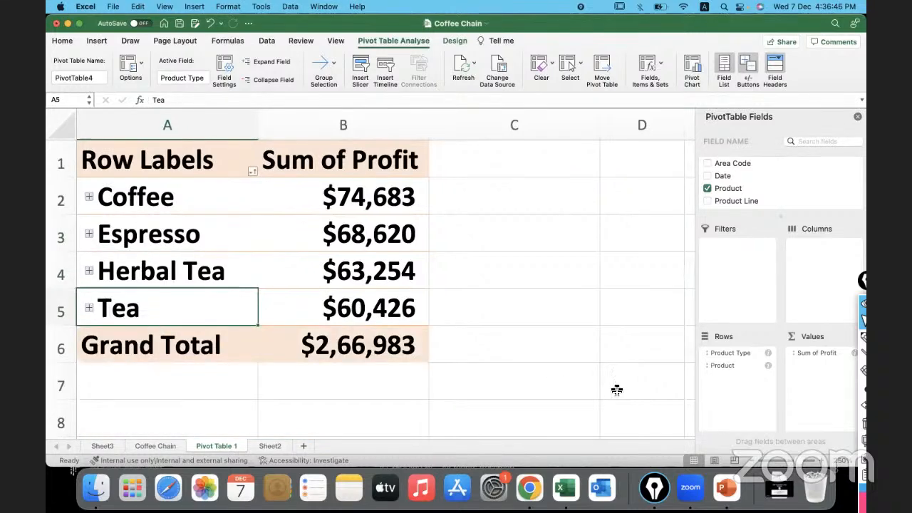
click(724, 352)
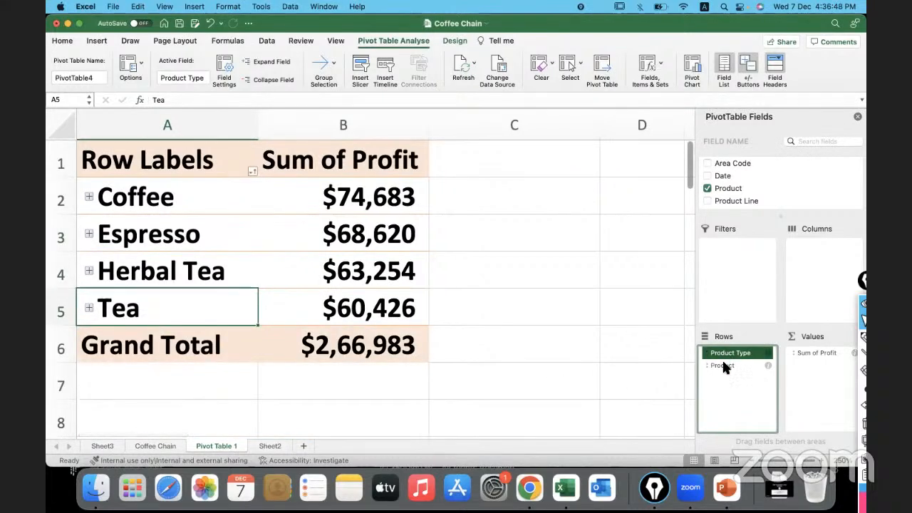
click(723, 364)
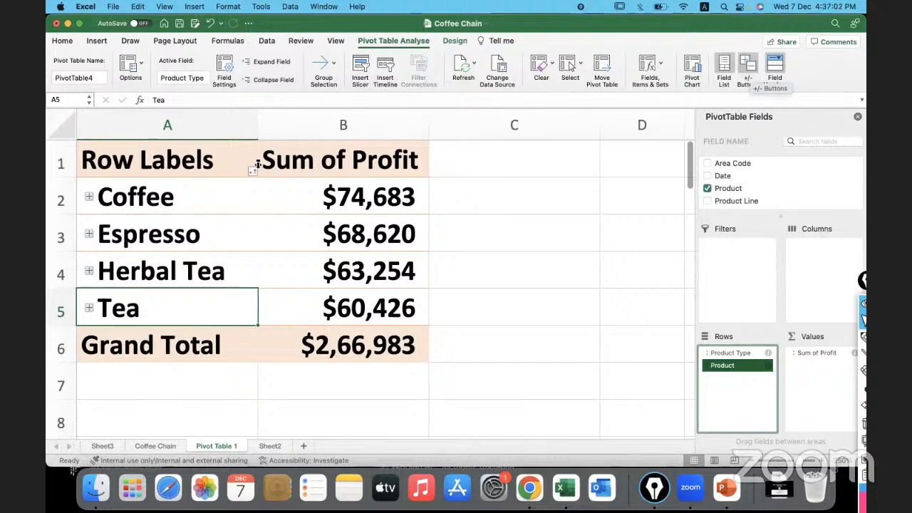
Step: Expand the Coffee, Espresso, Herbal Tea and Tea groups one by one to list their products
click(90, 198)
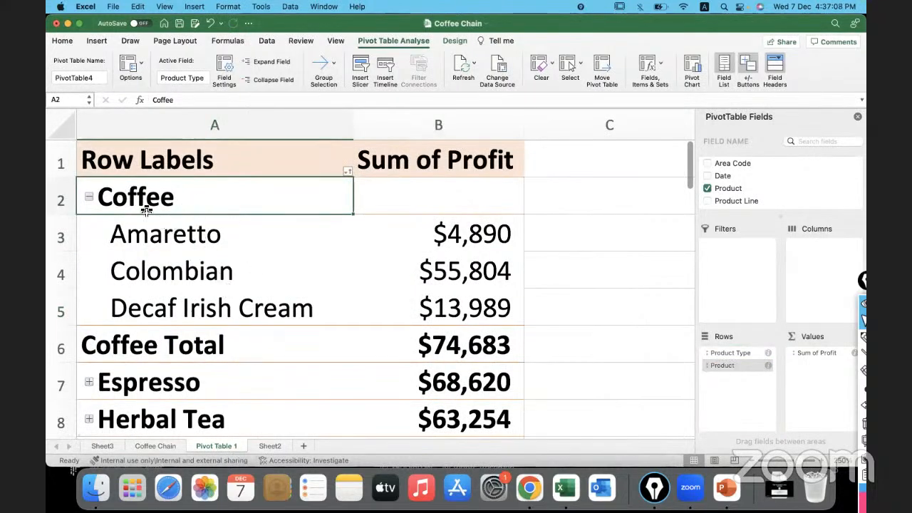
scroll(214, 271, down, 5)
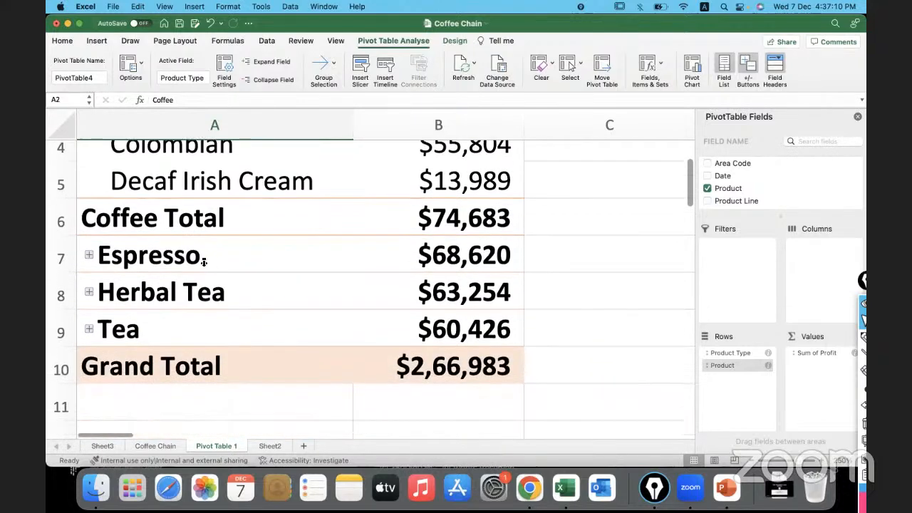
click(89, 255)
scroll(236, 329, down, 1)
scroll(235, 330, down, 5)
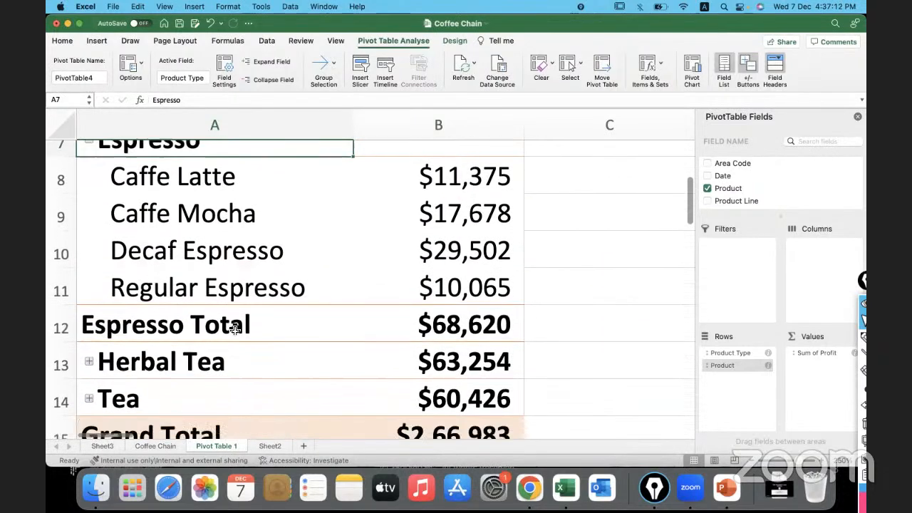
click(89, 283)
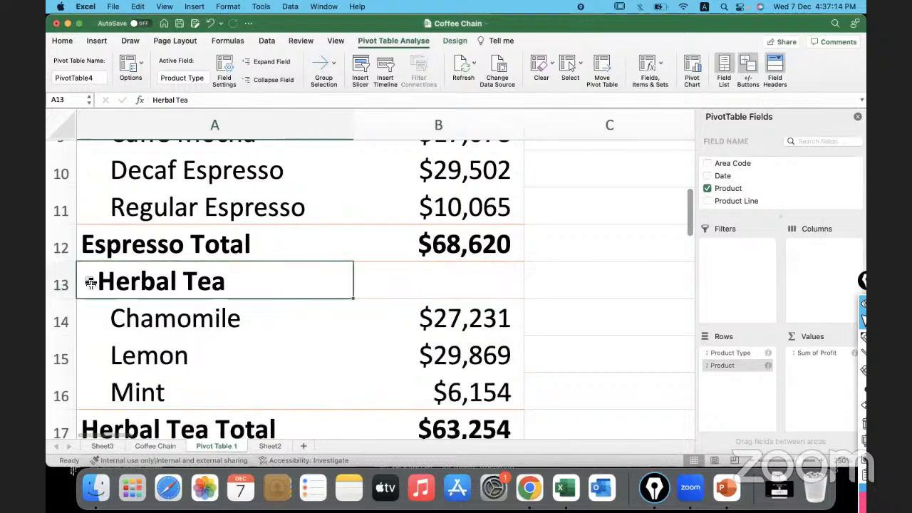
scroll(266, 347, down, 4)
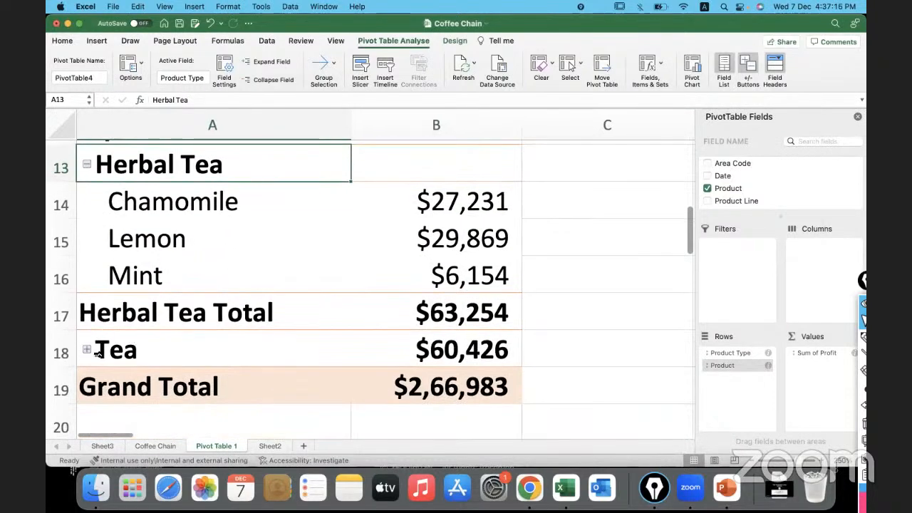
click(87, 349)
scroll(227, 370, down, 3)
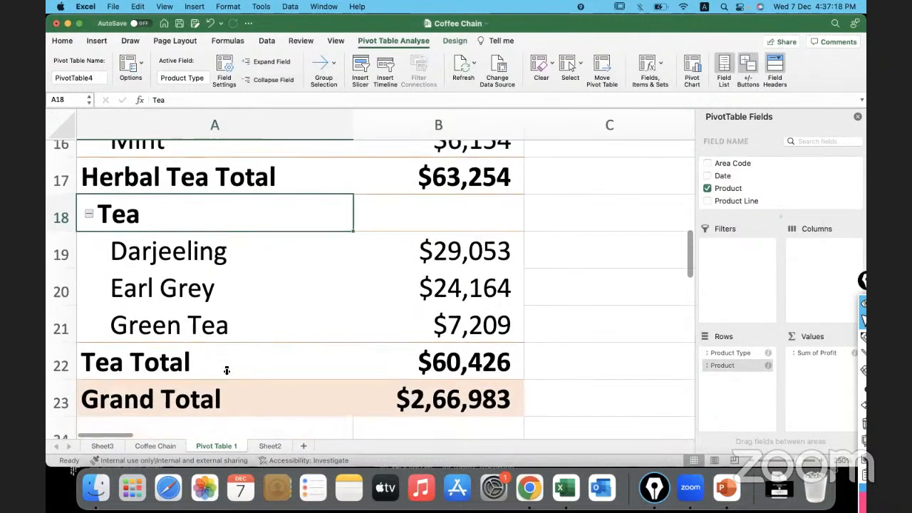
Step: Collapse only the Coffee group in the pivot table and expand it again
scroll(227, 370, up, 15)
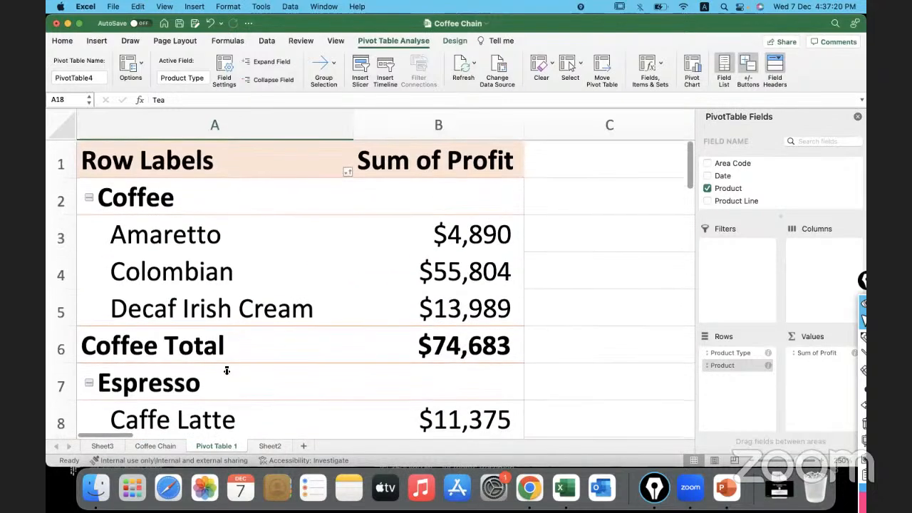
click(88, 198)
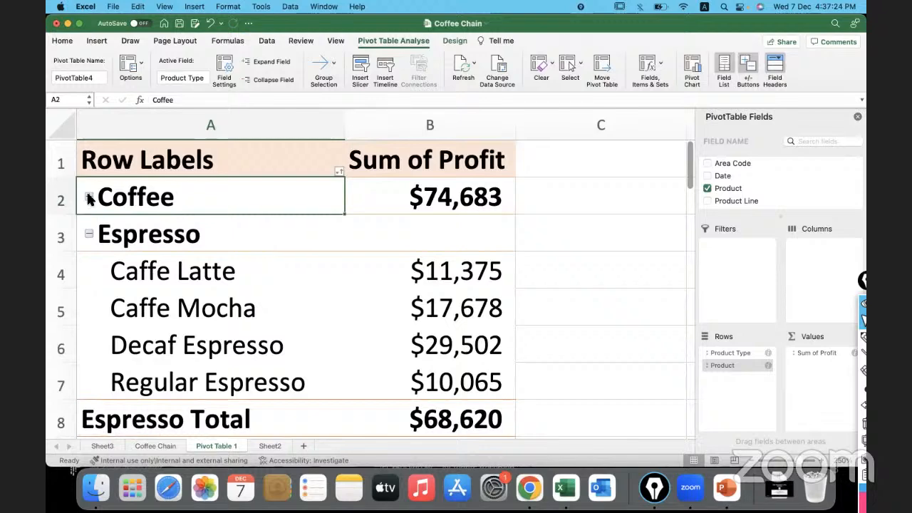
click(89, 197)
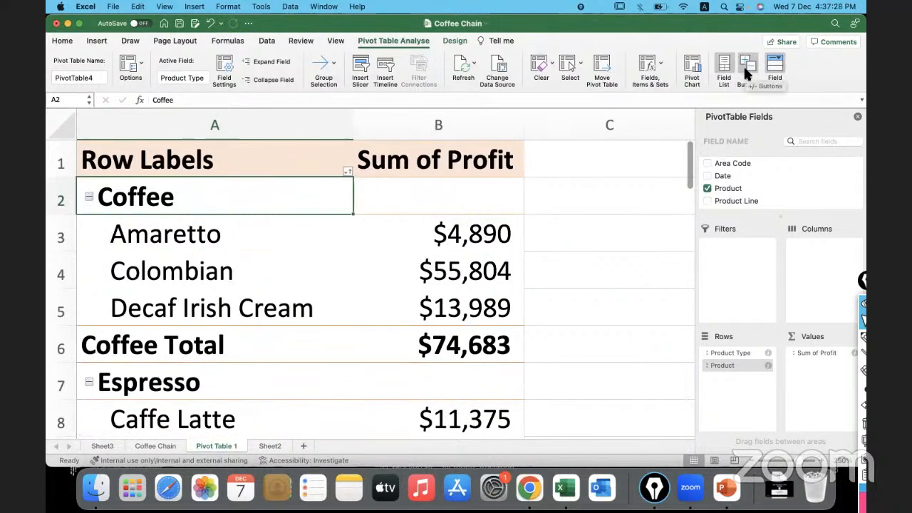
Step: Hide the pivot table's +/- buttons, look through the rows, and show the buttons again
click(746, 69)
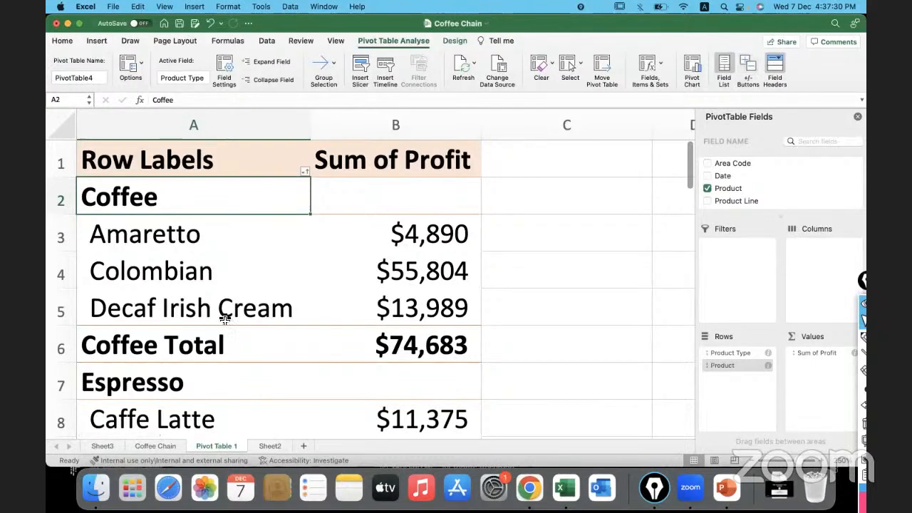
scroll(225, 320, down, 9)
scroll(226, 319, up, 9)
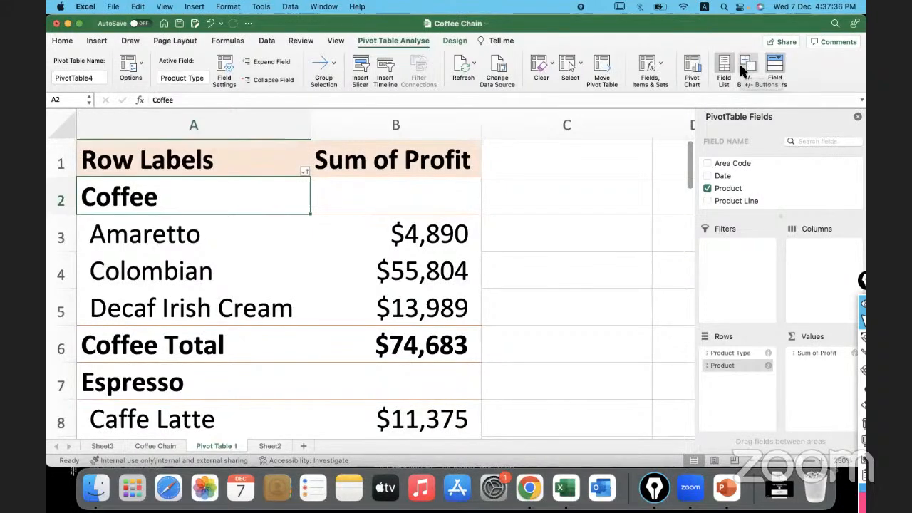
click(740, 66)
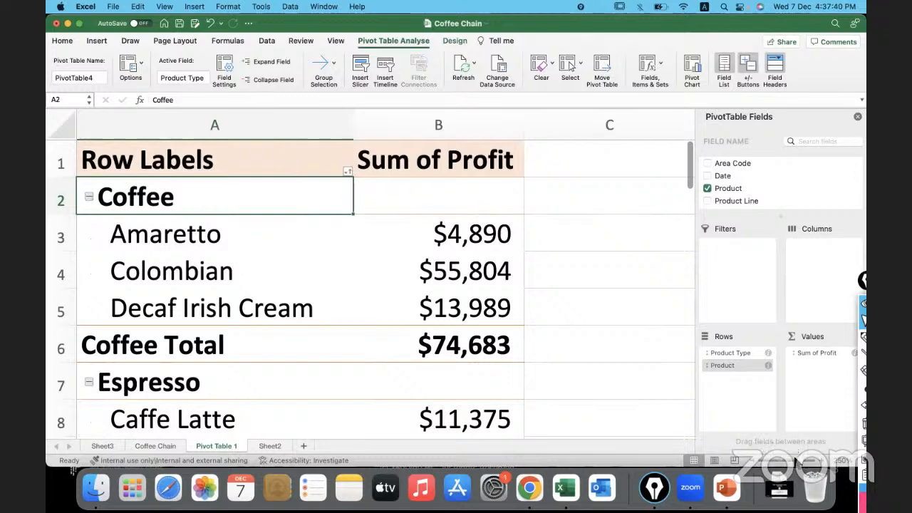
Step: Toggle the pivot table's field headers off and on, checking the row label header cell, and leave them shown
drag(796, 459, 788, 460)
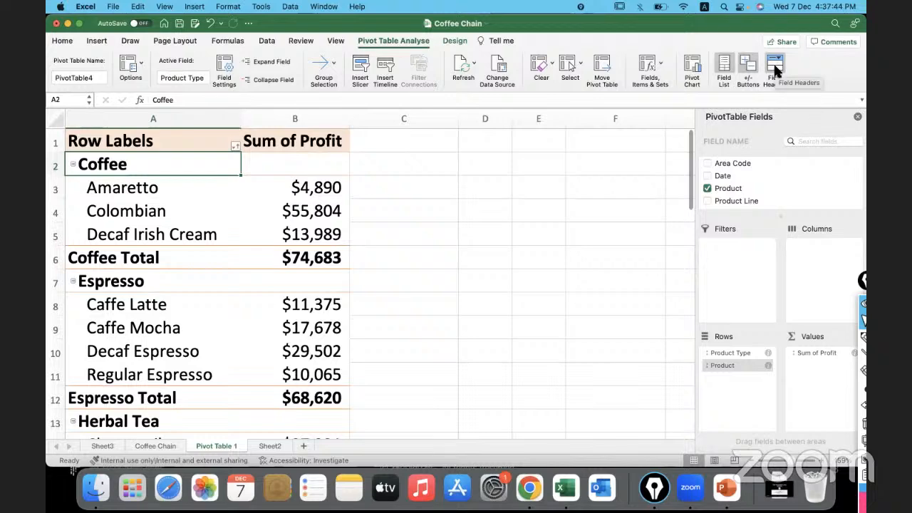
click(775, 68)
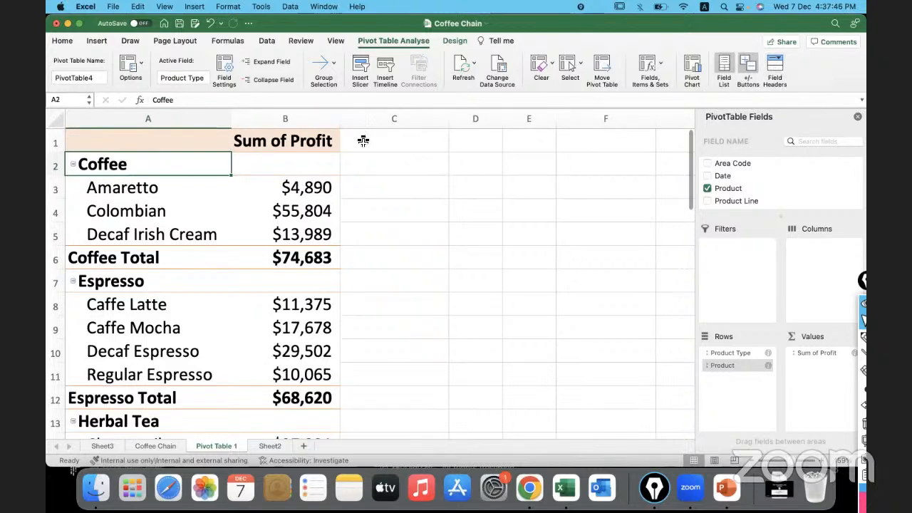
click(210, 139)
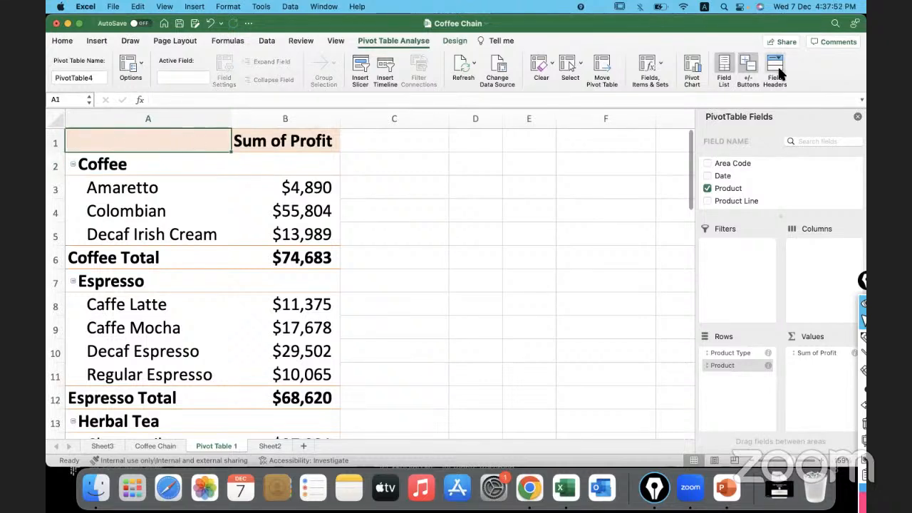
click(775, 69)
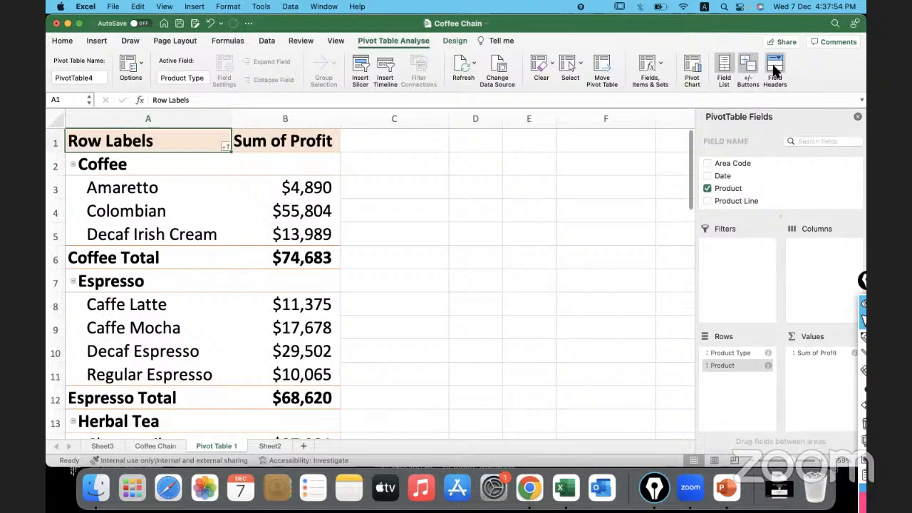
click(775, 69)
click(775, 69)
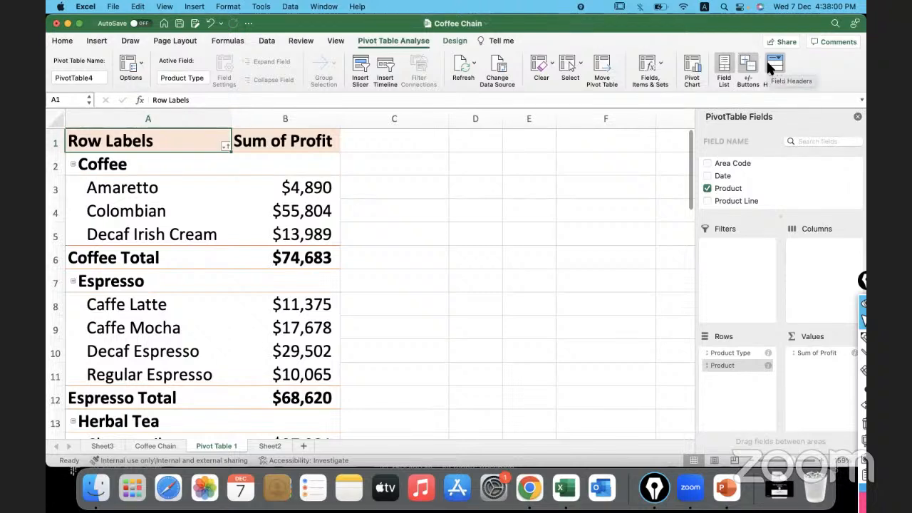
Step: Rename the pivot table as Product_PVT
click(96, 77)
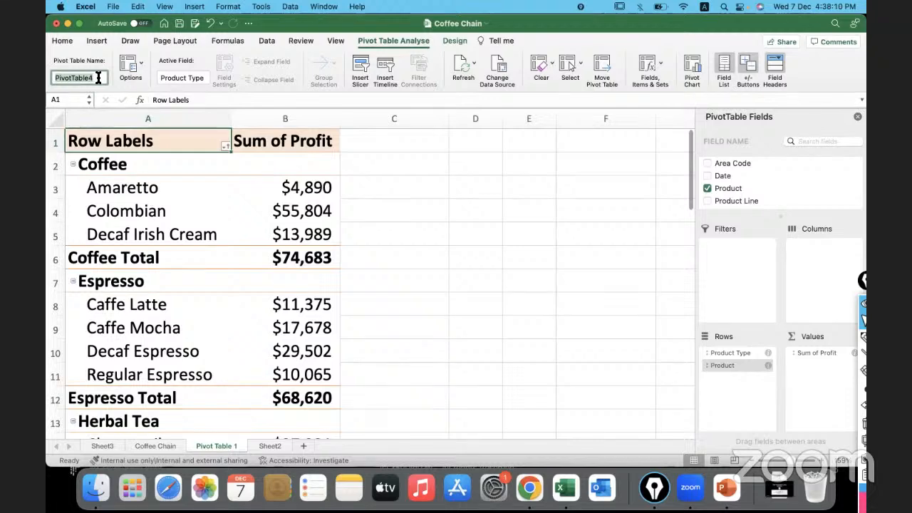
drag(98, 78, 50, 78)
drag(102, 77, 52, 78)
text(P)
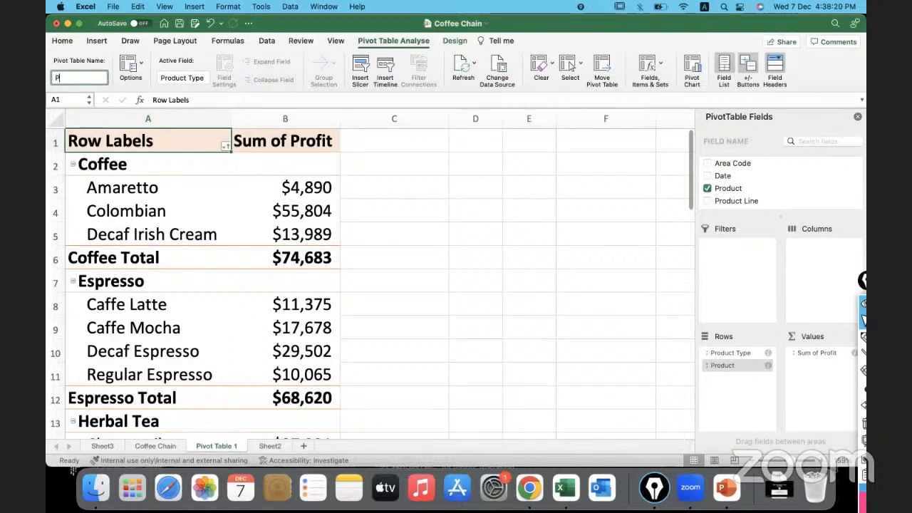
text(roduct )
text(uct)
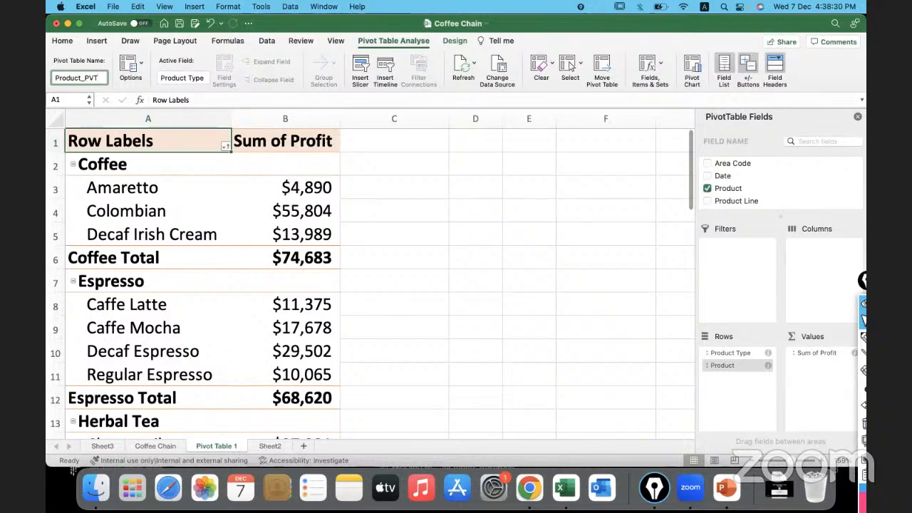
Step: Look over the pivot table's option choices, then check the Agenda slide in PowerPoint and return to the Coffee Chain workbook in Excel
click(277, 202)
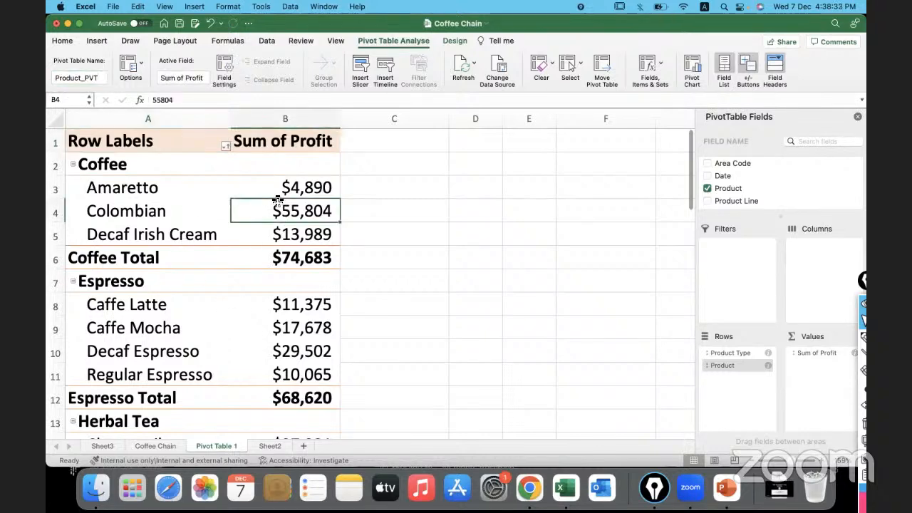
click(142, 61)
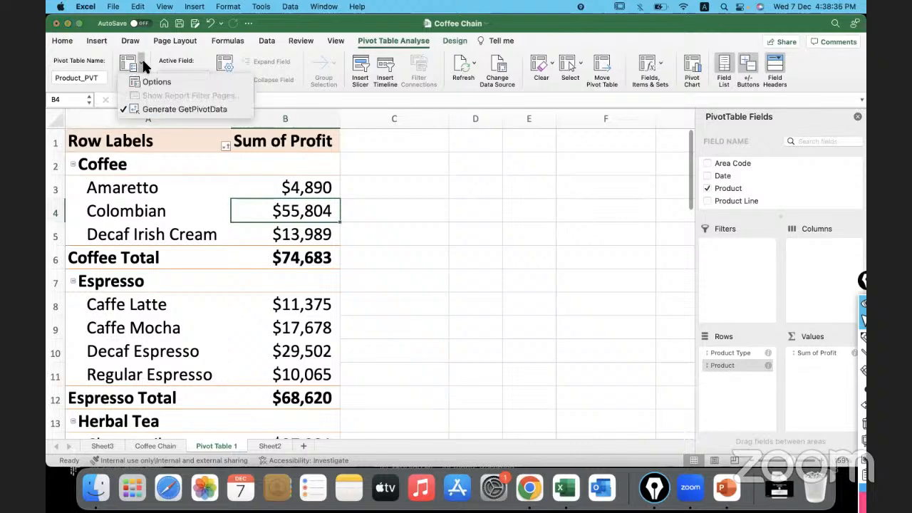
click(324, 303)
click(303, 328)
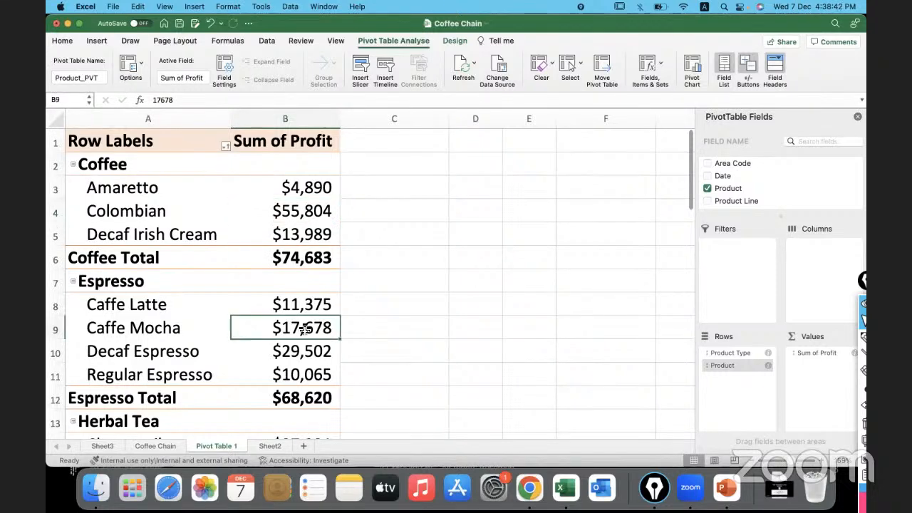
click(729, 489)
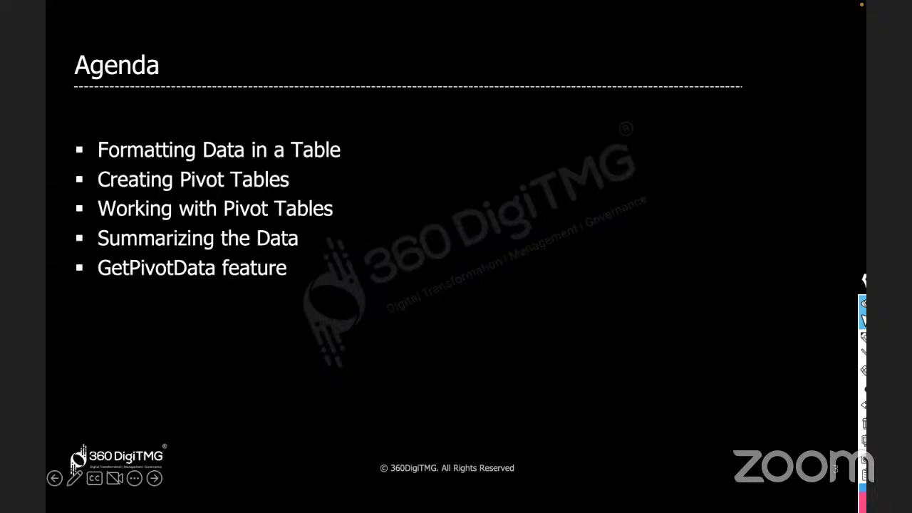
key(super+Tab)
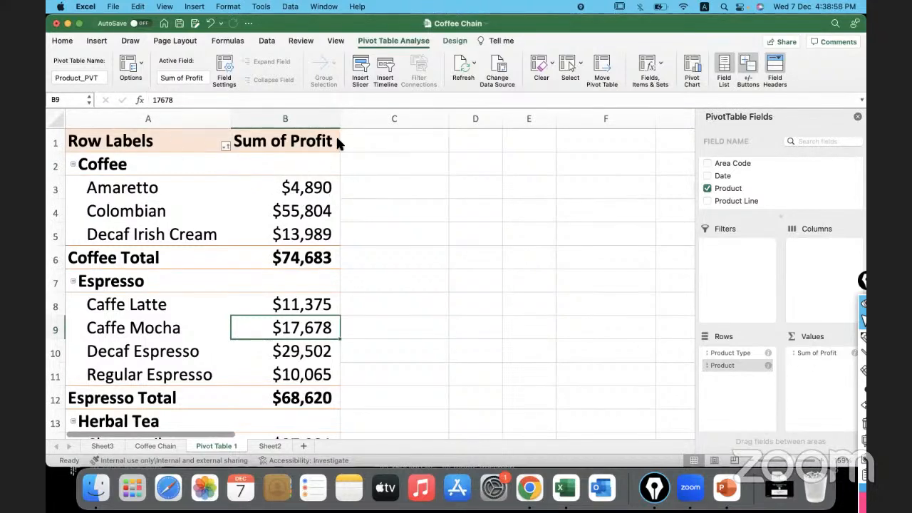
Step: Set the pivot table's design to show no subtotals for the product type groups
click(453, 43)
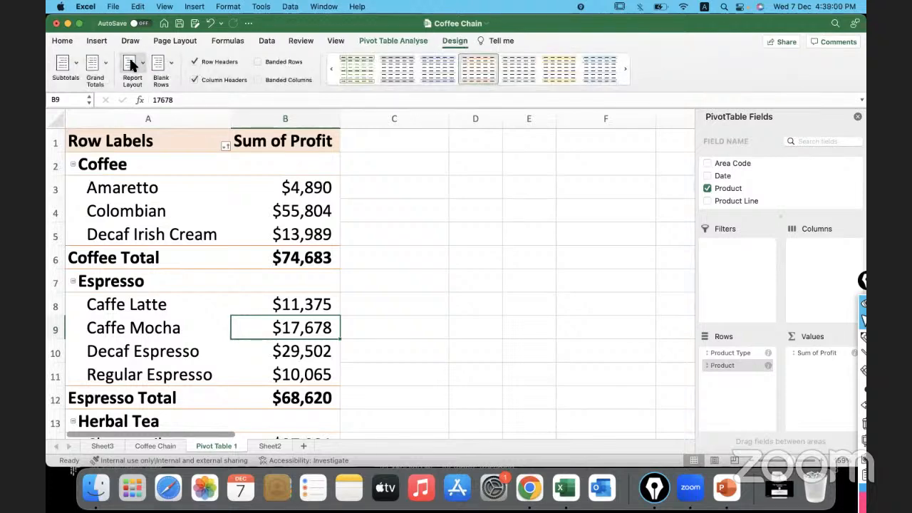
click(75, 59)
click(87, 83)
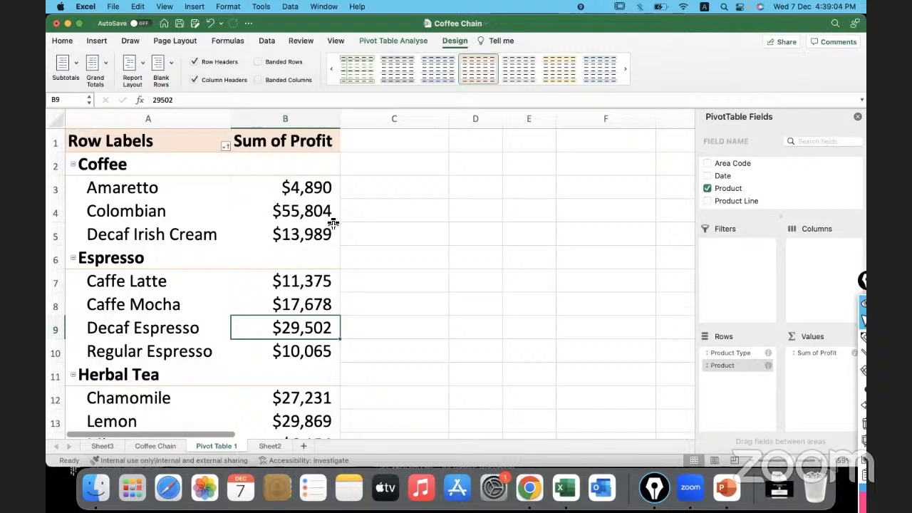
click(309, 220)
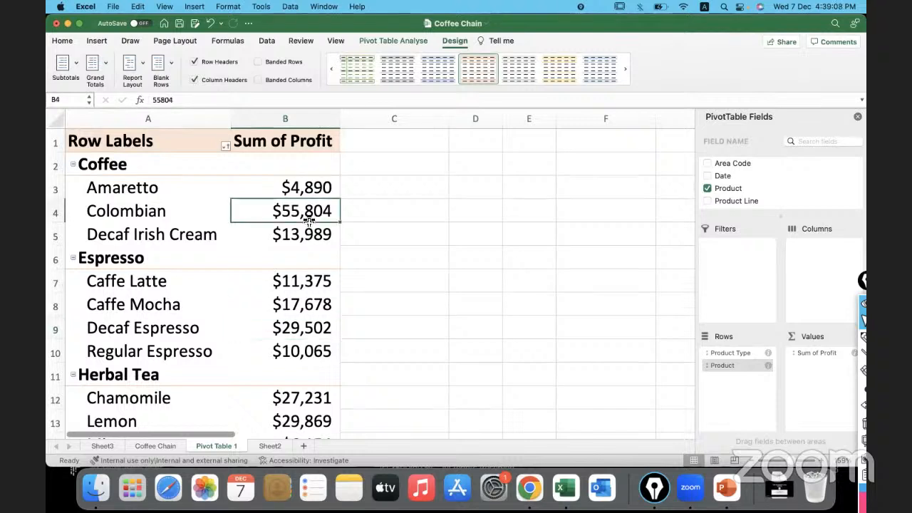
Step: Add the Sales field to the pivot table's values below Sum of Profit
drag(864, 281, 864, 435)
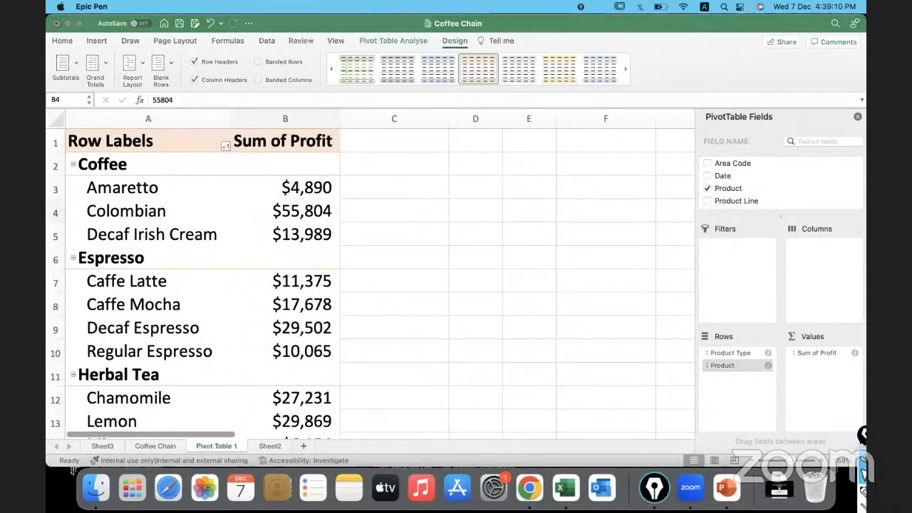
scroll(747, 178, down, 5)
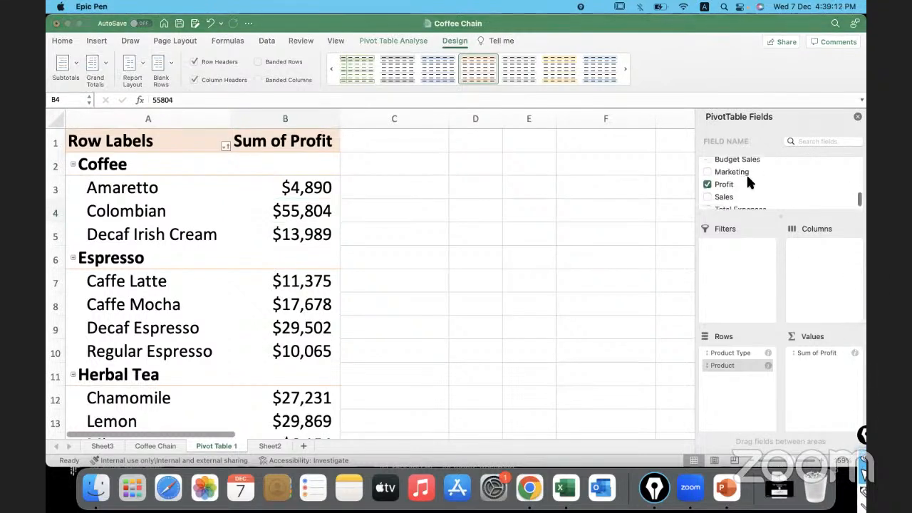
drag(724, 192, 827, 374)
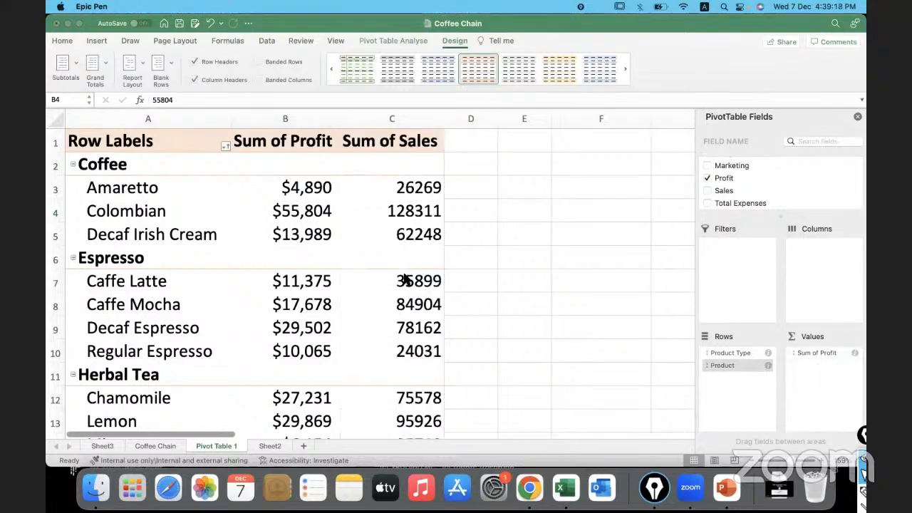
Step: Choose a Currency number format for the Sum of Sales value field, with red bracketed negatives and the $ English (United States) symbol
click(377, 187)
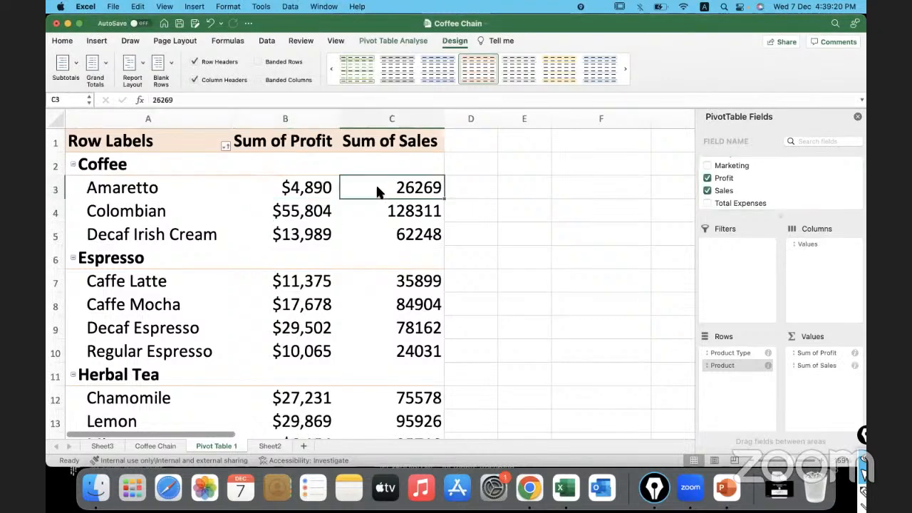
right_click(377, 187)
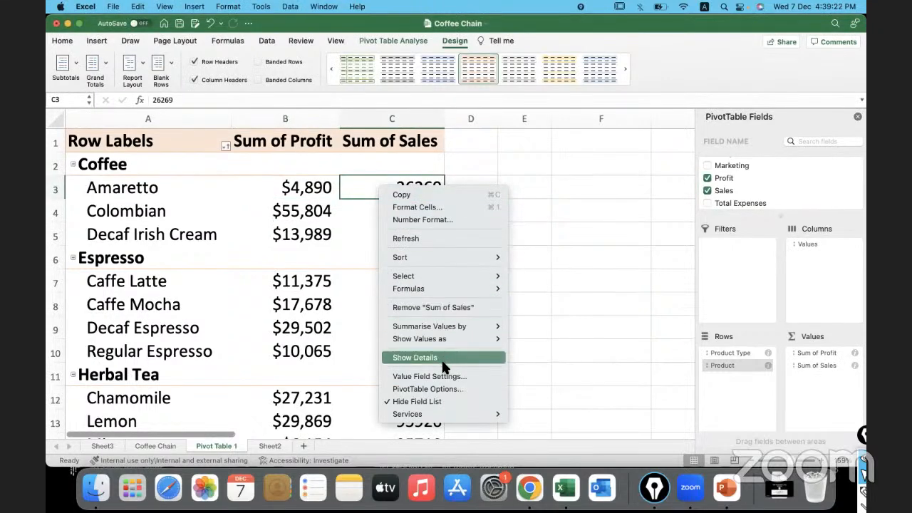
click(468, 378)
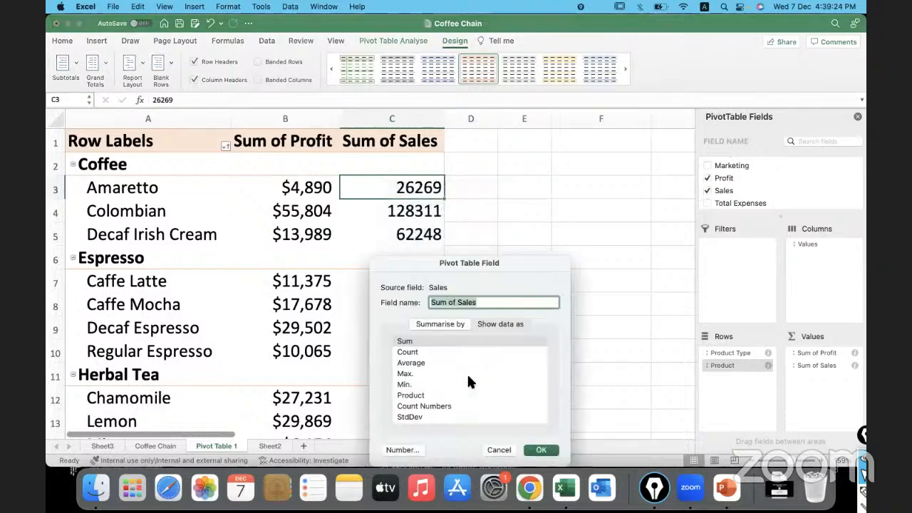
click(399, 450)
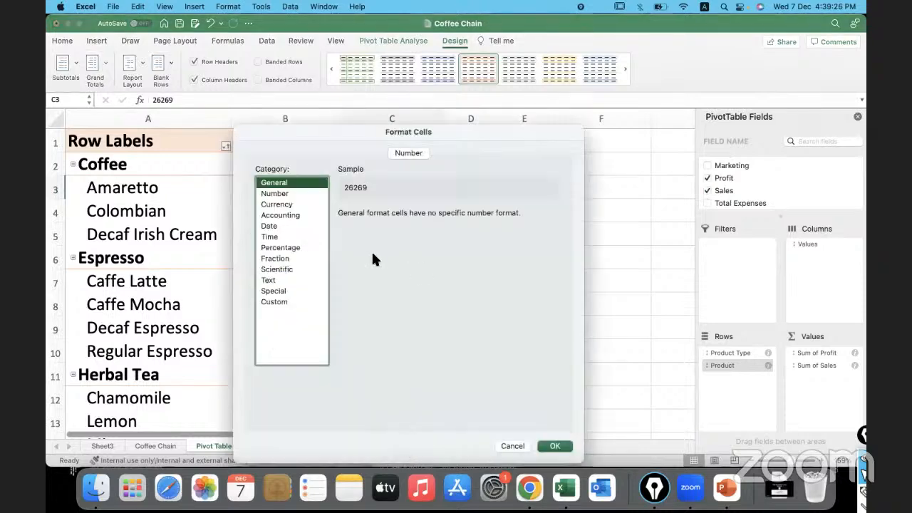
click(279, 205)
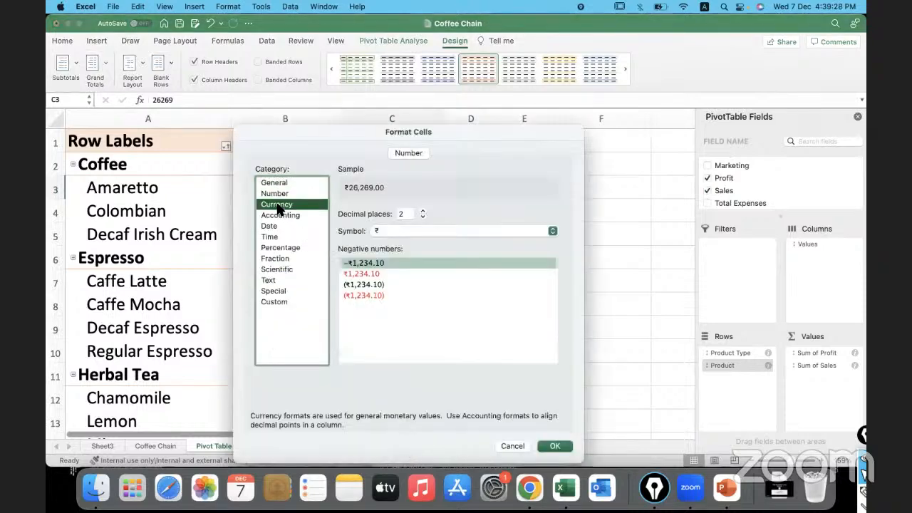
click(371, 284)
click(369, 295)
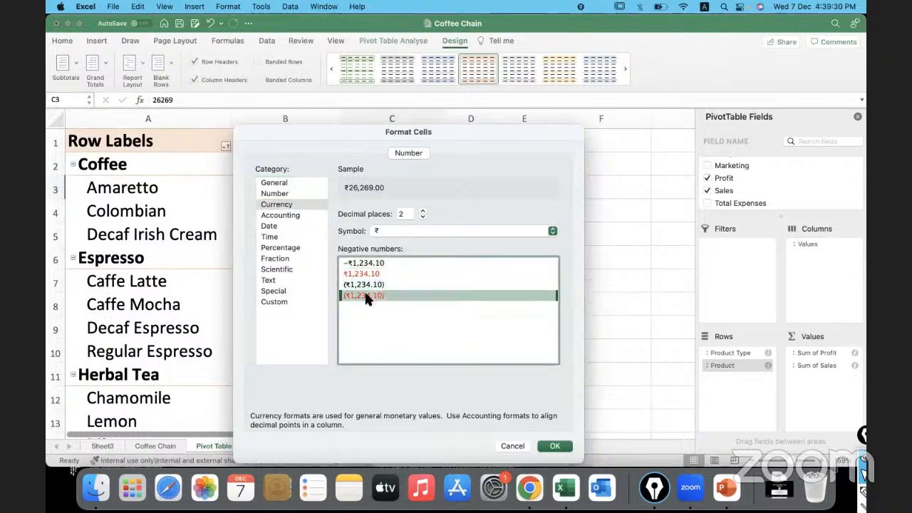
click(414, 230)
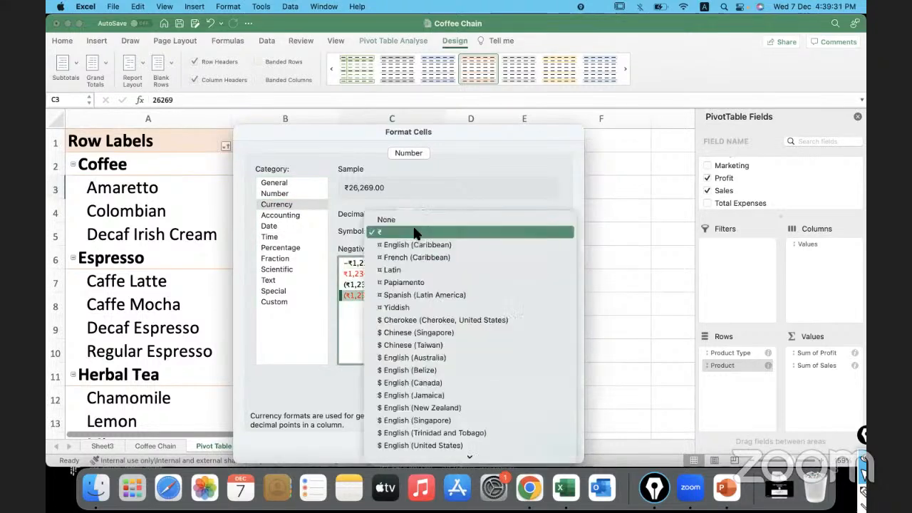
click(408, 446)
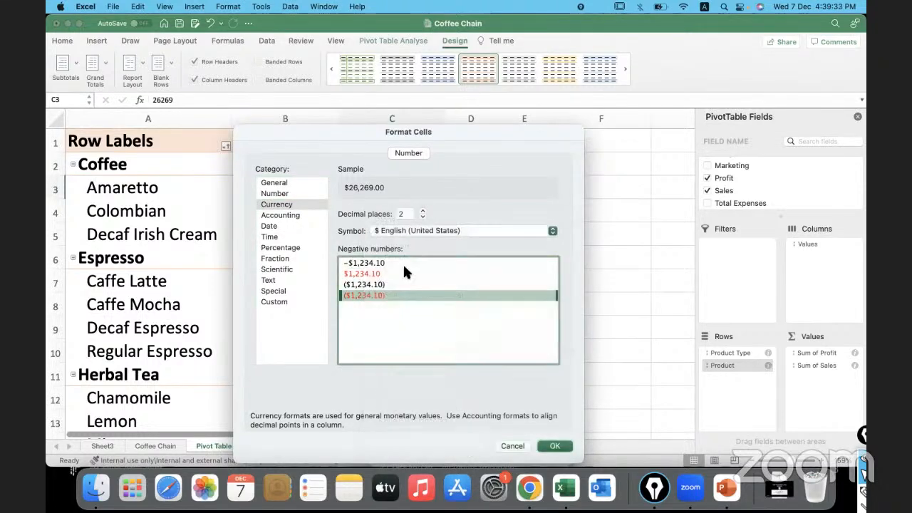
Step: Reduce the Sum of Sales currency format to 0 decimal places, apply it to the field and check the column
click(421, 216)
click(421, 216)
click(425, 316)
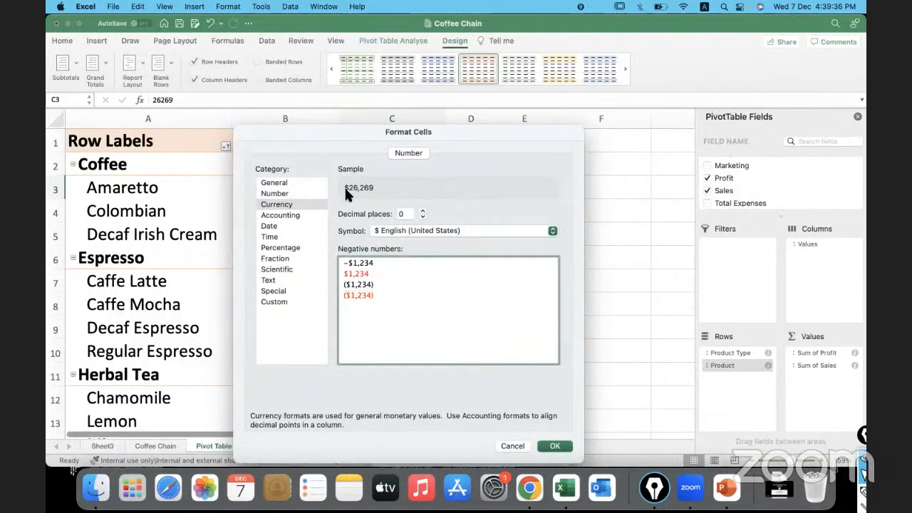
click(555, 446)
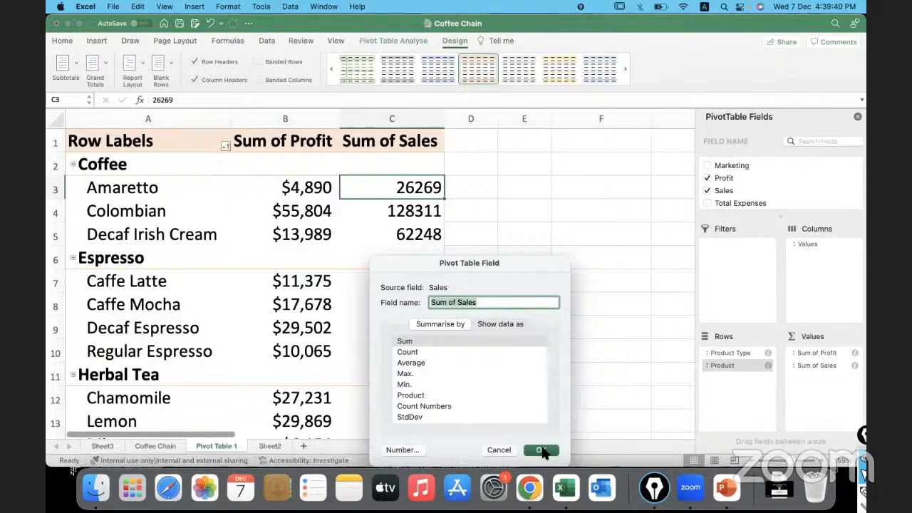
click(542, 450)
scroll(414, 320, down, 3)
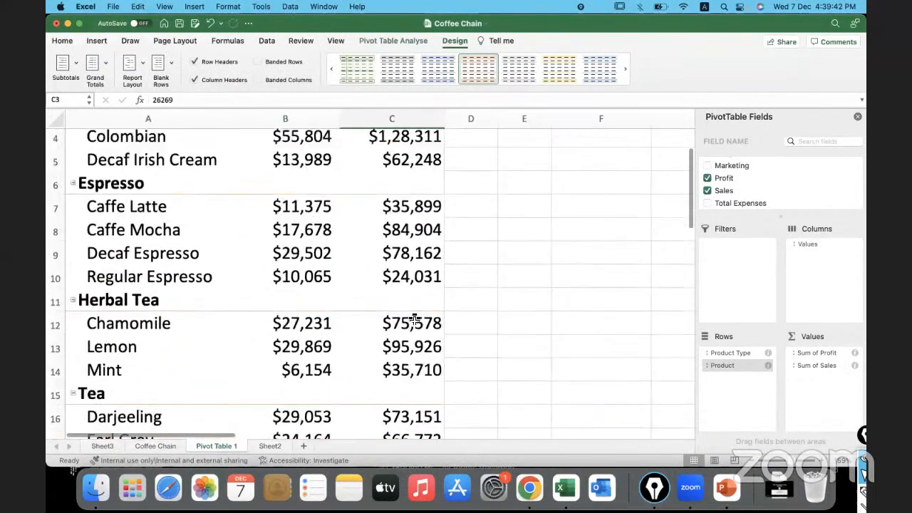
scroll(414, 320, up, 3)
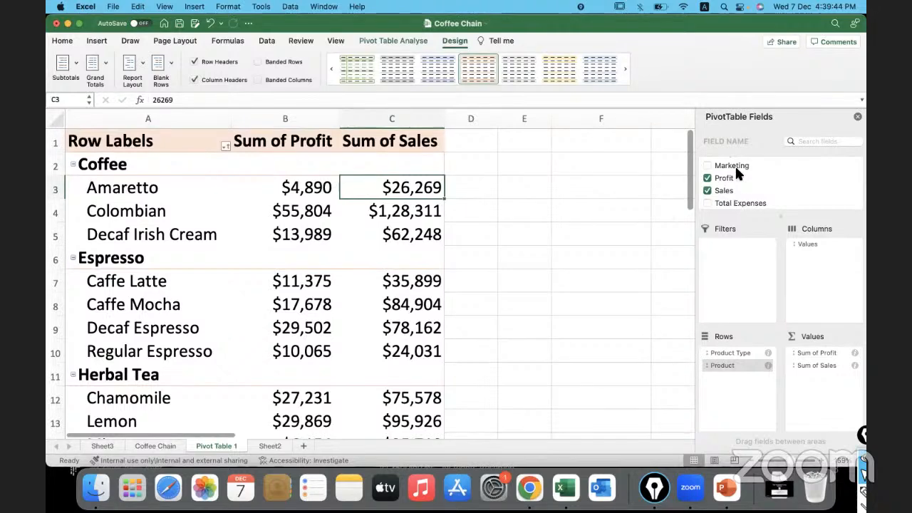
Step: Add the Budget Profit field to the pivot table's values and place it directly after Sum of Profit
scroll(737, 174, up, 3)
drag(730, 173, 826, 375)
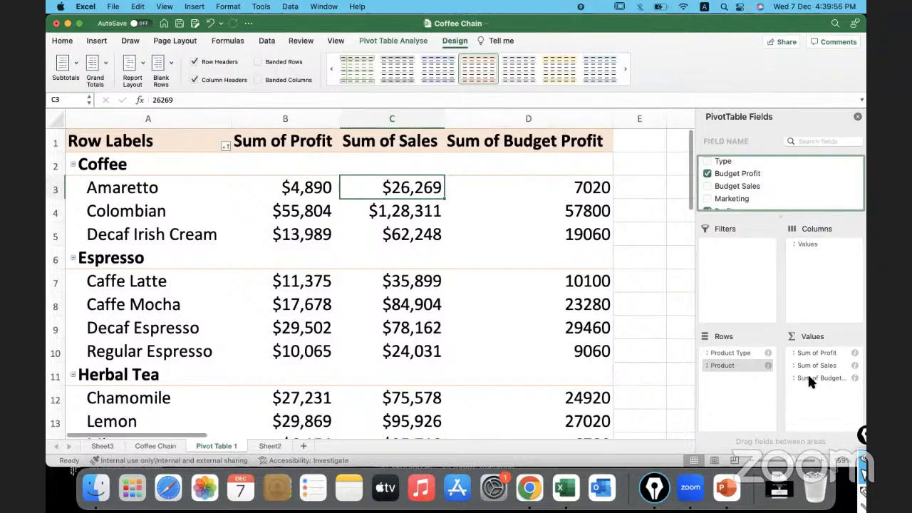
drag(807, 377, 824, 354)
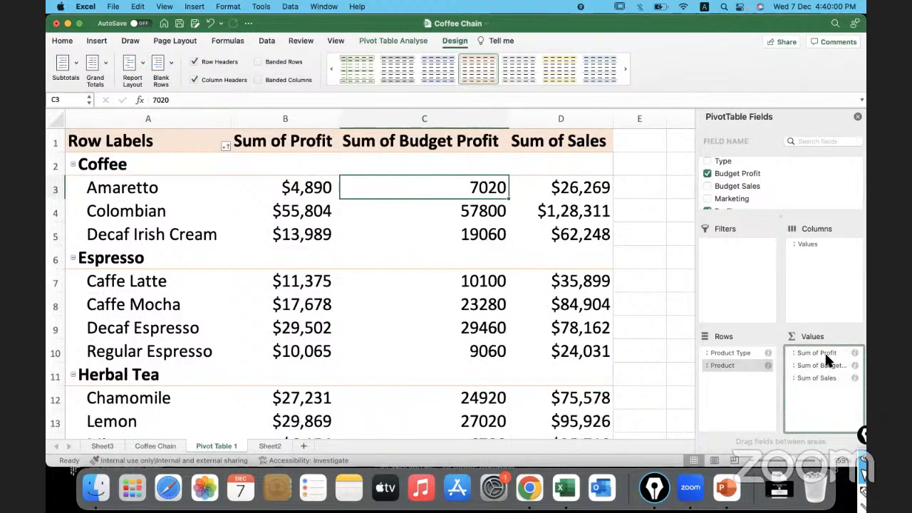
Step: Add the Budget Sales field as the last pivot table value and review the profit, budget profit and budget sales column headers
drag(741, 191, 828, 393)
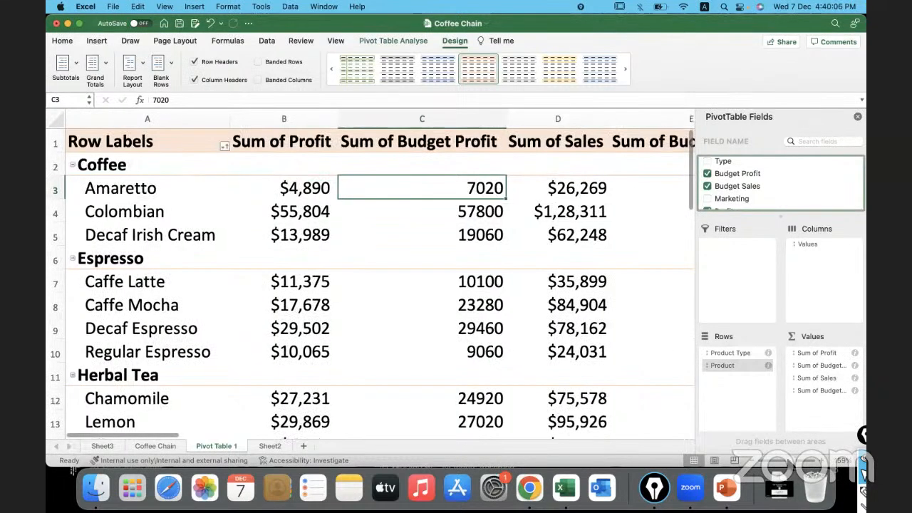
drag(793, 461, 785, 461)
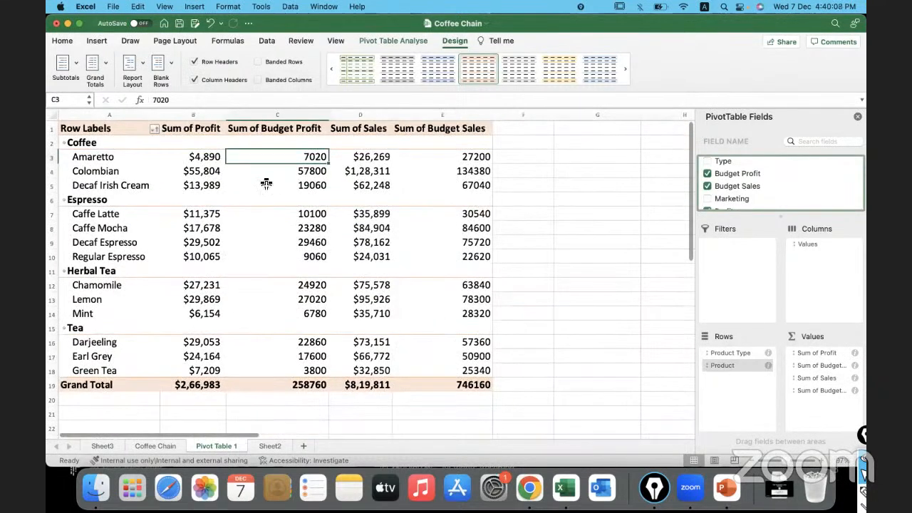
click(195, 129)
click(277, 129)
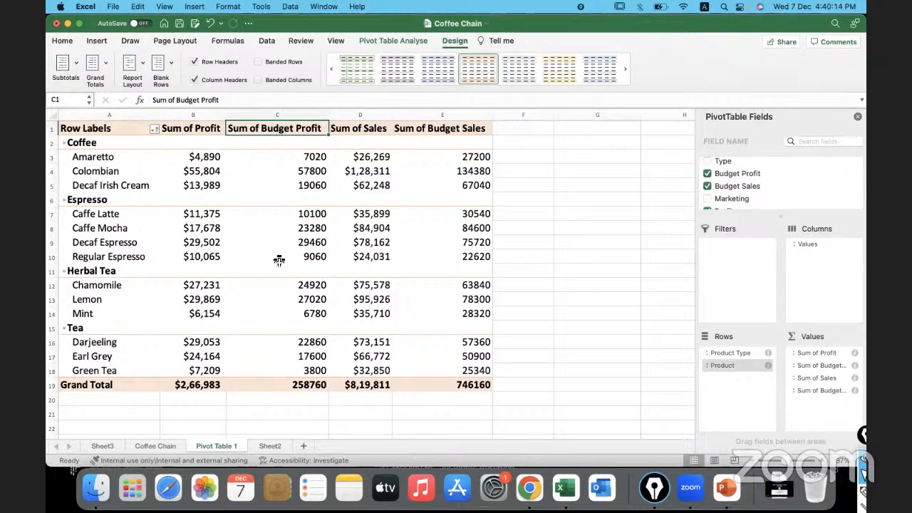
click(430, 130)
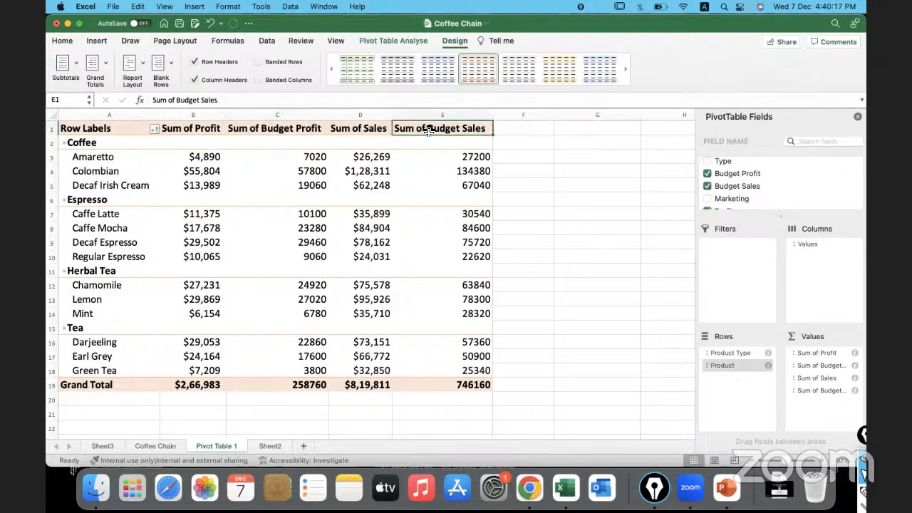
click(262, 129)
click(62, 42)
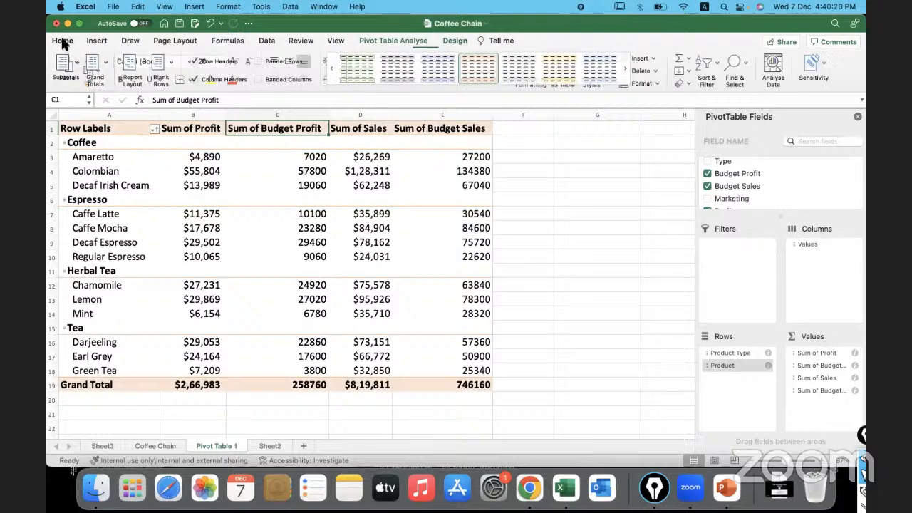
click(301, 116)
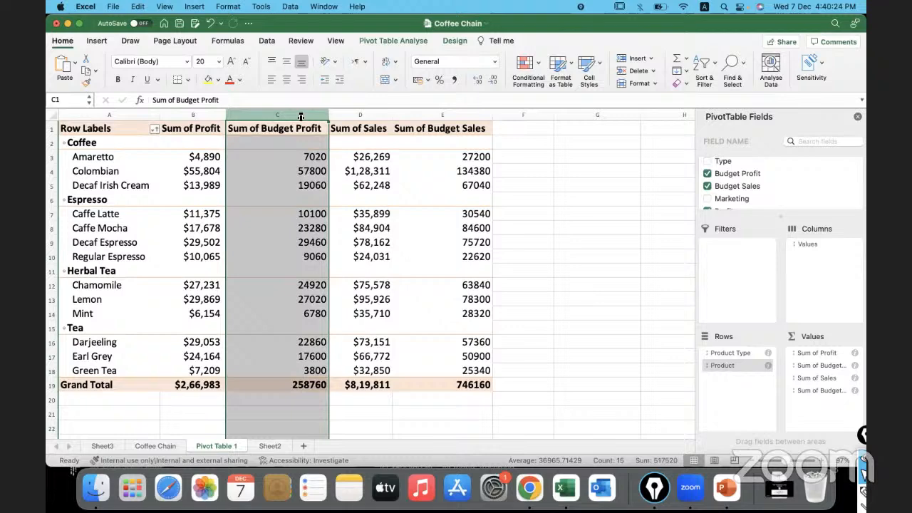
click(495, 61)
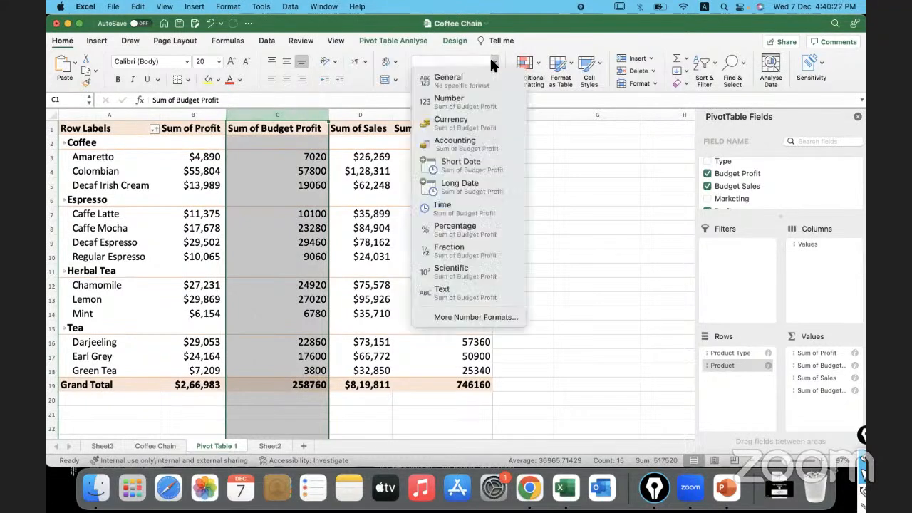
click(313, 187)
Step: Choose a Currency number format with 0 decimal places for the Sum of Budget Profit value field
click(281, 166)
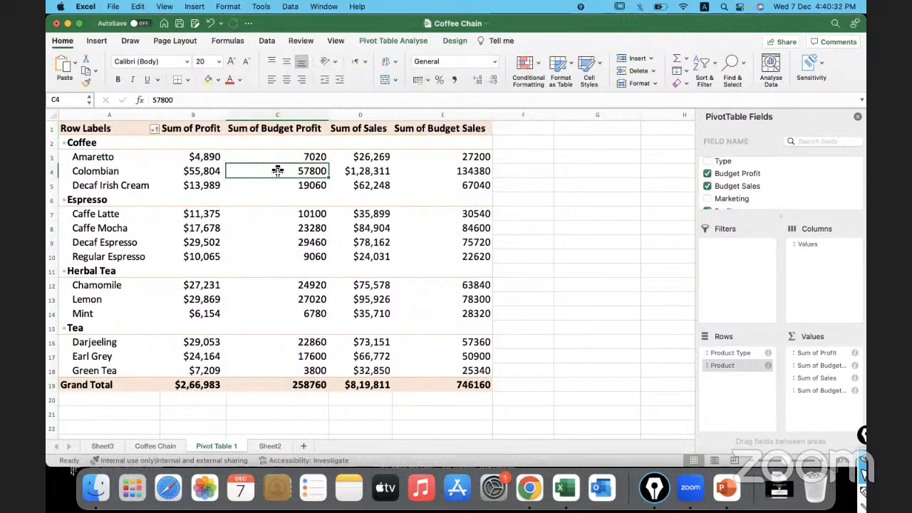
right_click(278, 171)
click(346, 358)
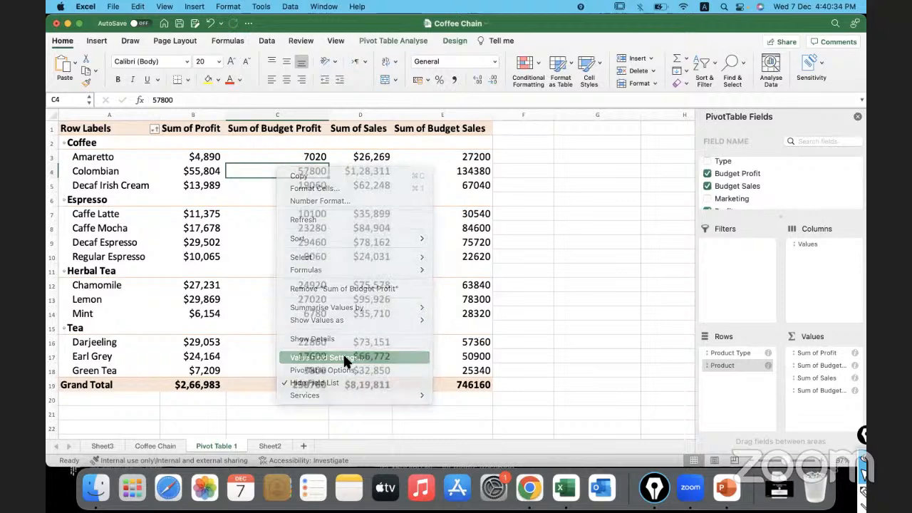
click(267, 438)
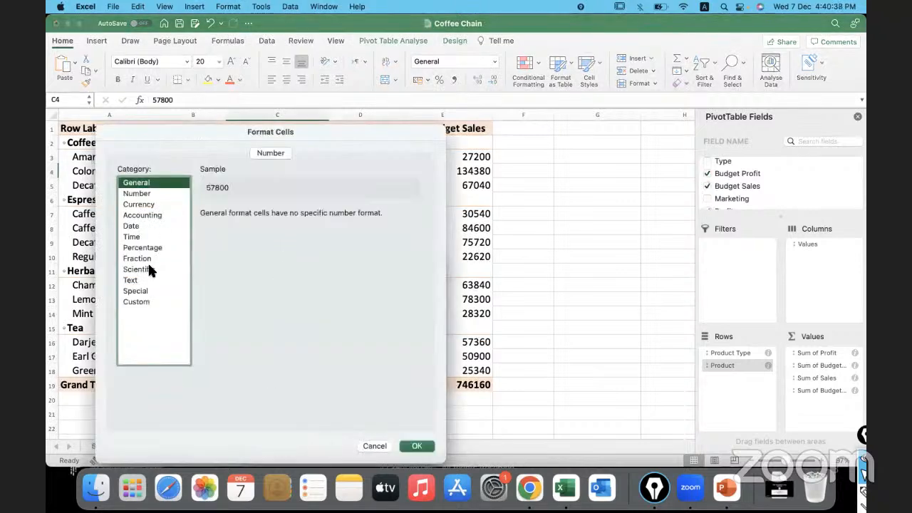
click(152, 205)
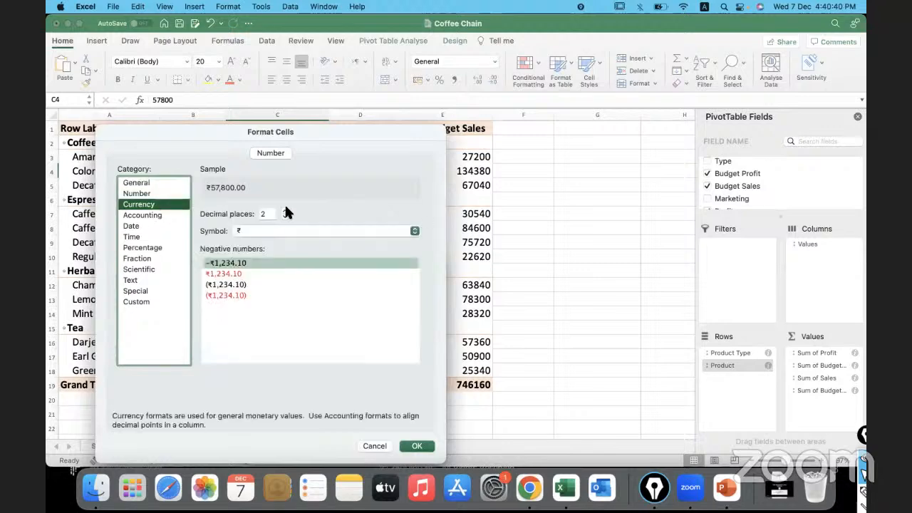
click(283, 217)
click(284, 216)
Step: Set the Budget Profit currency symbol to $ English (United States) with red bracketed negatives and apply the format to the field
click(291, 231)
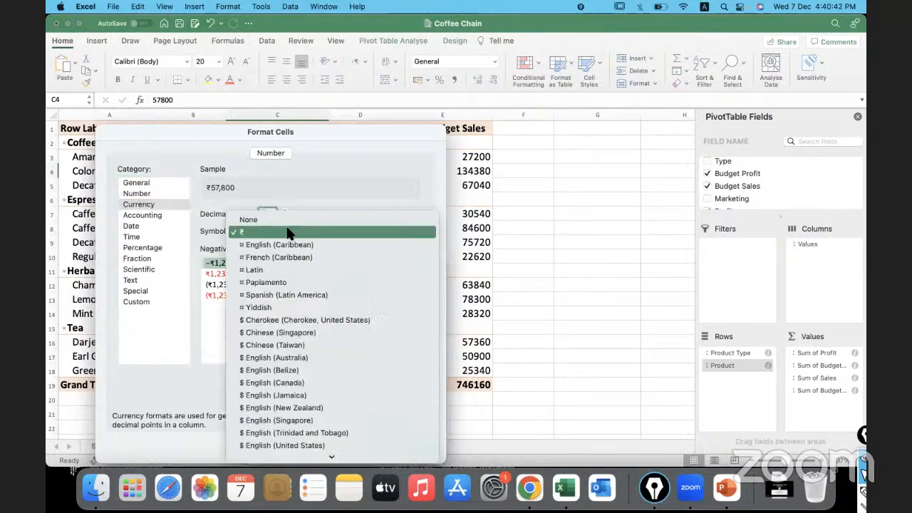
click(270, 445)
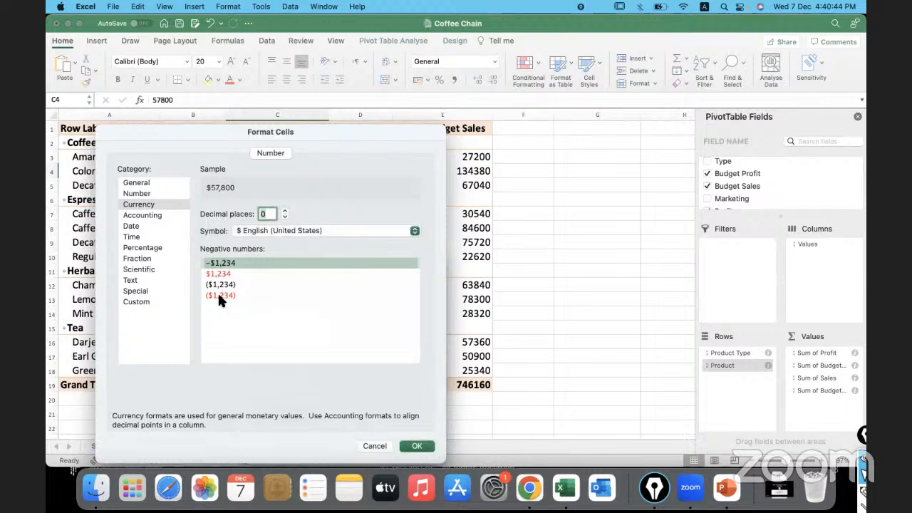
click(218, 293)
click(419, 446)
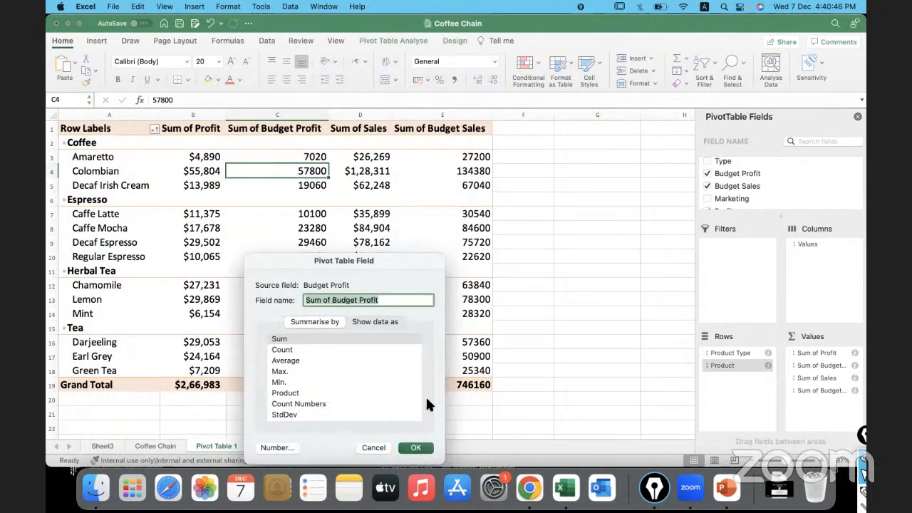
click(418, 447)
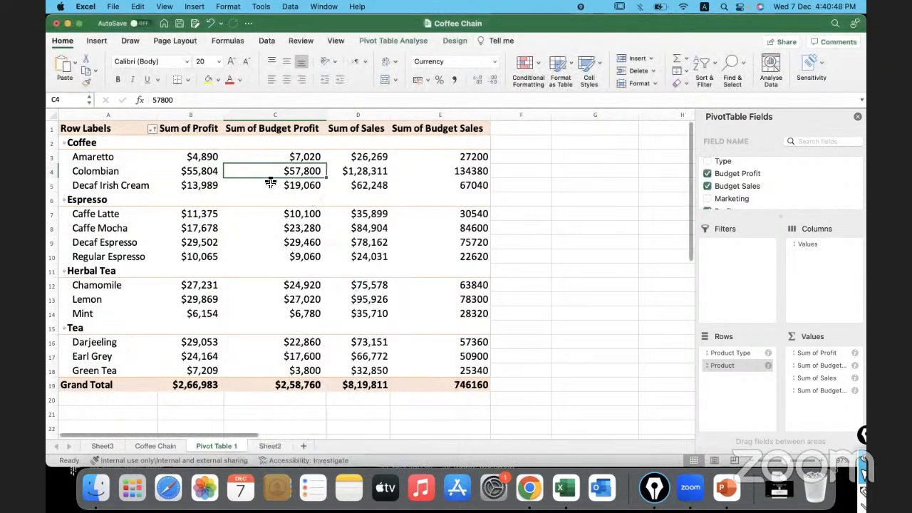
Step: Rename the Sum of Profit column header in B1 as "Actual Profit"
click(210, 130)
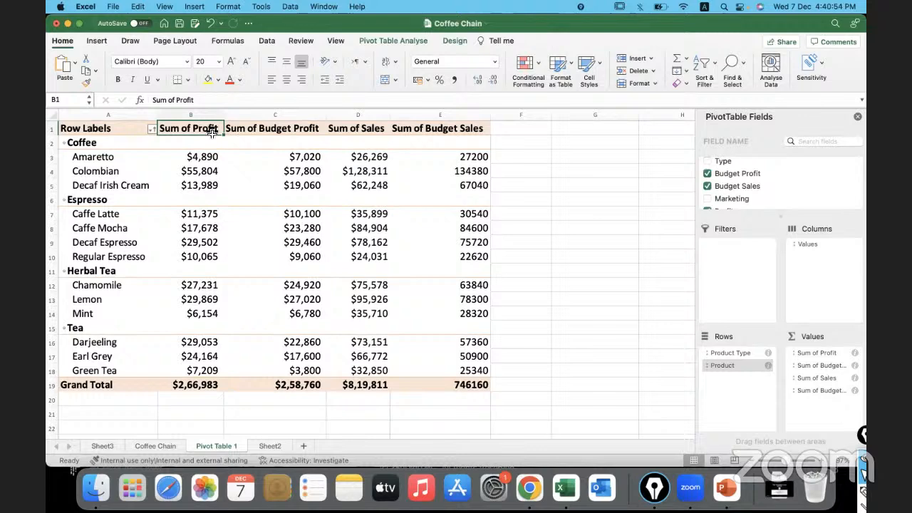
text(pr)
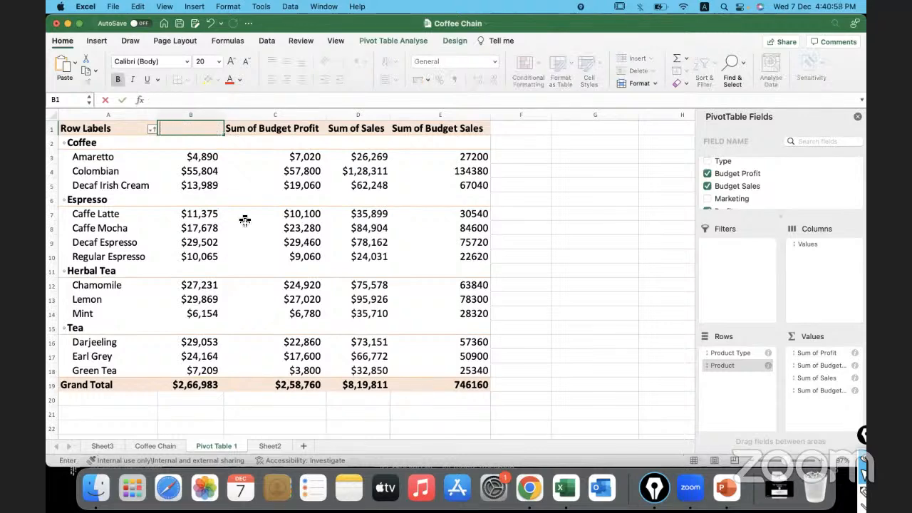
text(Profit)
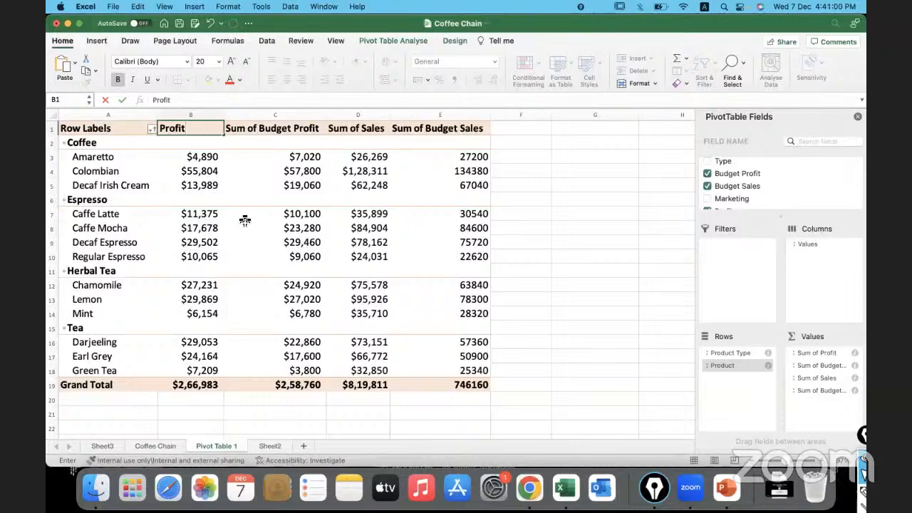
click(162, 127)
text(A)
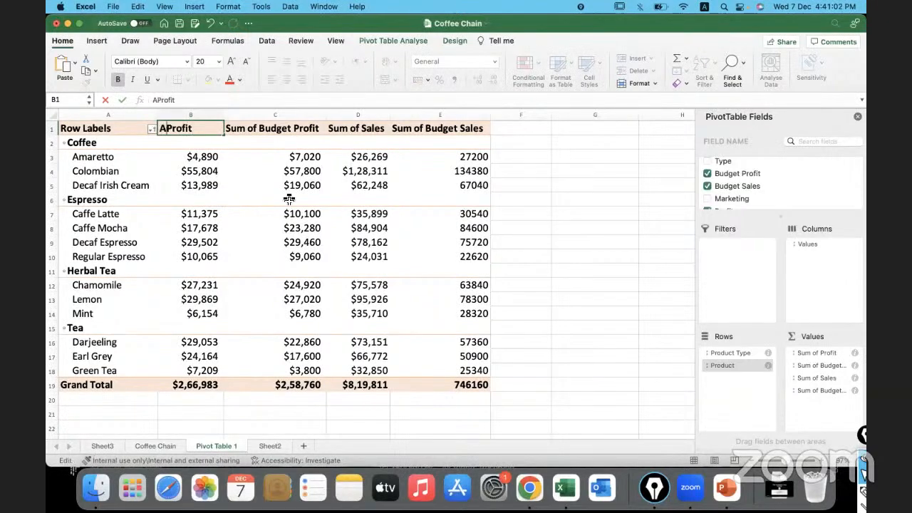
text(ctual)
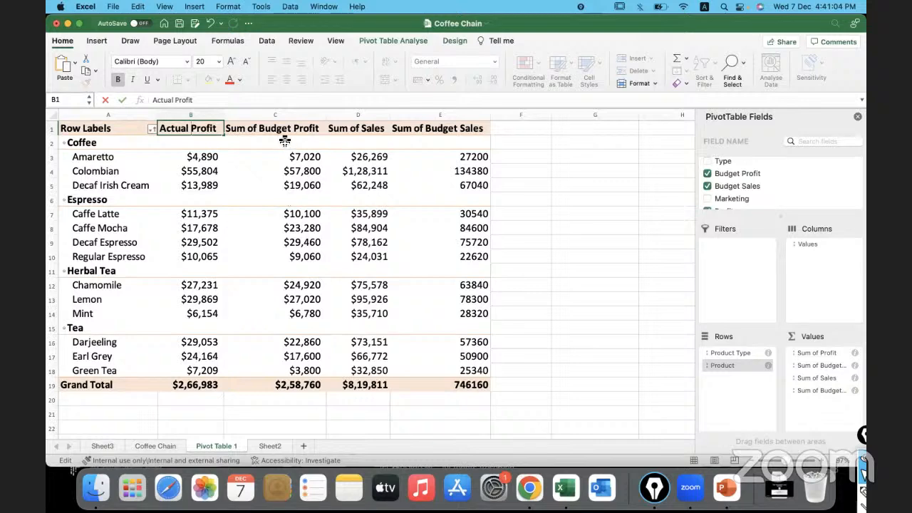
Step: Rename the Sum of Budget Profit column header in C1 as "Target Profit"
click(279, 130)
text(Ta)
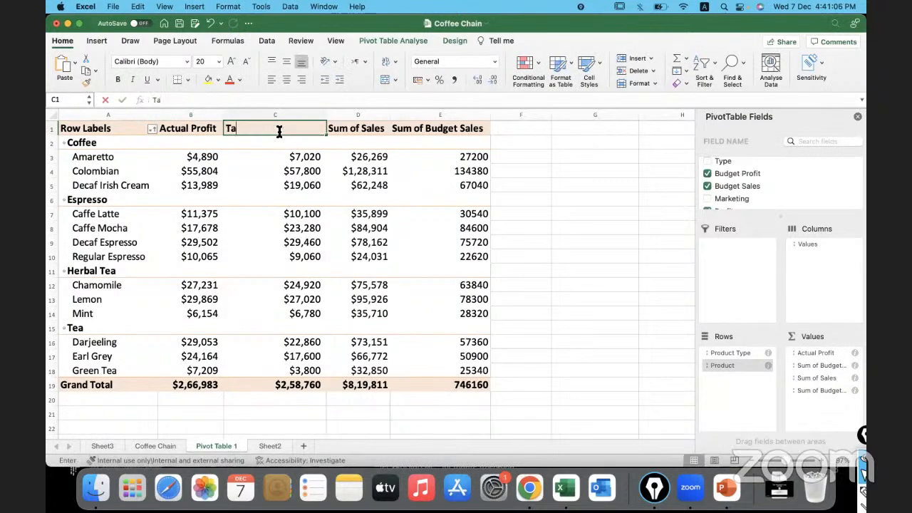
text(rget profit)
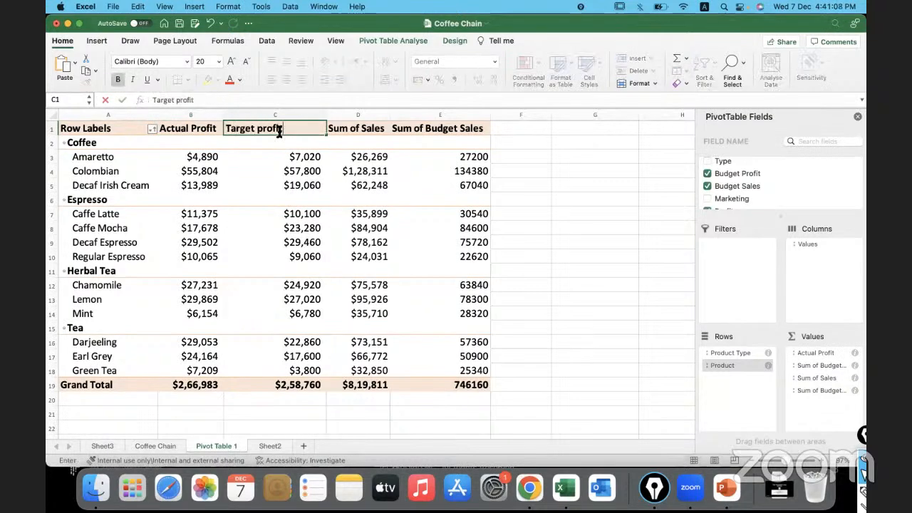
click(257, 128)
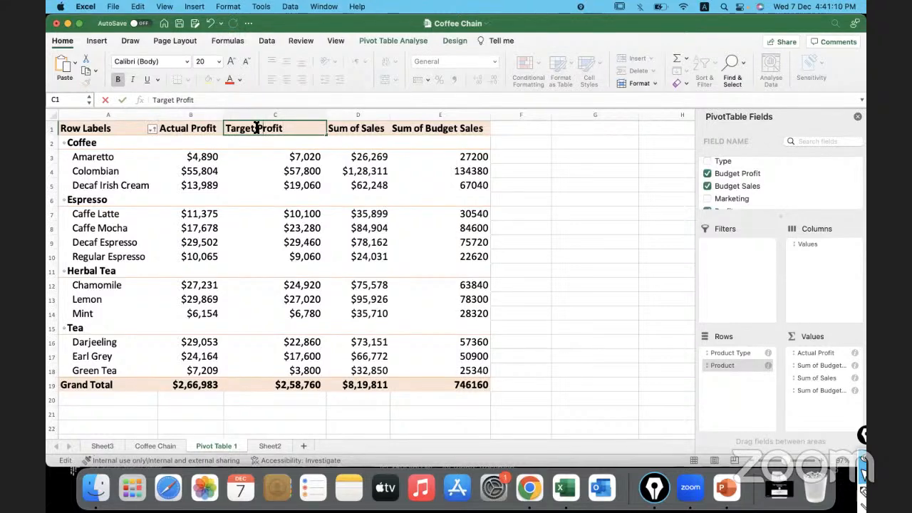
Step: Rename the Sum of Sales header as "Actual Sales" and the Sum of Budget Sales header as "Target Sales"
click(355, 128)
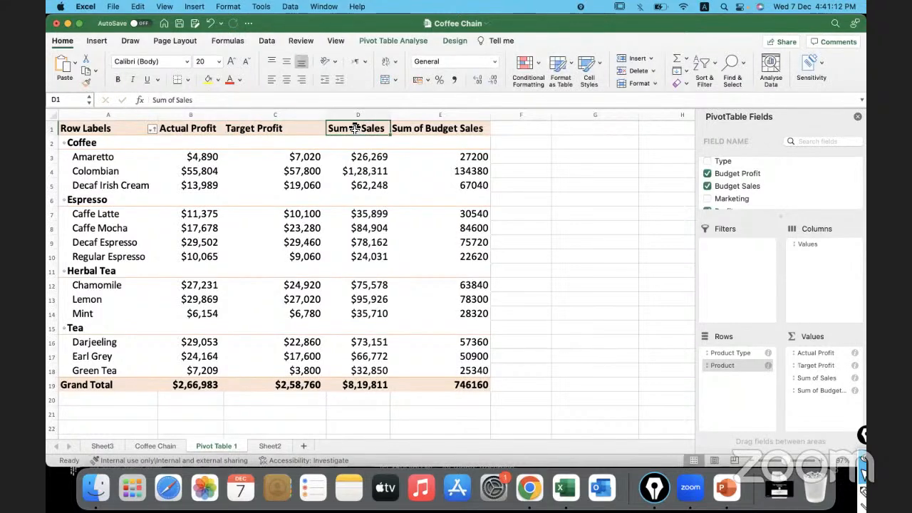
text(Actual)
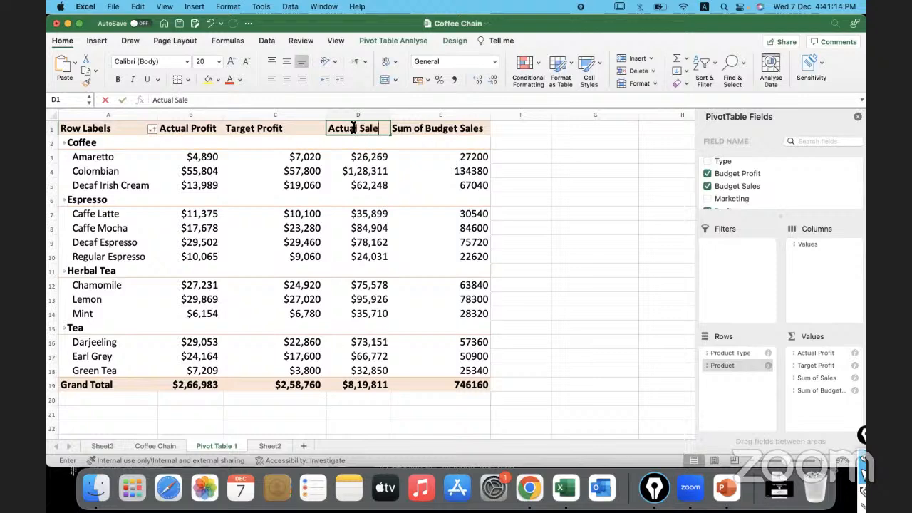
click(432, 128)
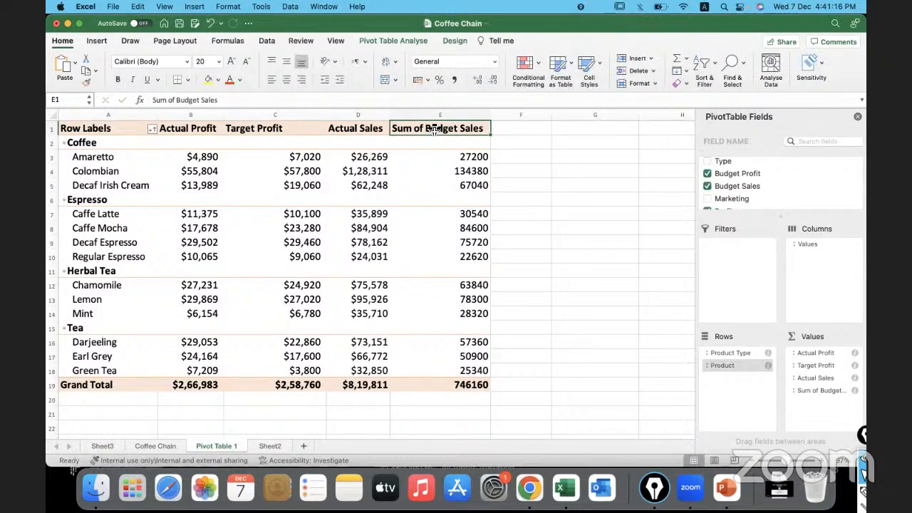
text(Target)
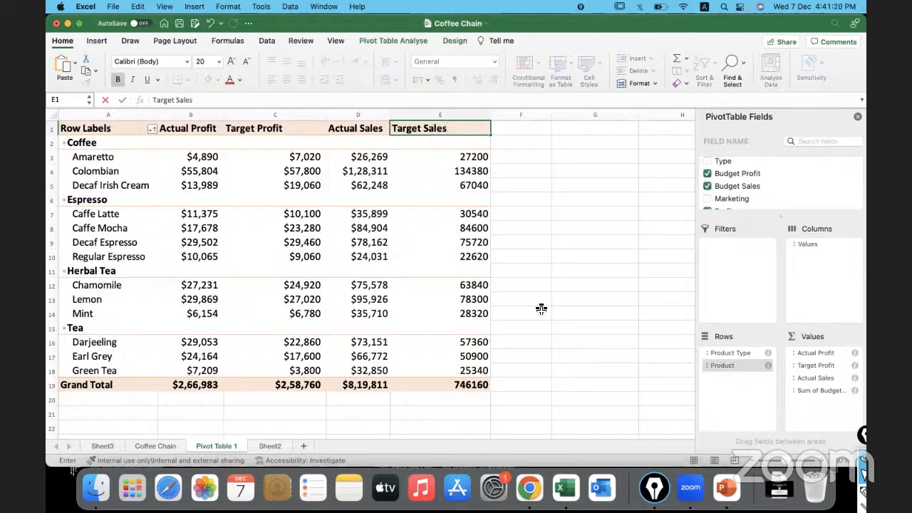
click(443, 157)
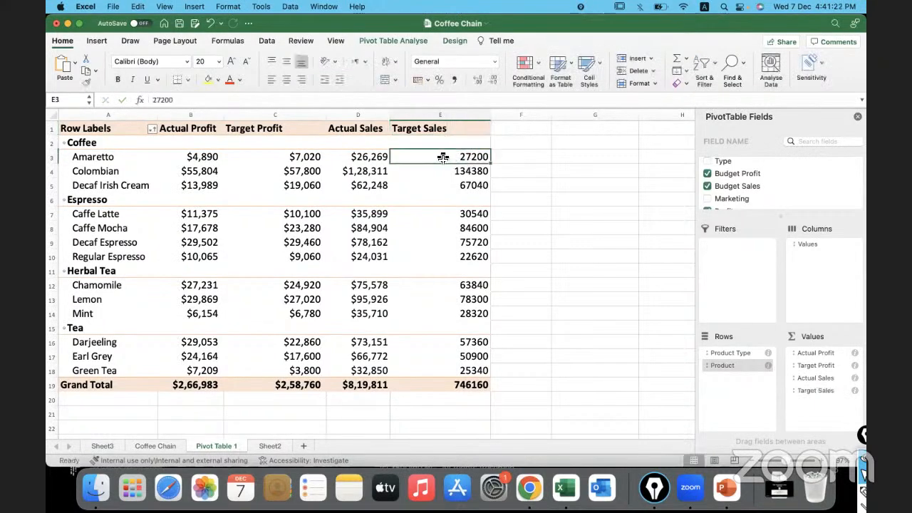
click(370, 132)
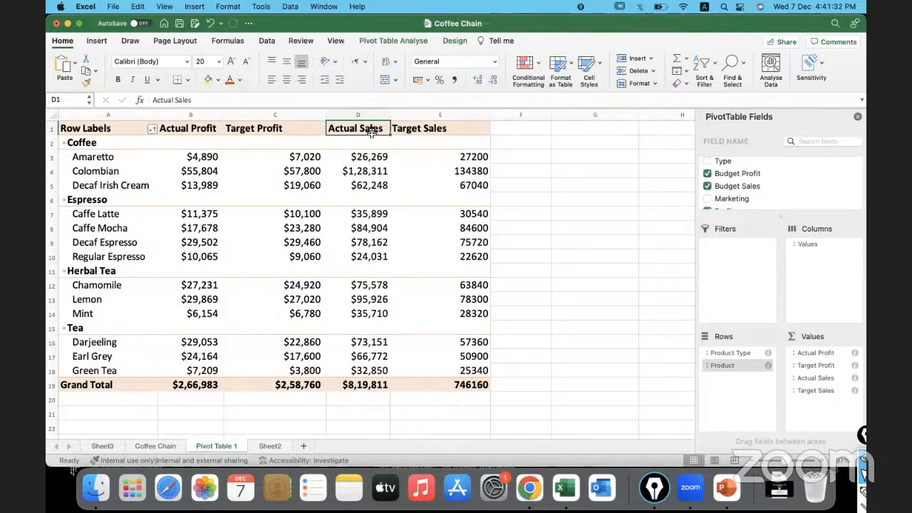
Step: Relabel the pivot table's Grand Total row in A19 as "Grand Totals at Column Level"
click(125, 384)
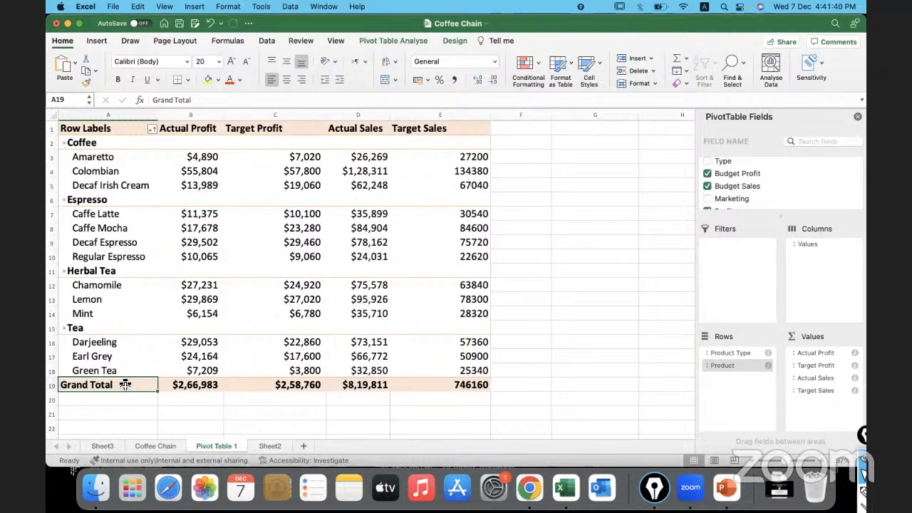
double_click(125, 385)
click(412, 205)
text(Gra)
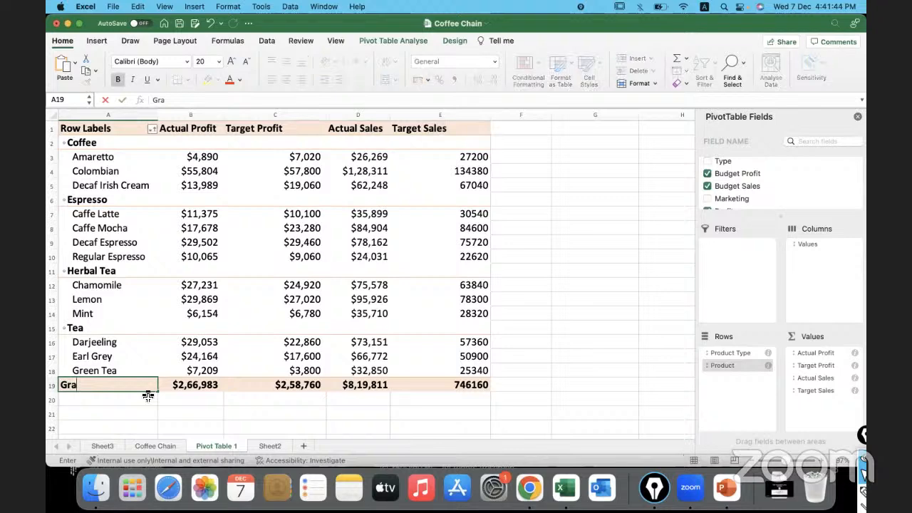
text(nd Totals)
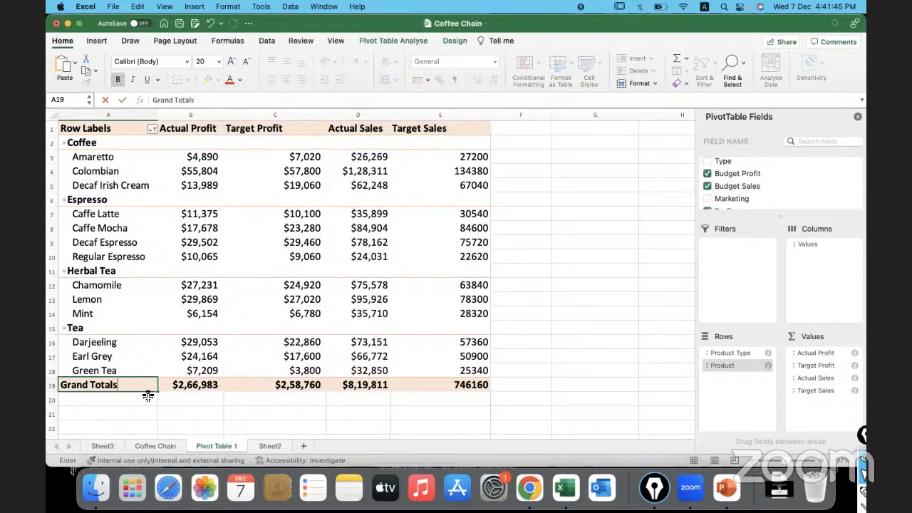
text( at Column)
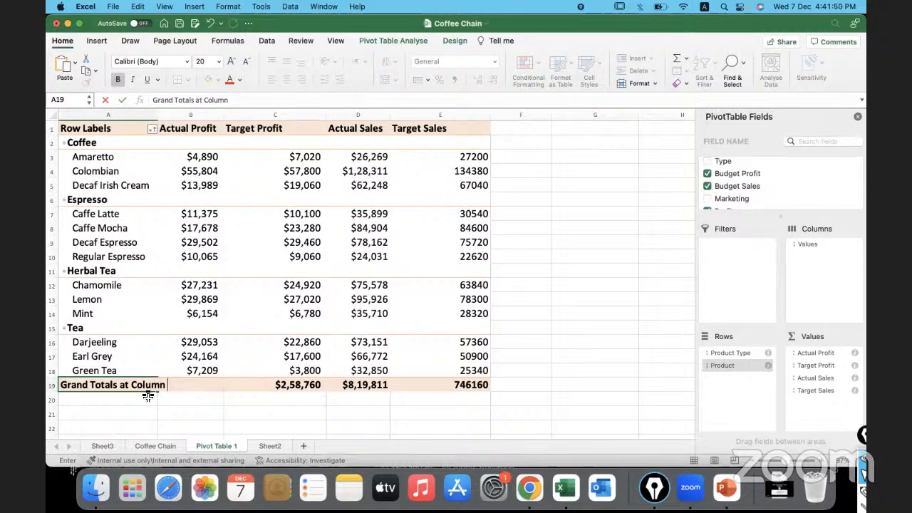
text( Level)
key(Return)
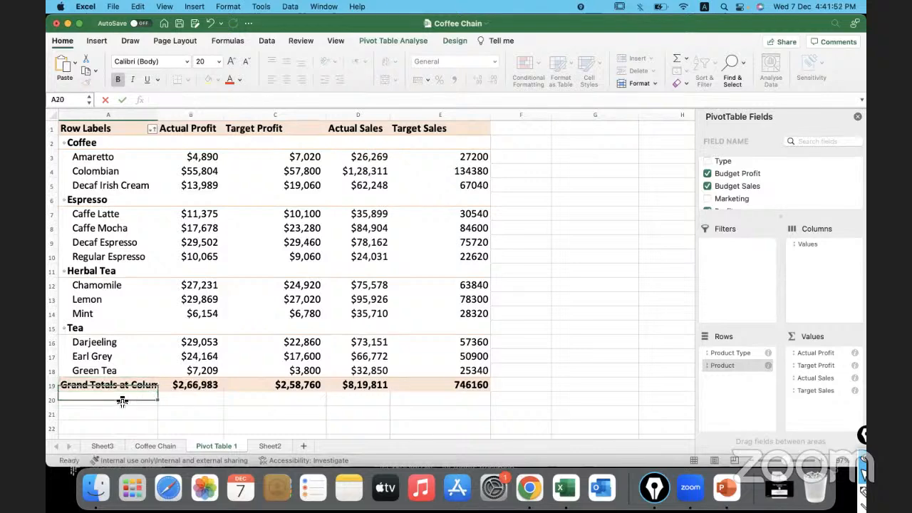
Step: Shorten the total row's label in A19 back to "Grand Total"
click(119, 388)
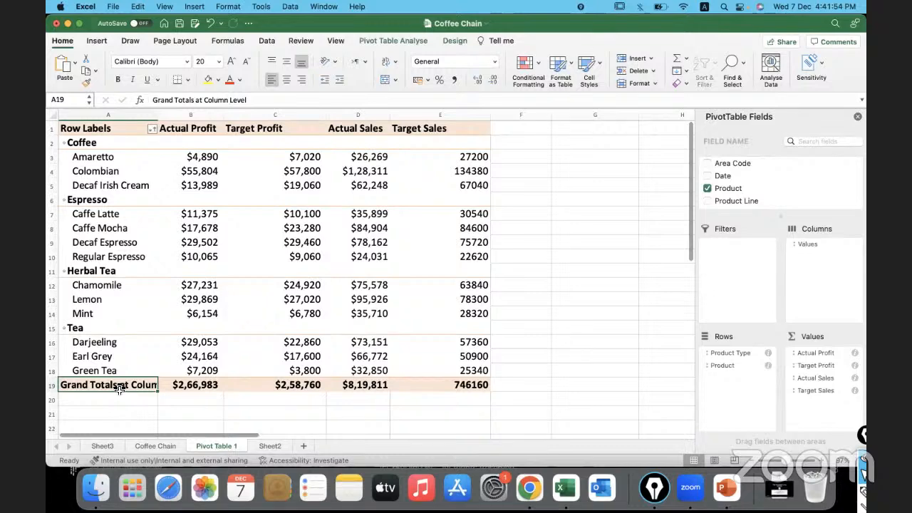
drag(248, 100, 192, 101)
text(s)
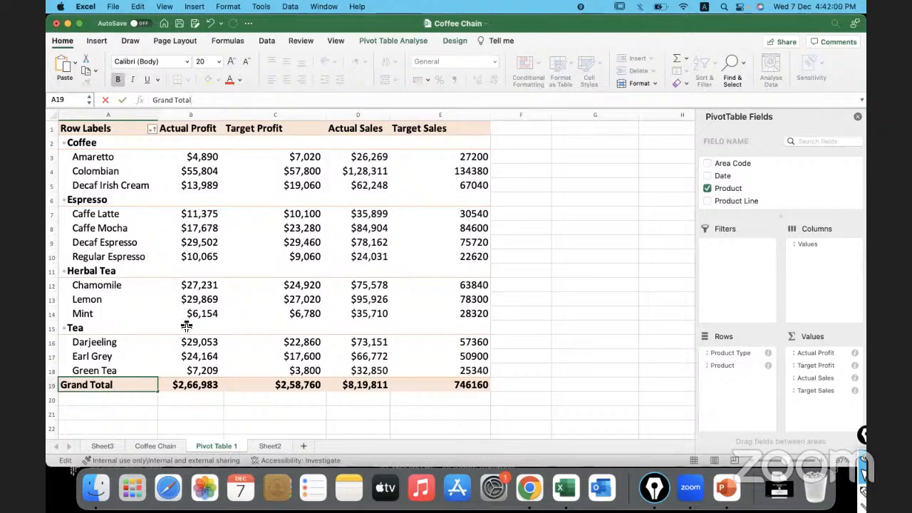
key(Return)
key(Return)
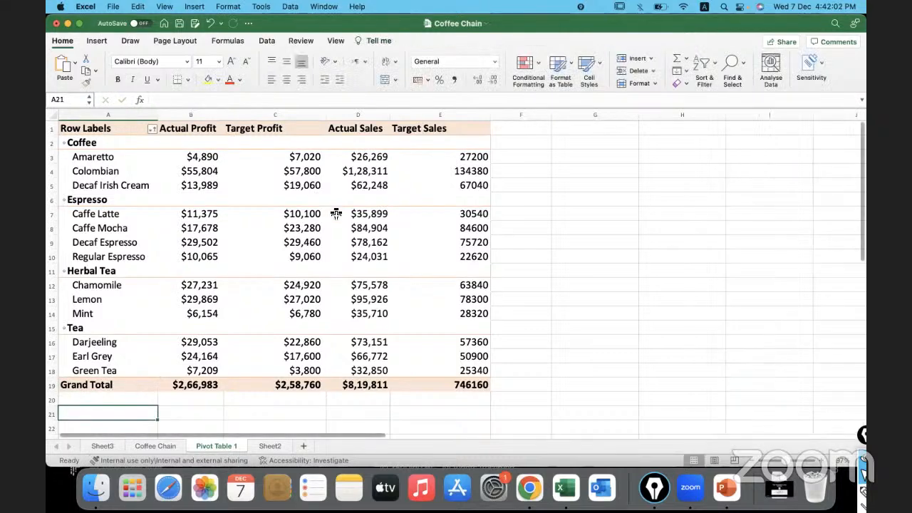
Step: Delete the Sheet3 worksheet that holds the product-only pivot table, confirming its removal
click(410, 228)
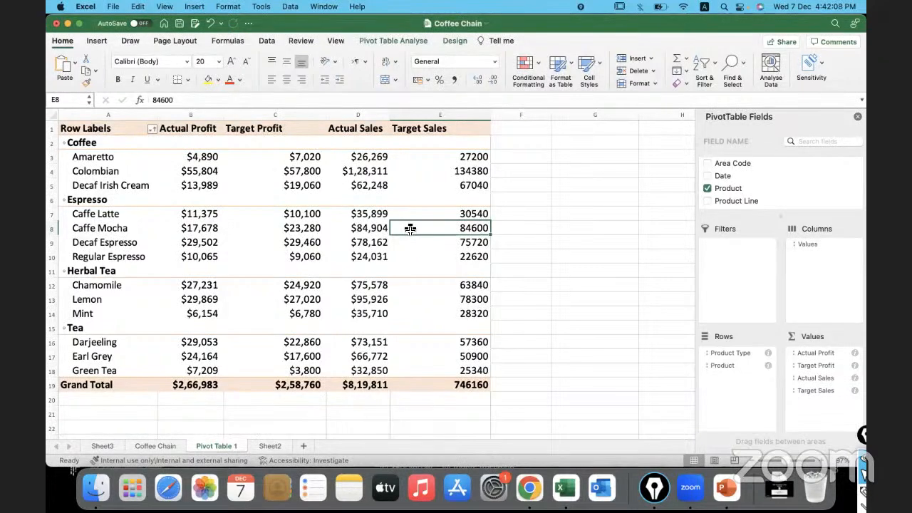
click(151, 446)
click(102, 446)
right_click(102, 446)
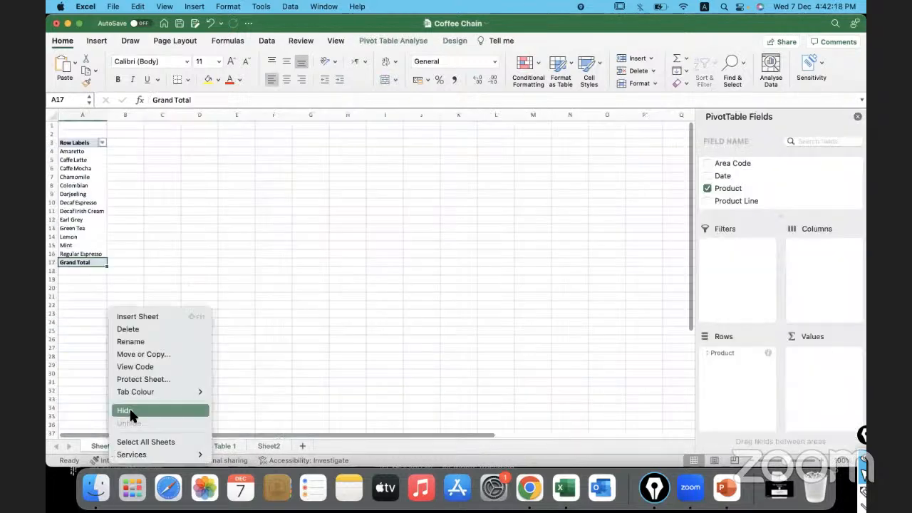
key(Escape)
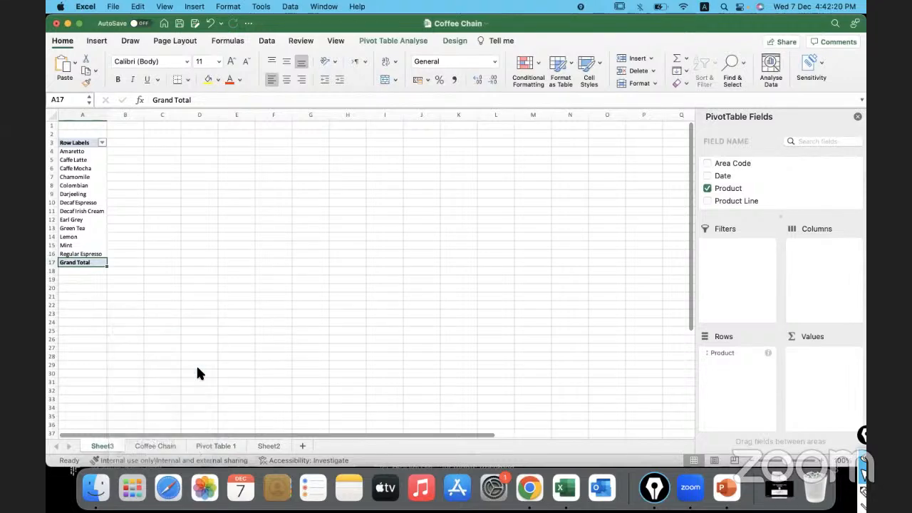
click(488, 204)
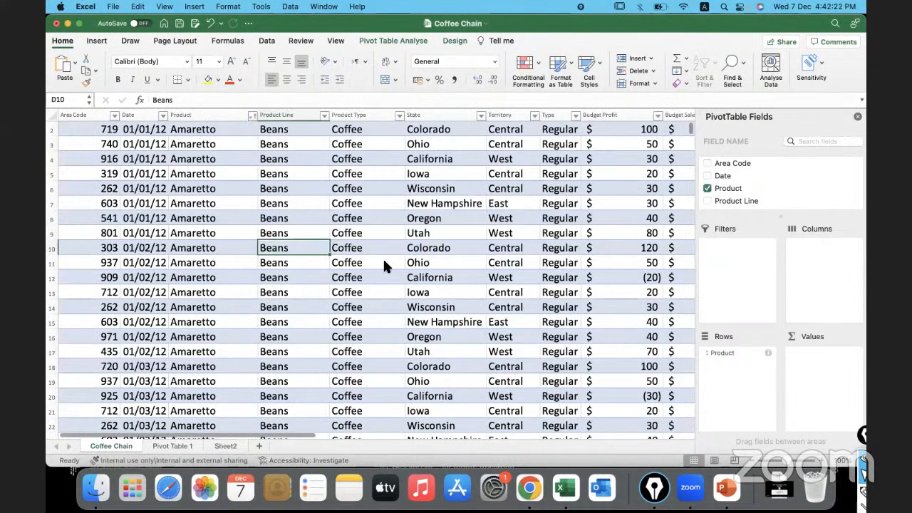
Step: Delete the empty Sheet2 worksheet
click(234, 445)
right_click(234, 446)
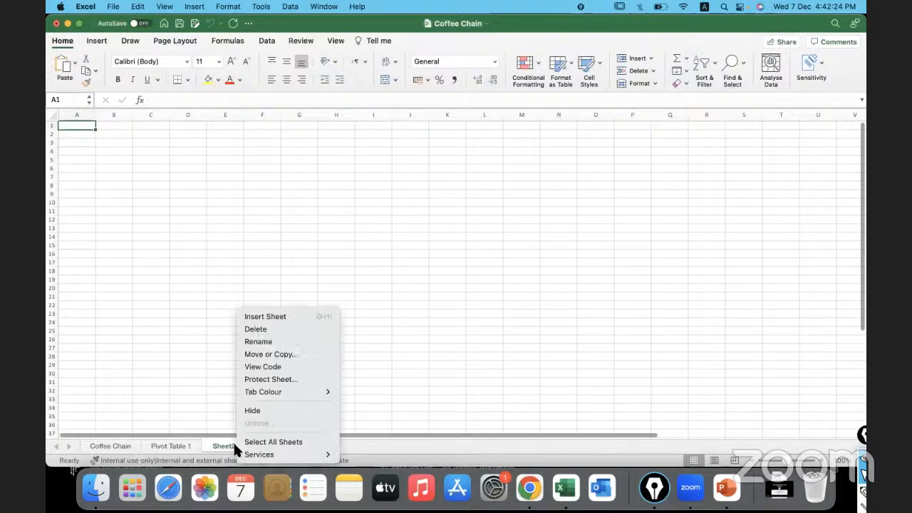
click(274, 330)
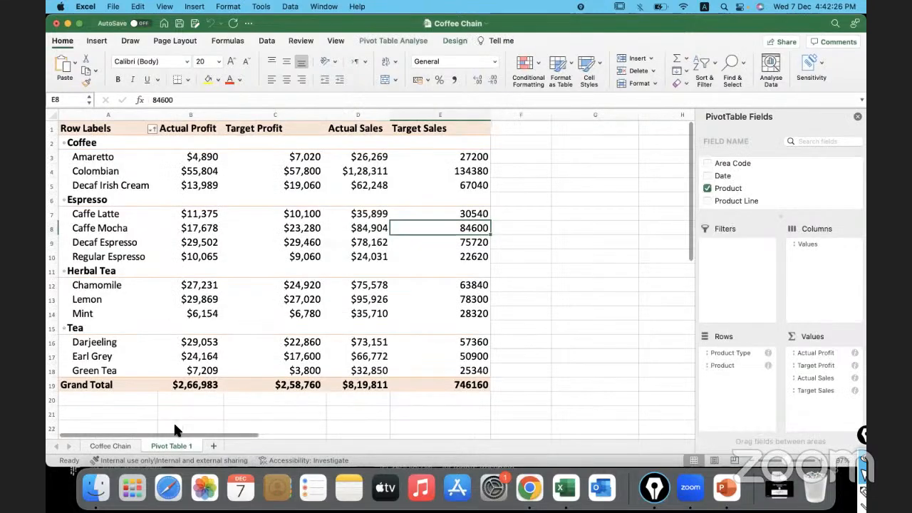
Step: Create a pivot table from the CoffeeChain_Data table on the Coffee Chain sheet, placing it on a new worksheet
click(110, 446)
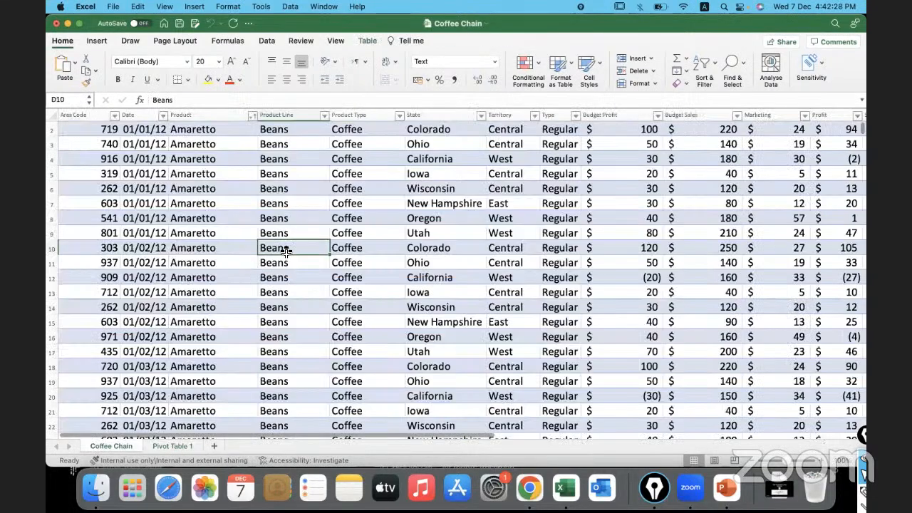
scroll(280, 182, up, 1)
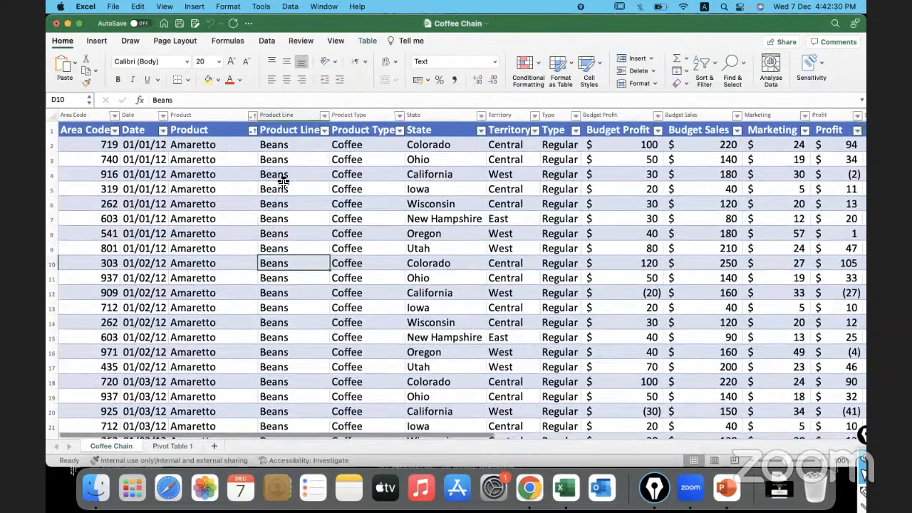
click(244, 171)
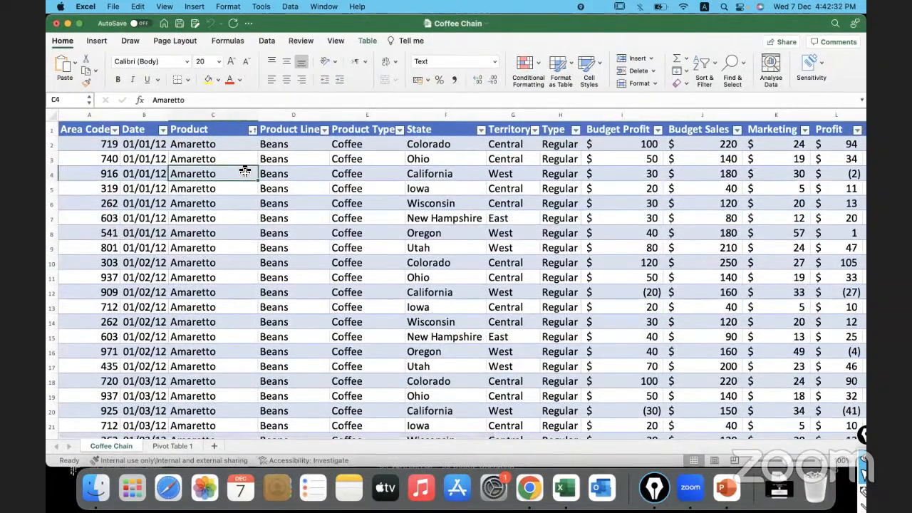
click(96, 41)
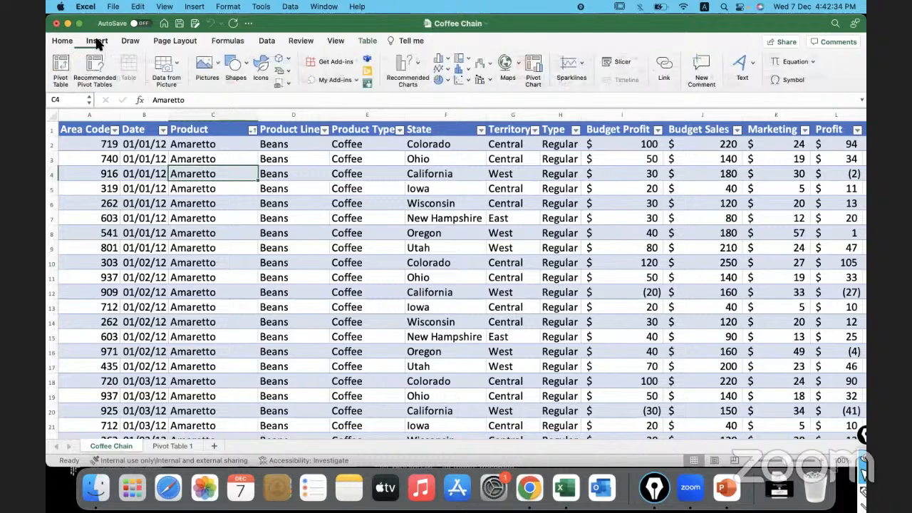
click(62, 74)
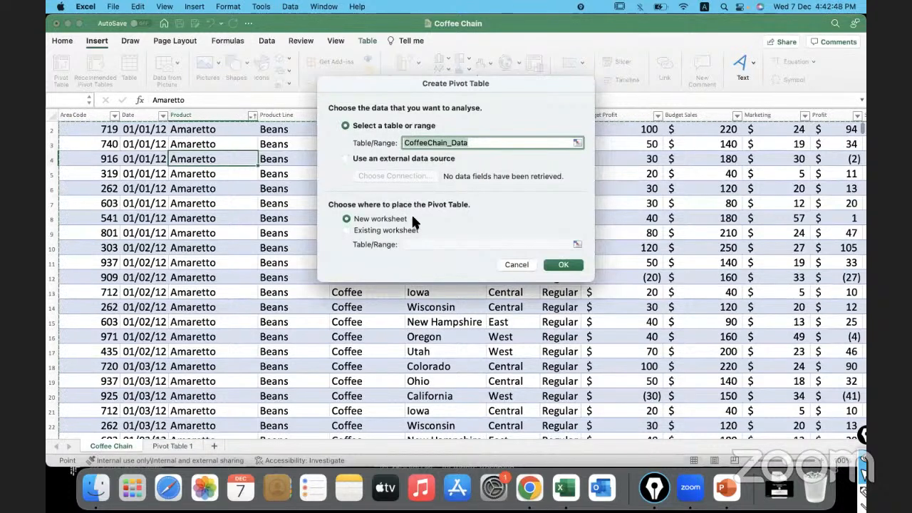
click(561, 265)
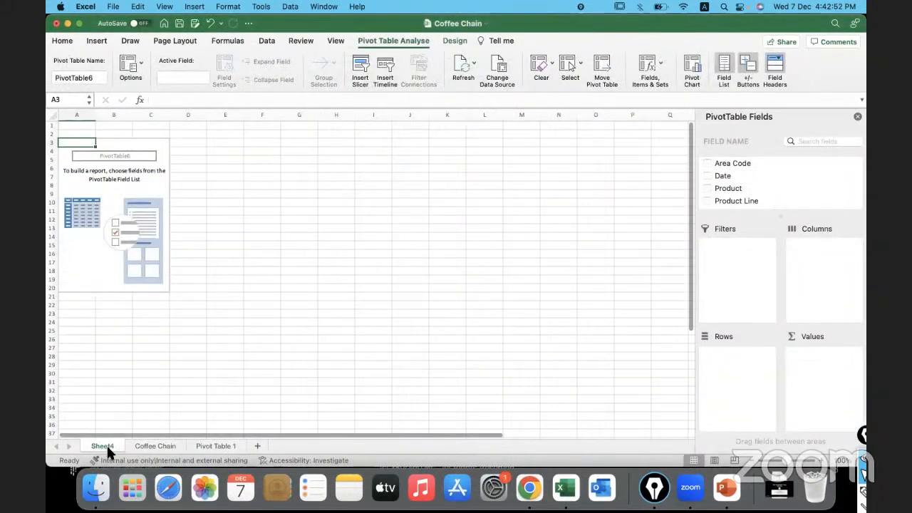
Step: Move the new pivot worksheet behind Pivot Table 1 and rename it "Pivot table 2"
drag(256, 446, 249, 445)
double_click(234, 446)
text(P)
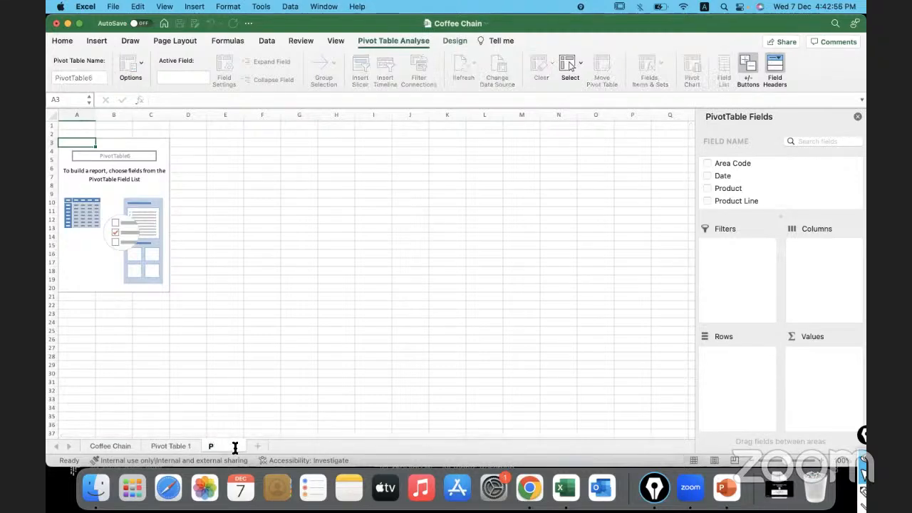
text(ivot table 2)
key(Return)
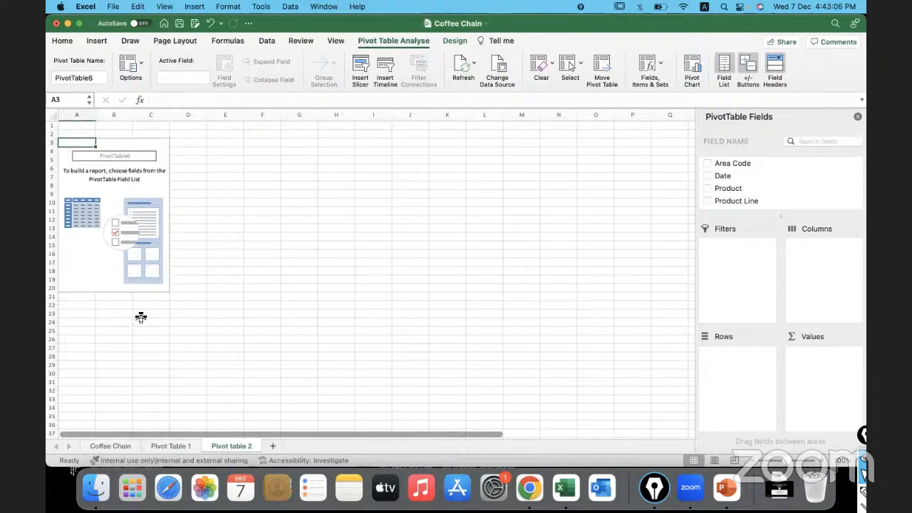
Step: Set the font size of the entire Pivot table 2 sheet to 20 and widen all its columns
key(super+a)
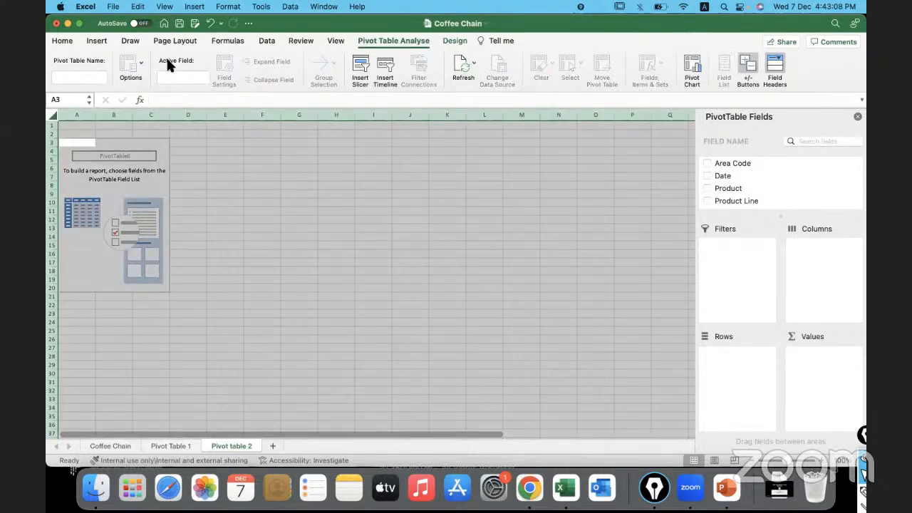
click(62, 41)
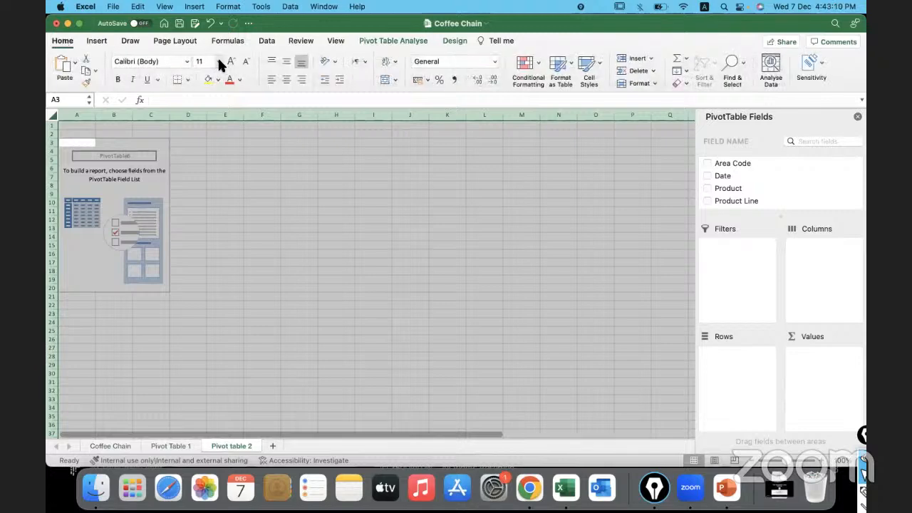
click(218, 61)
click(211, 177)
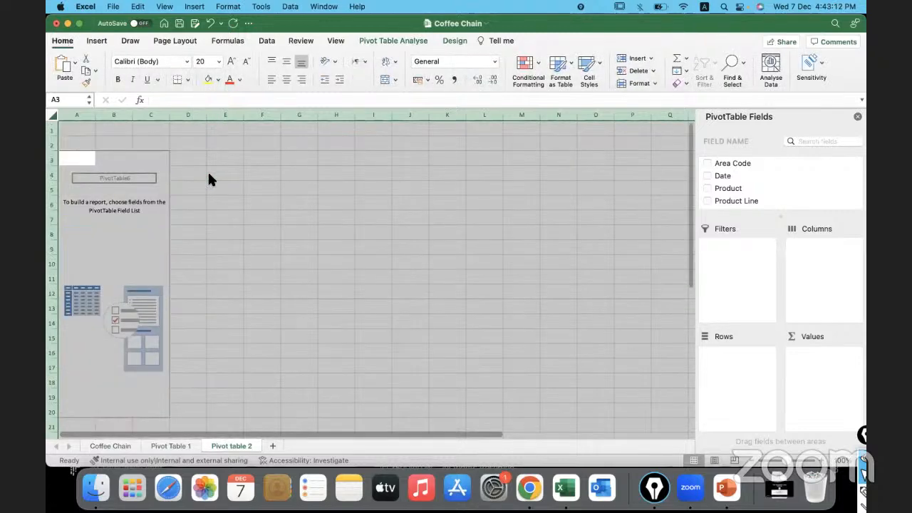
drag(168, 115, 198, 116)
click(386, 258)
click(220, 214)
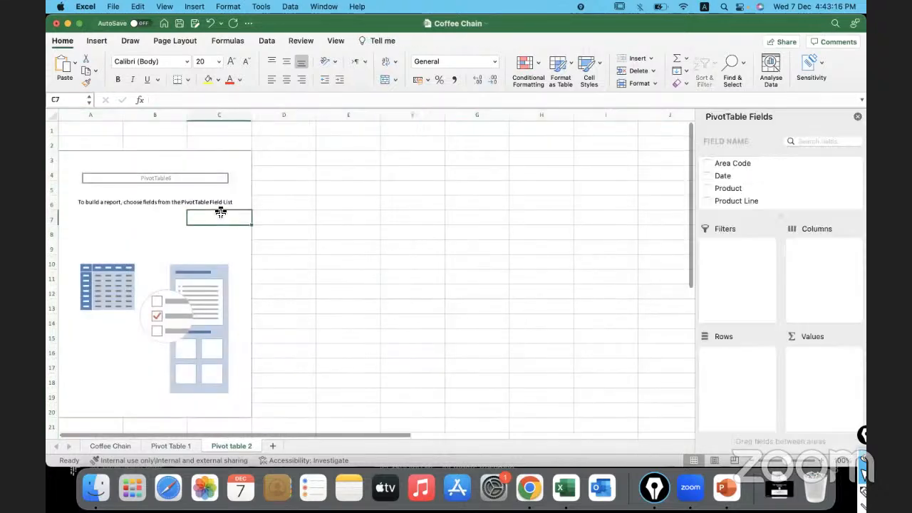
Step: Build the pivot table with Product as the row field and Profit as the value field
drag(738, 188, 738, 360)
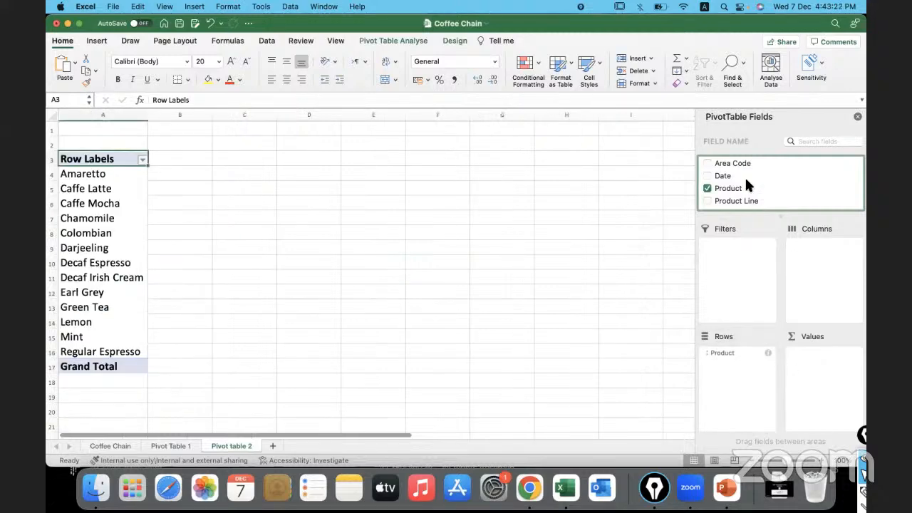
scroll(738, 184, down, 5)
scroll(738, 190, down, 2)
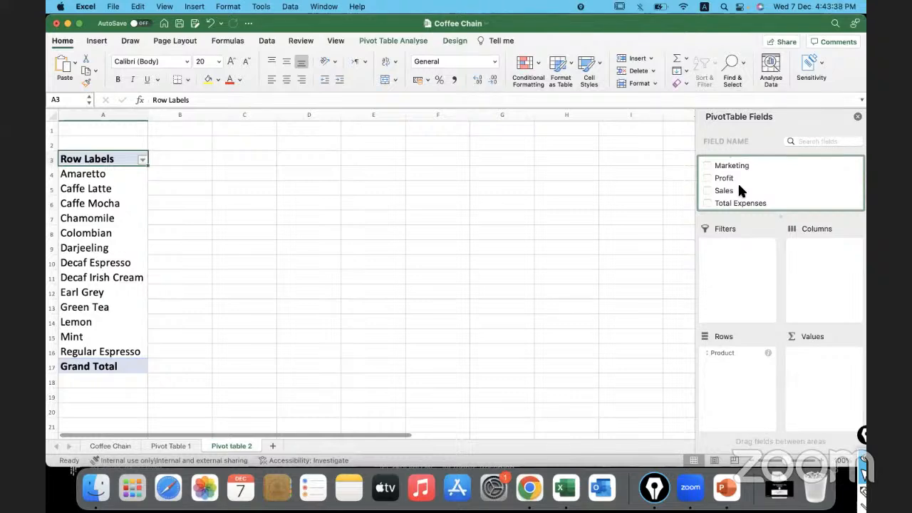
drag(724, 178, 829, 365)
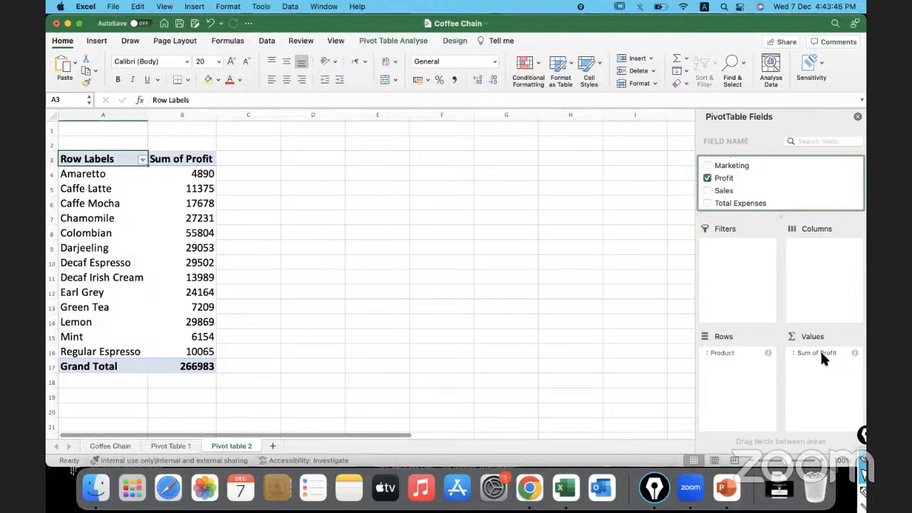
Step: Rename the Sum of Profit header in B3 as "Total Profit"
click(198, 158)
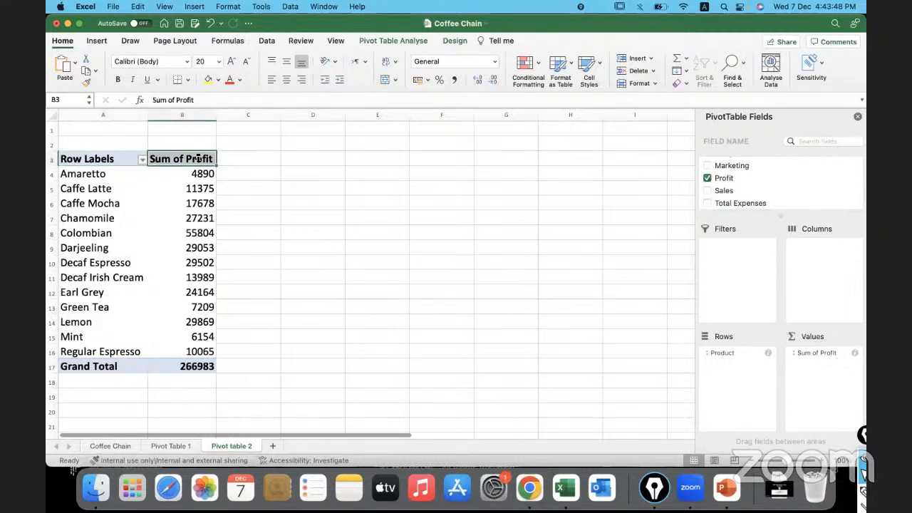
key(BackSpace)
text(Total Profit)
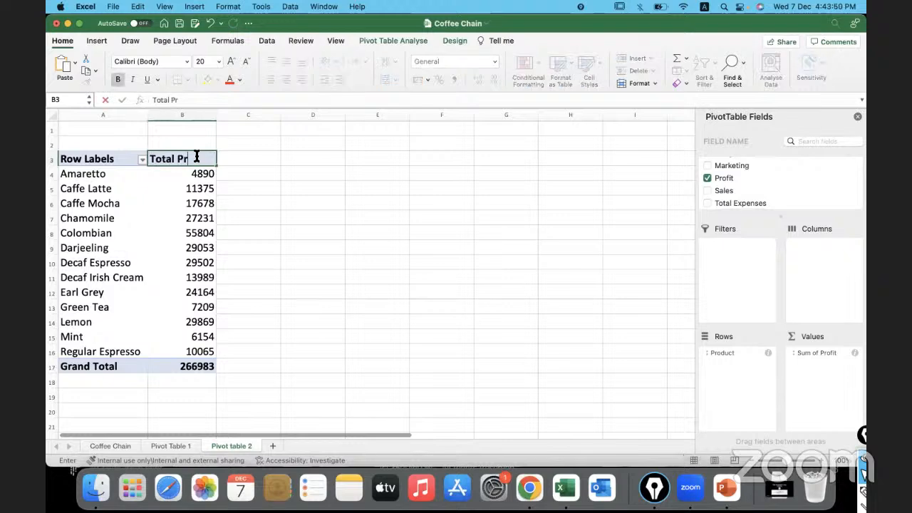
click(255, 177)
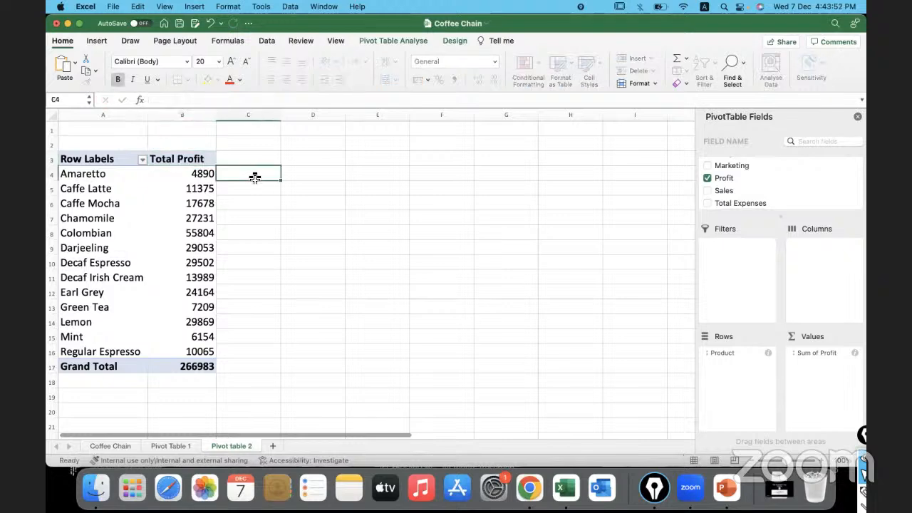
Step: Add the Profit field to the pivot table's values a second time and summarise it by Average
click(182, 183)
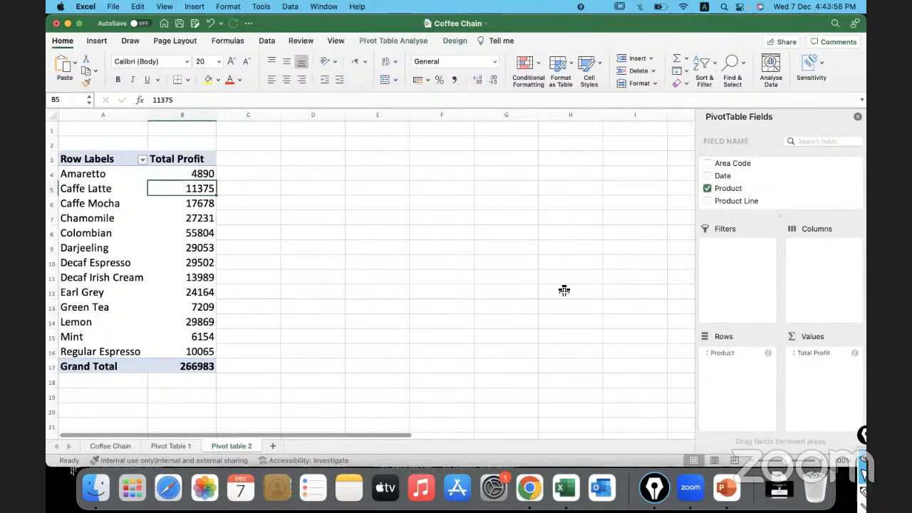
scroll(757, 185, down, 5)
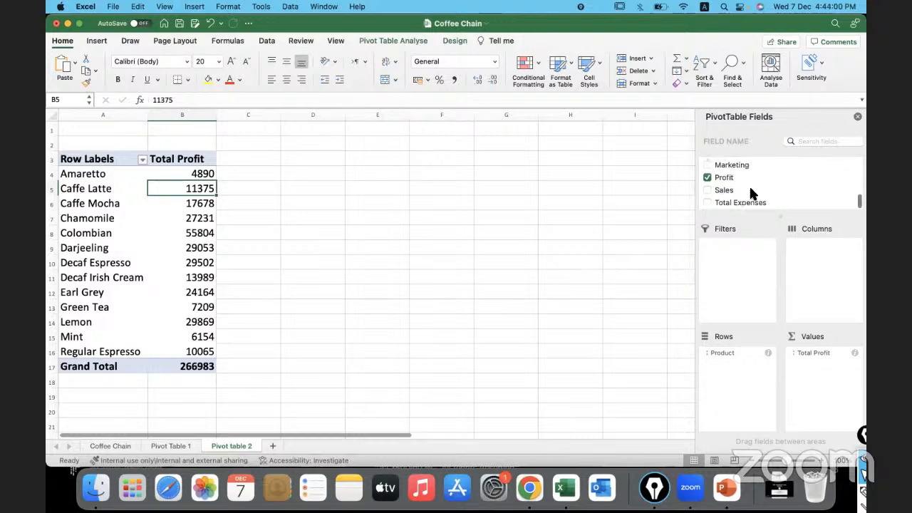
drag(724, 178, 821, 376)
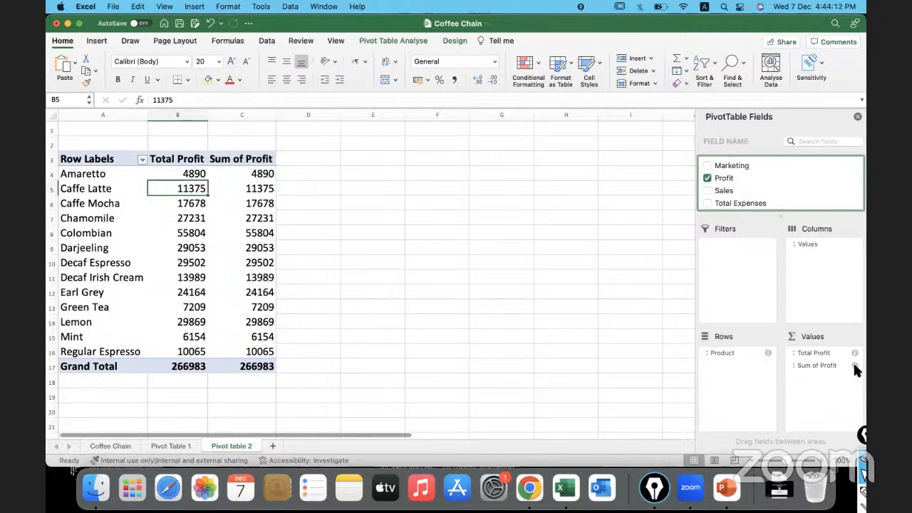
click(854, 364)
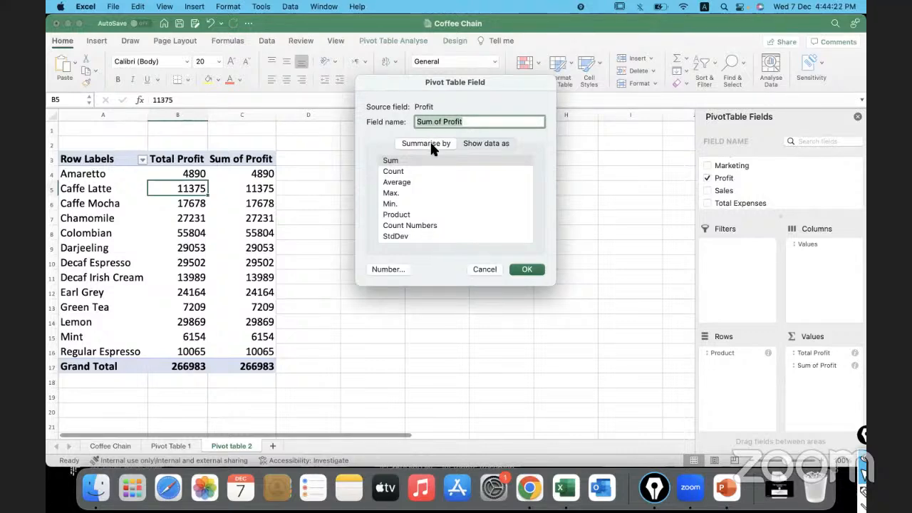
click(407, 181)
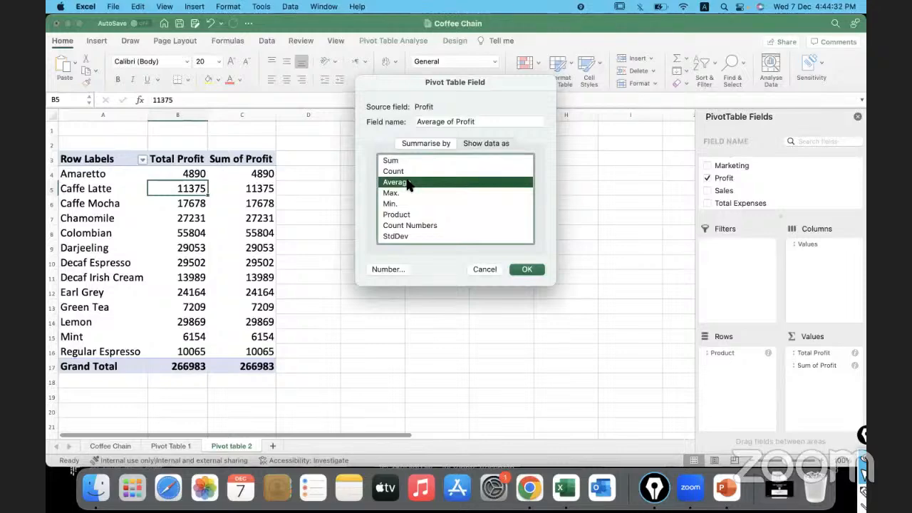
click(541, 269)
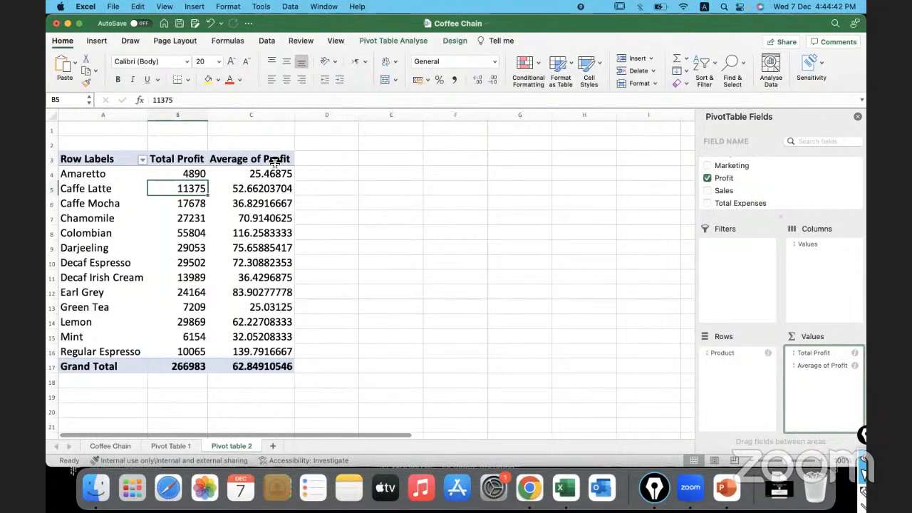
Step: Rename the Average of Profit header in C3 as "Average profit"
click(274, 163)
text(Ave)
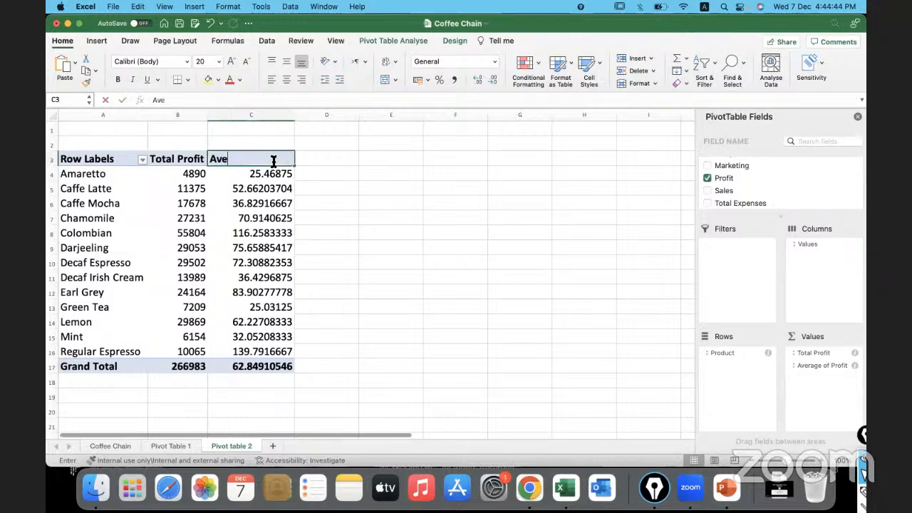
text(rage profit)
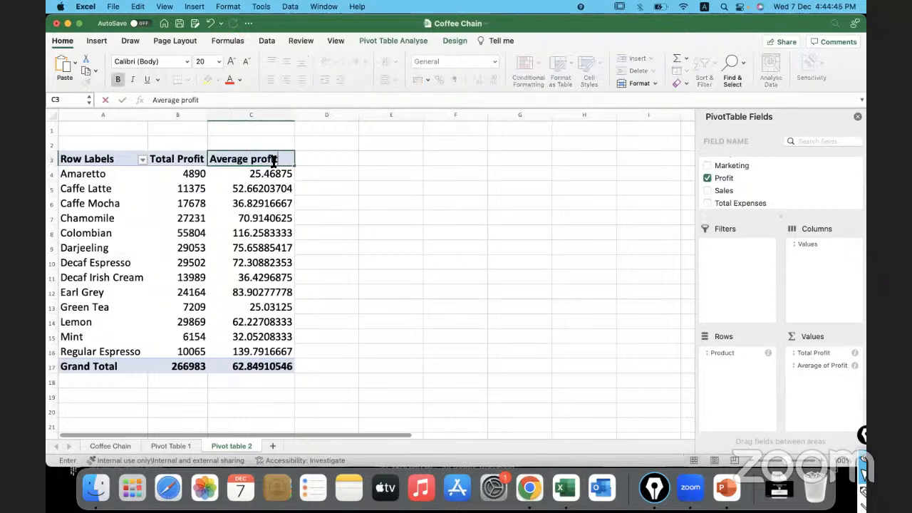
key(Return)
Step: Try to capitalise the second word of the header in C3 so it reads "Average Profit"
key(Right)
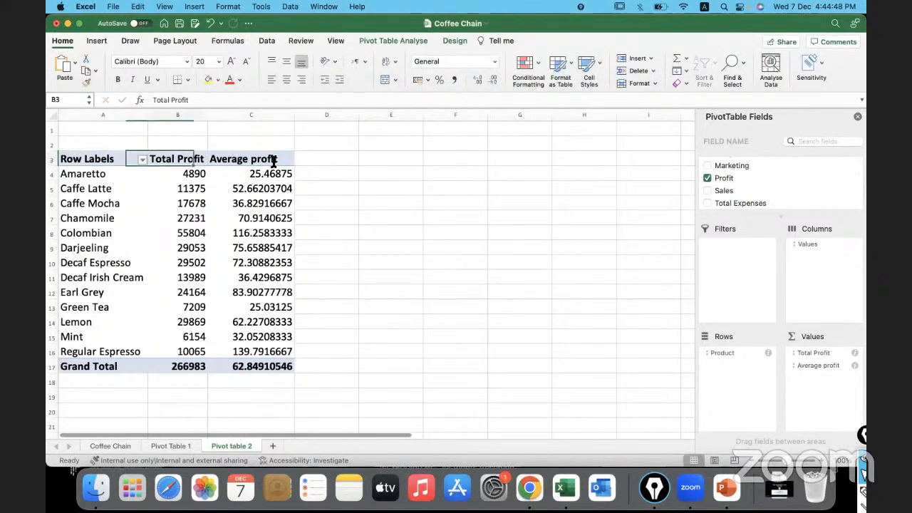
key(Right)
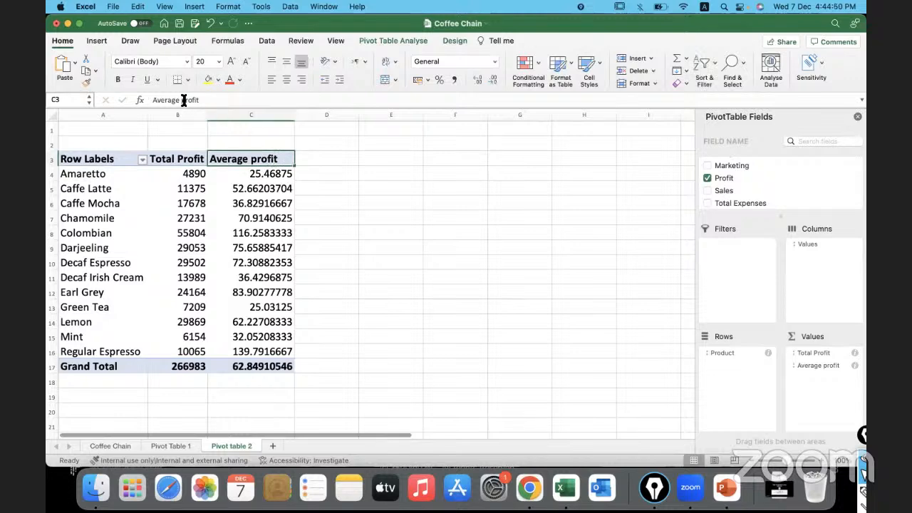
click(184, 100)
key(Delete)
text(P)
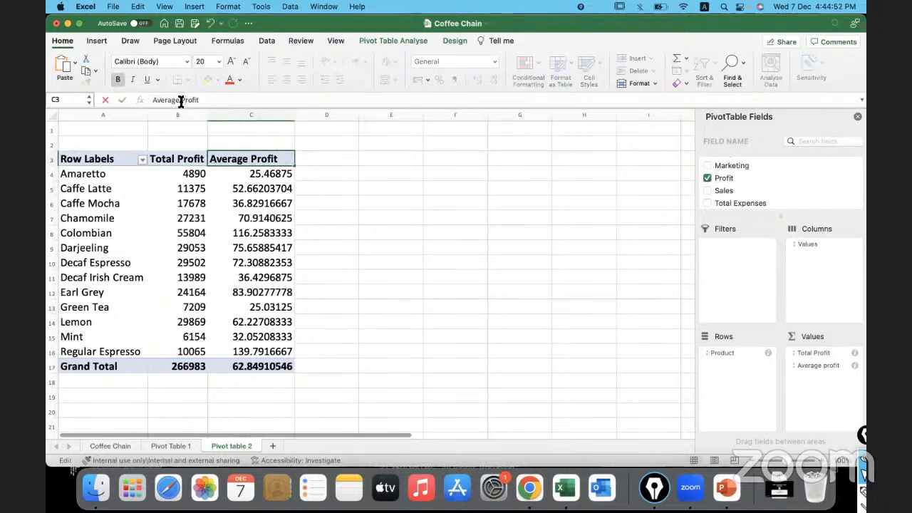
key(Return)
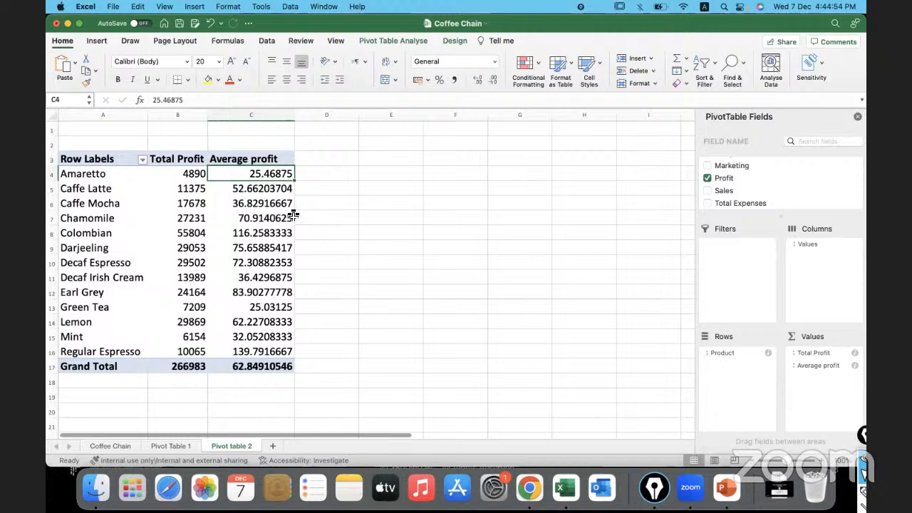
Step: Add the Profit field to the pivot table's values a third time
click(112, 178)
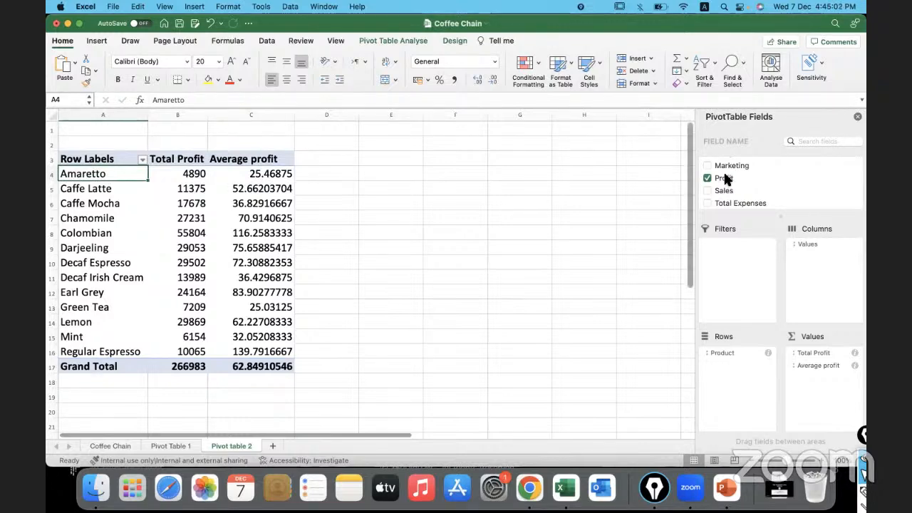
drag(724, 178, 822, 377)
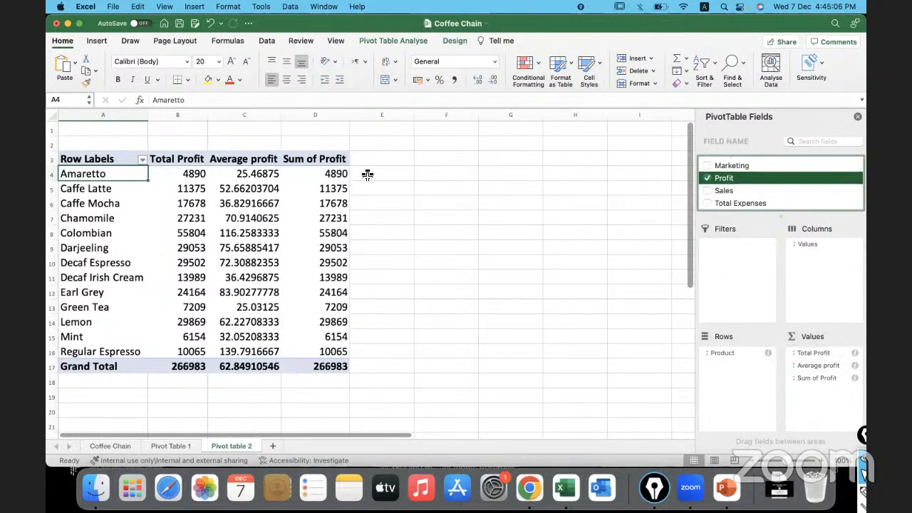
click(795, 378)
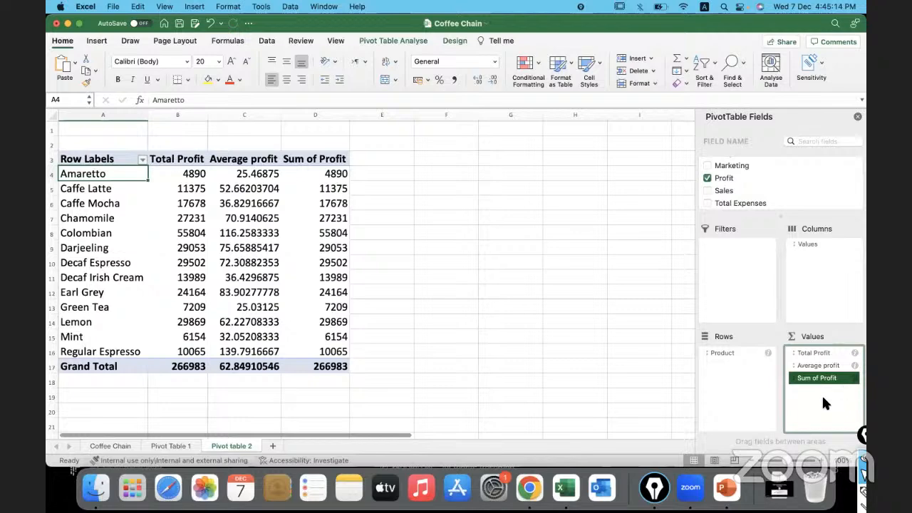
click(822, 395)
click(854, 378)
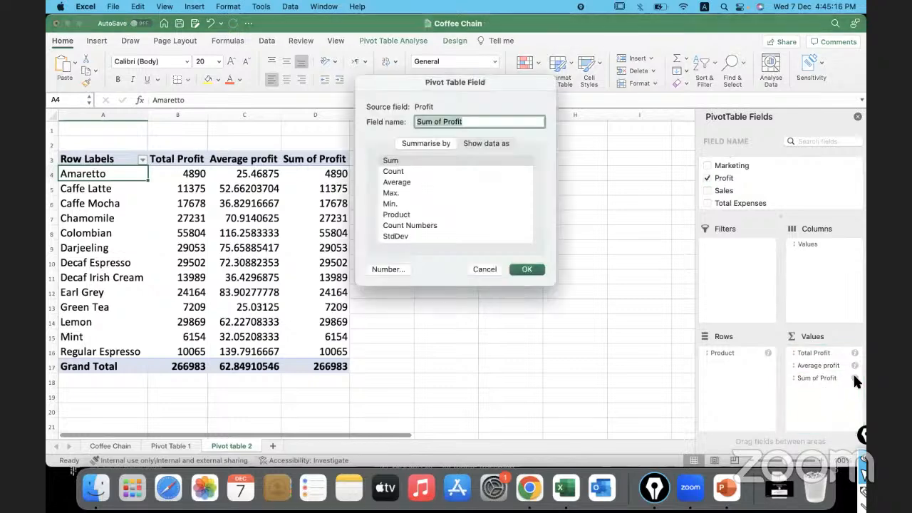
drag(500, 125, 477, 132)
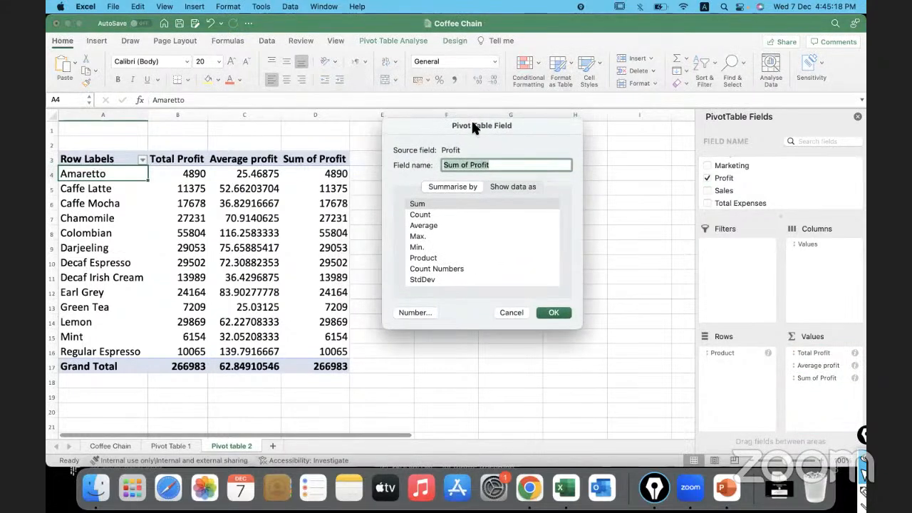
click(503, 313)
Step: Summarise the Sum of Profit values in column D by Max
click(317, 174)
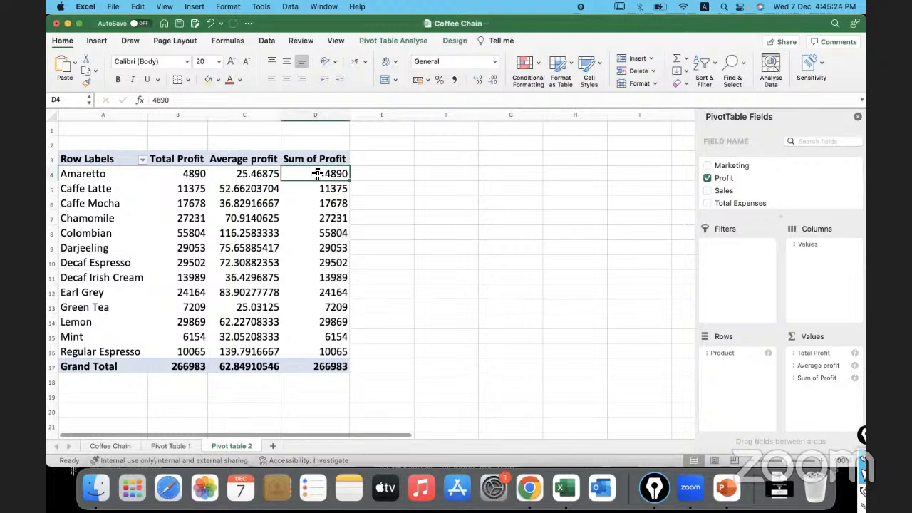
right_click(317, 174)
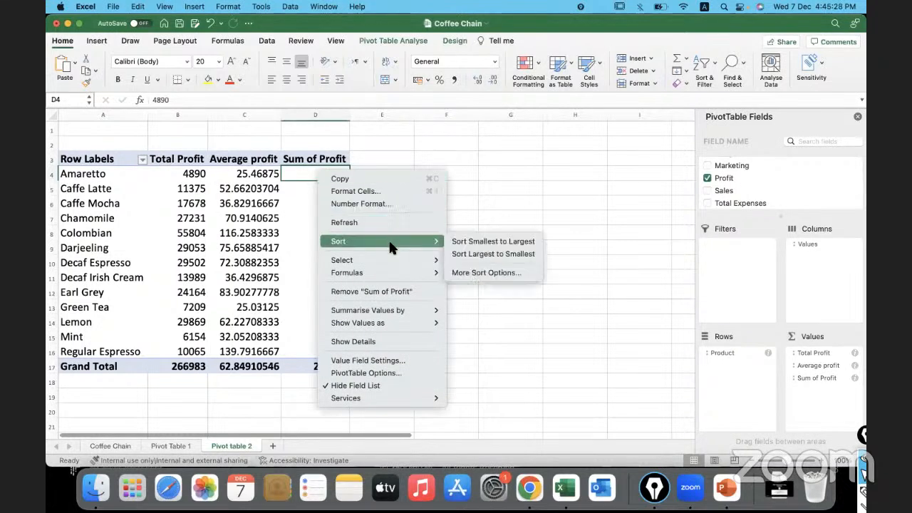
mouse_move(385, 311)
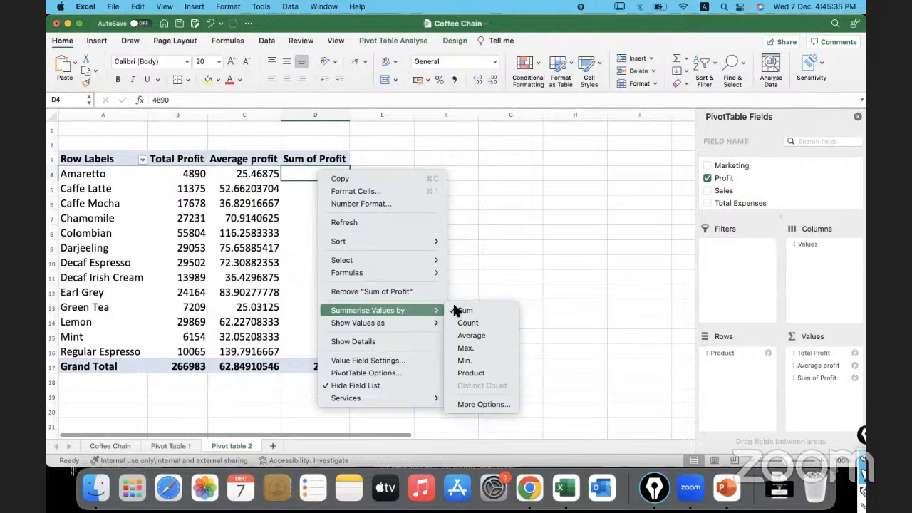
click(477, 349)
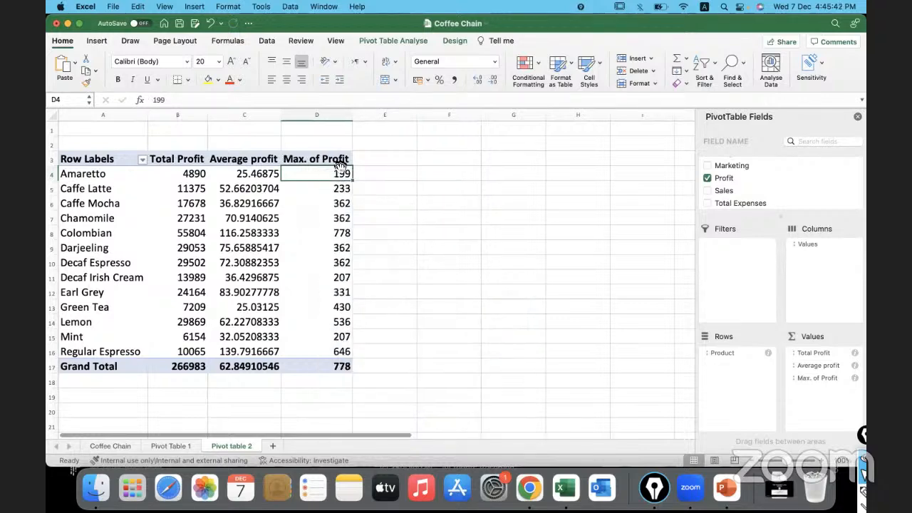
Step: Check the Amaretto maximum in the pivot table against the Amaretto rows and their Profit entries on the Coffee Chain sheet
click(109, 173)
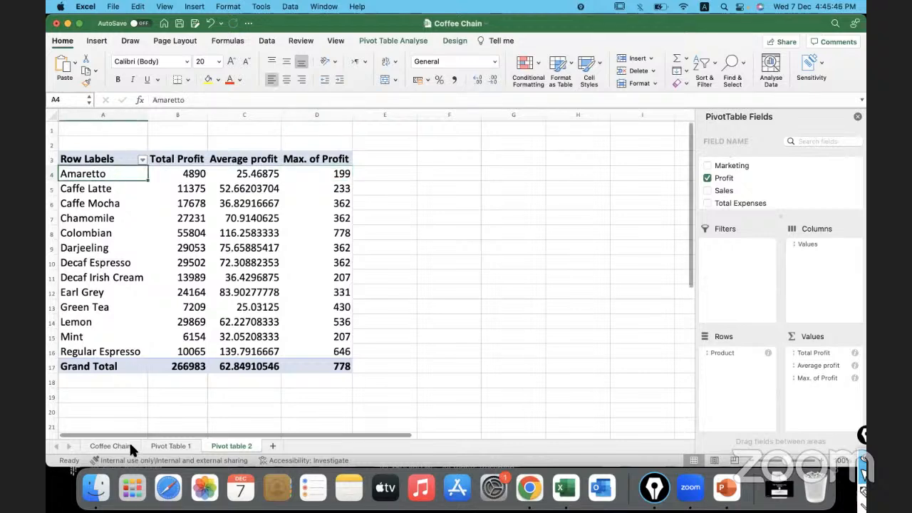
click(311, 175)
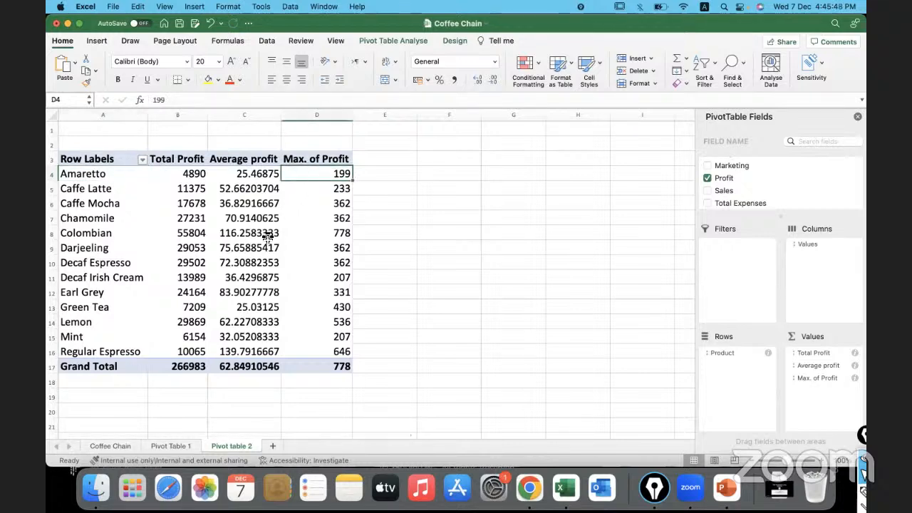
click(121, 446)
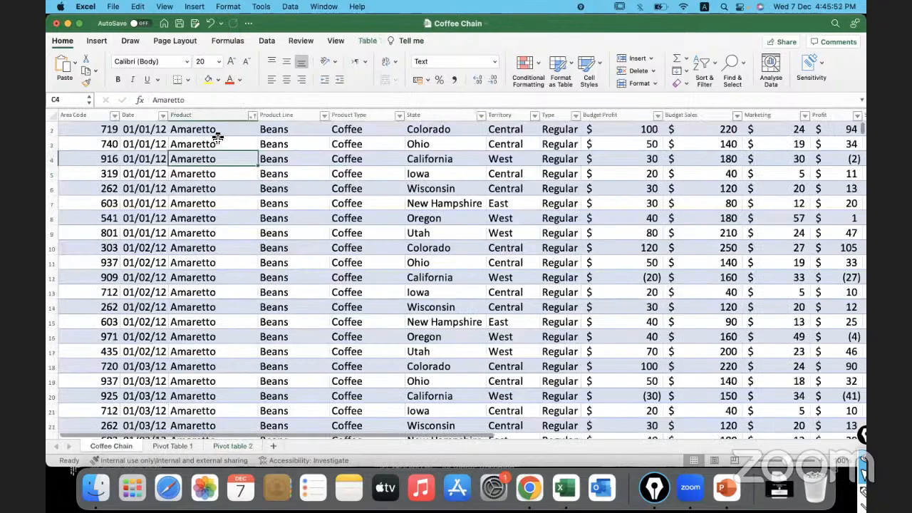
drag(216, 132, 221, 284)
scroll(380, 276, right, 5)
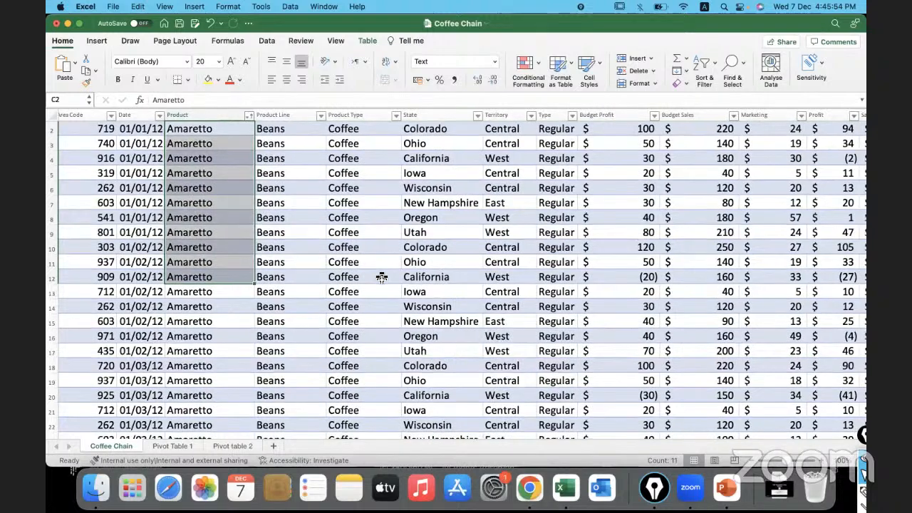
scroll(382, 277, up, 1)
scroll(382, 278, right, 3)
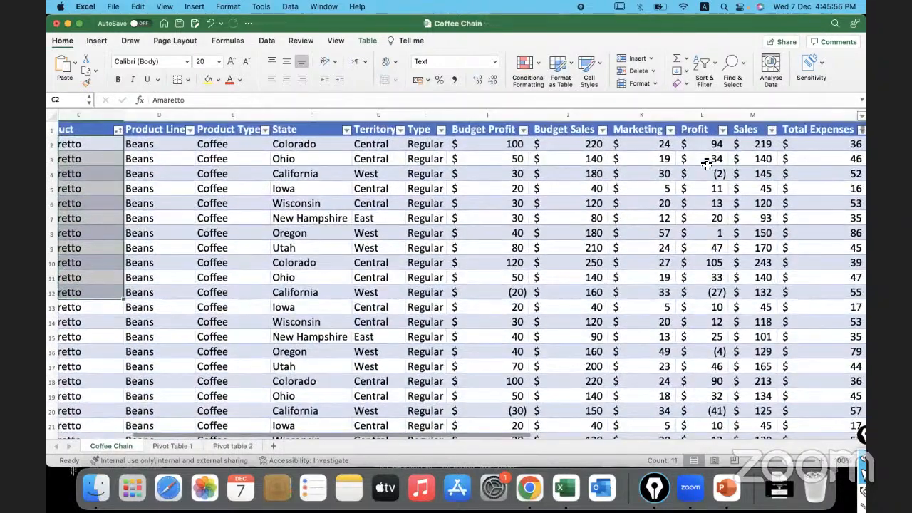
click(701, 146)
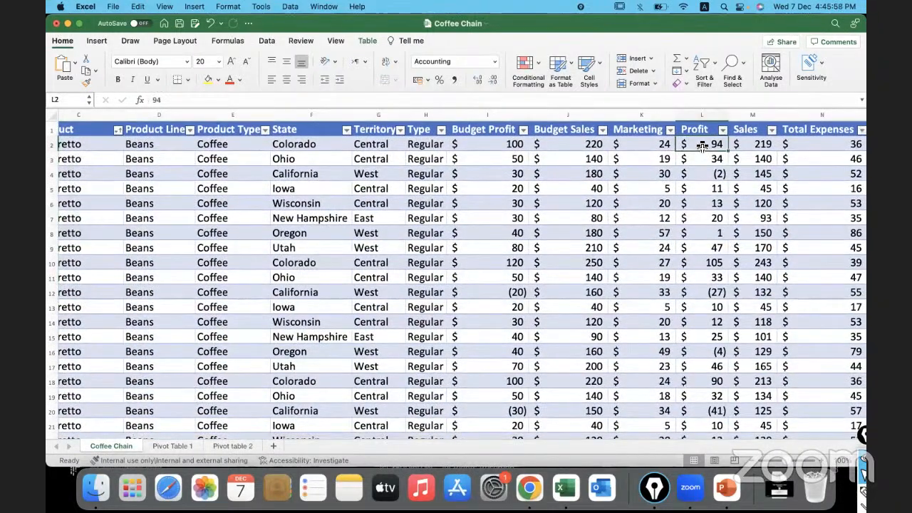
Step: Hide columns D to F and G to K, from Product Line to Marketing, on the Coffee Chain sheet
drag(159, 115, 303, 113)
right_click(303, 114)
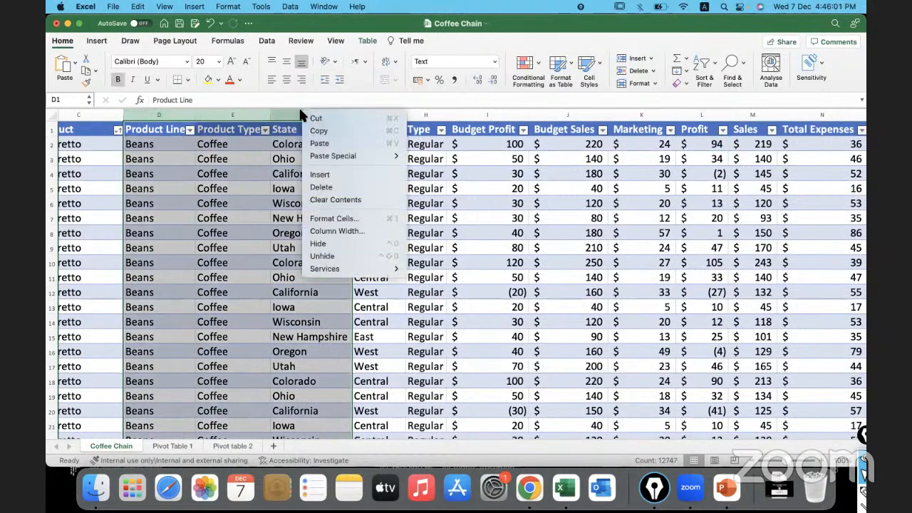
click(337, 244)
drag(161, 114, 400, 115)
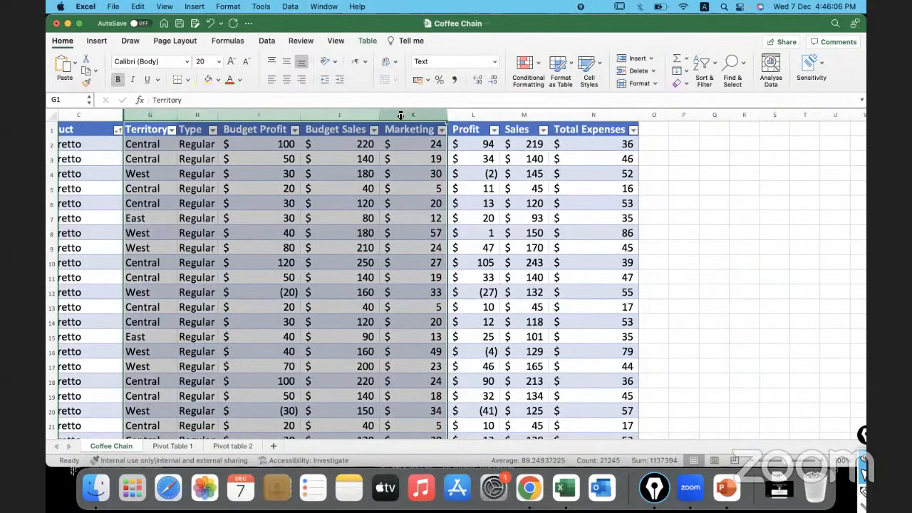
right_click(400, 115)
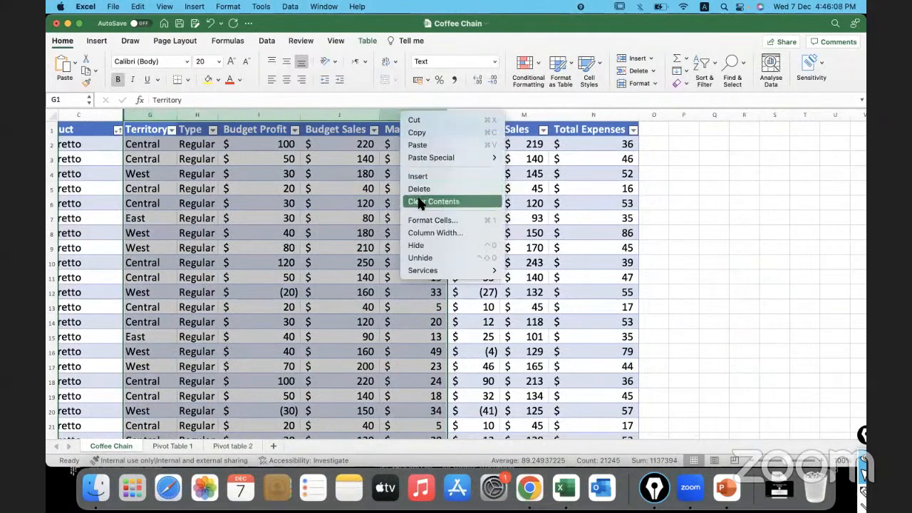
click(416, 245)
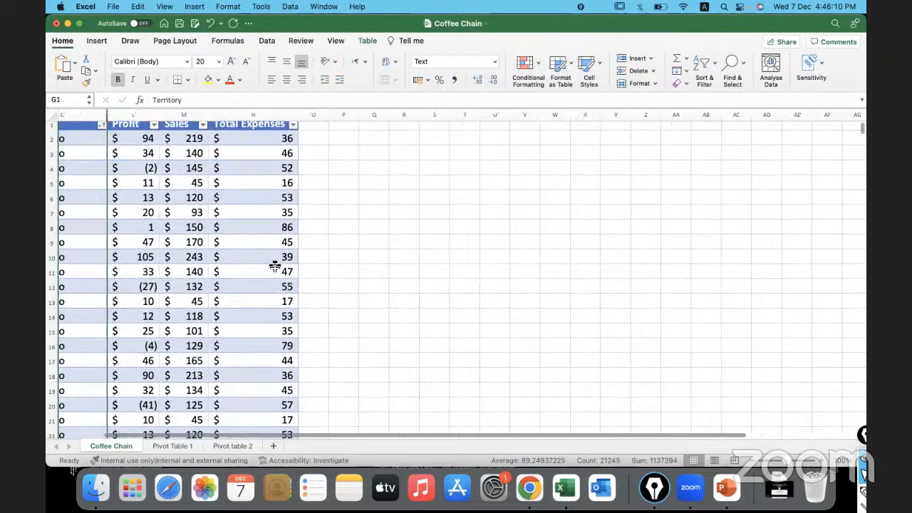
Step: Examine the individual Profit values of the Amaretto rows down the Coffee Chain sheet
scroll(274, 267, left, 5)
click(223, 144)
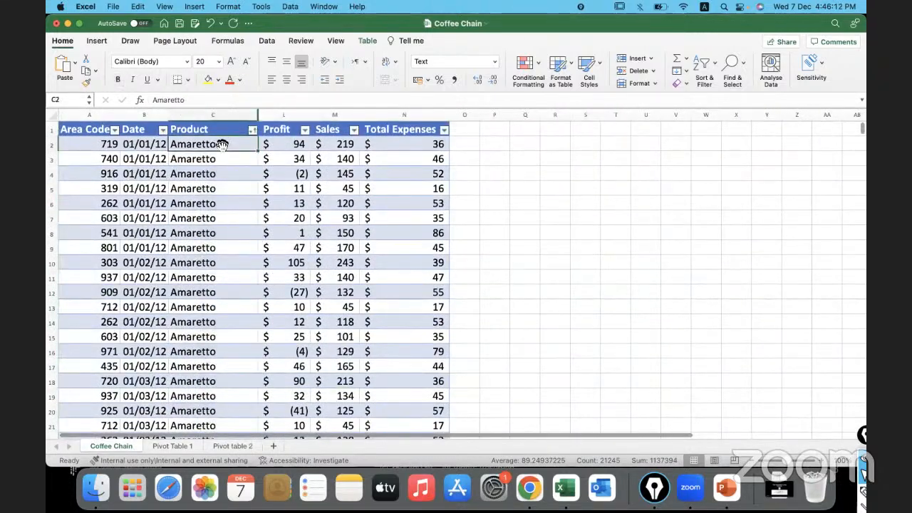
drag(287, 144, 283, 302)
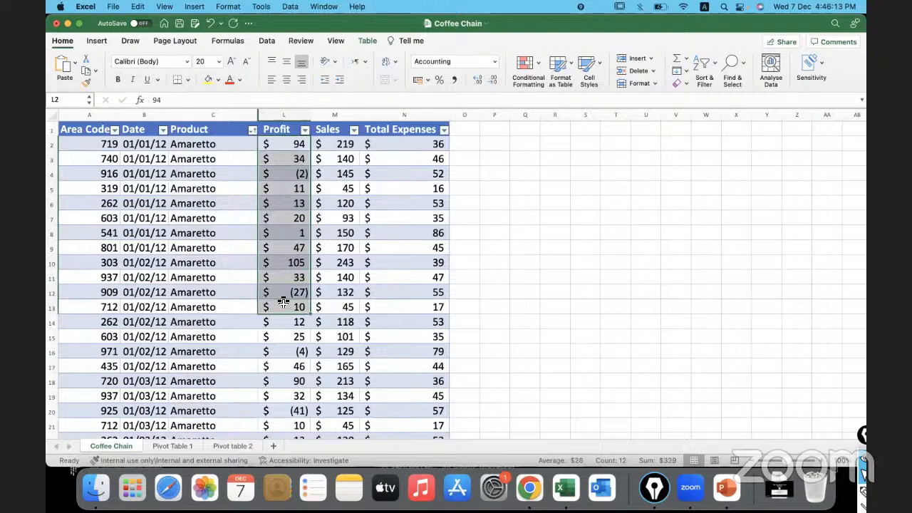
click(278, 144)
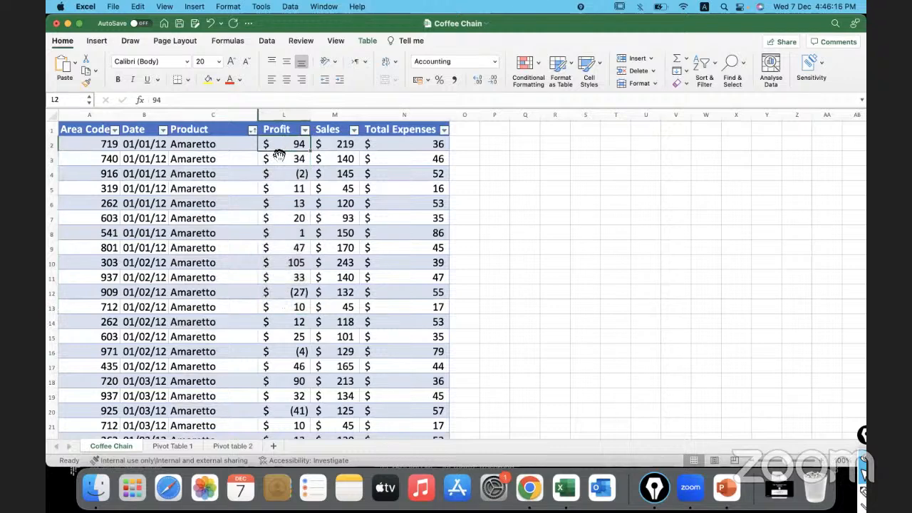
click(277, 159)
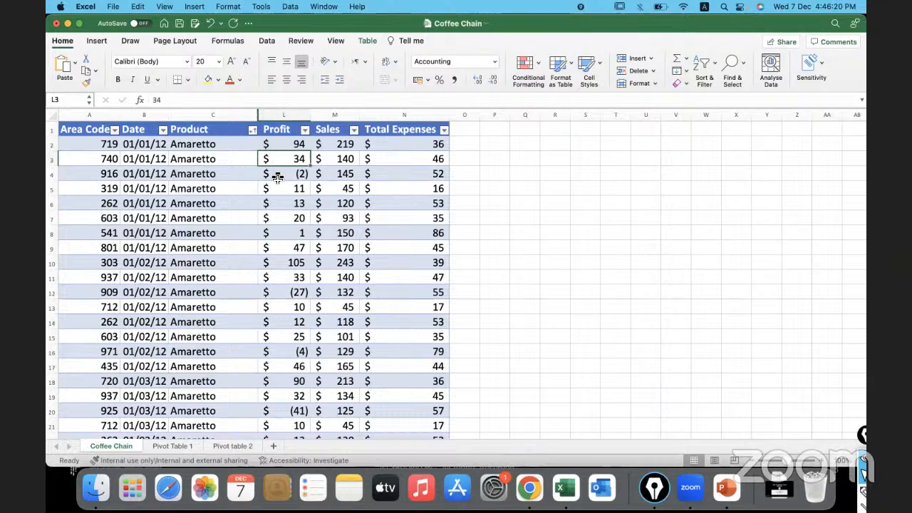
click(275, 176)
drag(278, 200, 277, 339)
scroll(276, 340, down, 6)
scroll(275, 342, down, 7)
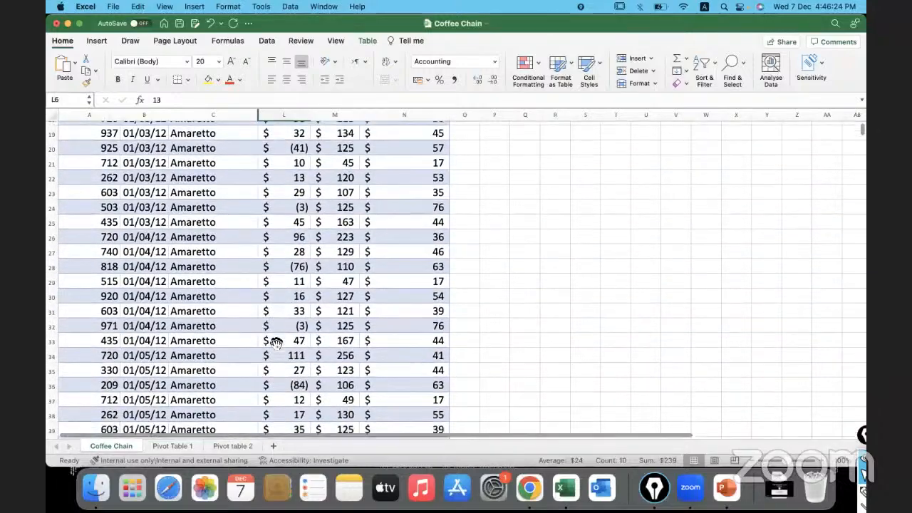
drag(283, 168, 282, 381)
scroll(280, 395, down, 12)
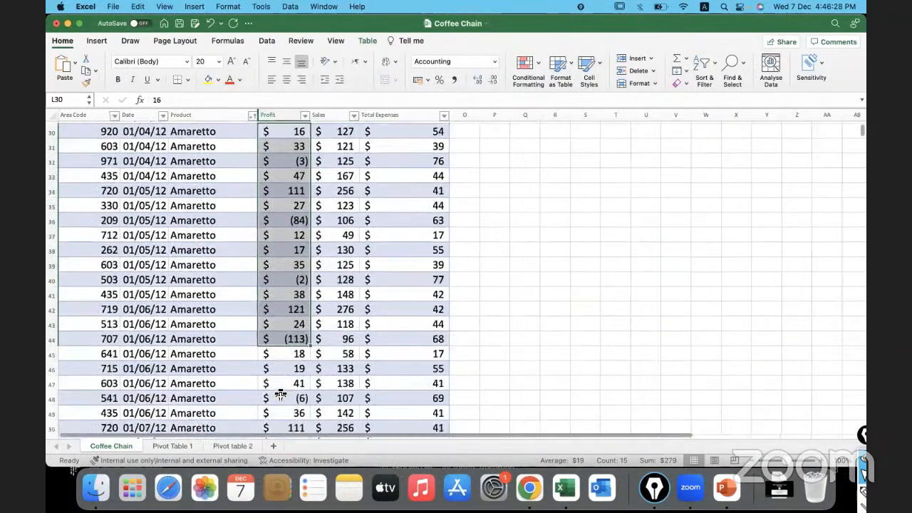
scroll(280, 395, down, 17)
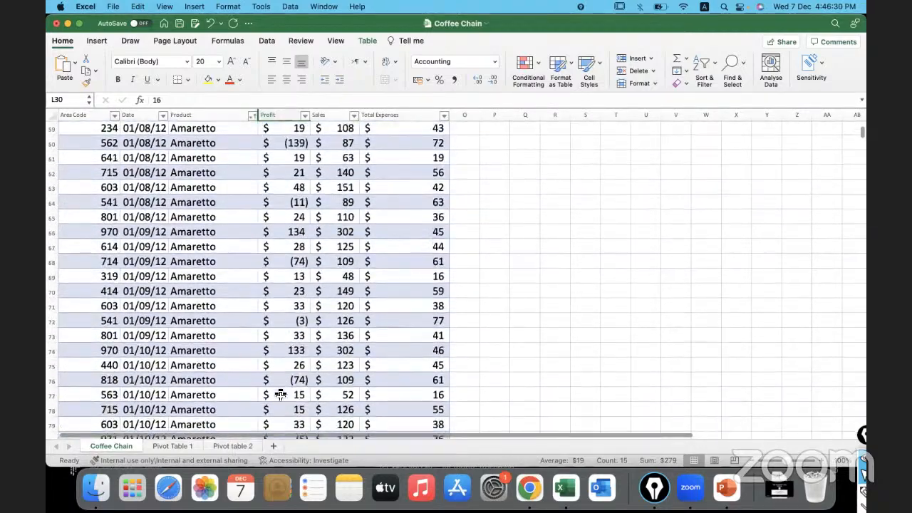
scroll(280, 395, down, 1)
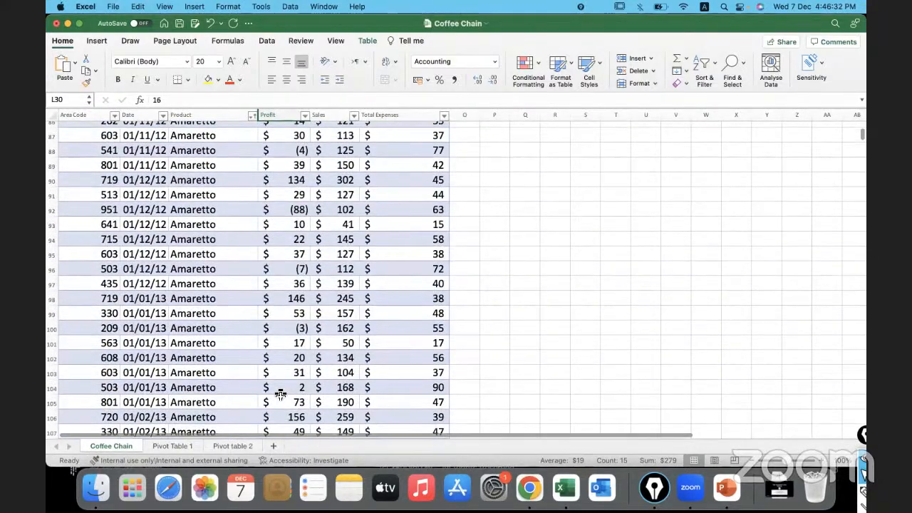
Step: Return to the Pivot table 2 sheet and rename the Max. of Profit header in D3 as "Max Profit"
click(232, 446)
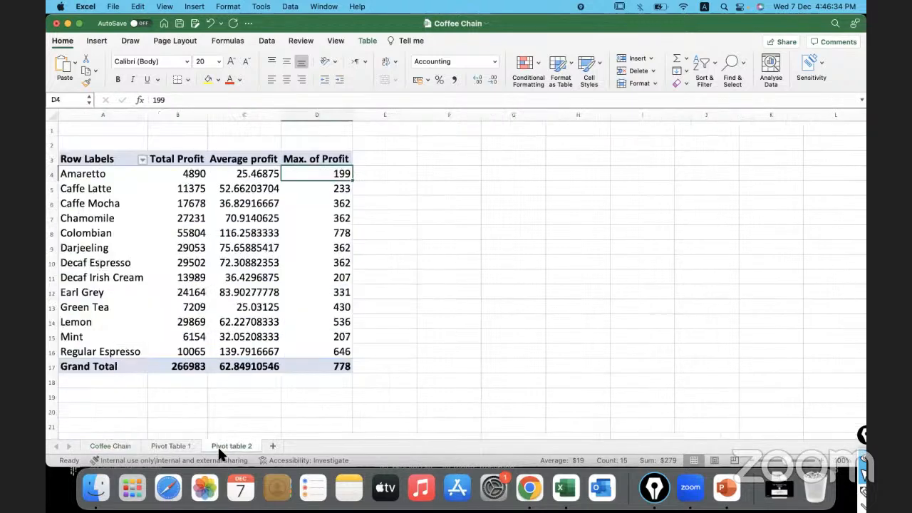
click(323, 158)
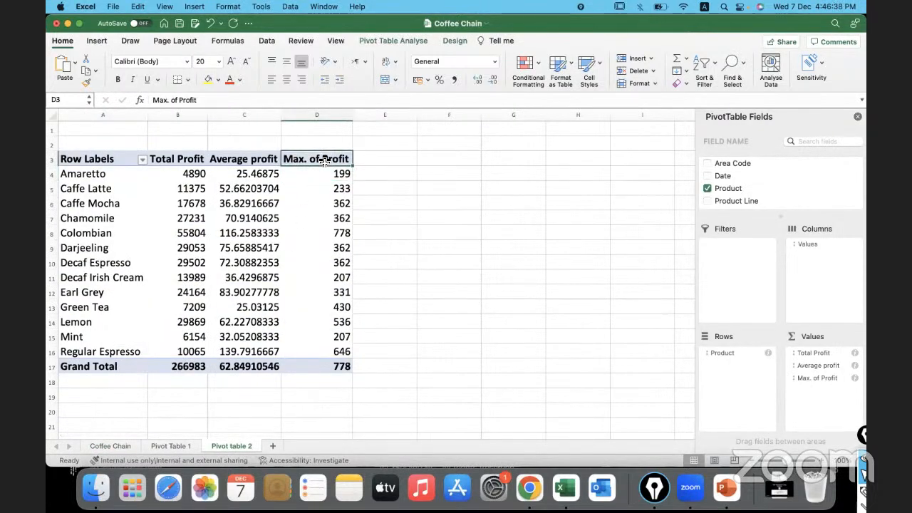
text(Ma)
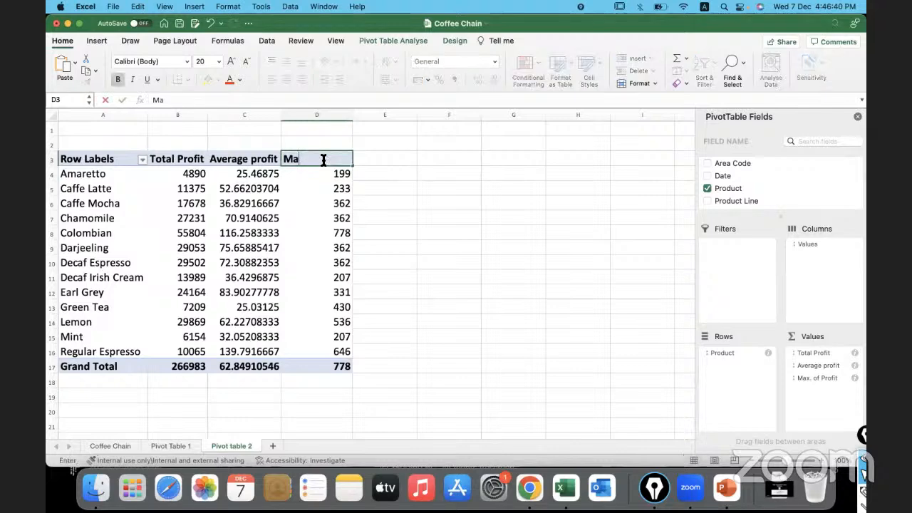
text(x profit)
click(305, 158)
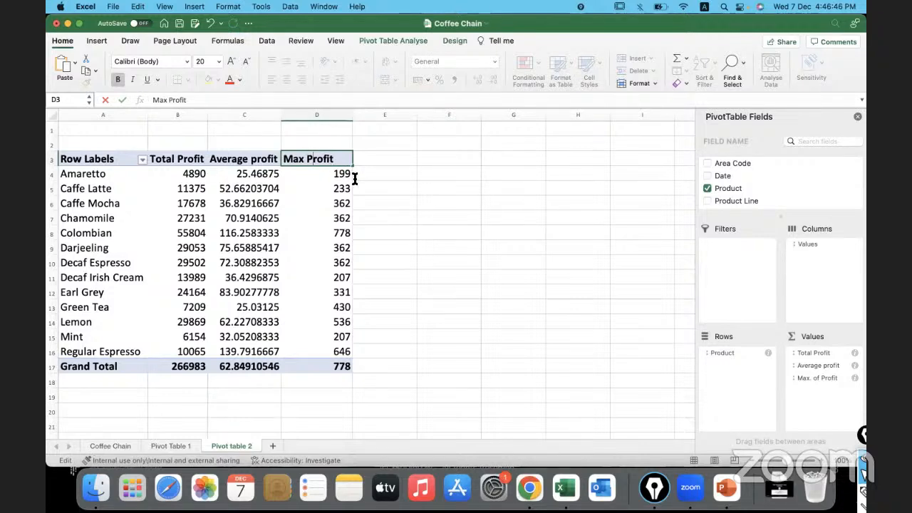
key(Return)
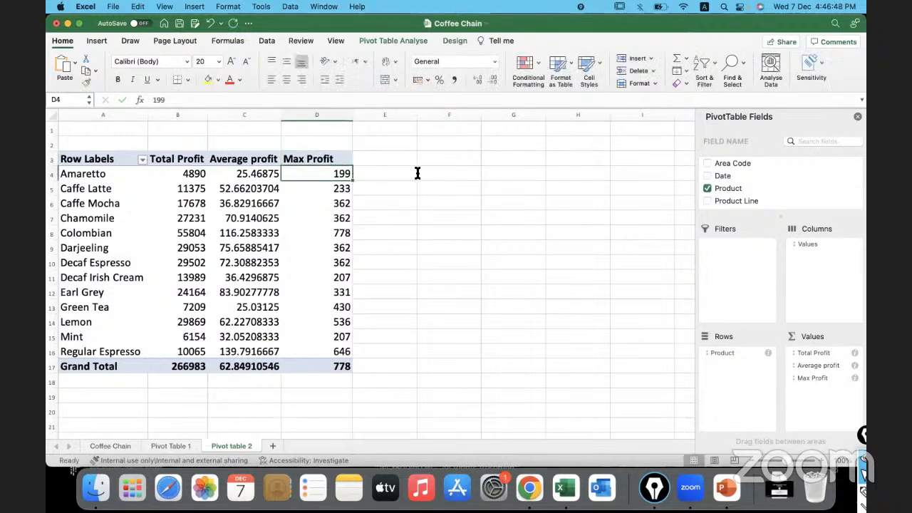
Step: Add Profit to the pivot table's values once more and summarise the new field by Min
scroll(756, 186, down, 5)
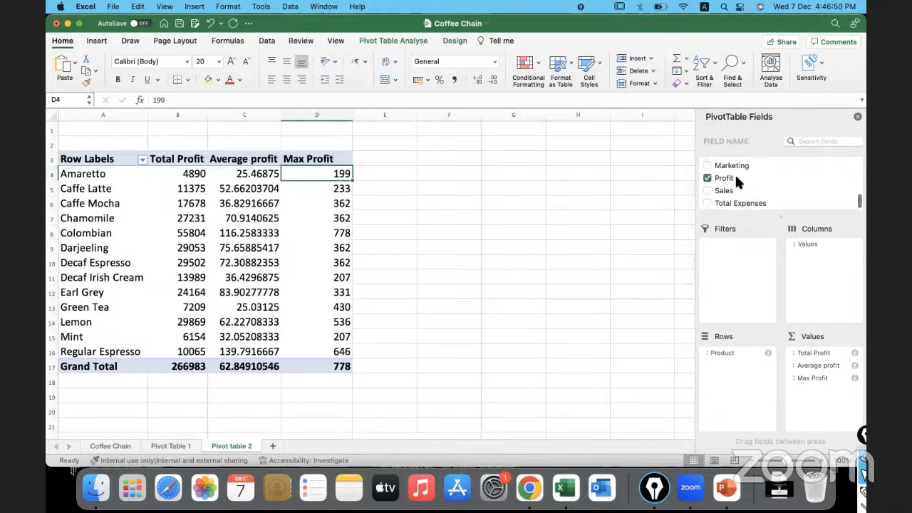
click(735, 178)
drag(711, 236, 824, 397)
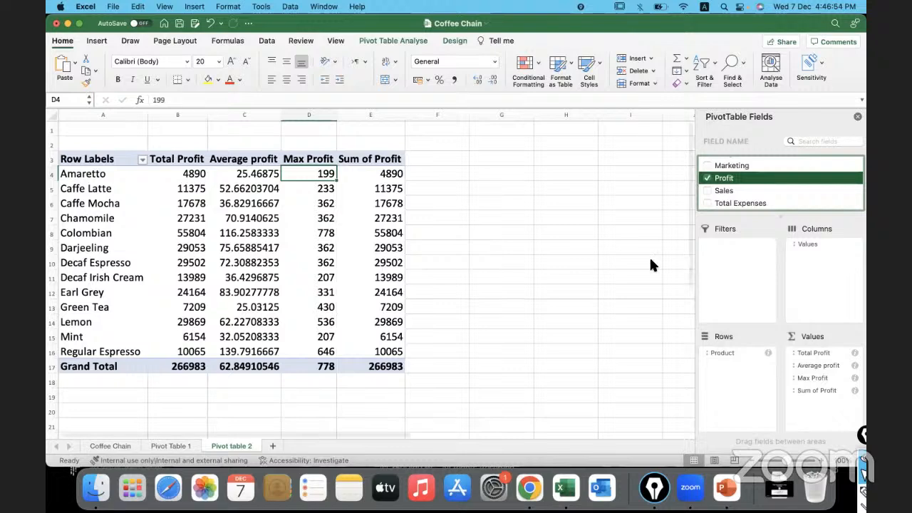
right_click(370, 172)
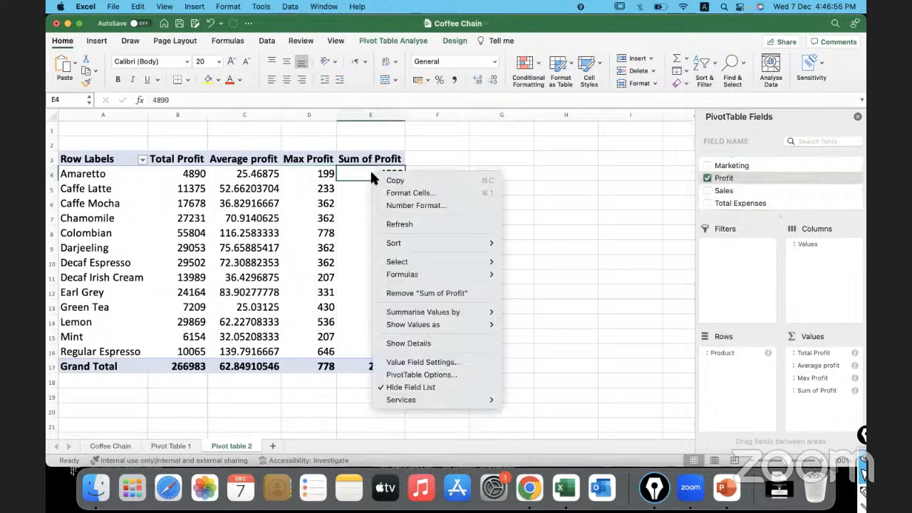
mouse_move(476, 313)
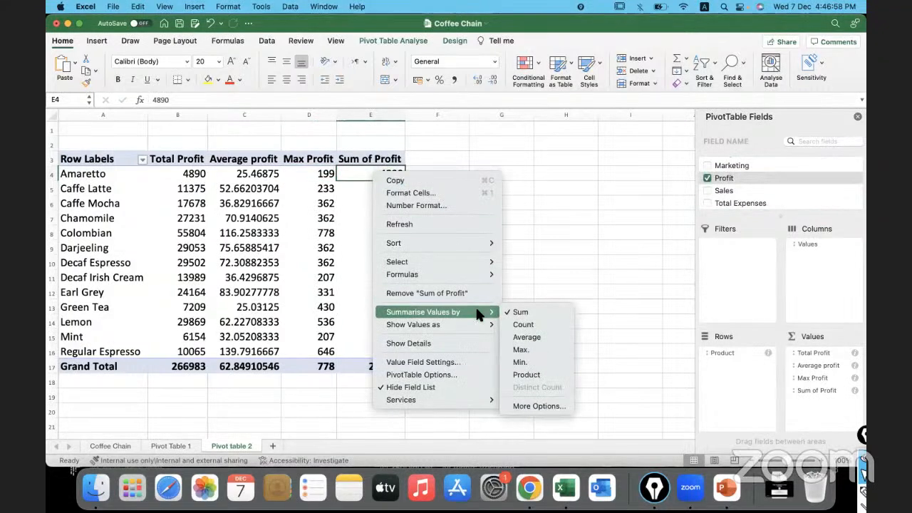
click(553, 363)
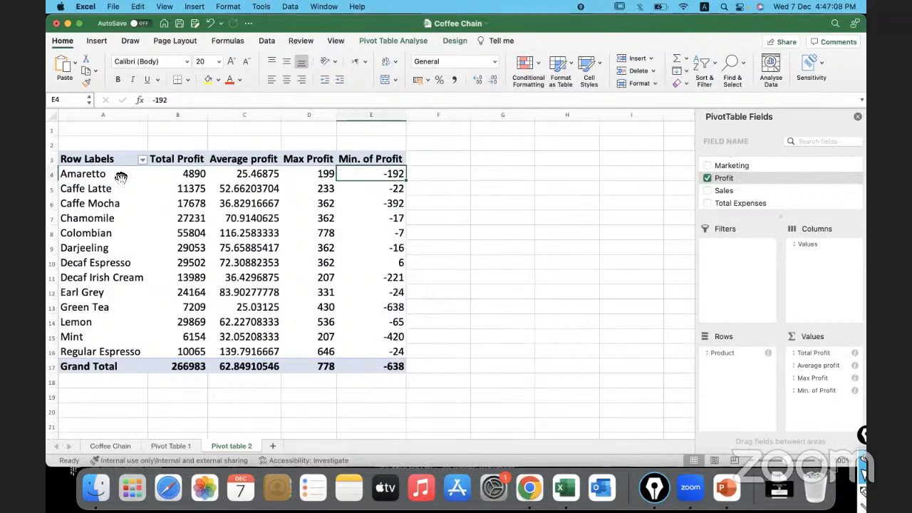
Step: Check the Amaretto minimum in the pivot table against the Profit entries of the Amaretto rows on the Coffee Chain sheet
click(145, 173)
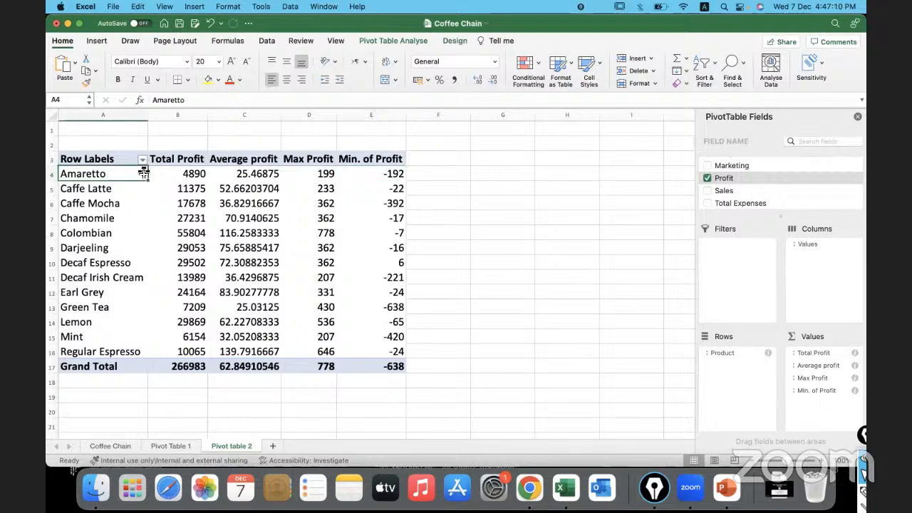
click(369, 177)
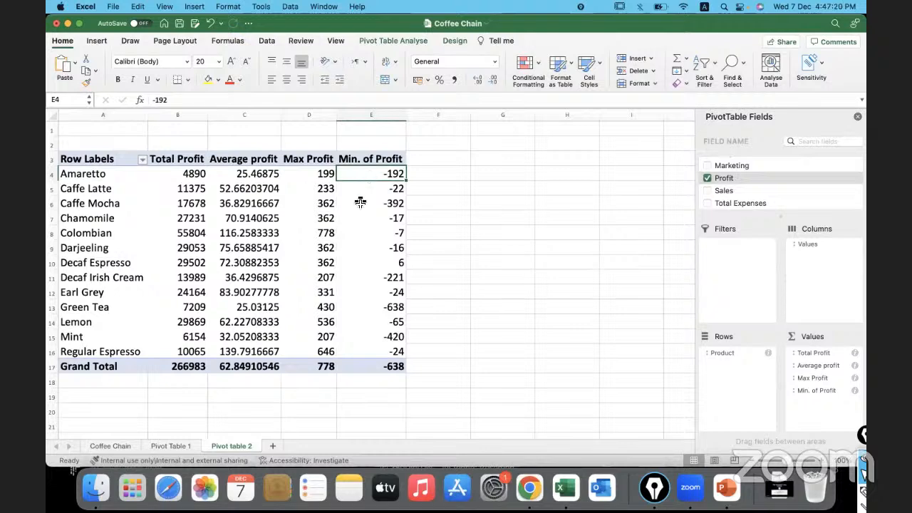
click(116, 446)
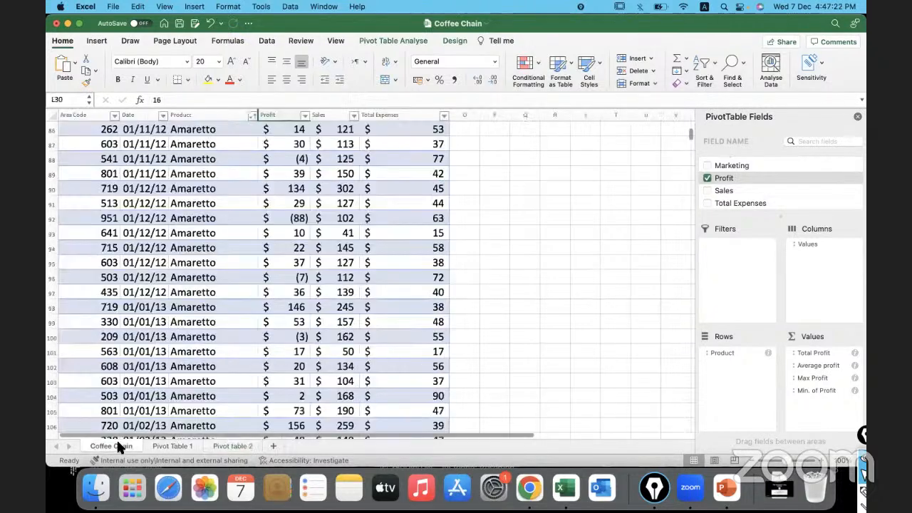
drag(298, 173, 295, 359)
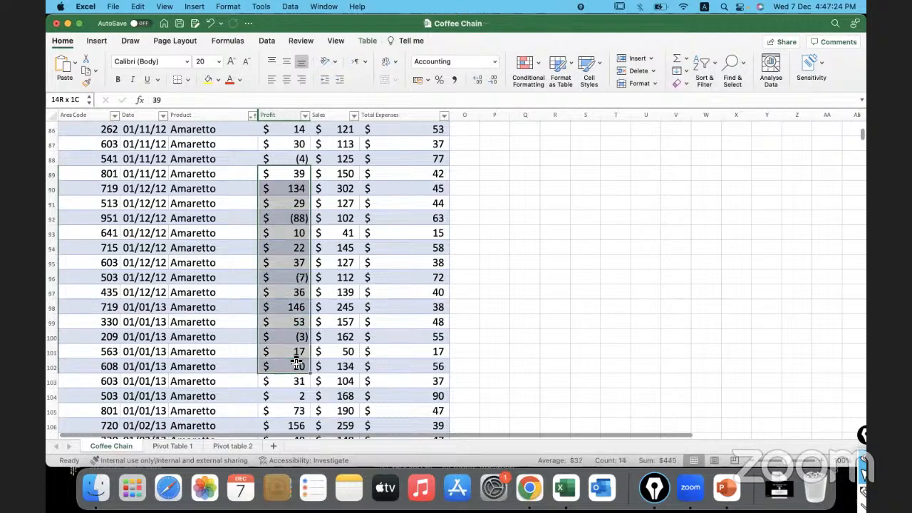
scroll(296, 360, down, 5)
scroll(296, 360, down, 10)
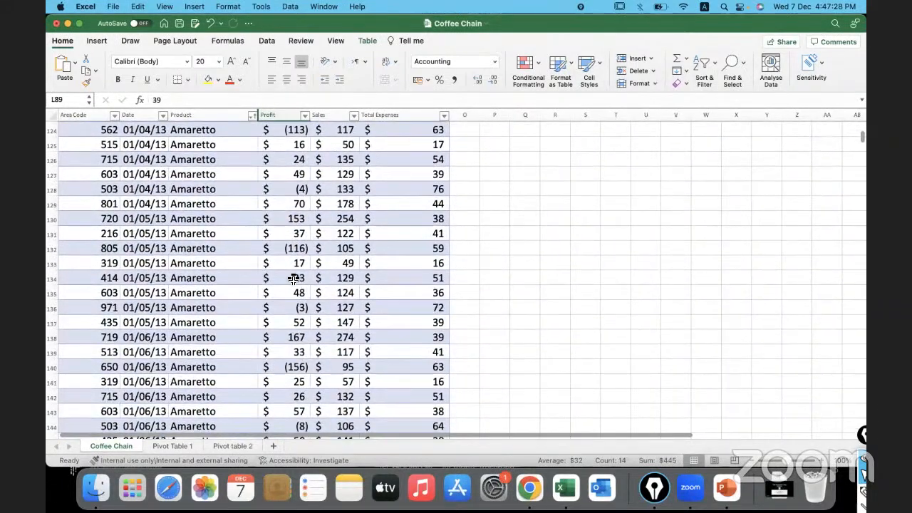
drag(278, 278, 298, 397)
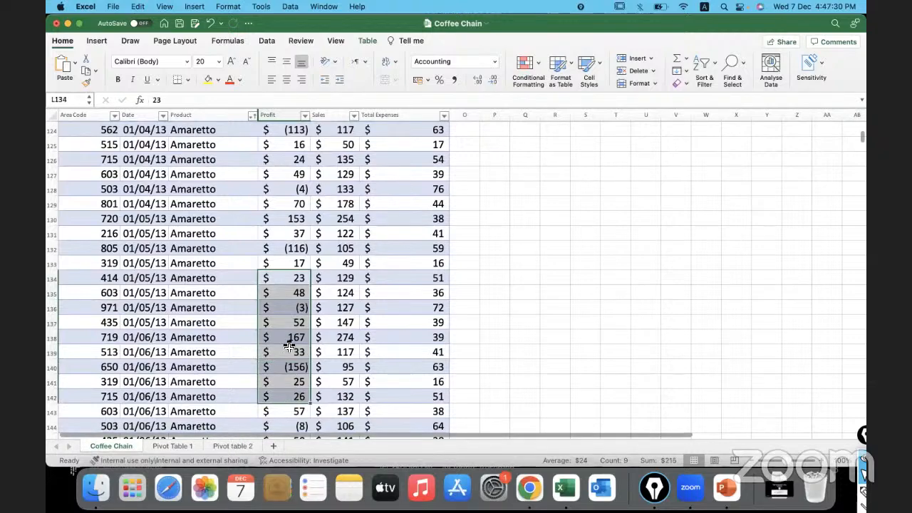
scroll(288, 346, up, 20)
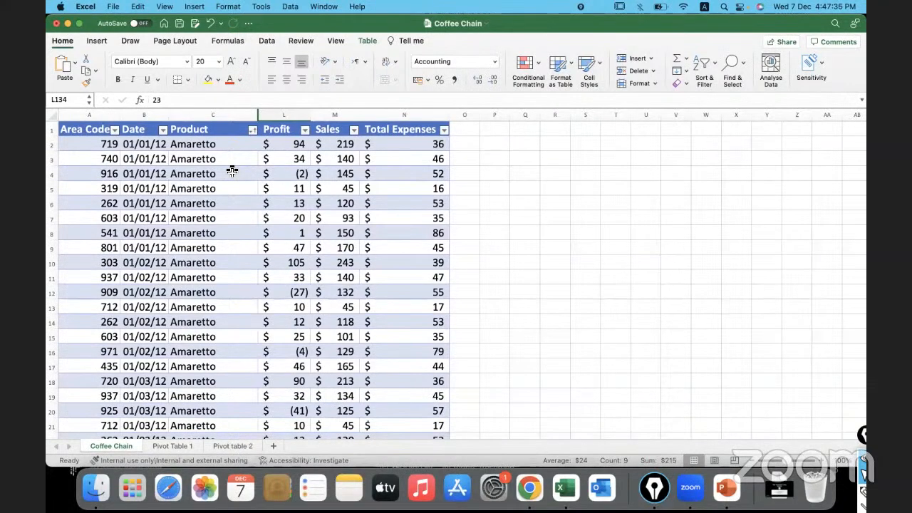
Step: Filter the Product column to Amaretto only and review the filtered rows from first to last
click(253, 130)
click(288, 267)
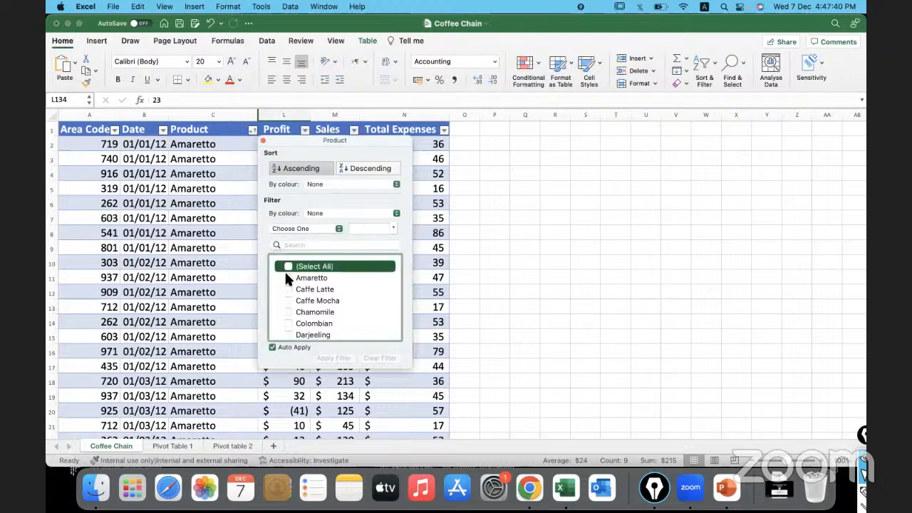
click(286, 274)
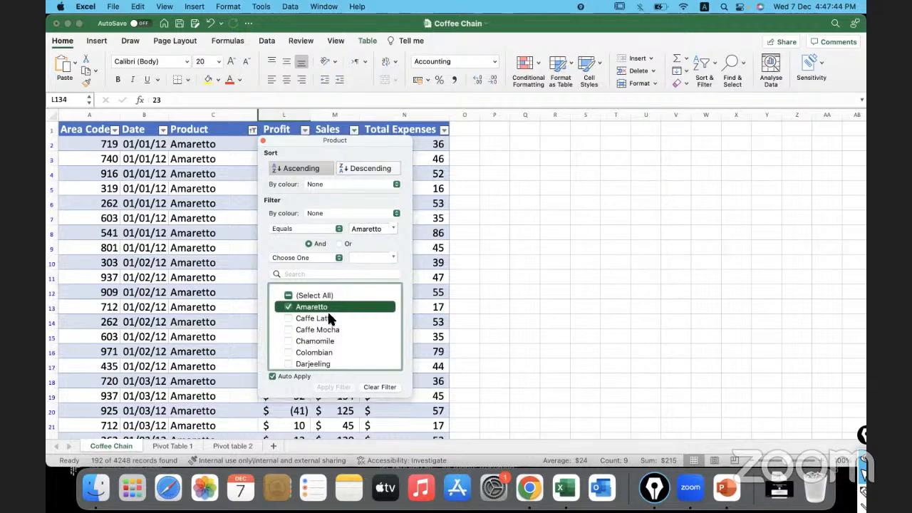
click(442, 322)
scroll(225, 250, down, 20)
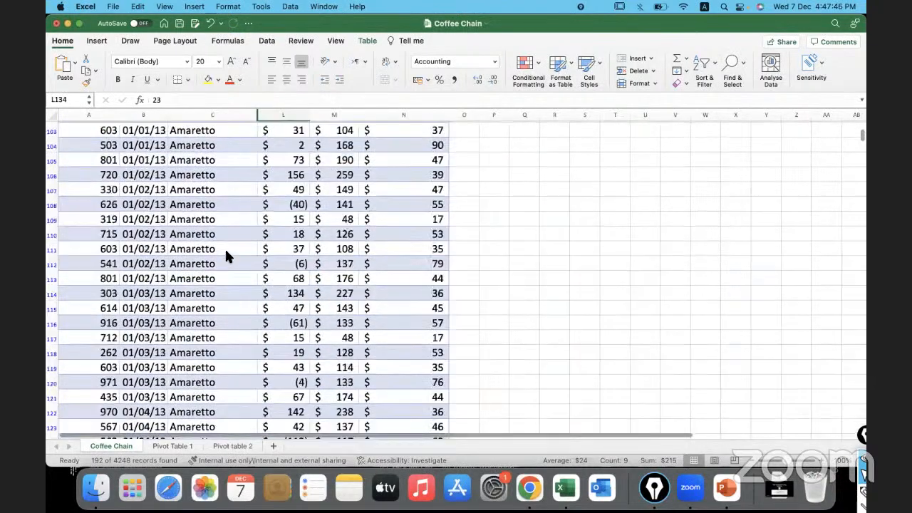
scroll(225, 253, up, 20)
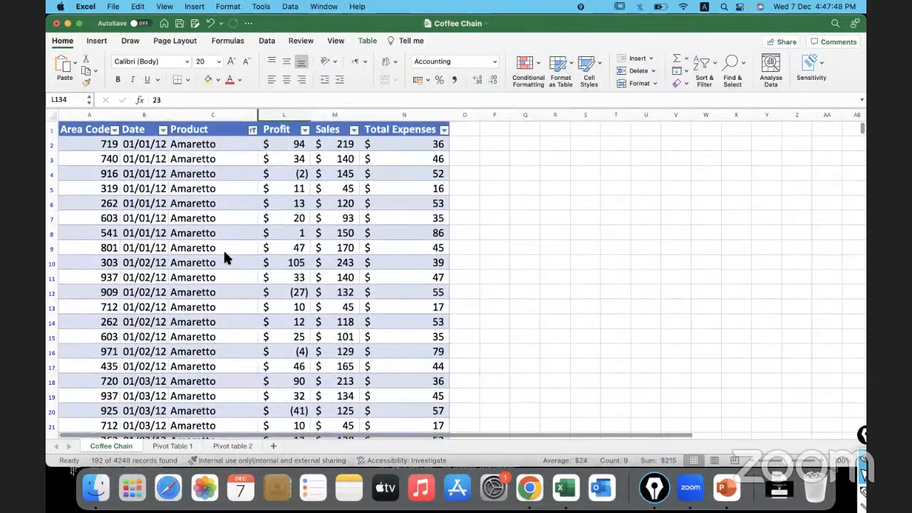
click(223, 249)
key(super+shift+Down)
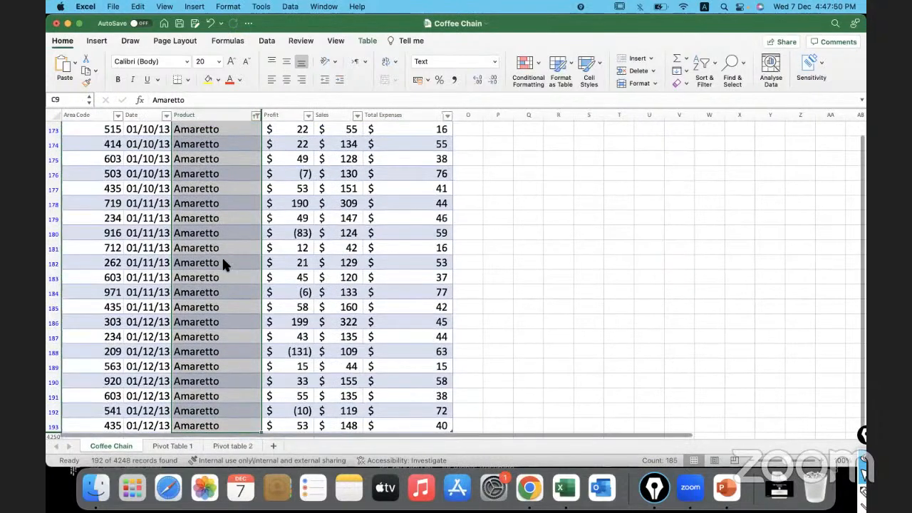
key(super+shift+Up)
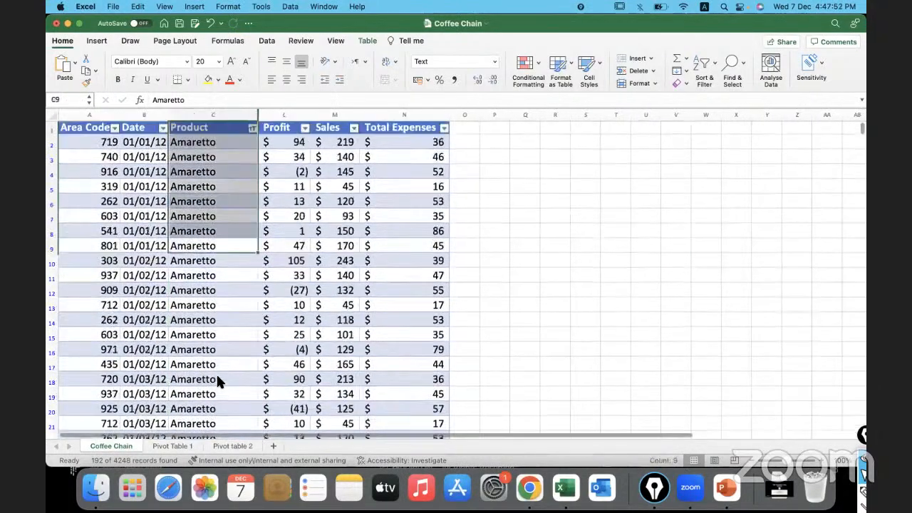
Step: Sort the filtered Amaretto rows by Profit in ascending order to check the lowest value
click(292, 144)
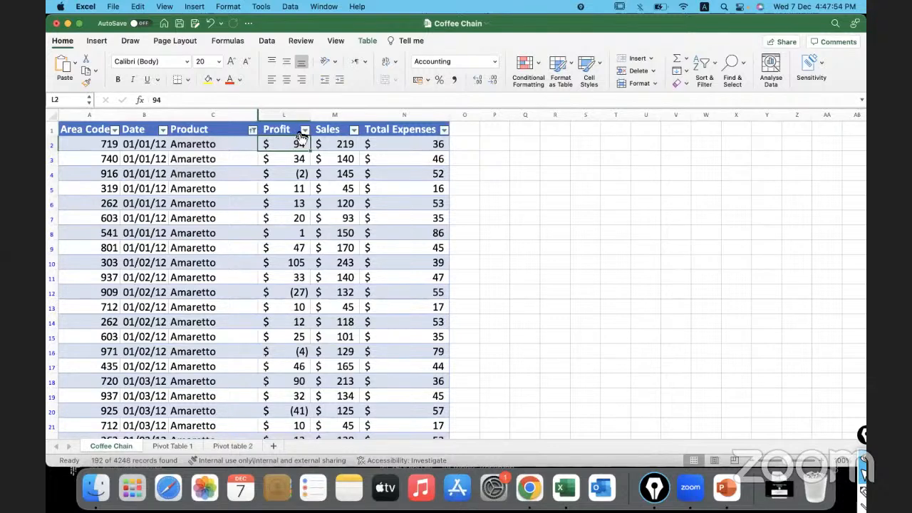
click(303, 130)
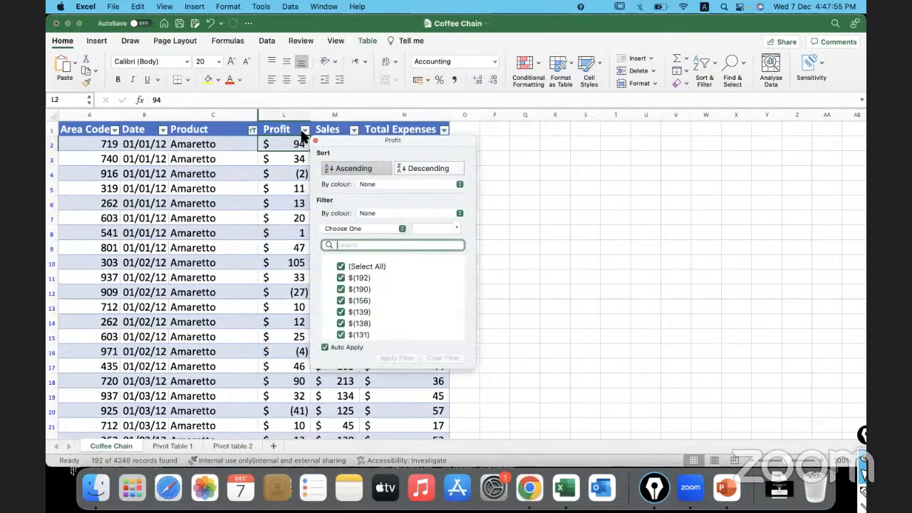
click(351, 171)
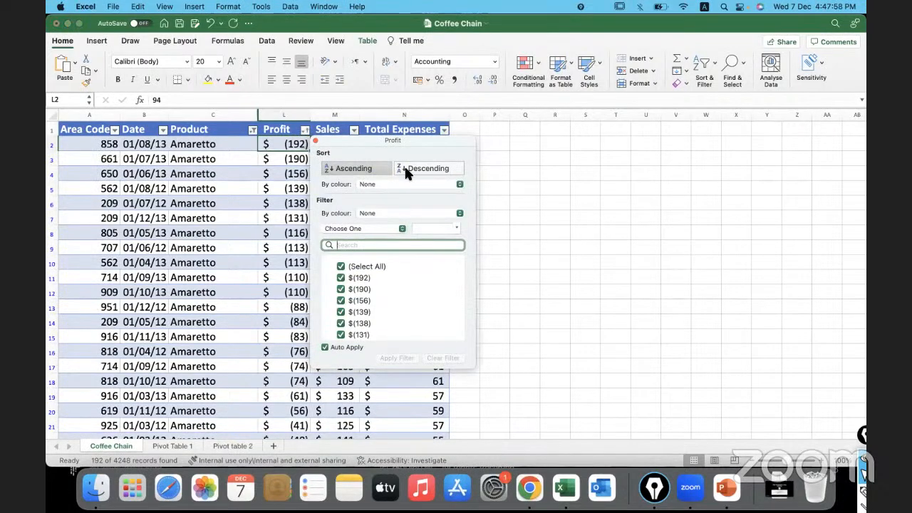
click(274, 143)
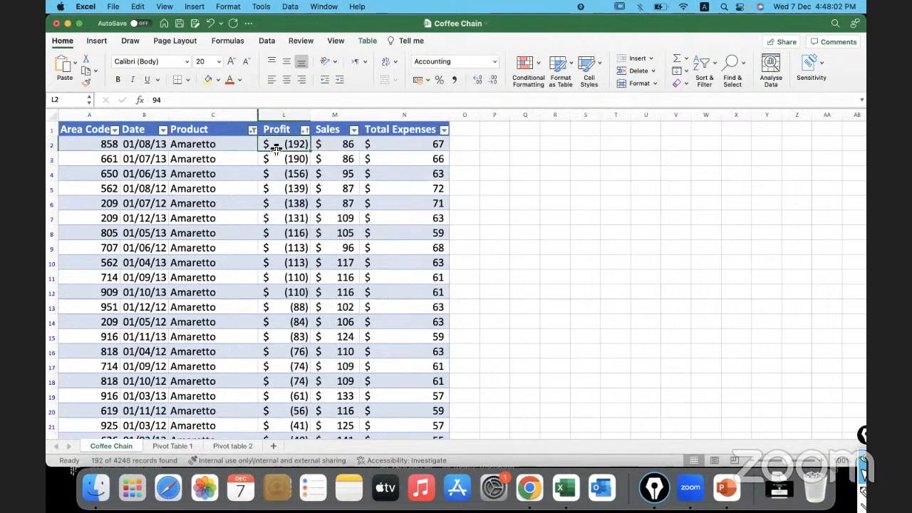
Step: Sort the Amaretto rows by Profit in descending order and compare the highest value with the Pivot table 2 sheet
click(304, 130)
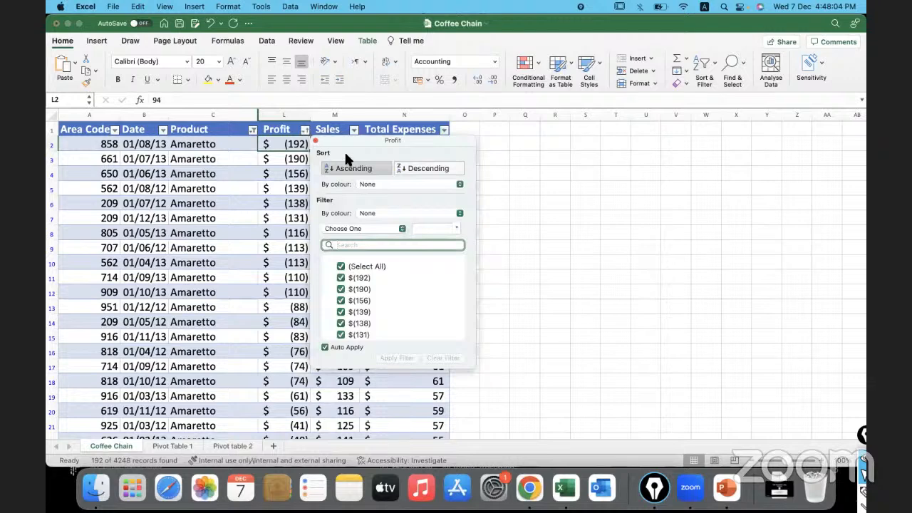
click(407, 171)
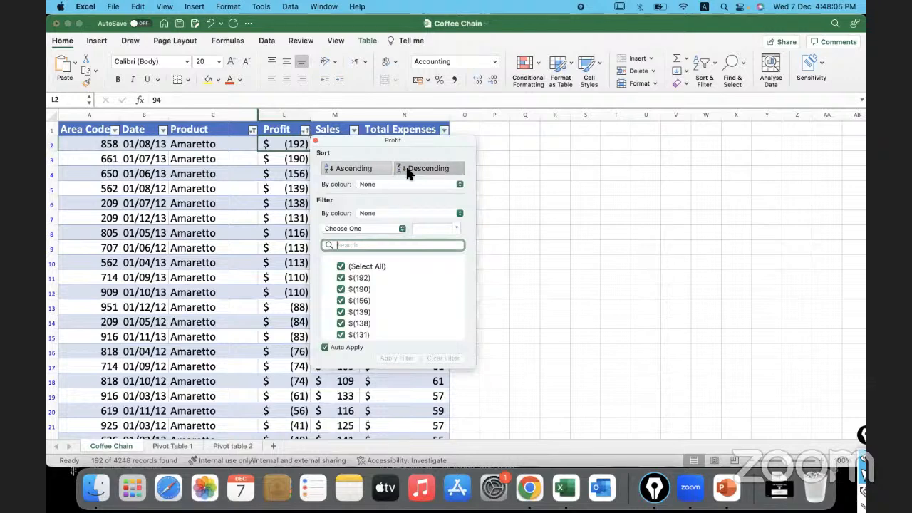
click(275, 139)
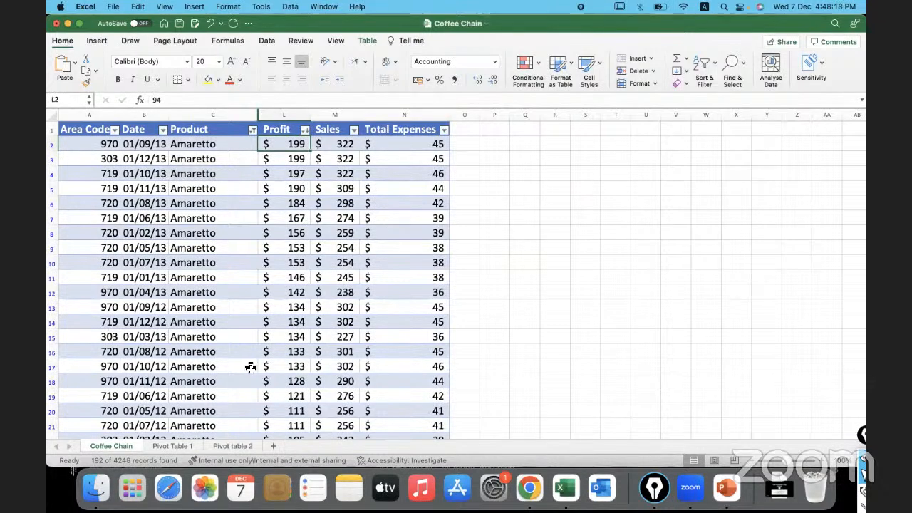
click(239, 447)
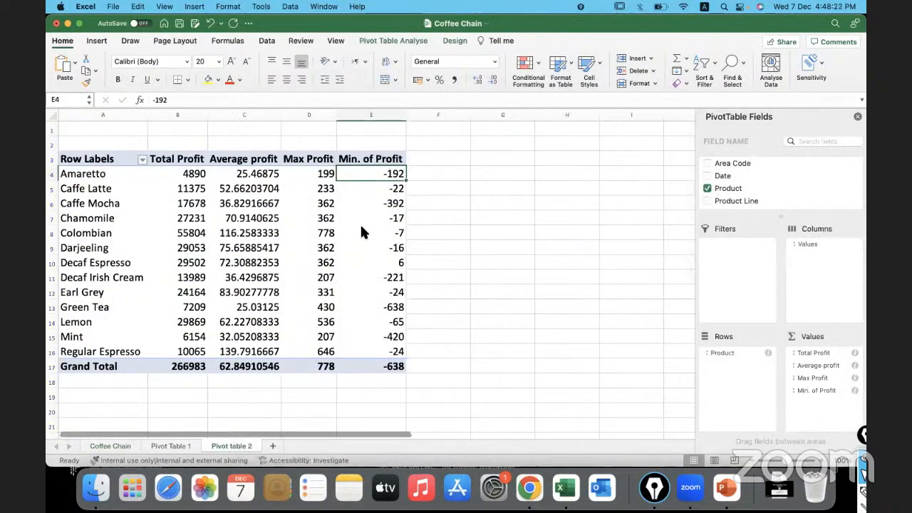
Step: Change the Product filter on the Coffee Chain sheet from Amaretto to Caffe Latte only
click(110, 446)
click(253, 130)
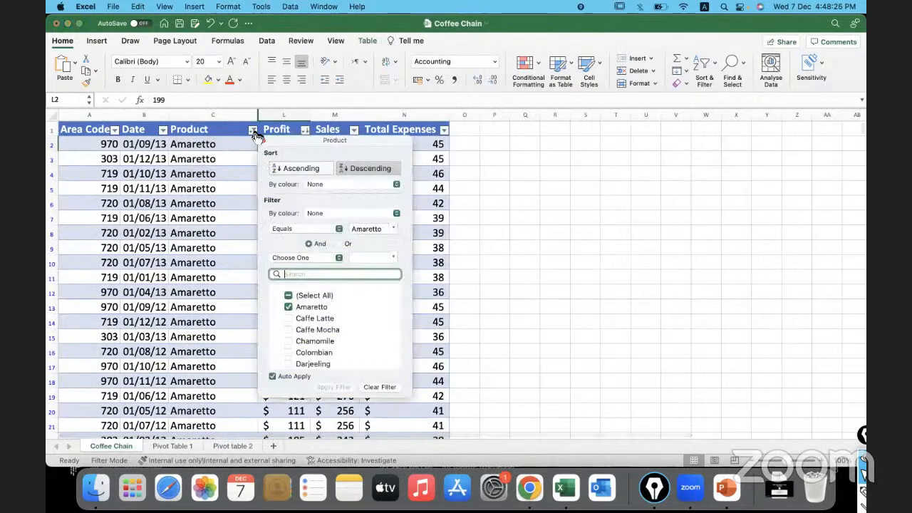
click(279, 309)
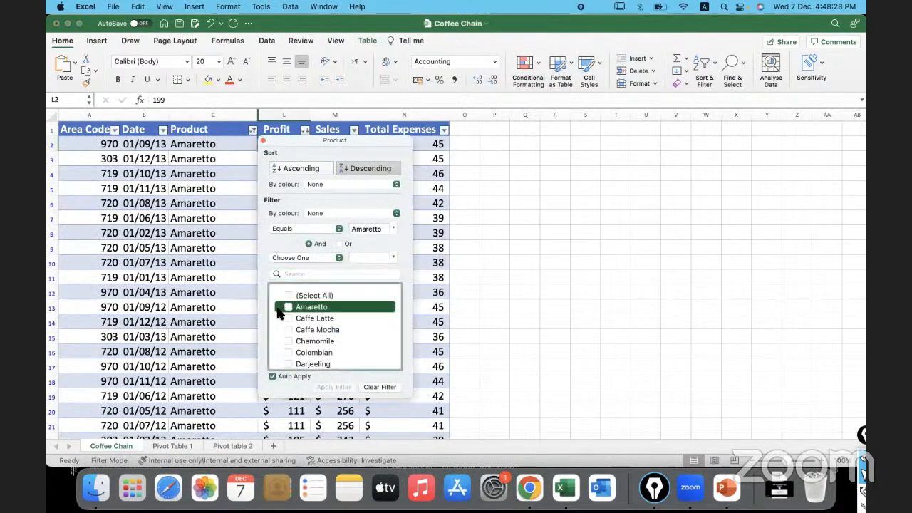
click(287, 318)
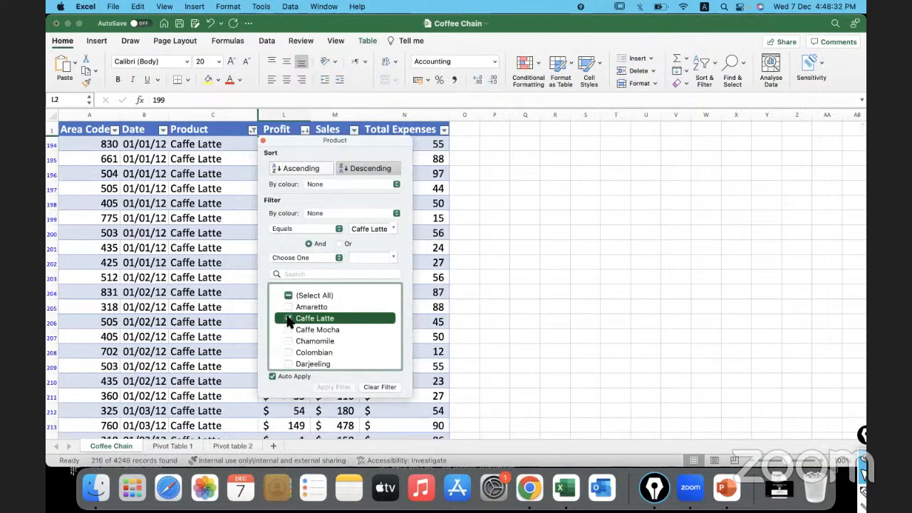
click(232, 251)
Step: Sort the Caffe Latte rows by Profit in ascending and descending order to check the lowest and highest values
click(284, 148)
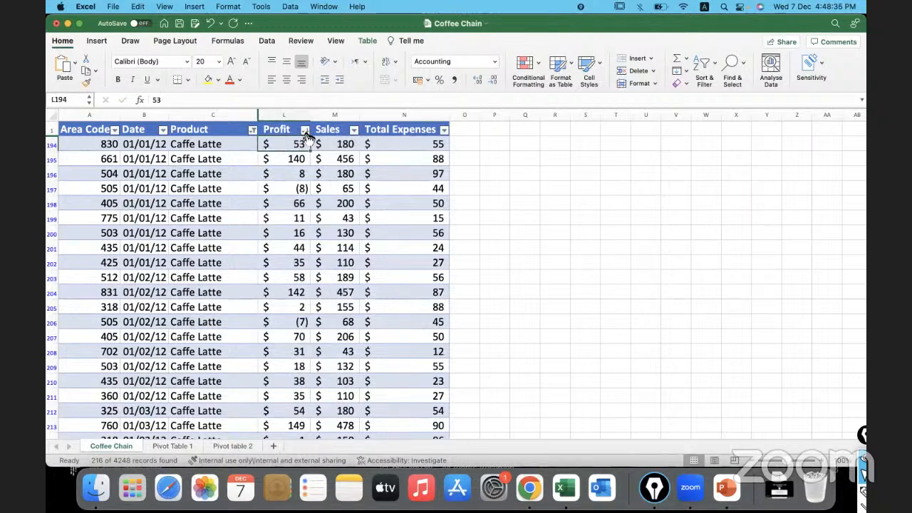
click(304, 130)
click(344, 168)
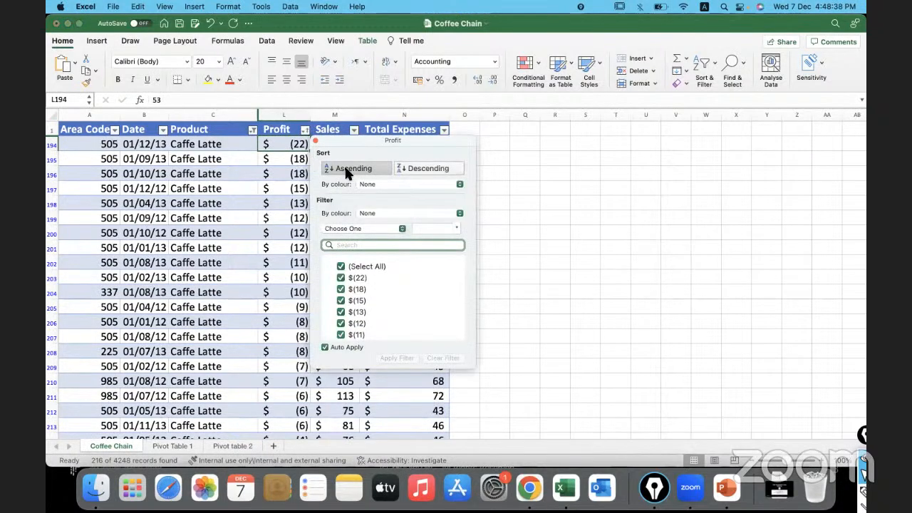
click(411, 170)
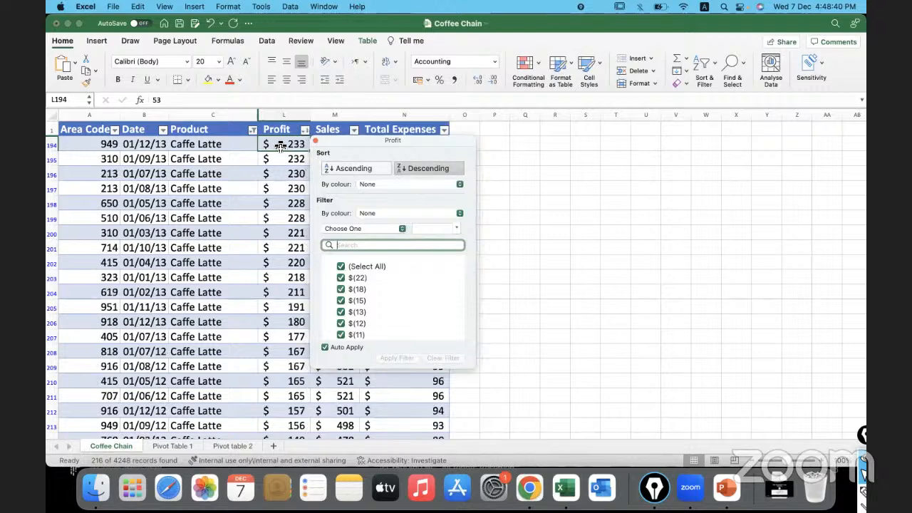
click(278, 143)
Step: Sort the Caffe Latte rows by Profit in ascending order again
click(304, 130)
click(345, 169)
click(272, 143)
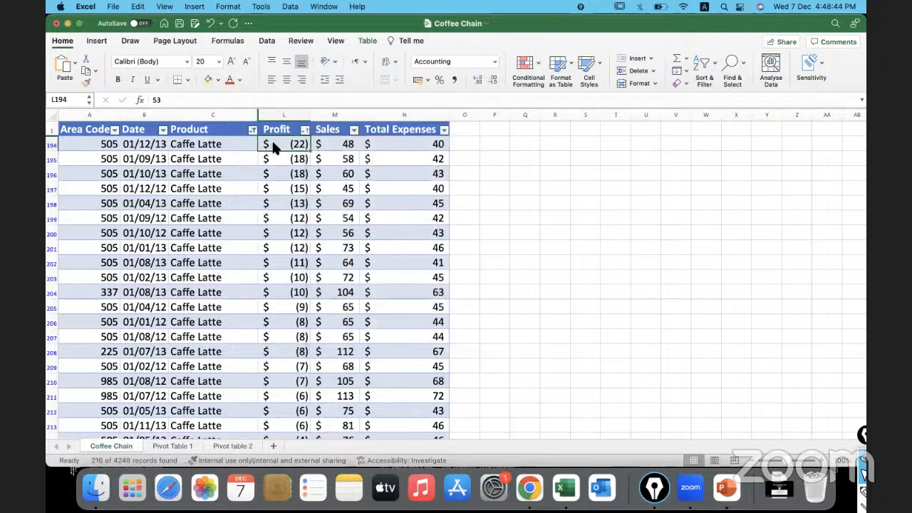
Step: Compare Caffe Latte's maximum and minimum profit on the Pivot table 2 sheet with the sorted rows on the Coffee Chain sheet
click(226, 442)
drag(312, 189, 342, 193)
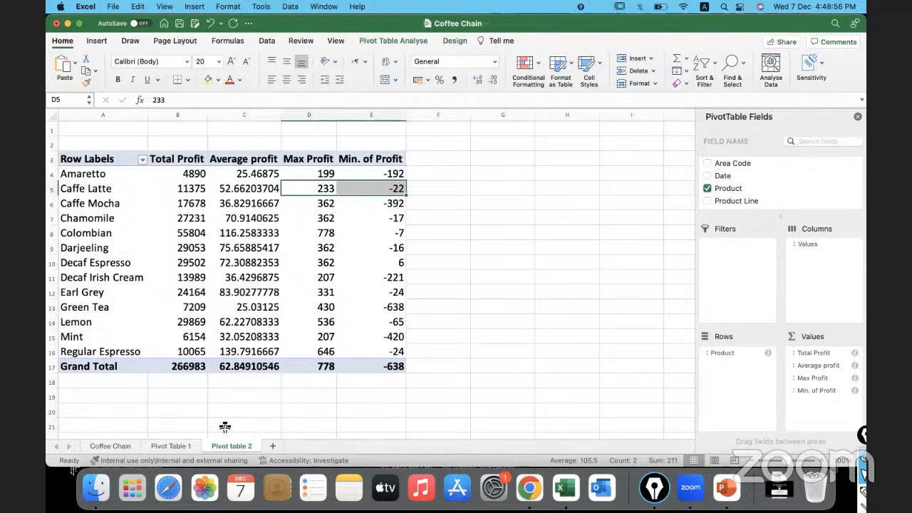
click(120, 445)
click(258, 251)
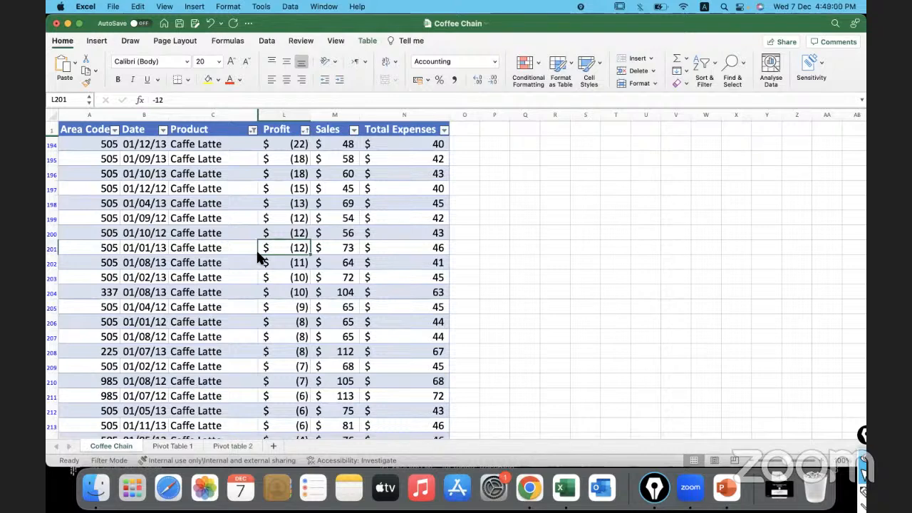
Step: Switch to the Pivot table 2 sheet and select a value in the Min. of Profit column
click(238, 445)
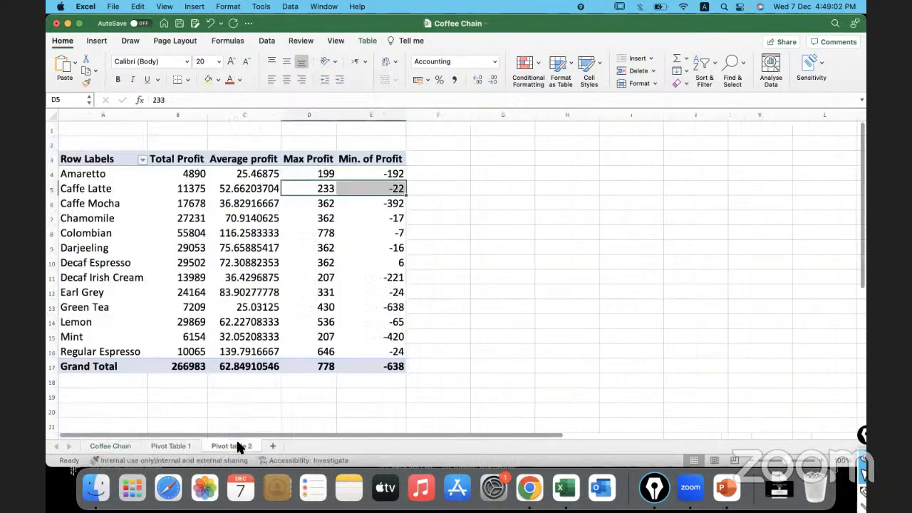
click(365, 276)
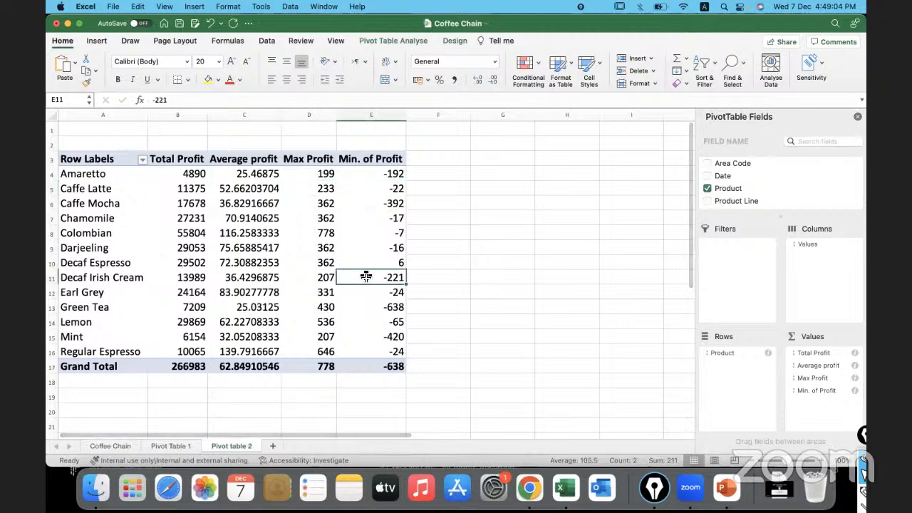
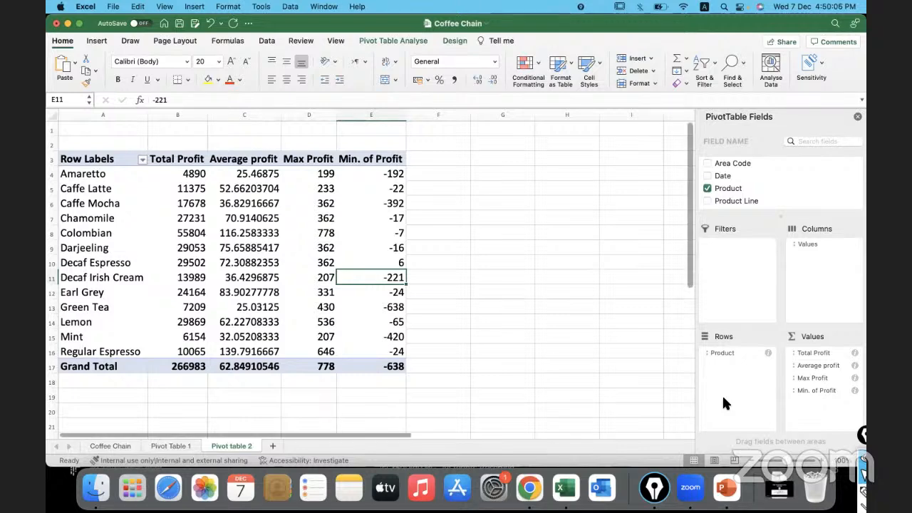
click(367, 325)
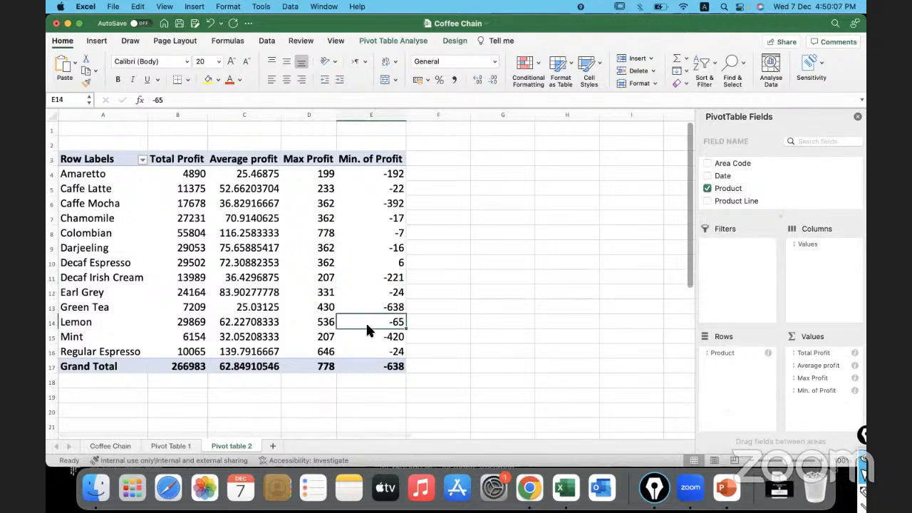
right_click(240, 449)
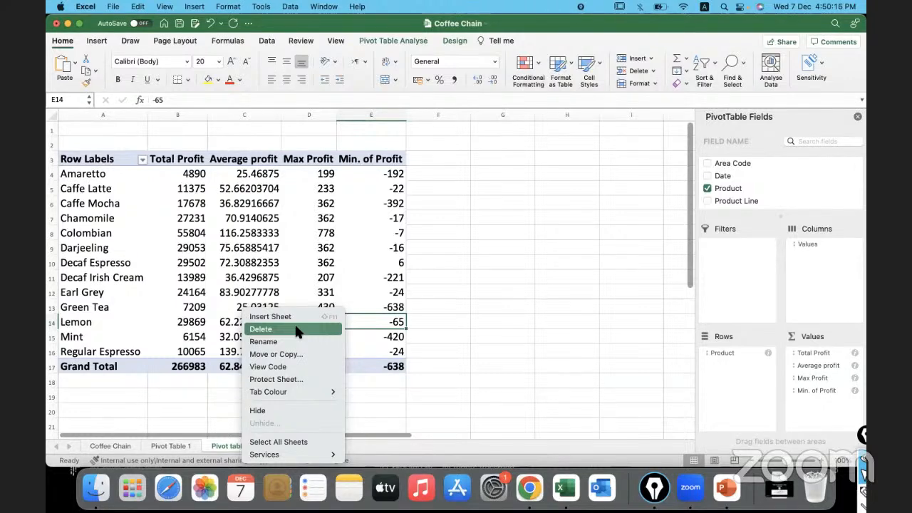
click(224, 446)
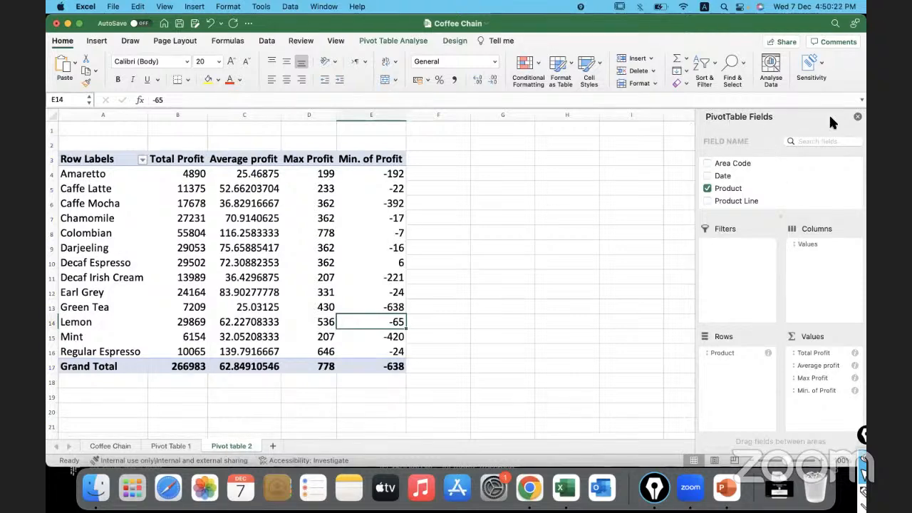
Step: Hide the PivotTable Fields list, select a cell inside the pivot table and show the field list again
click(857, 117)
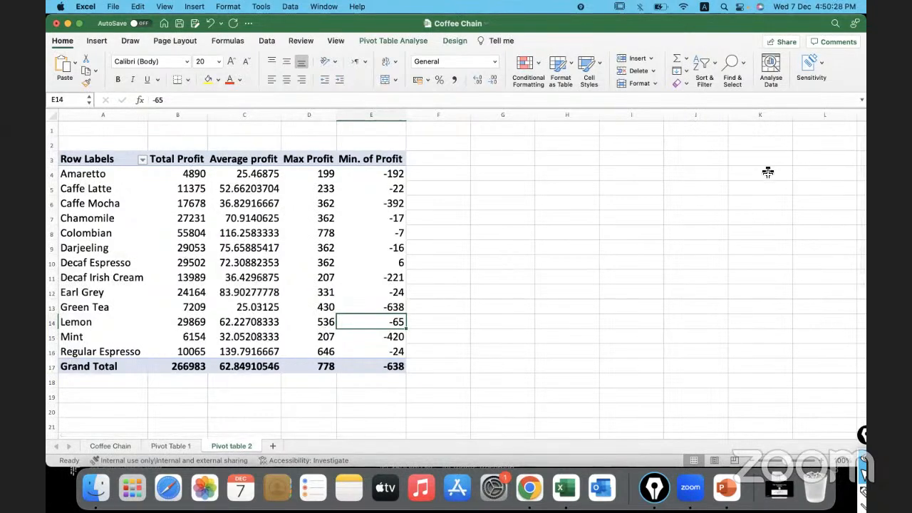
click(370, 217)
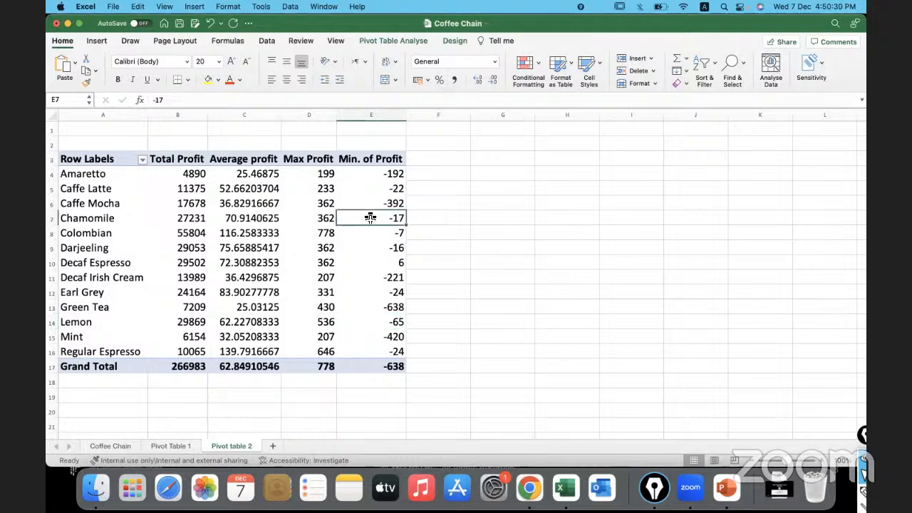
click(441, 41)
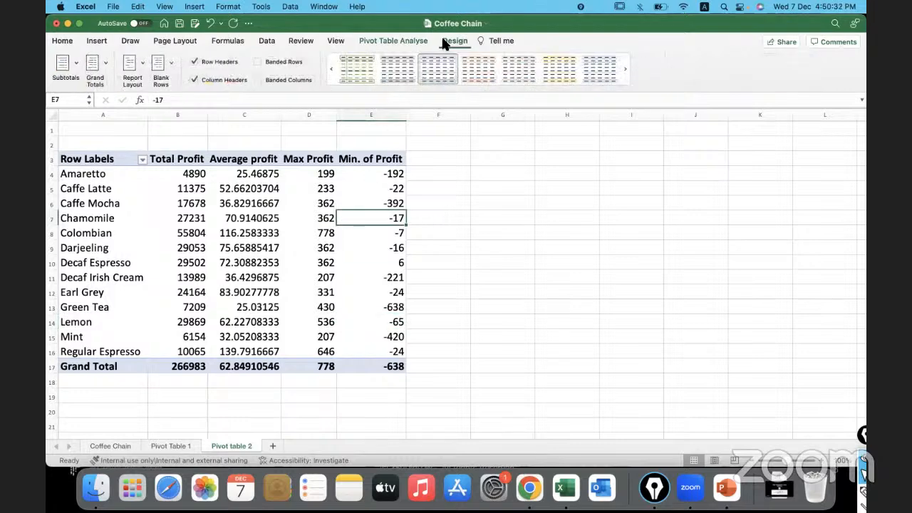
click(406, 42)
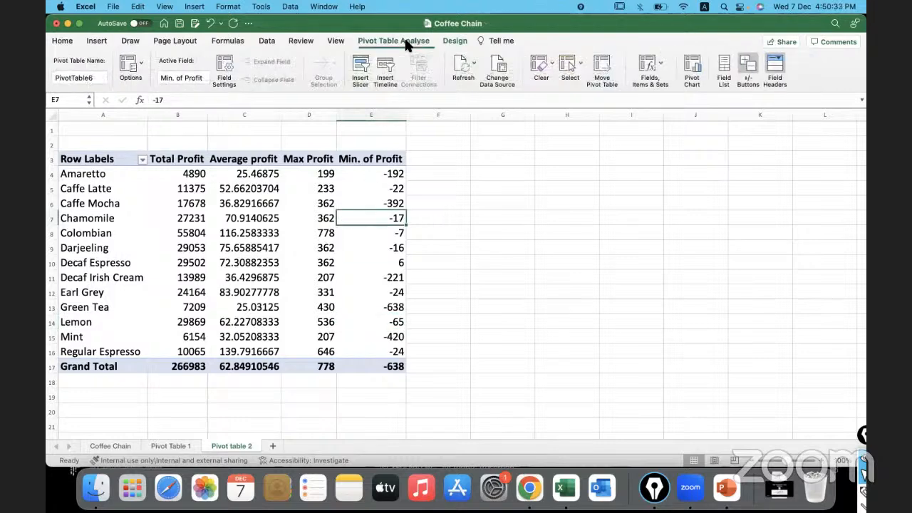
click(723, 65)
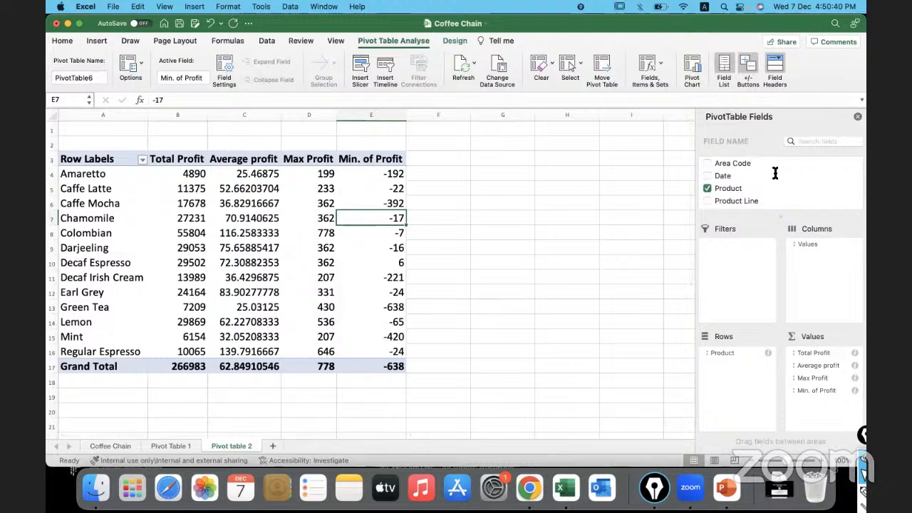
Step: Close the field list, select a cell outside the pivot table, and redisplay the list from a cell inside it
click(856, 118)
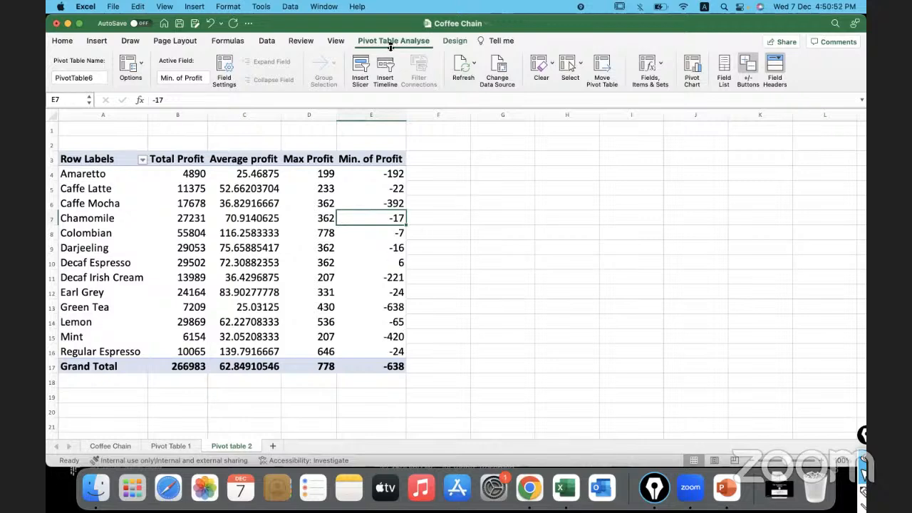
click(497, 205)
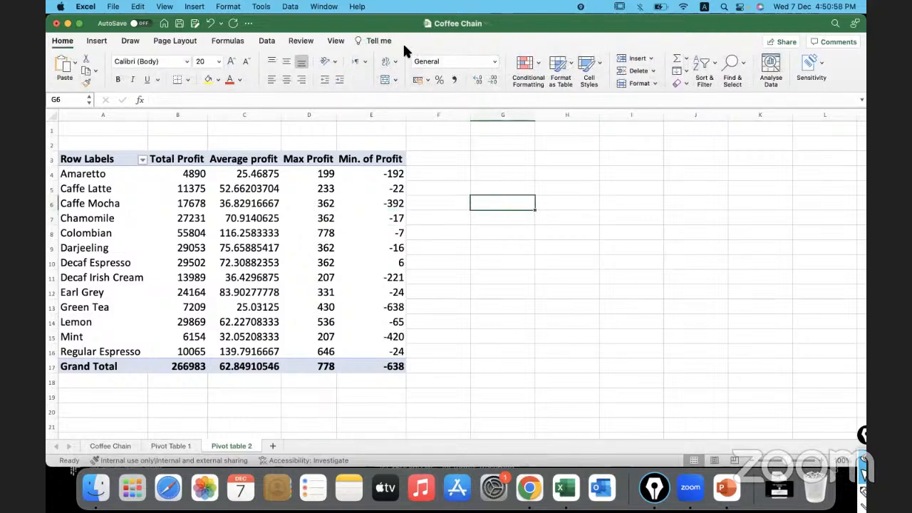
click(358, 190)
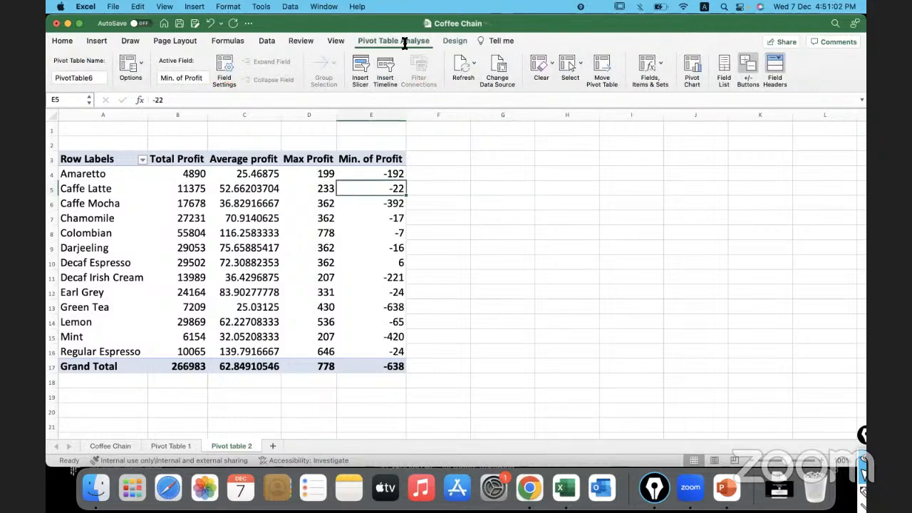
click(723, 68)
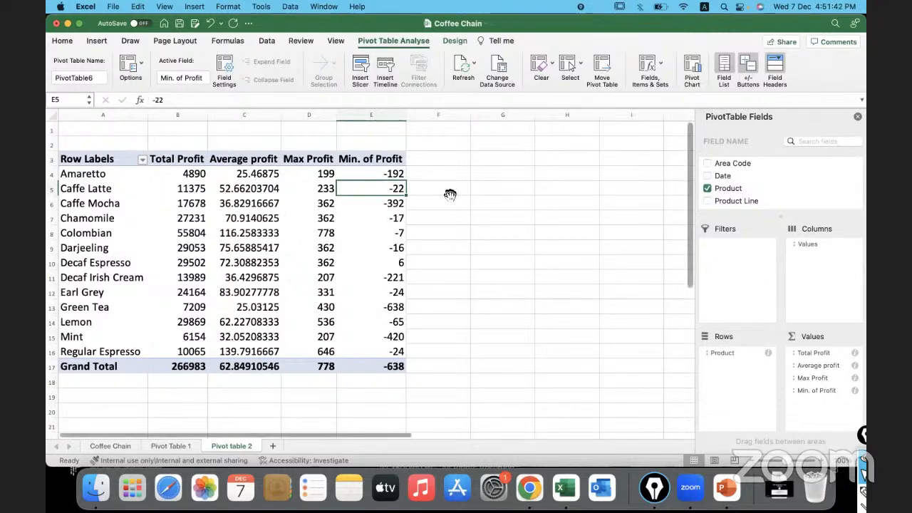
click(371, 176)
drag(371, 176, 371, 352)
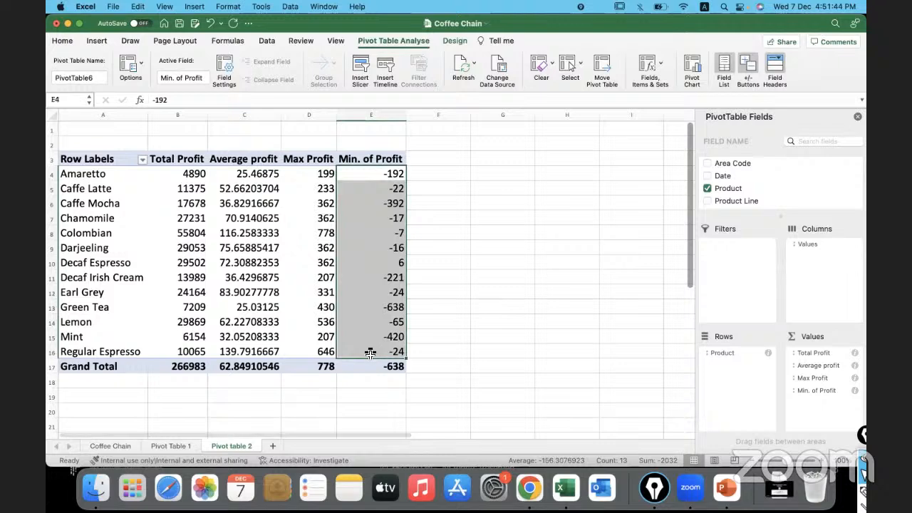
drag(178, 188, 362, 300)
click(363, 300)
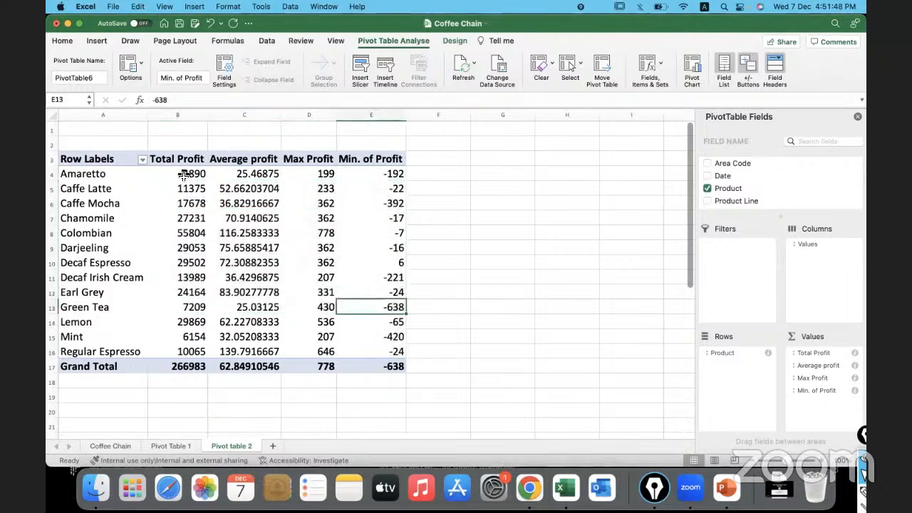
Step: Format the Total Profit field as Currency with 0 decimal places, the $ English (United States) symbol and negatives in red parentheses
drag(189, 177, 367, 347)
right_click(367, 347)
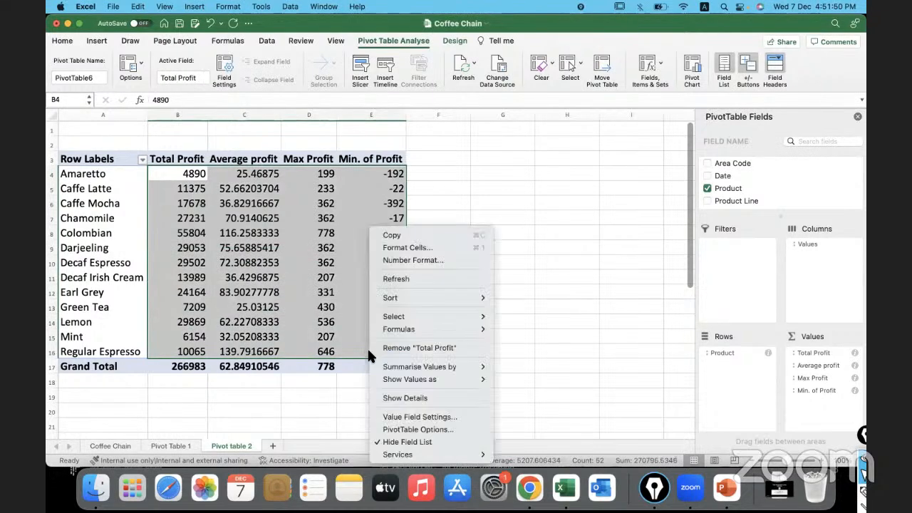
click(422, 417)
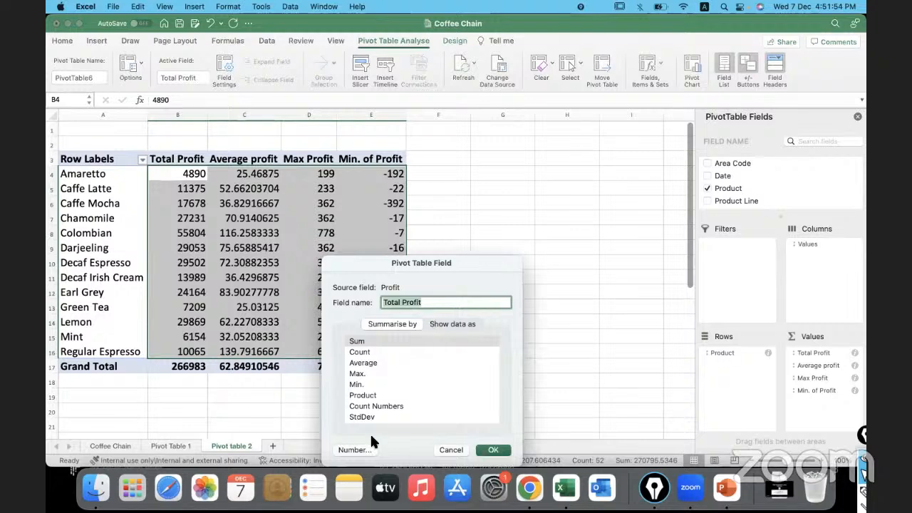
click(360, 450)
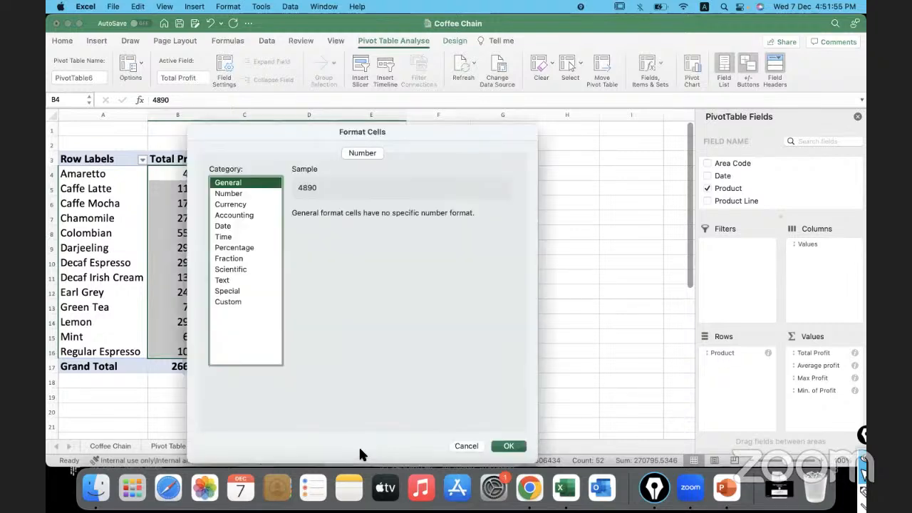
click(230, 204)
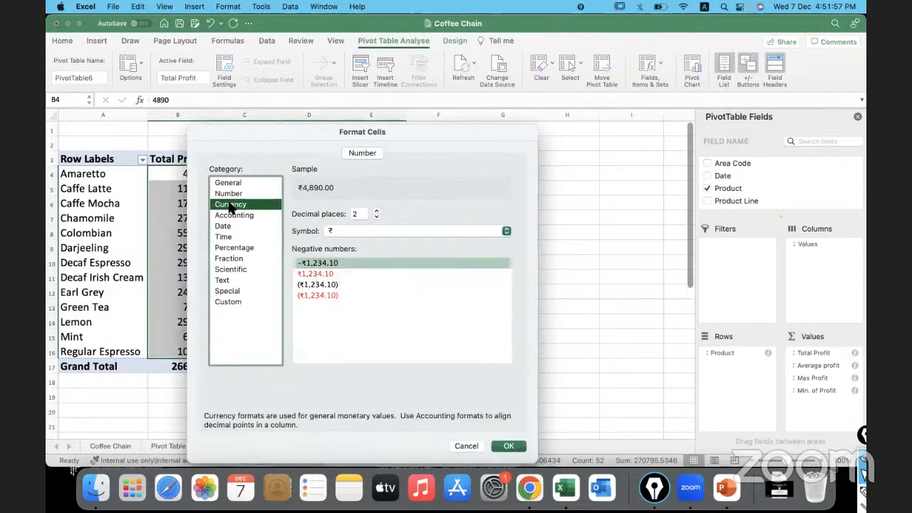
click(376, 216)
click(376, 216)
click(367, 231)
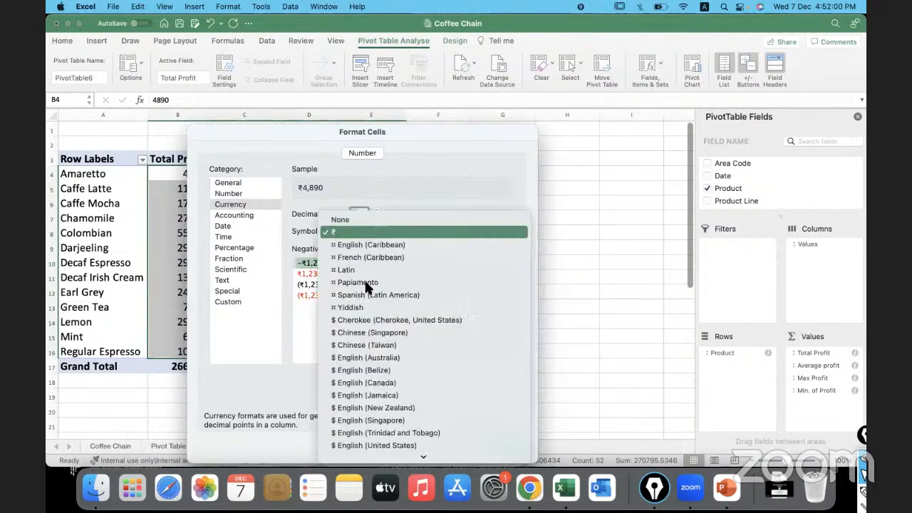
click(359, 445)
click(311, 294)
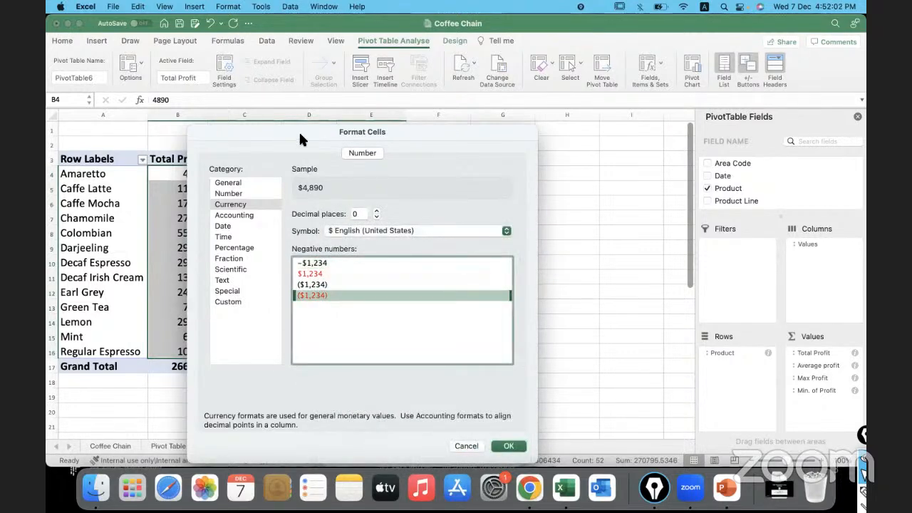
drag(299, 136, 438, 130)
click(645, 445)
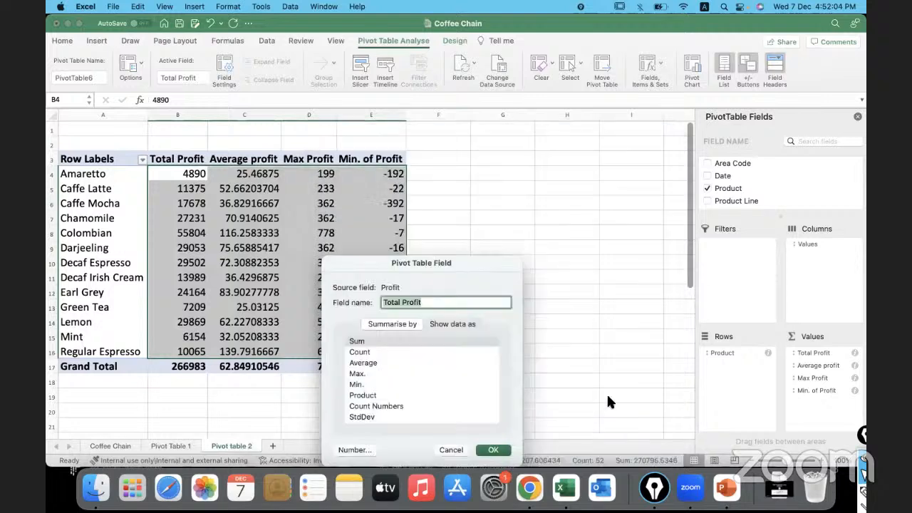
click(492, 450)
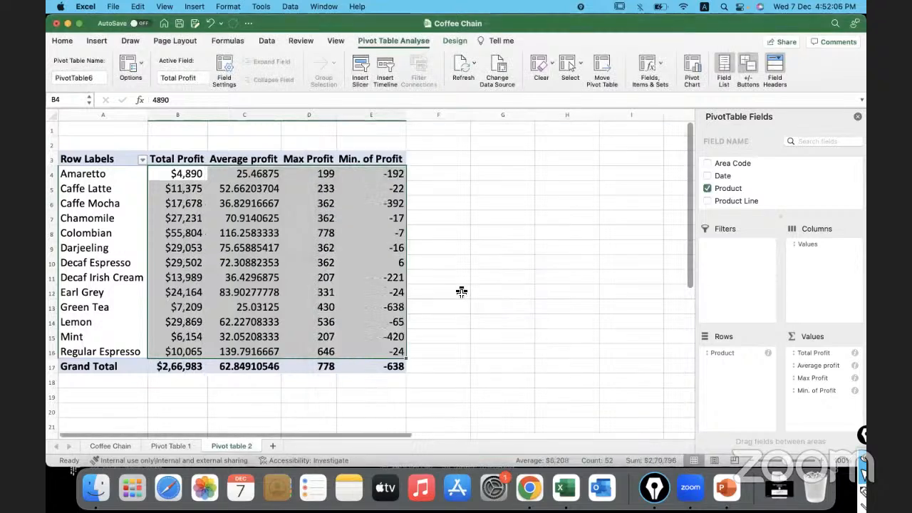
click(461, 292)
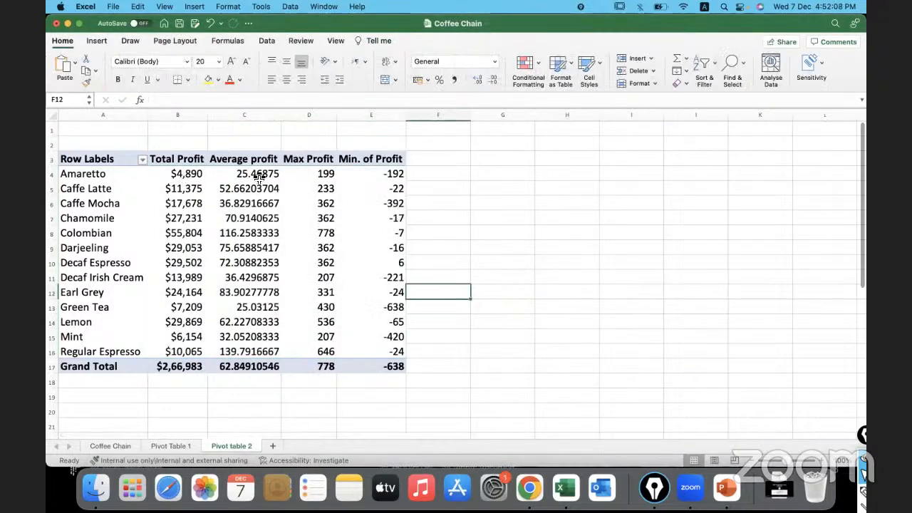
Step: Format the Average profit field as Currency with 0 decimal places, $ English (United States) and negatives in red parentheses
drag(260, 174, 252, 371)
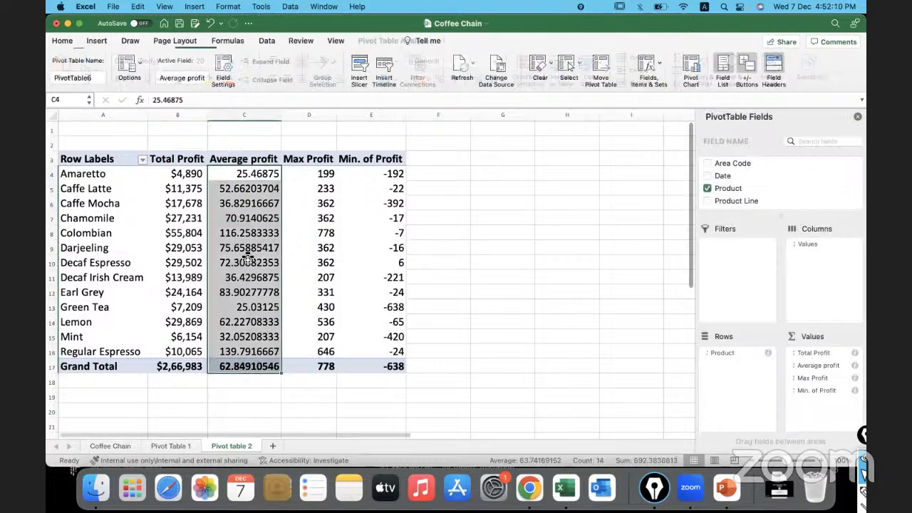
right_click(245, 259)
click(300, 418)
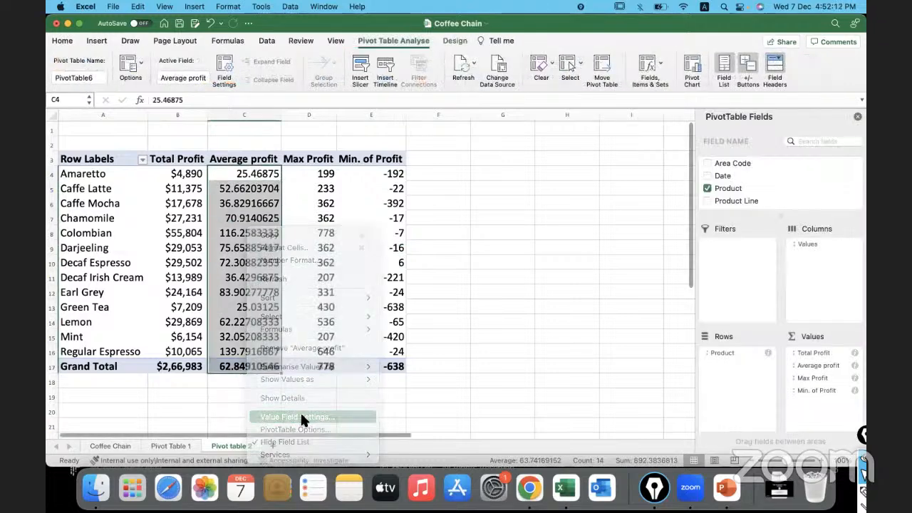
drag(310, 256, 366, 167)
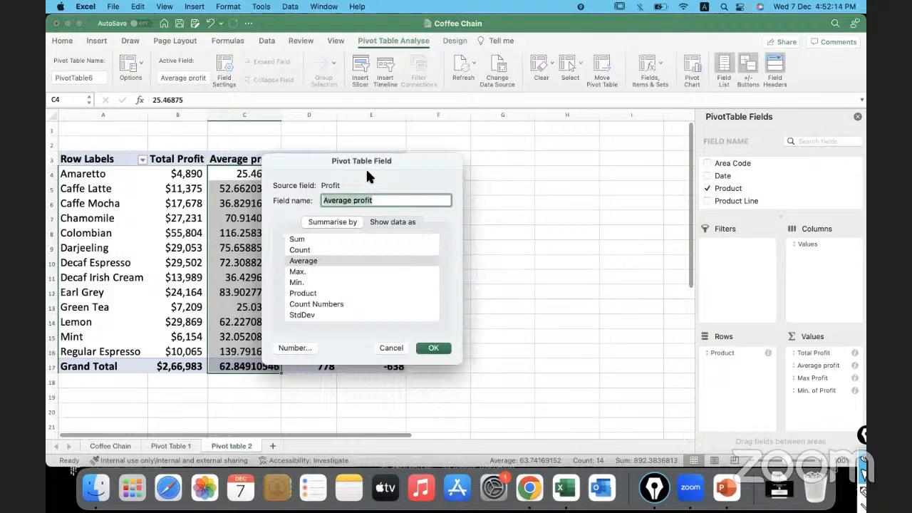
click(295, 348)
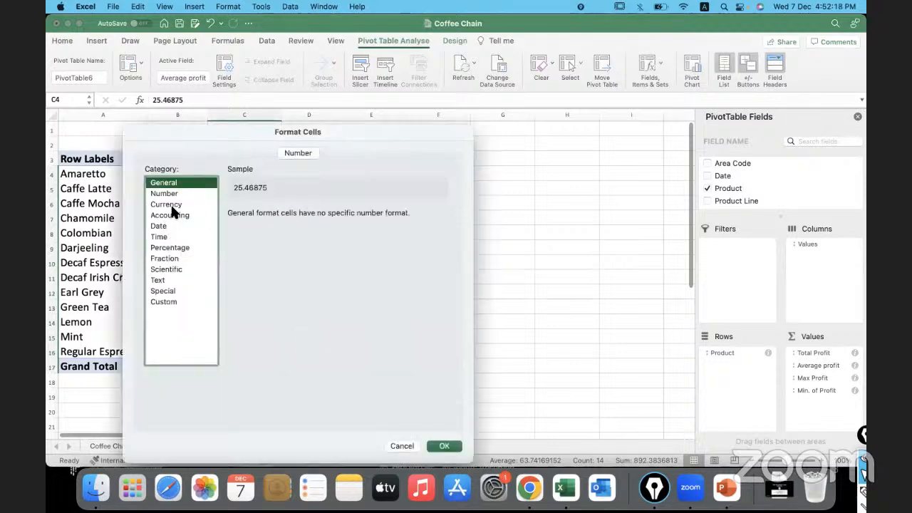
click(174, 205)
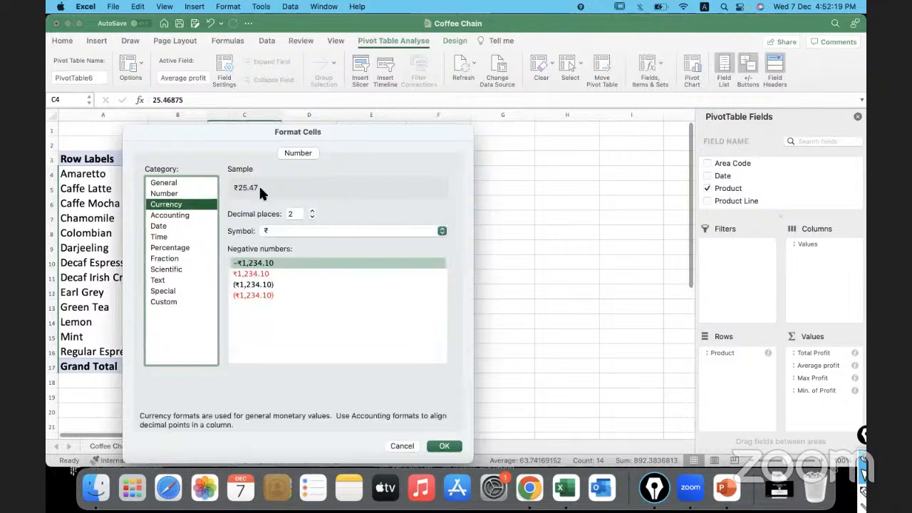
click(311, 218)
click(312, 217)
click(317, 231)
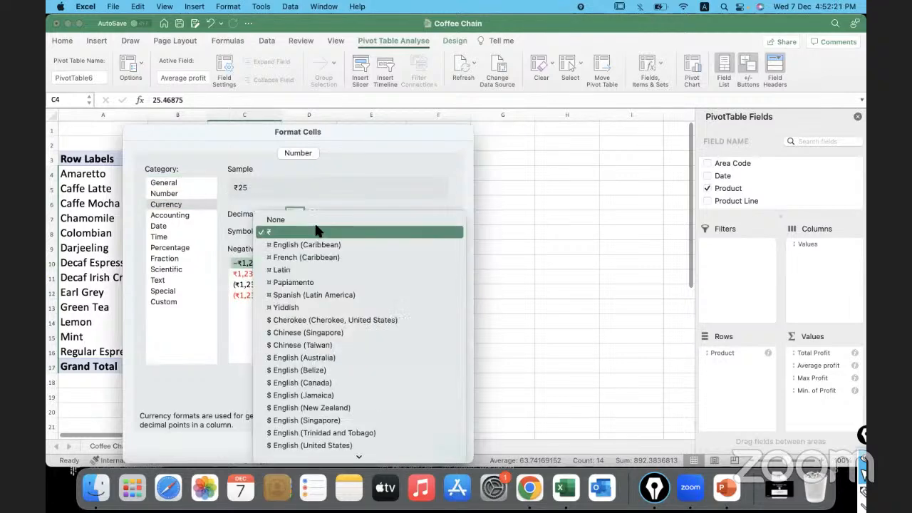
click(301, 445)
click(252, 294)
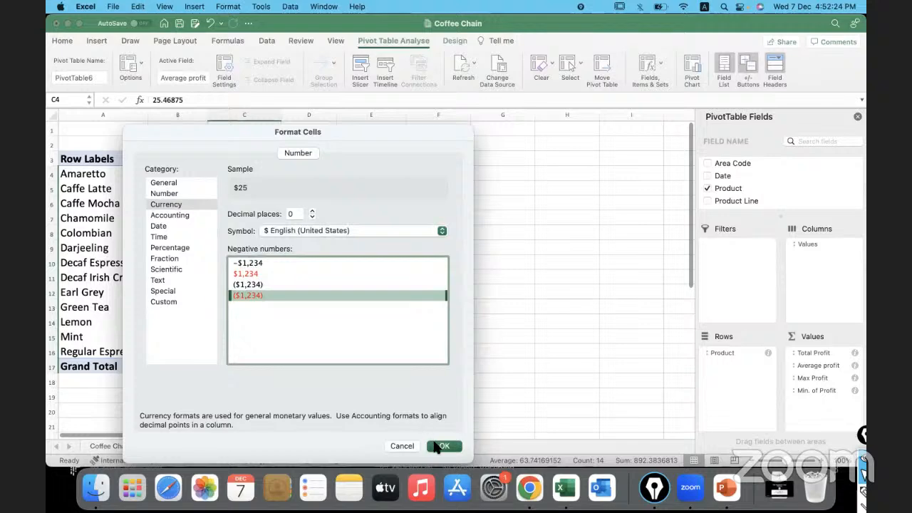
click(436, 445)
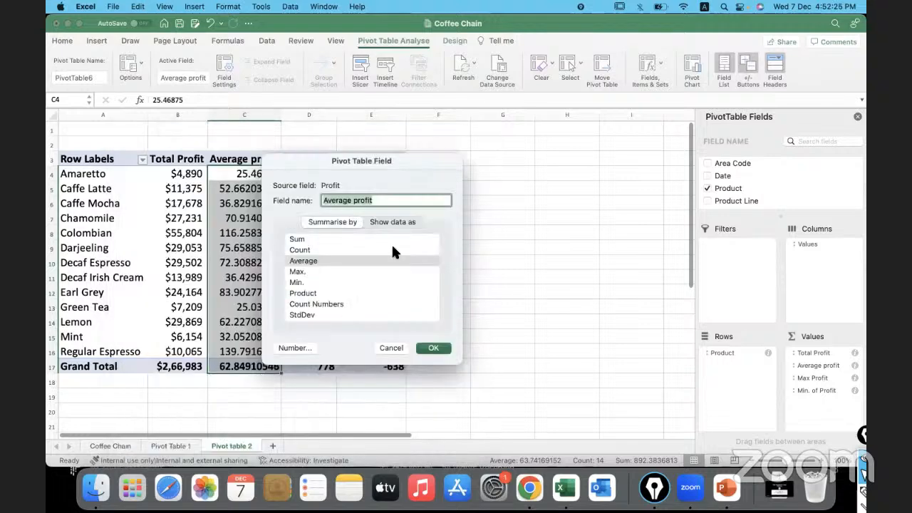
click(432, 348)
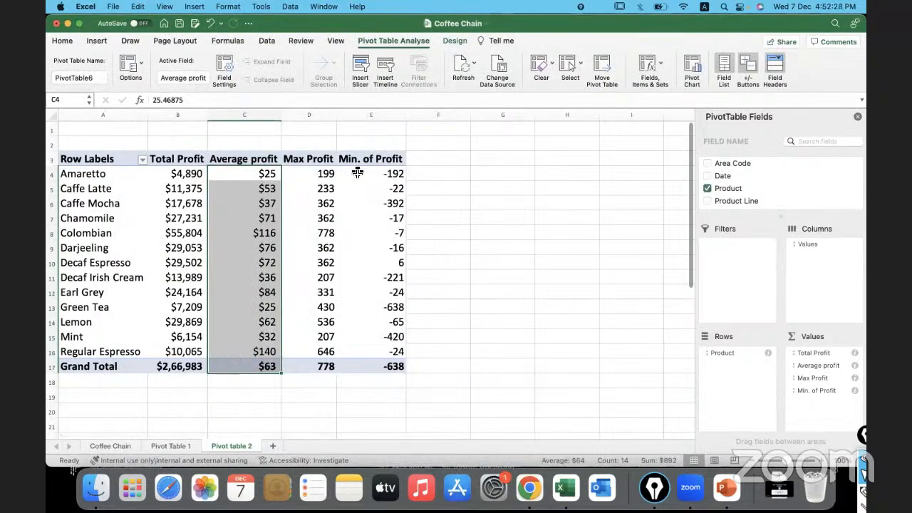
Step: Format the Min. of Profit field as Currency with 0 decimal places, $ English (United States) and negatives in red parentheses
drag(357, 174, 354, 350)
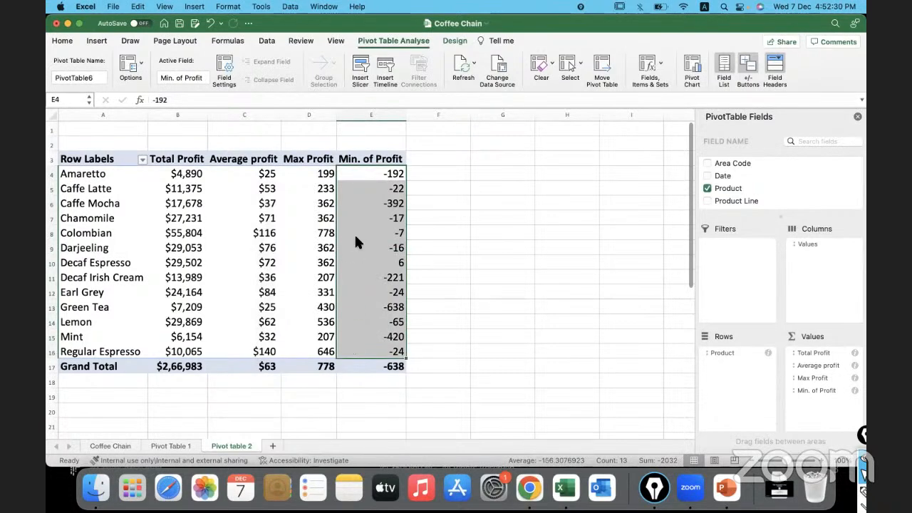
right_click(356, 241)
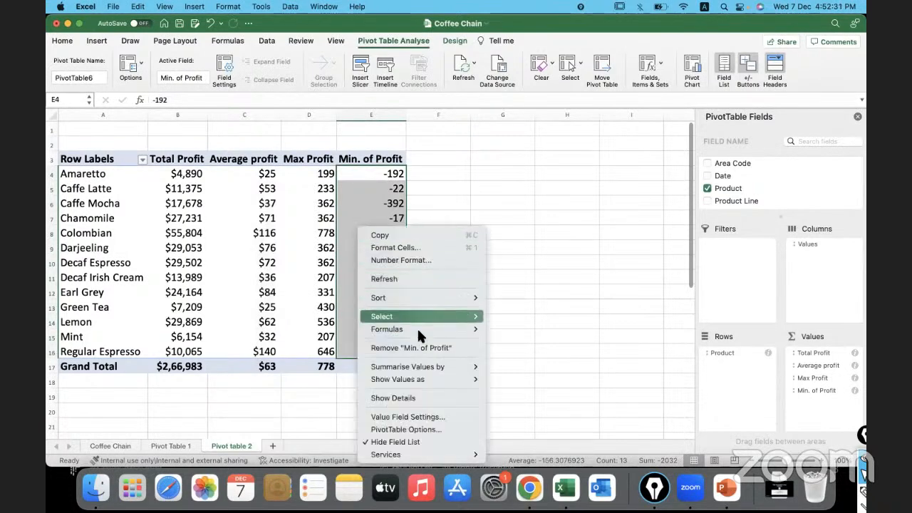
click(406, 416)
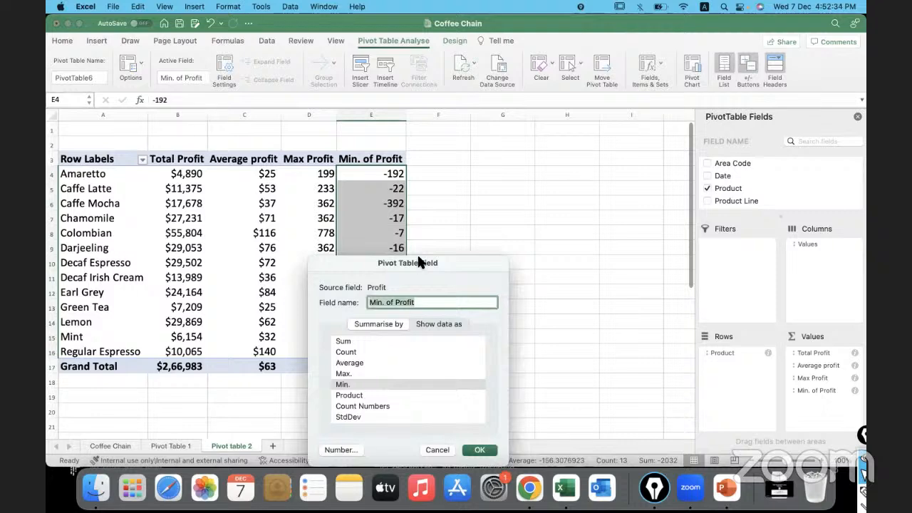
drag(419, 263, 440, 224)
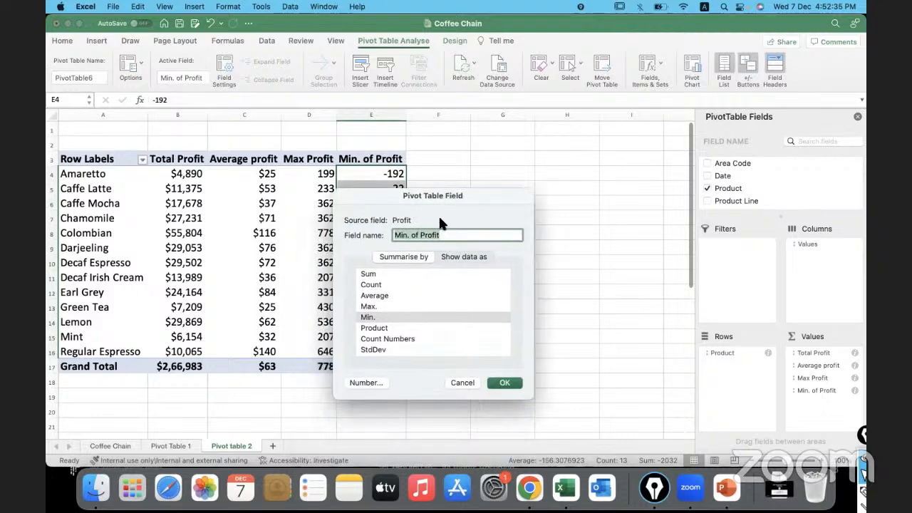
click(365, 382)
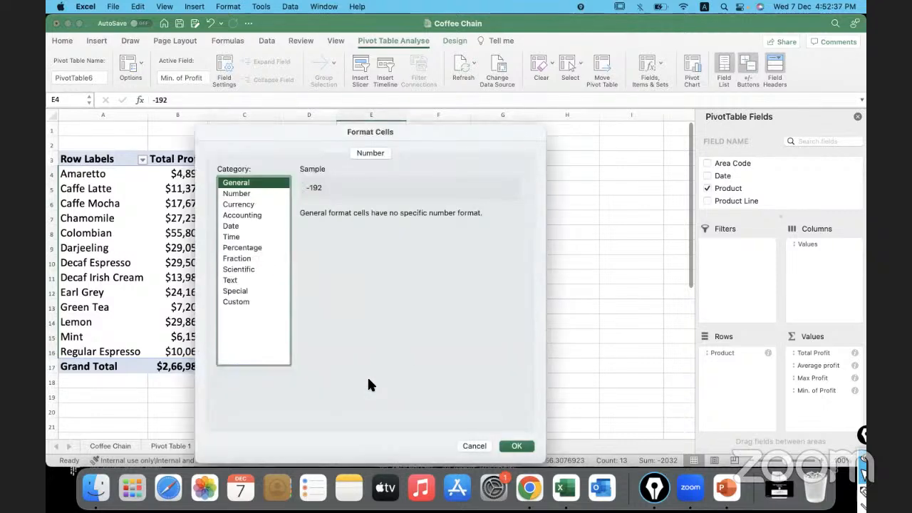
click(239, 205)
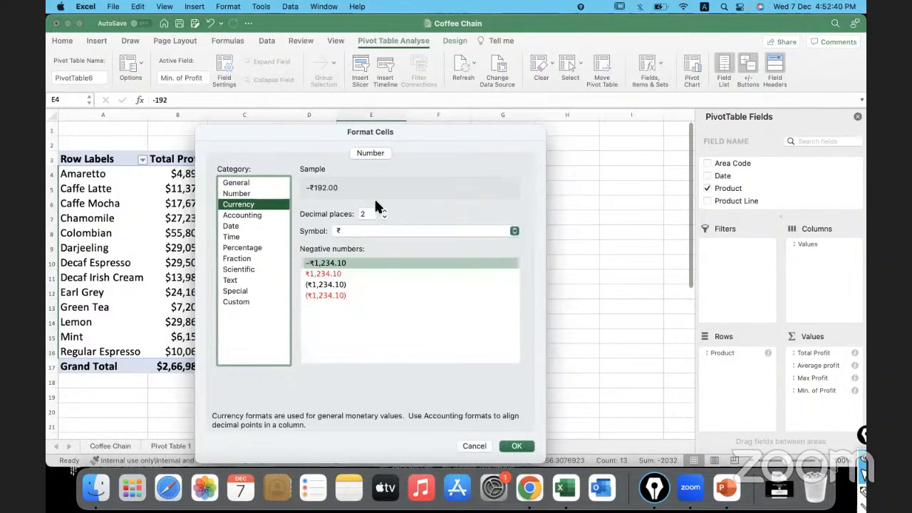
click(384, 215)
click(384, 215)
click(373, 229)
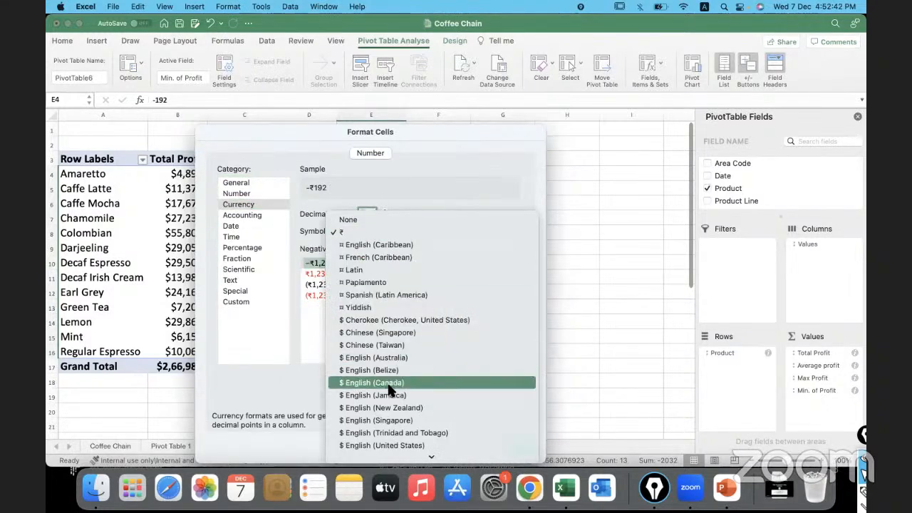
click(329, 295)
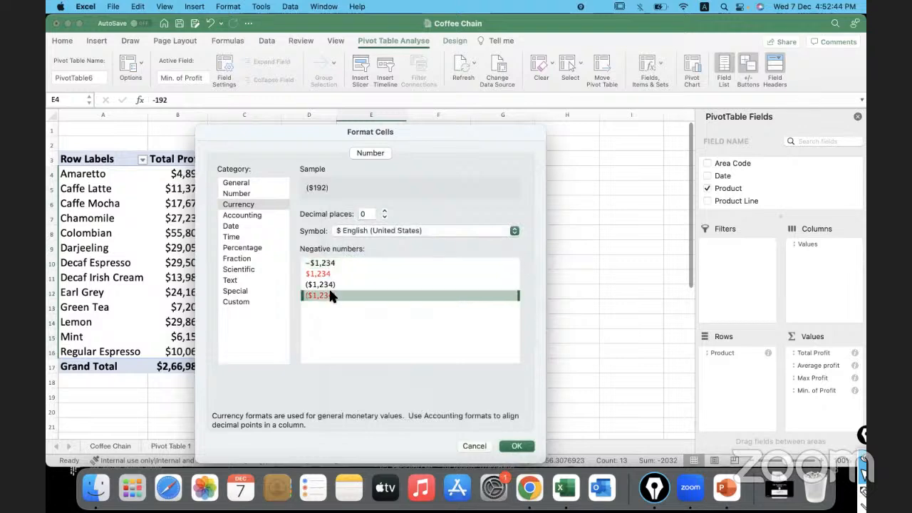
click(516, 445)
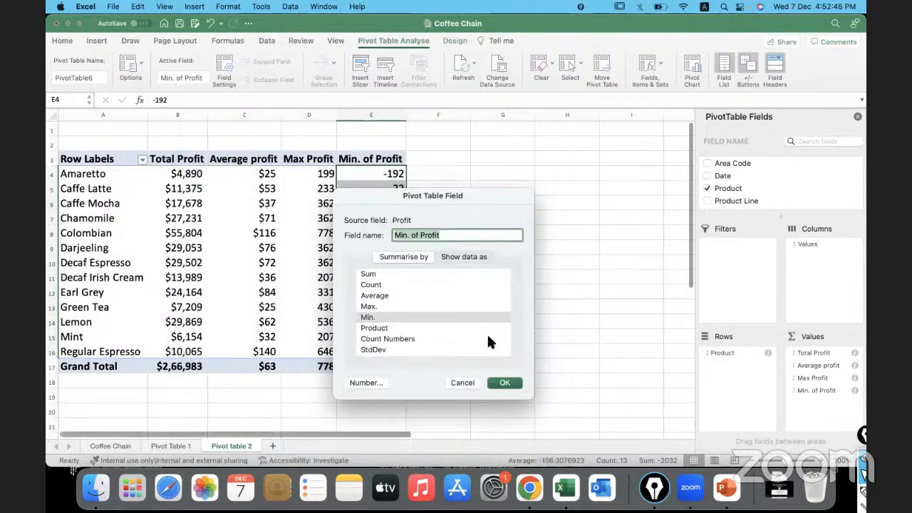
click(502, 383)
click(448, 292)
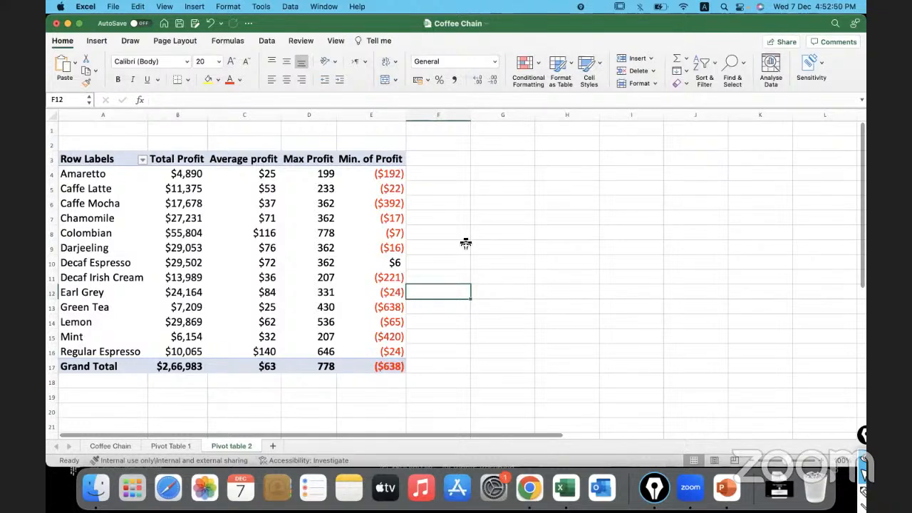
Step: Format the whole Max Profit column in the Accounting number format with the $ symbol and no decimal places
click(302, 173)
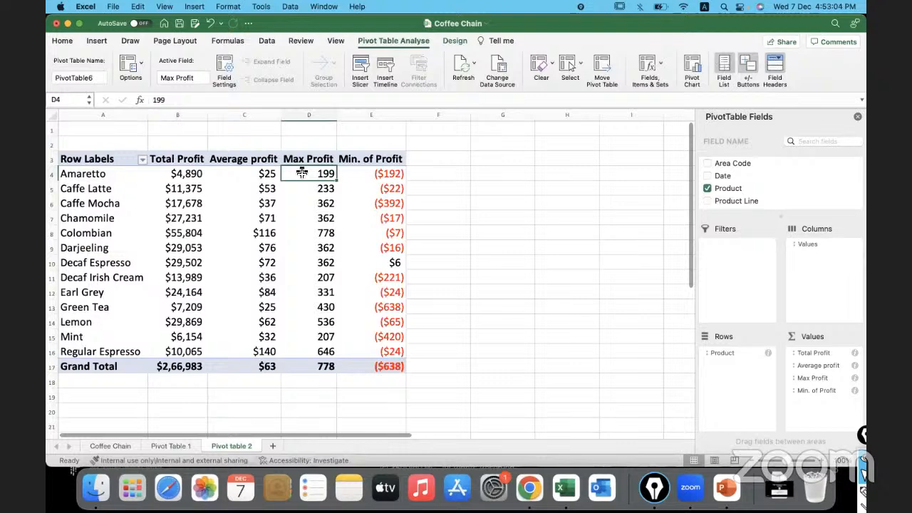
click(309, 114)
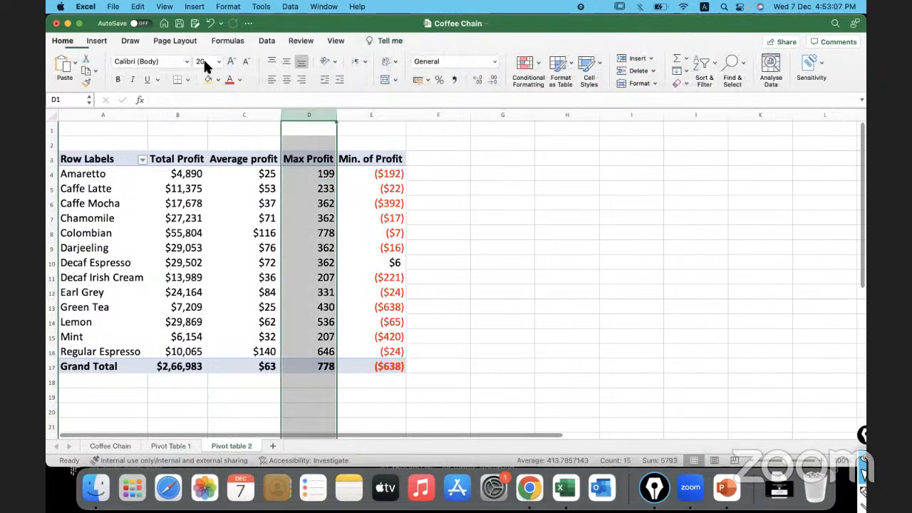
click(63, 41)
click(62, 40)
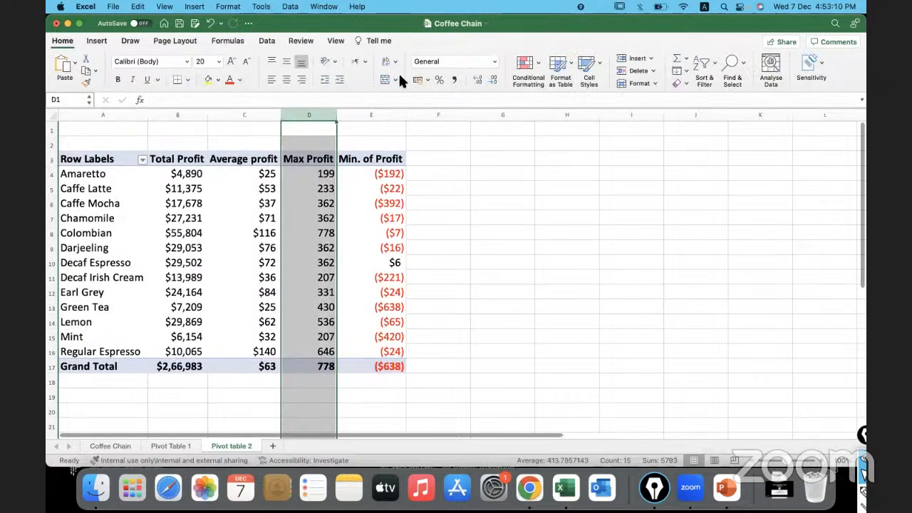
click(492, 62)
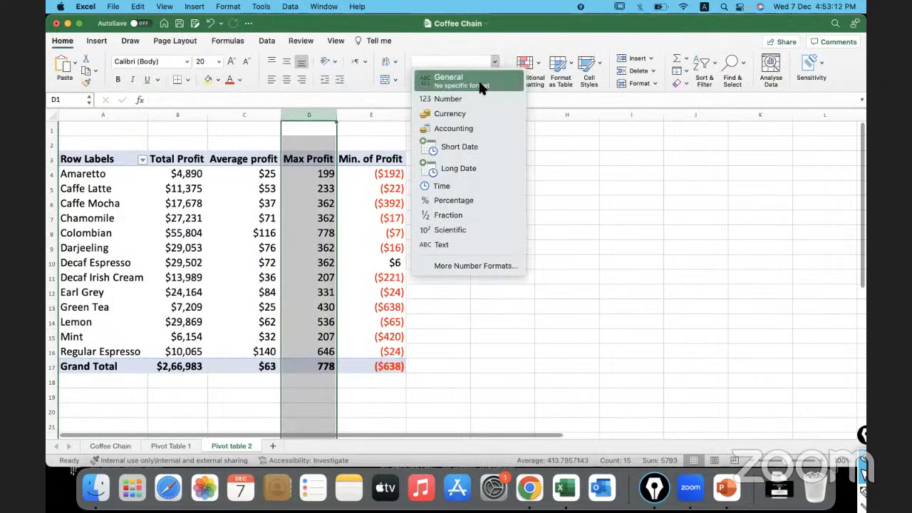
click(449, 113)
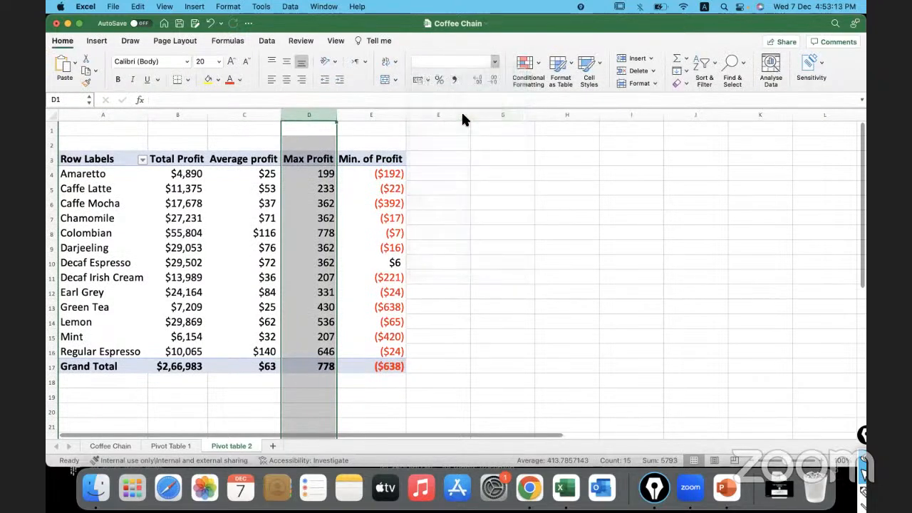
click(427, 80)
click(436, 136)
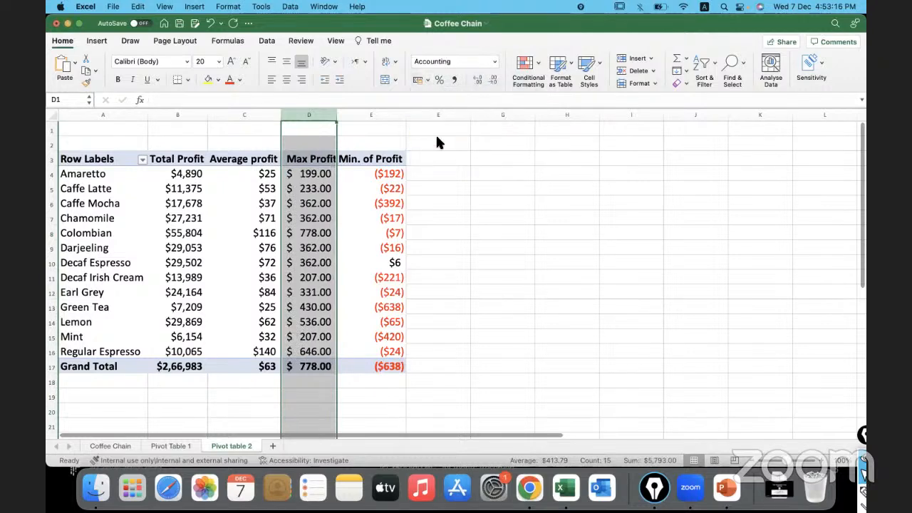
click(494, 80)
click(493, 80)
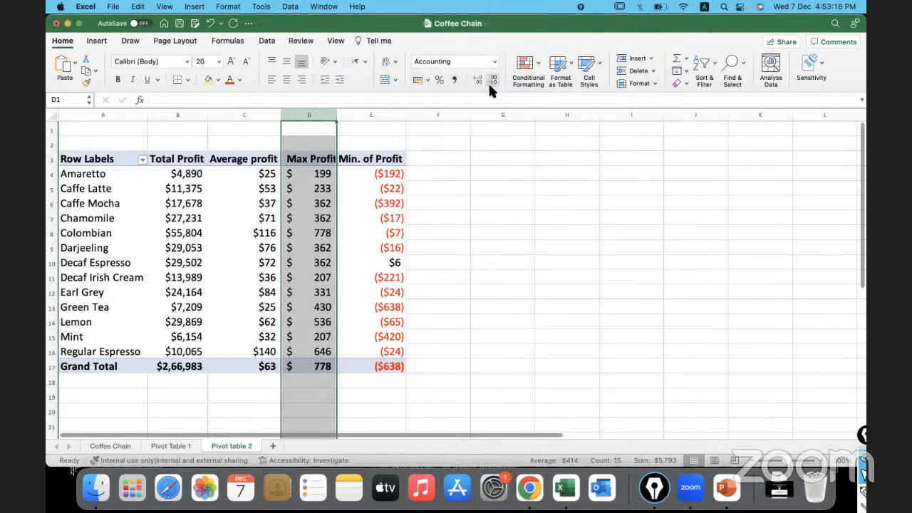
click(321, 221)
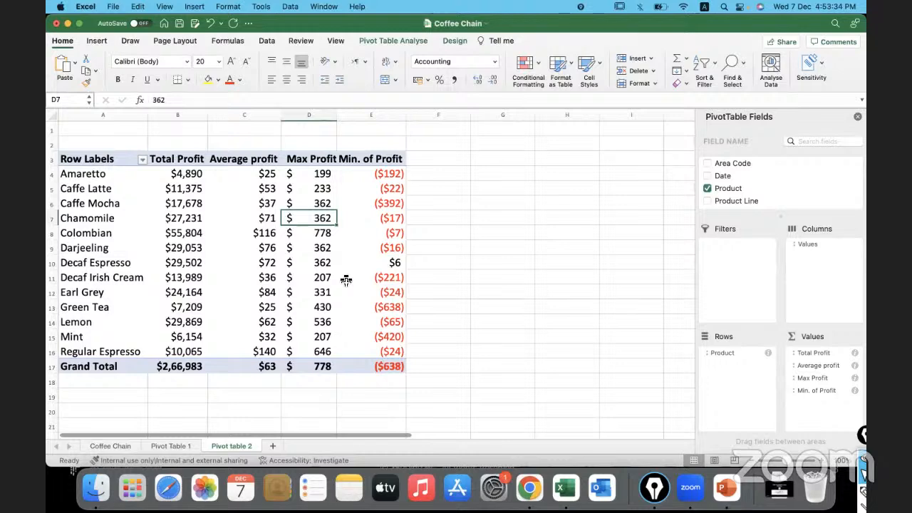
click(803, 404)
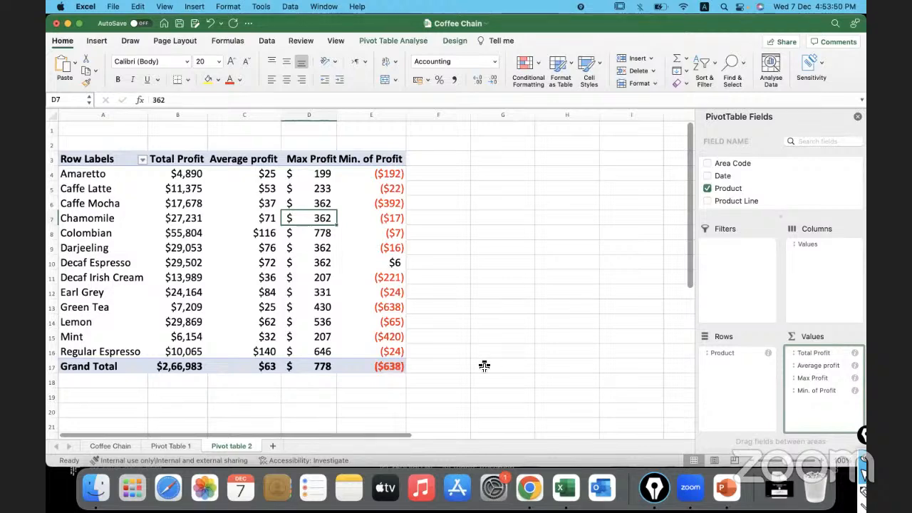
click(275, 447)
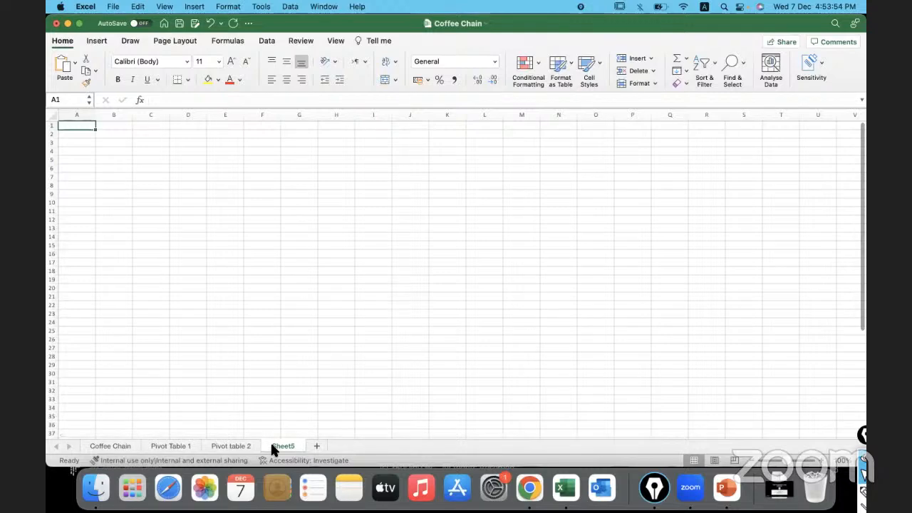
right_click(271, 448)
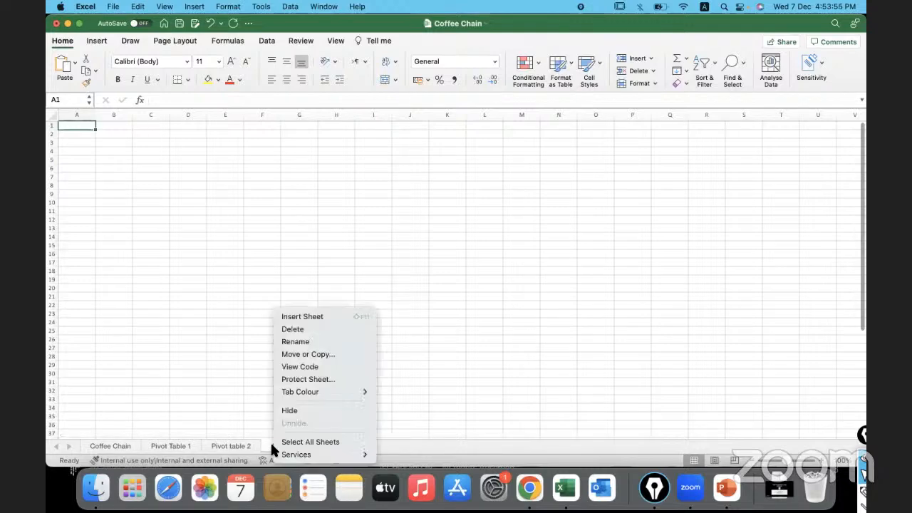
click(307, 327)
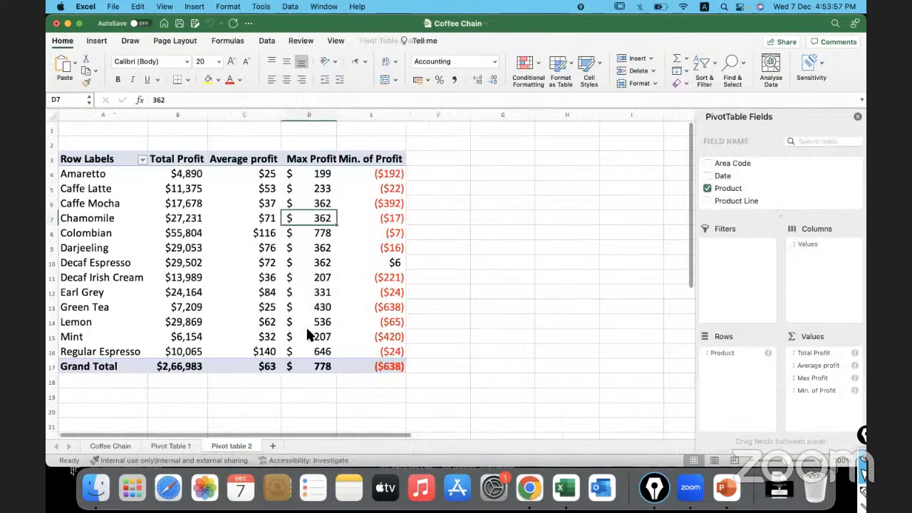
Step: Unhide the columns between Product and Profit on the Coffee Chain sheet
click(118, 446)
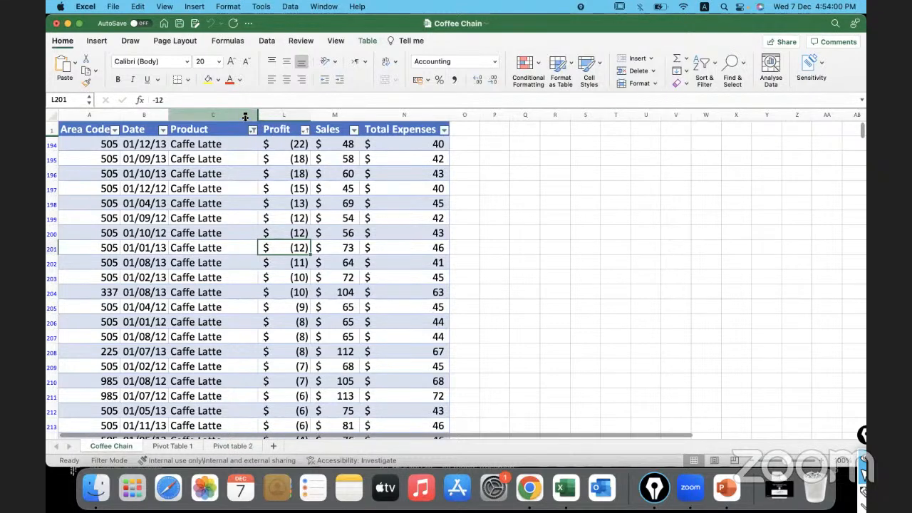
drag(244, 116, 270, 116)
right_click(271, 116)
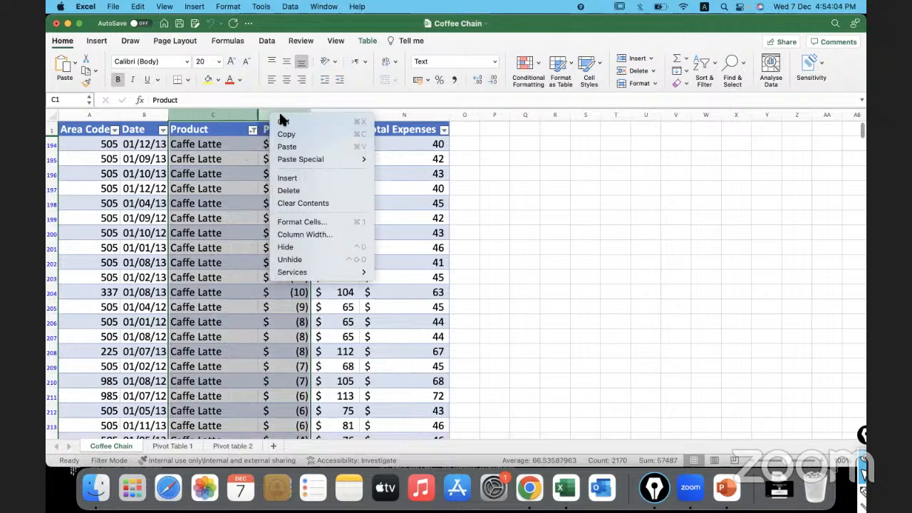
click(305, 260)
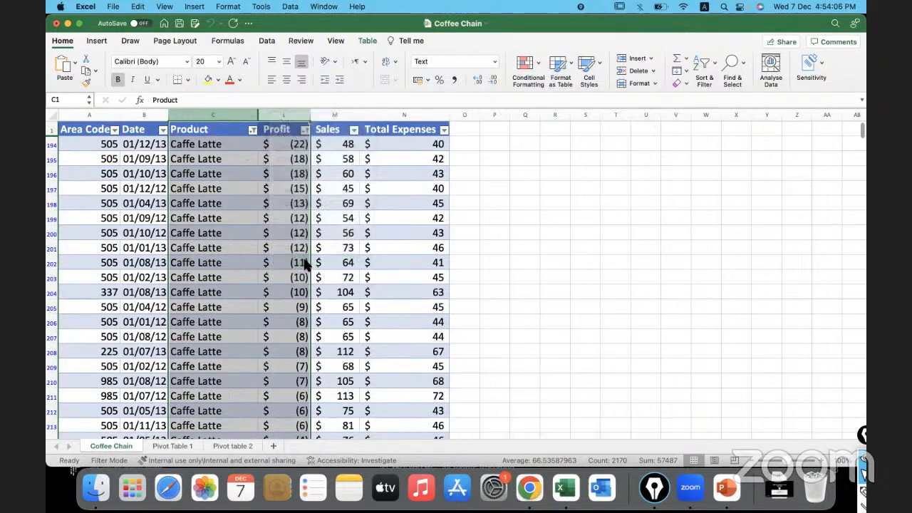
click(388, 187)
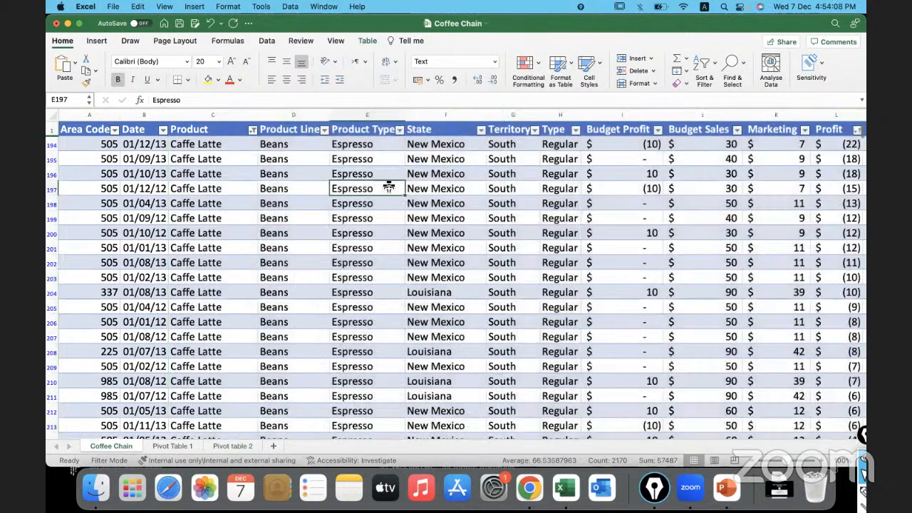
Step: Create a pivot table from the CoffeeChain_Data table on a new worksheet
click(365, 41)
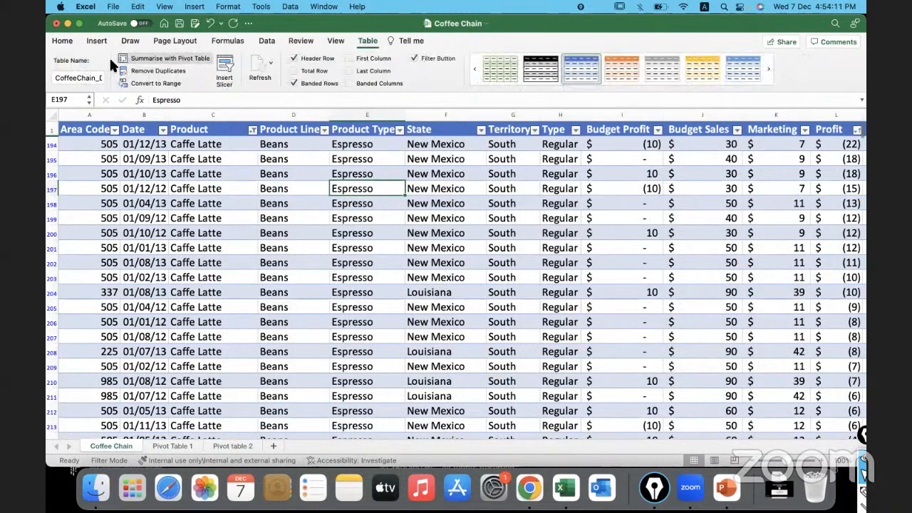
click(185, 60)
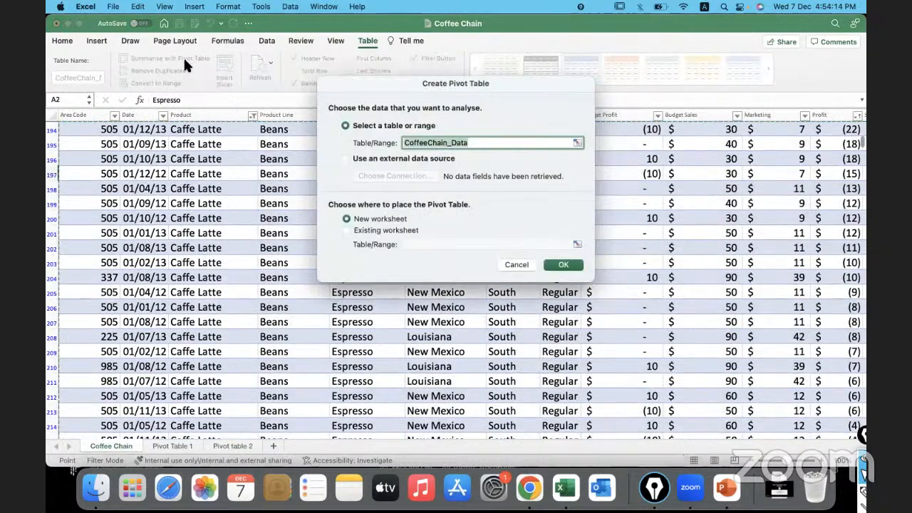
click(563, 264)
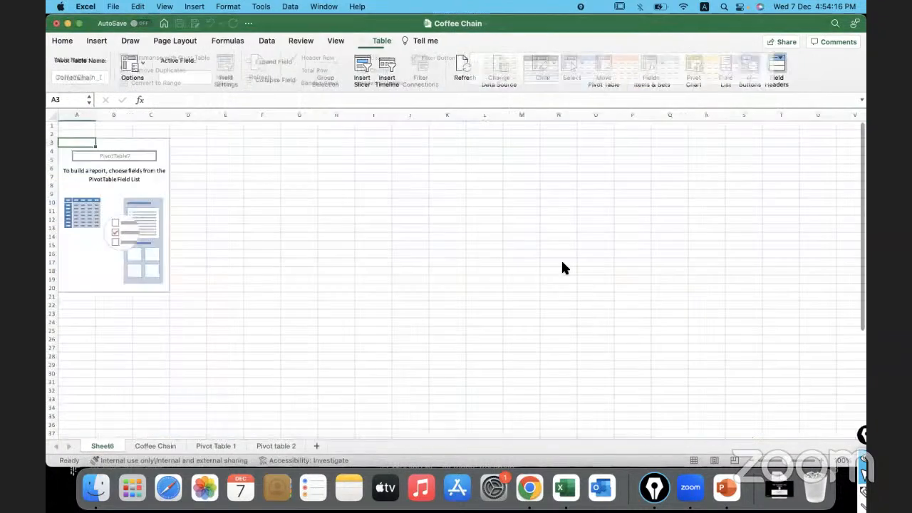
Step: Move the new pivot sheet behind Pivot table 2 and rename it Pivot Table 3
drag(102, 446, 316, 444)
double_click(288, 445)
text(Pi)
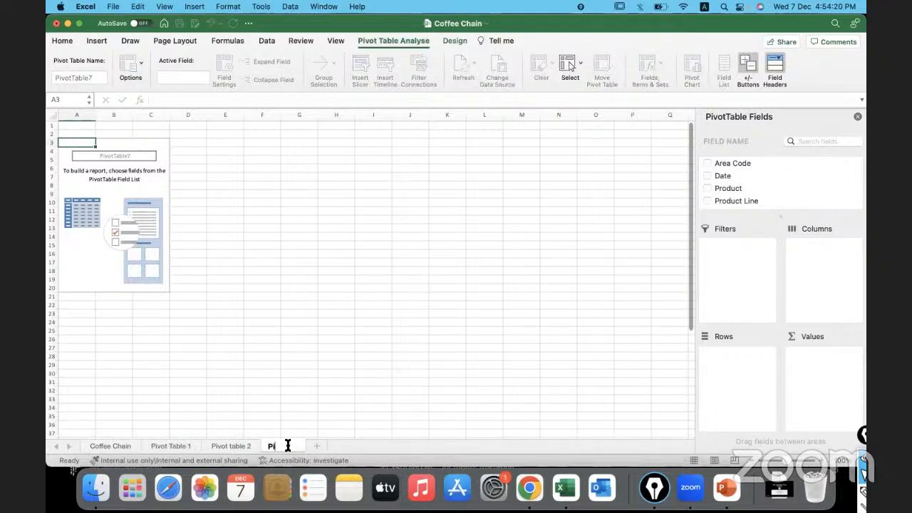
text(vot Table 3)
key(Return)
Step: Name the empty pivot table on the Pivot Table 3 sheet CoffeChain_Date_Pvt
click(100, 255)
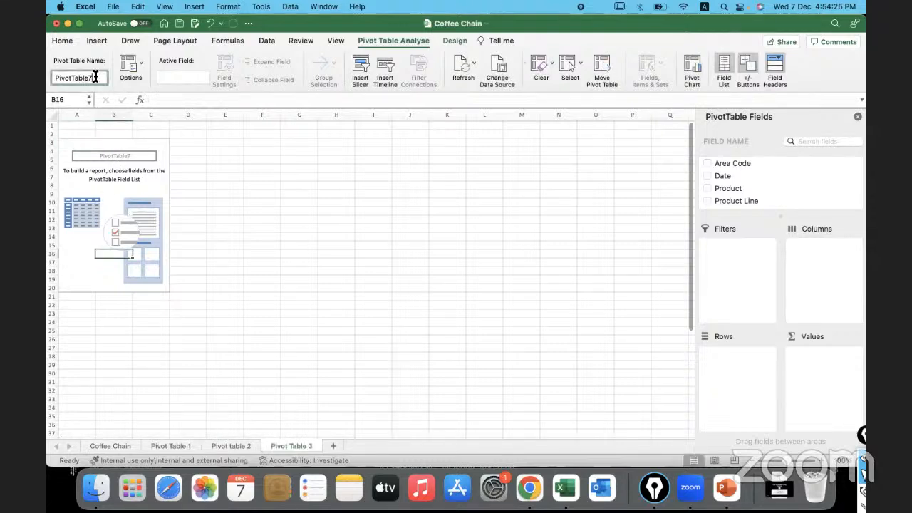
drag(94, 78, 56, 79)
text(CoffeChain_Date_Pvt)
key(Return)
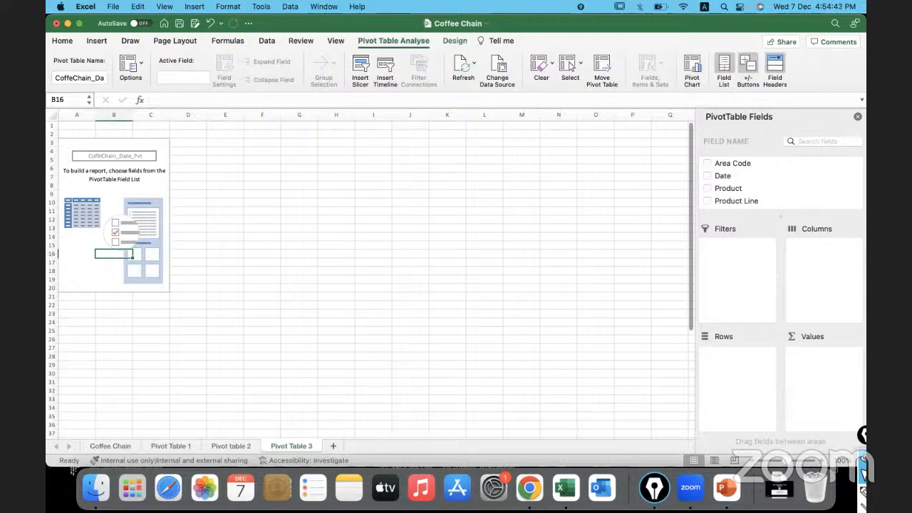
Step: Set the font size of the entire Pivot Table 3 sheet to 20 and widen all of its columns equally
click(157, 145)
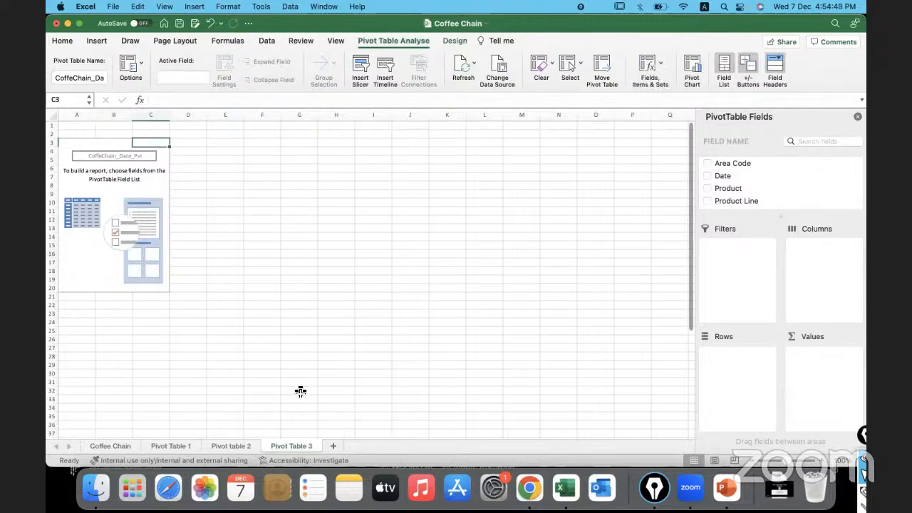
key(super+a)
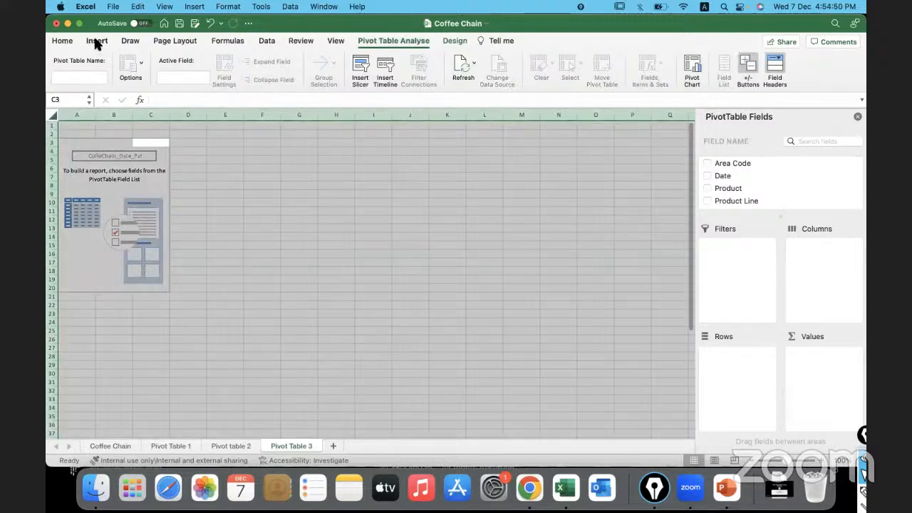
click(62, 41)
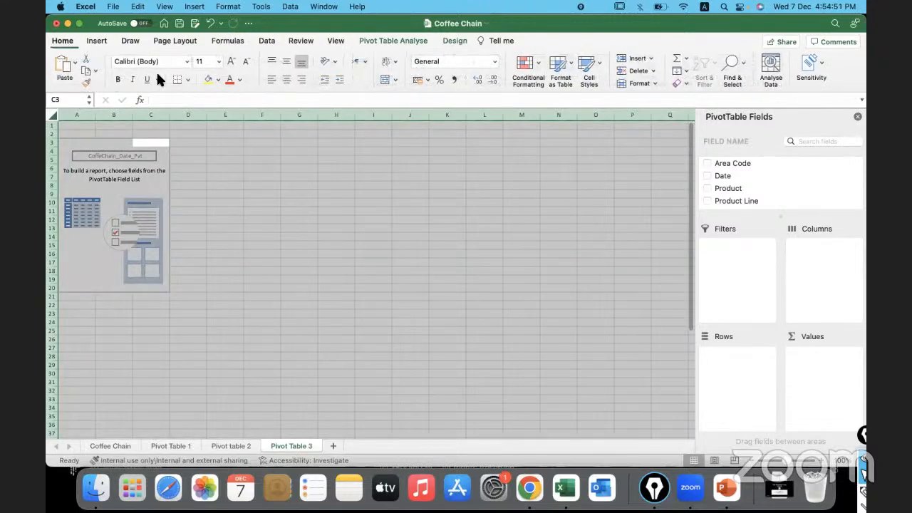
click(219, 61)
click(206, 177)
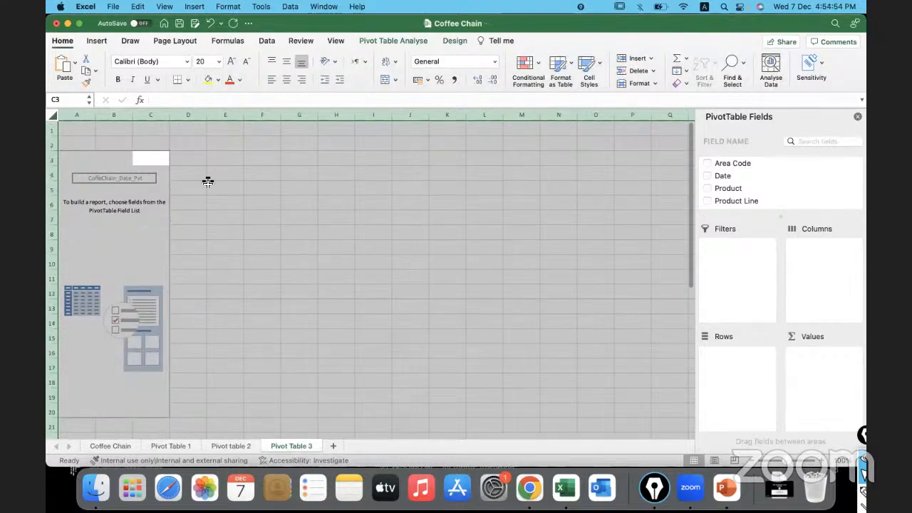
drag(171, 114, 208, 117)
click(224, 209)
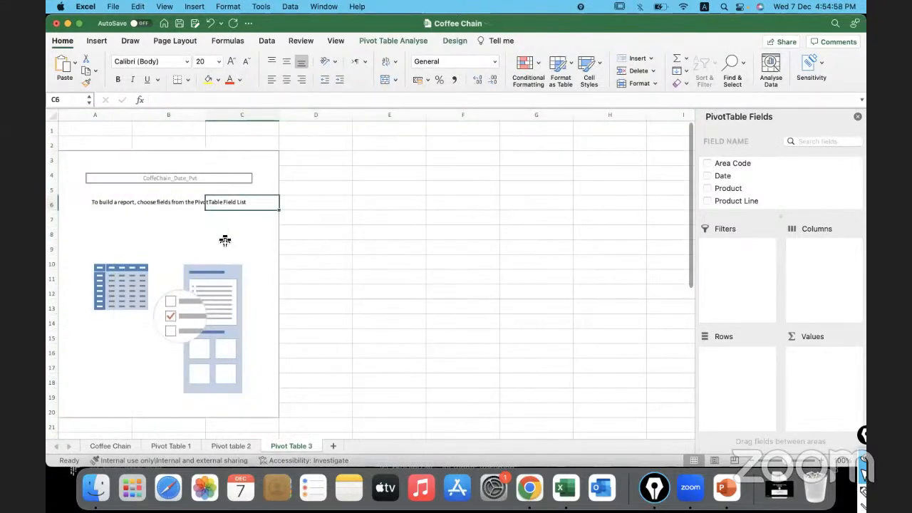
Step: Add the Date field to the Rows area of the empty pivot table
click(224, 235)
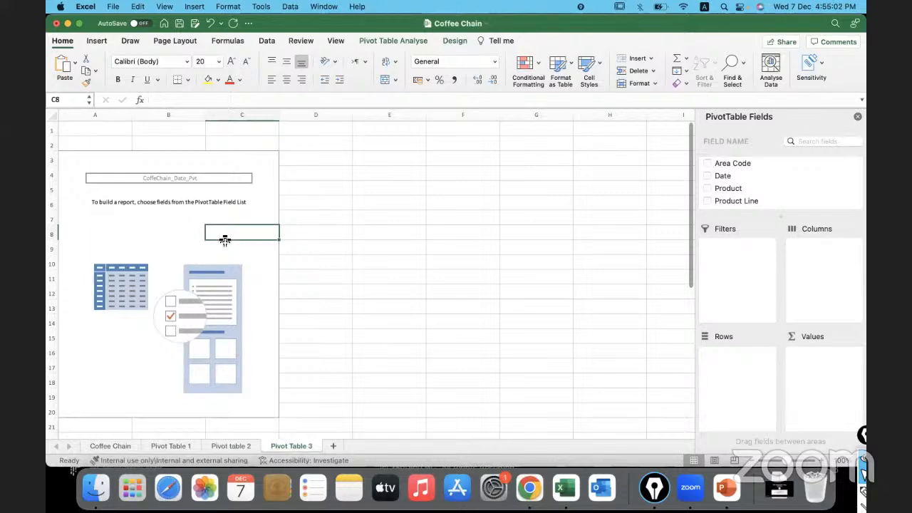
click(720, 177)
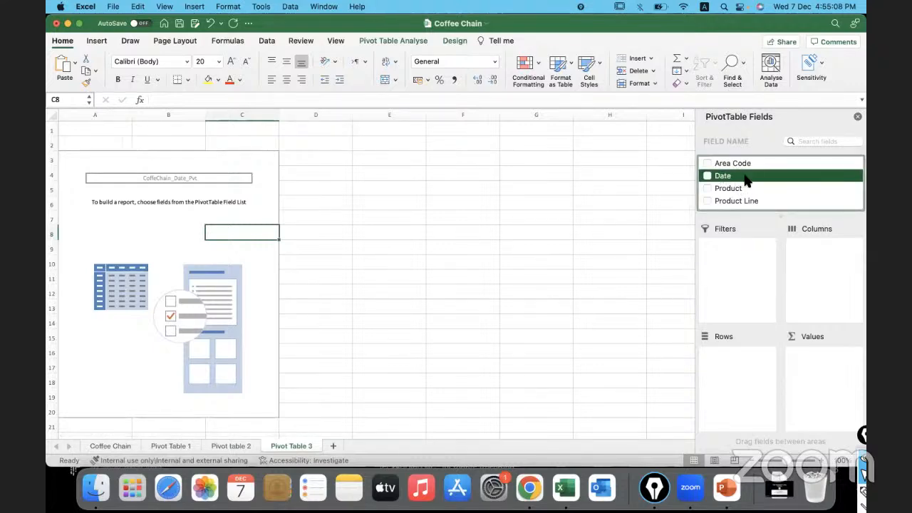
drag(746, 181, 737, 367)
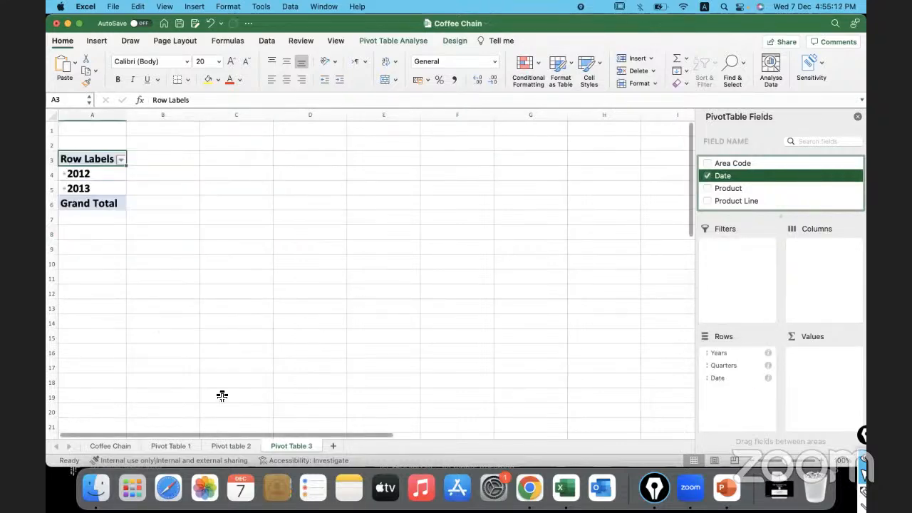
Step: Check the individual dates in the Date column of the Coffee Chain sheet, and return to Pivot Table 3
click(117, 445)
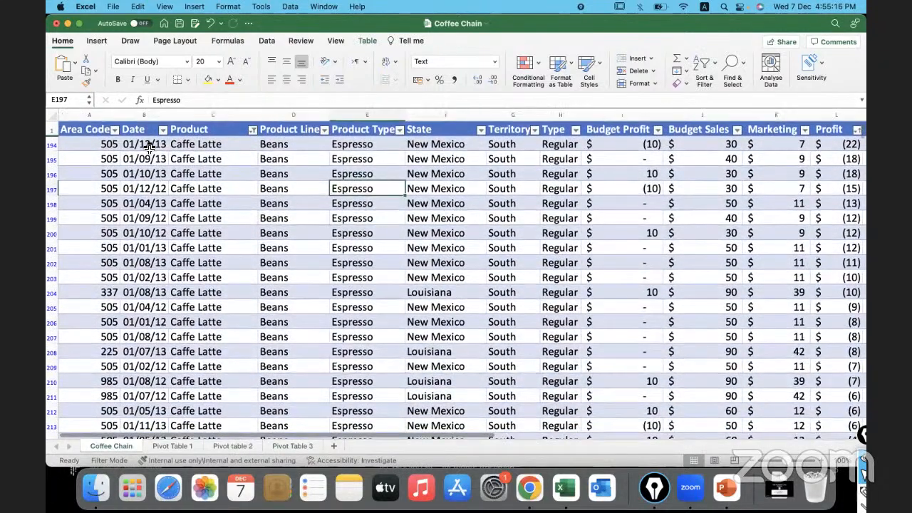
click(146, 147)
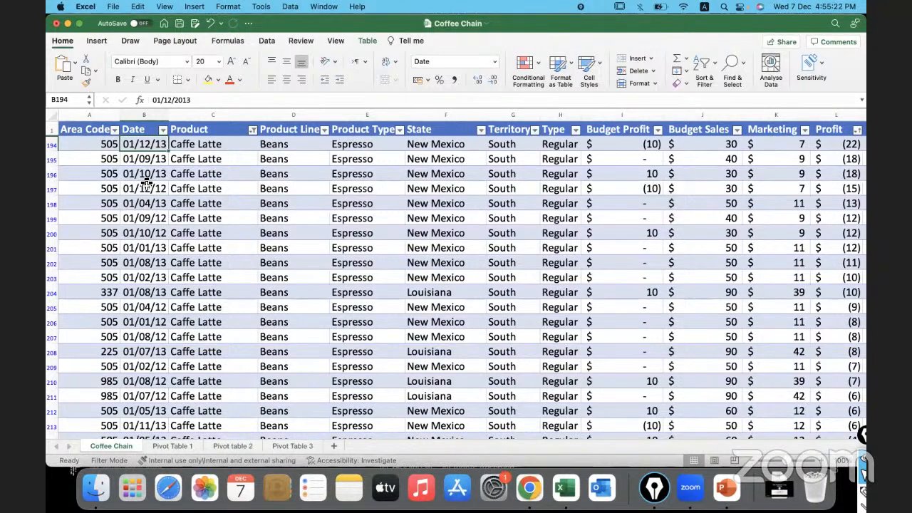
drag(146, 186, 151, 306)
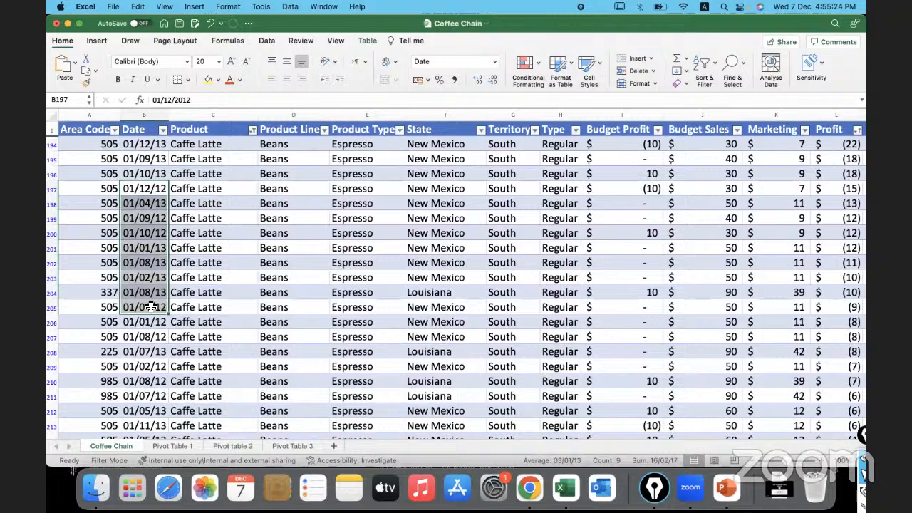
click(291, 446)
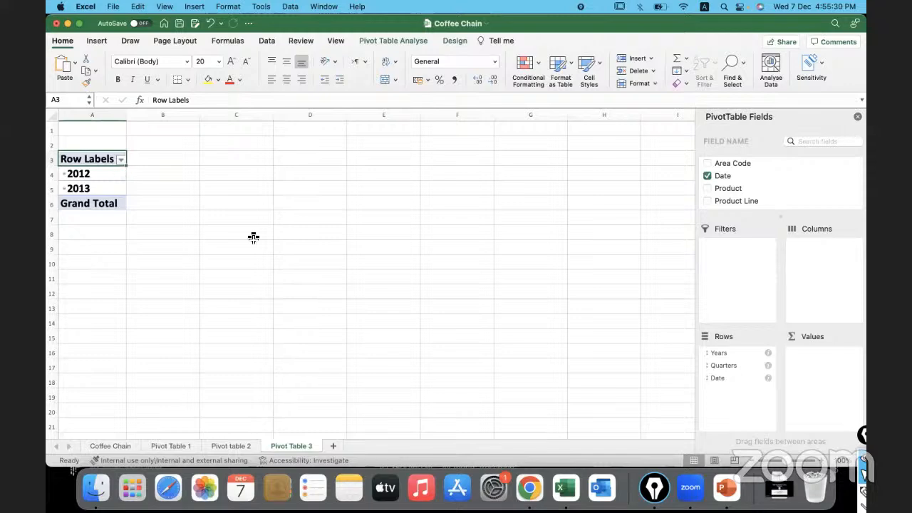
Step: Enlarge the sheet view and expand the years 2012 and 2013 in the pivot table to their quarters
drag(786, 464, 792, 464)
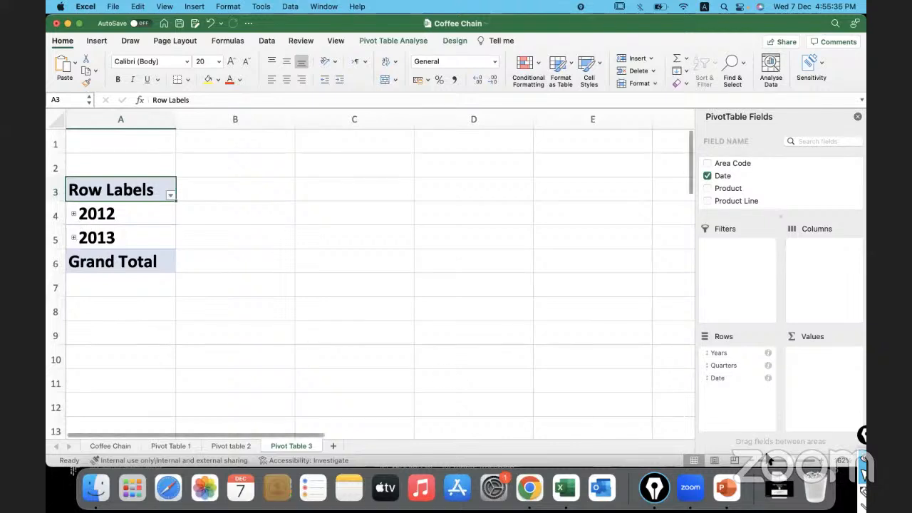
drag(790, 460, 792, 461)
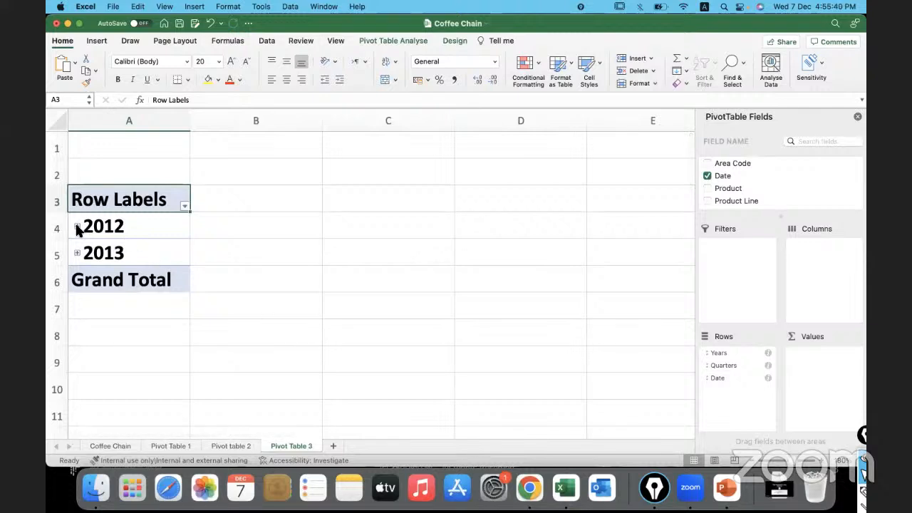
click(77, 226)
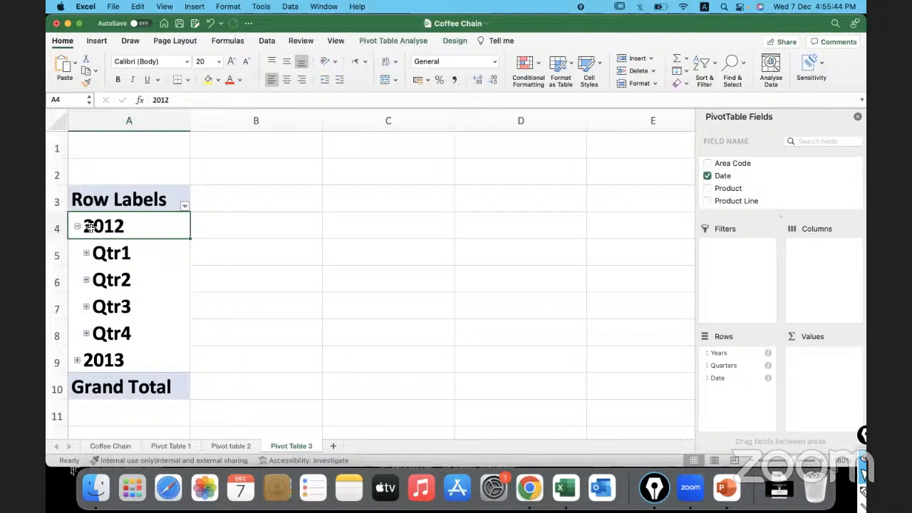
click(77, 360)
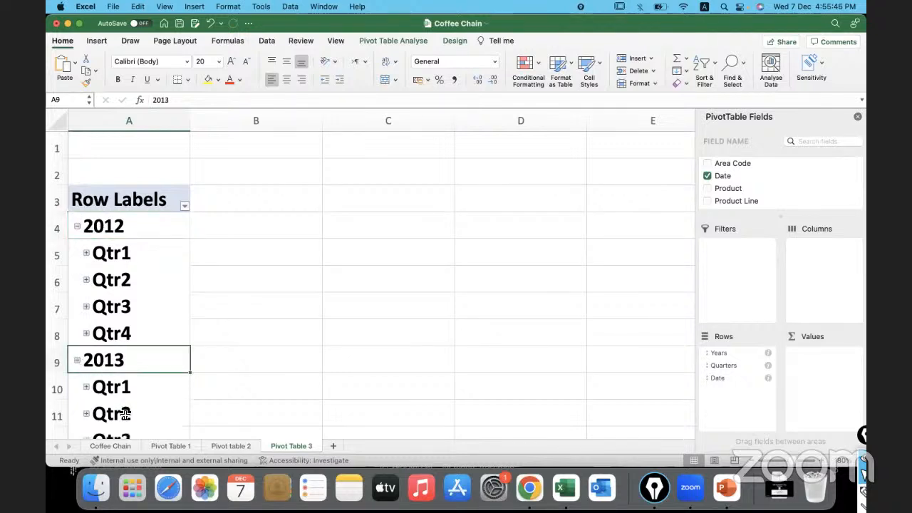
Step: Expand Qtr1 of 2012 to inspect its months, and collapse that quarter and the year 2012 again
click(86, 255)
click(86, 254)
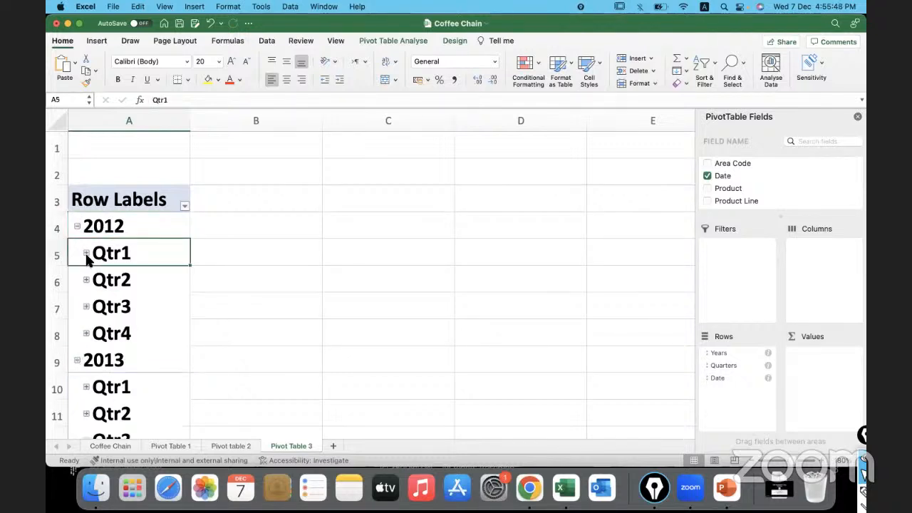
click(86, 254)
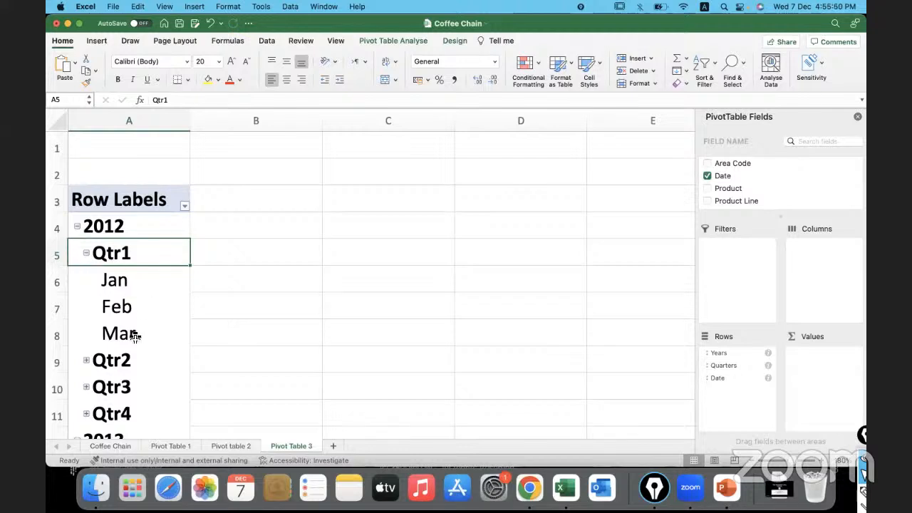
click(86, 255)
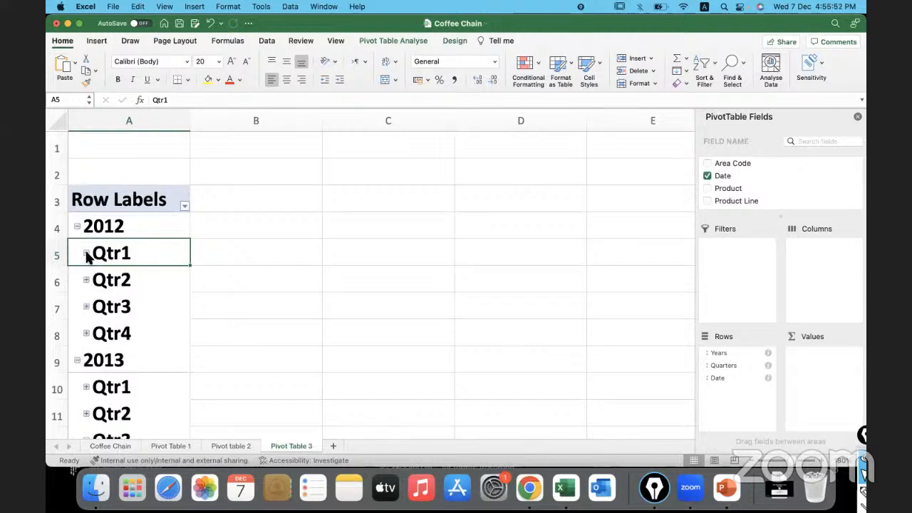
click(77, 227)
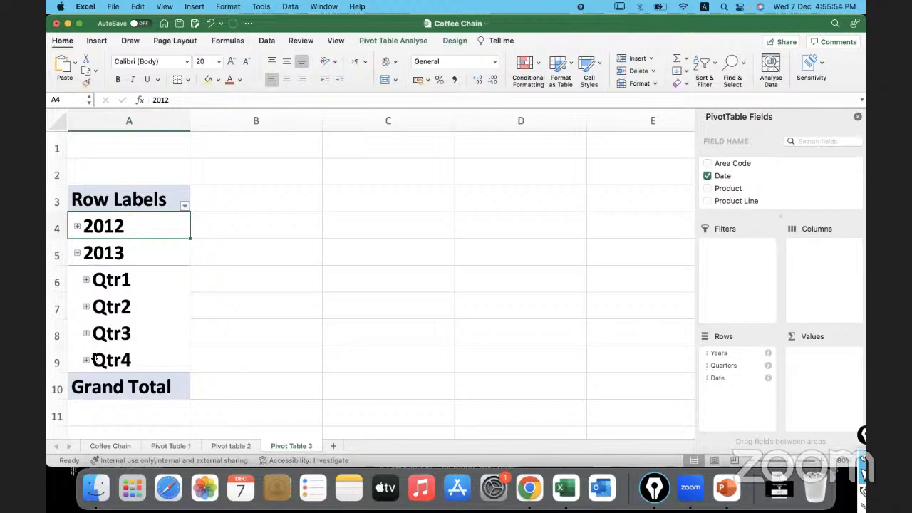
Step: Review the Years, Quarters and Date fields in the pivot table's Rows area one by one
click(720, 384)
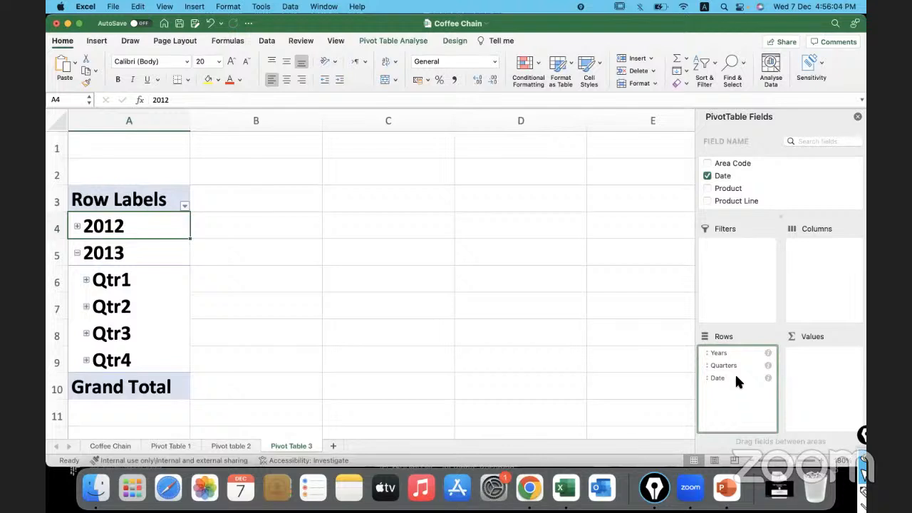
click(728, 354)
click(728, 366)
click(730, 377)
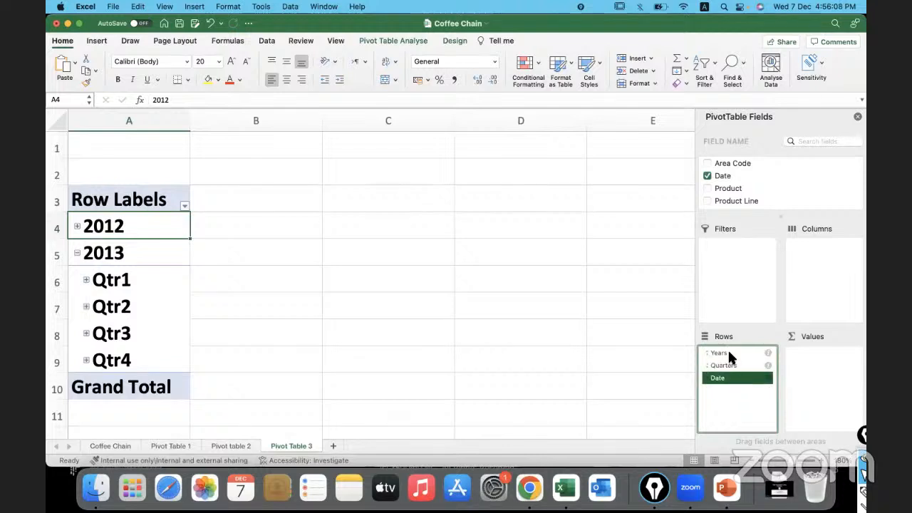
click(729, 354)
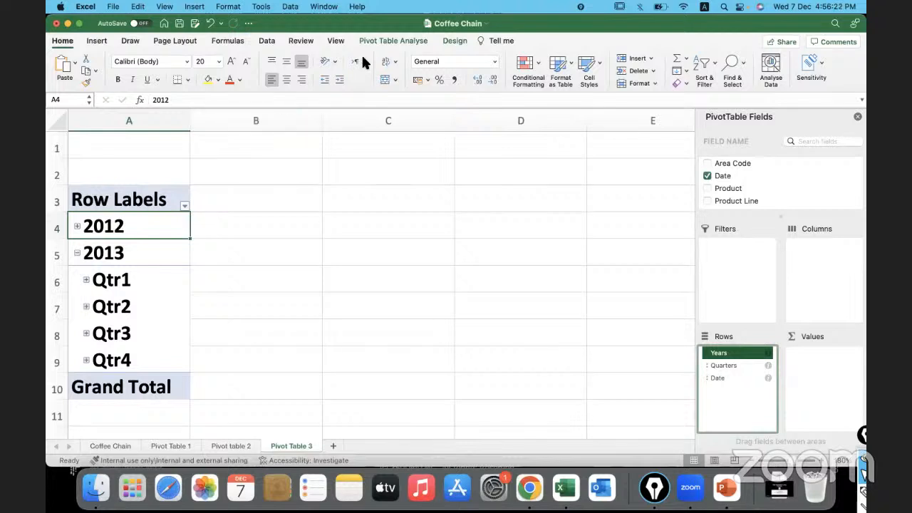
Step: Group the pivot table's date rows by Months only and look through the resulting rows
click(384, 43)
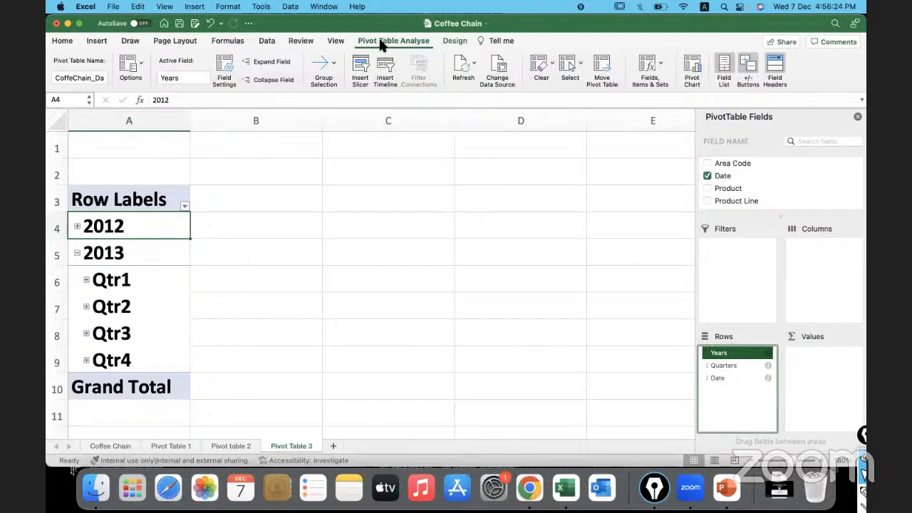
click(331, 58)
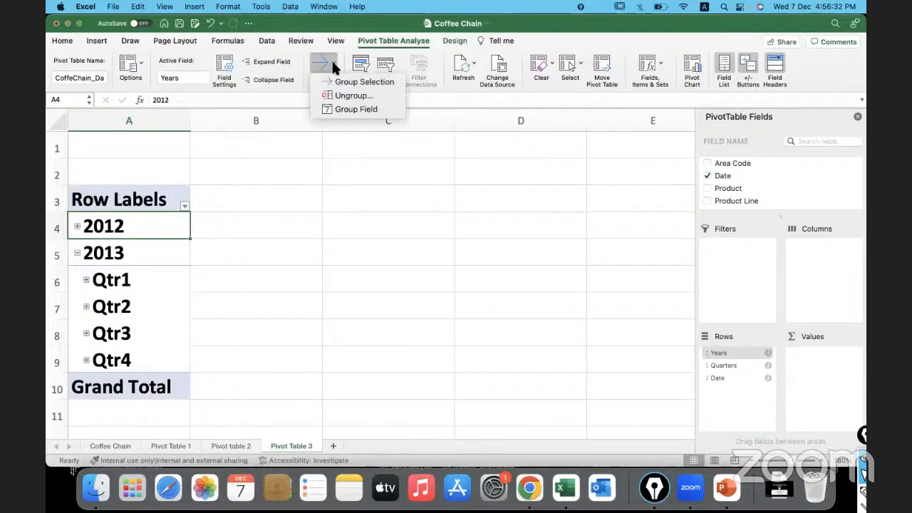
click(348, 111)
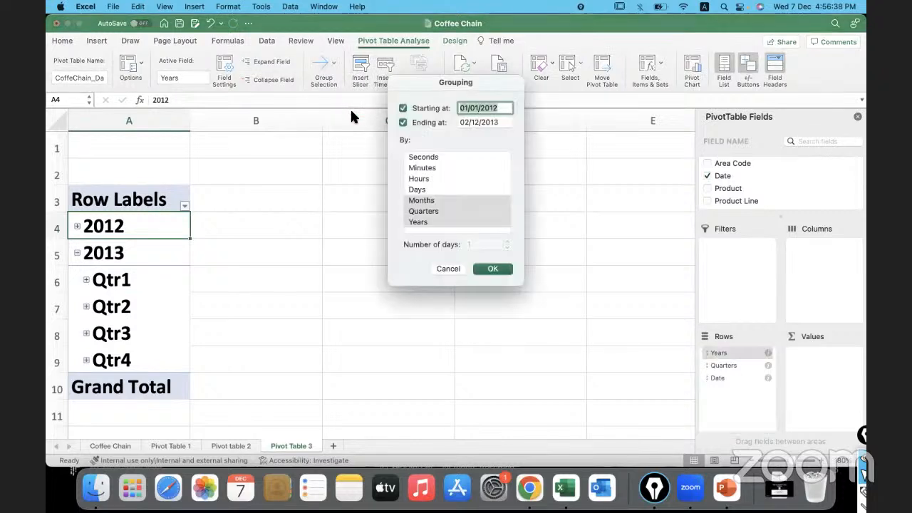
click(441, 208)
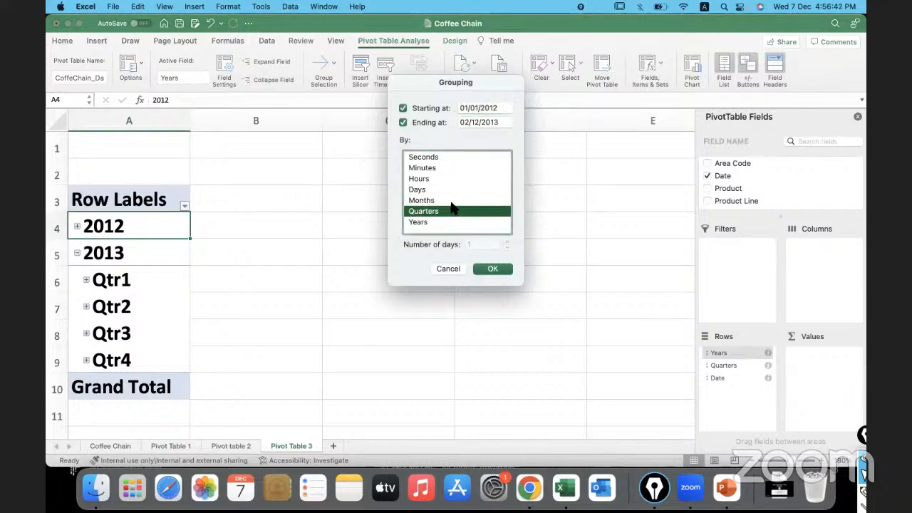
click(449, 205)
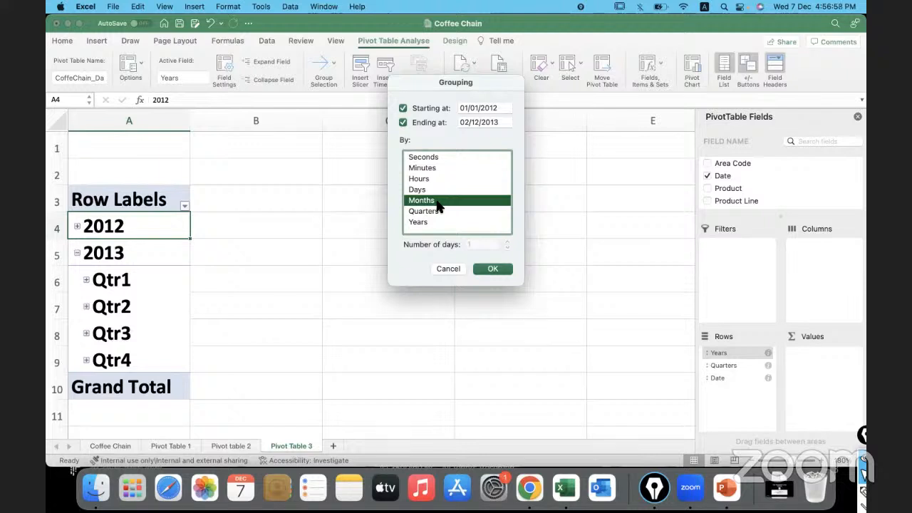
click(490, 269)
scroll(171, 283, down, 3)
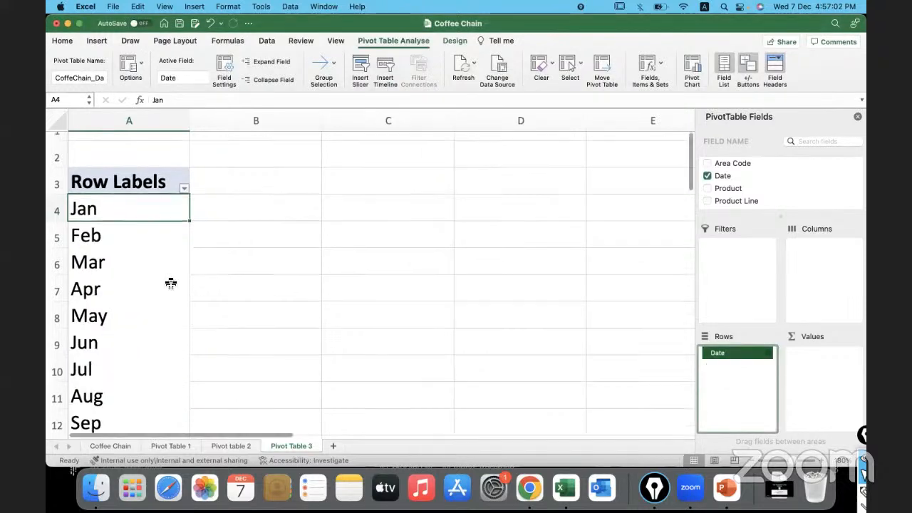
scroll(171, 282, down, 3)
scroll(170, 283, up, 5)
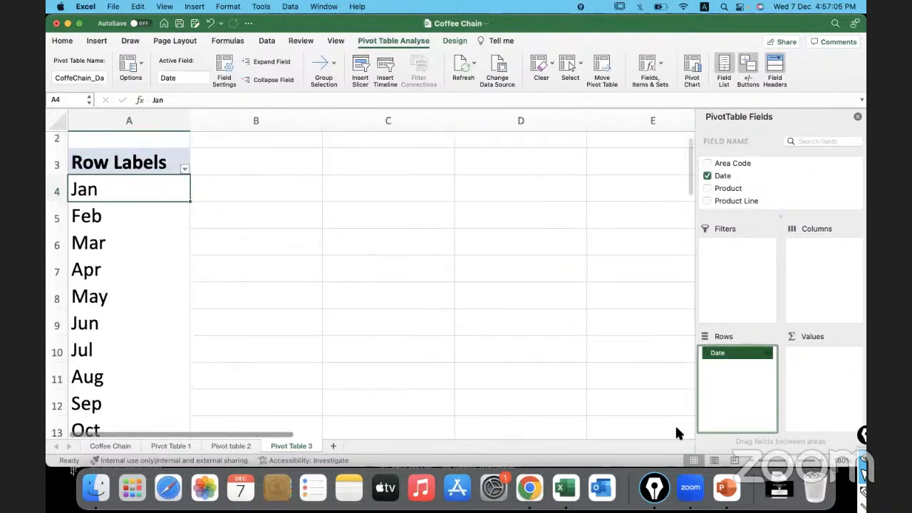
Step: Regroup the pivot table's date rows by Quarters only
drag(798, 462, 790, 461)
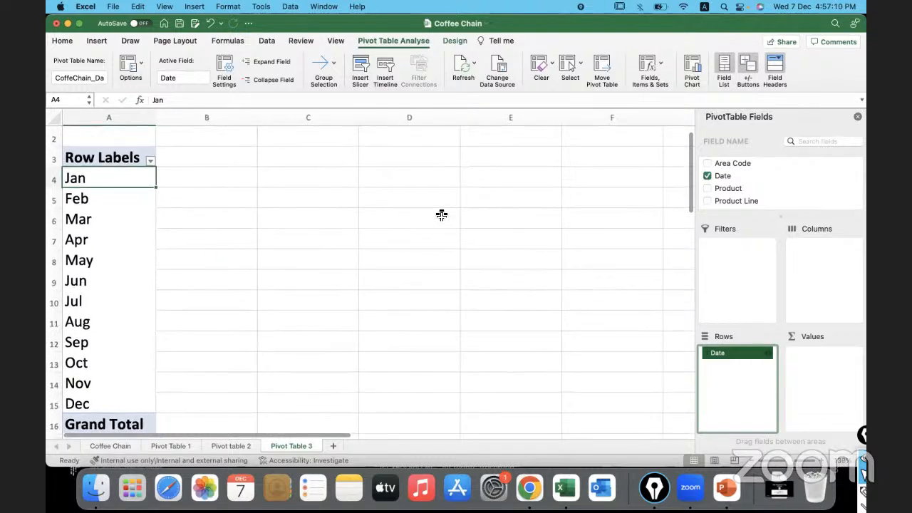
click(330, 62)
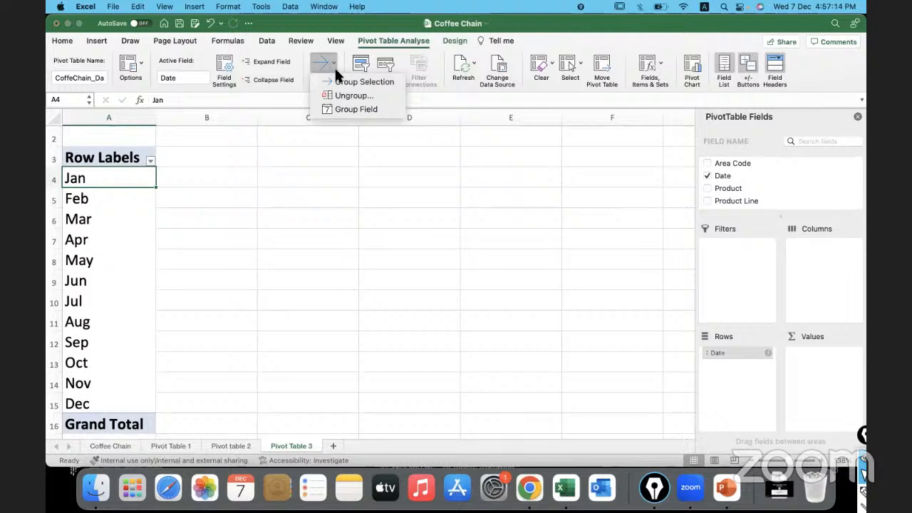
click(349, 109)
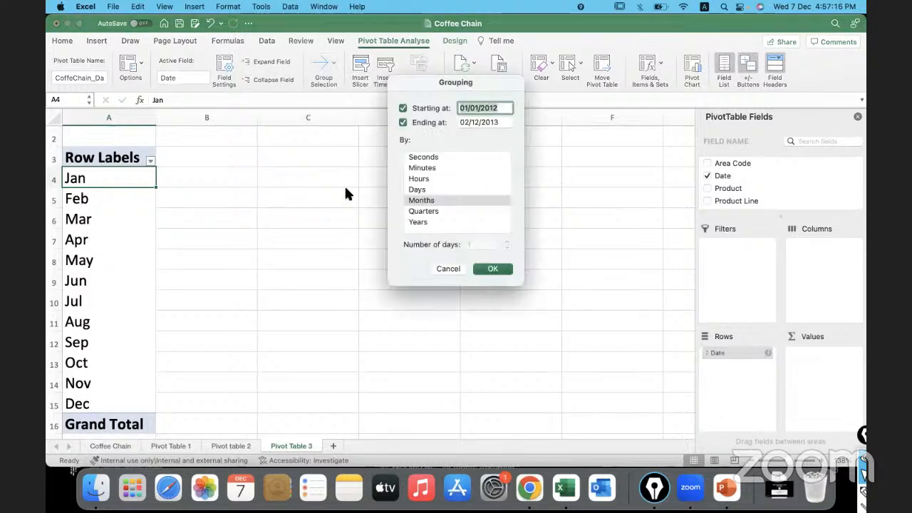
click(448, 200)
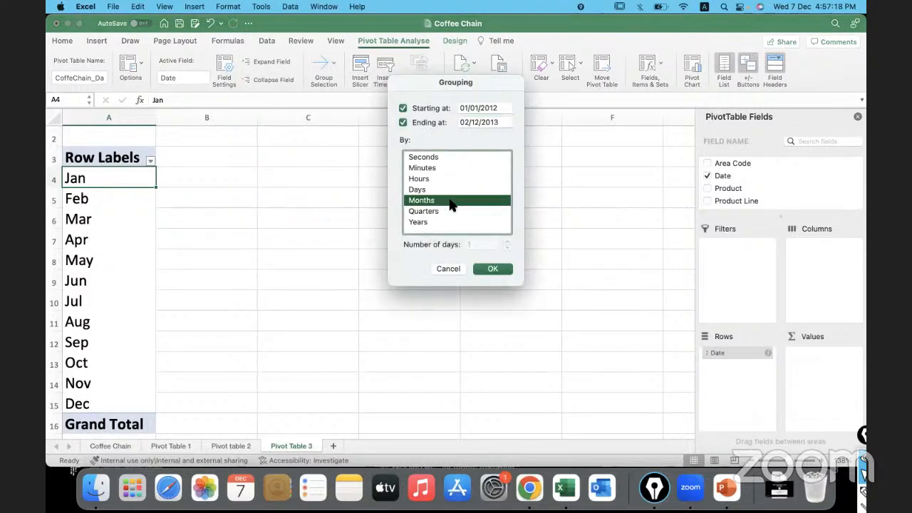
click(433, 212)
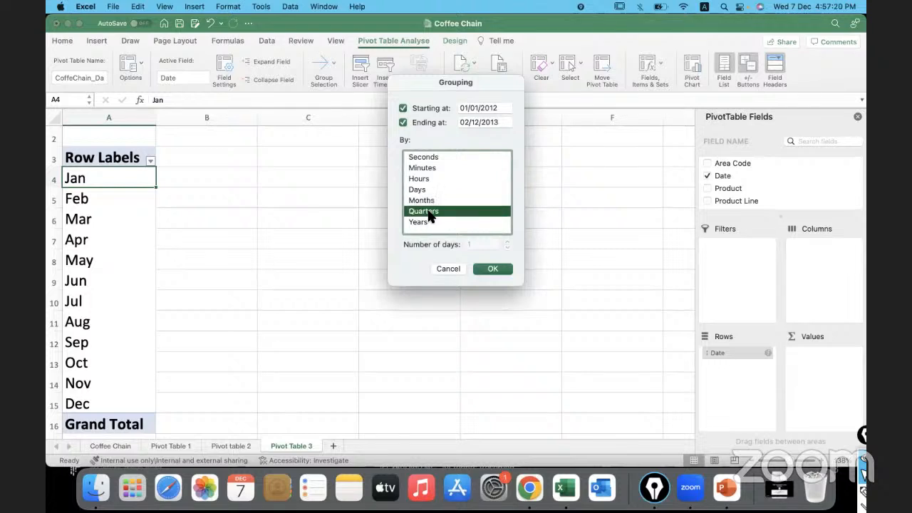
click(490, 269)
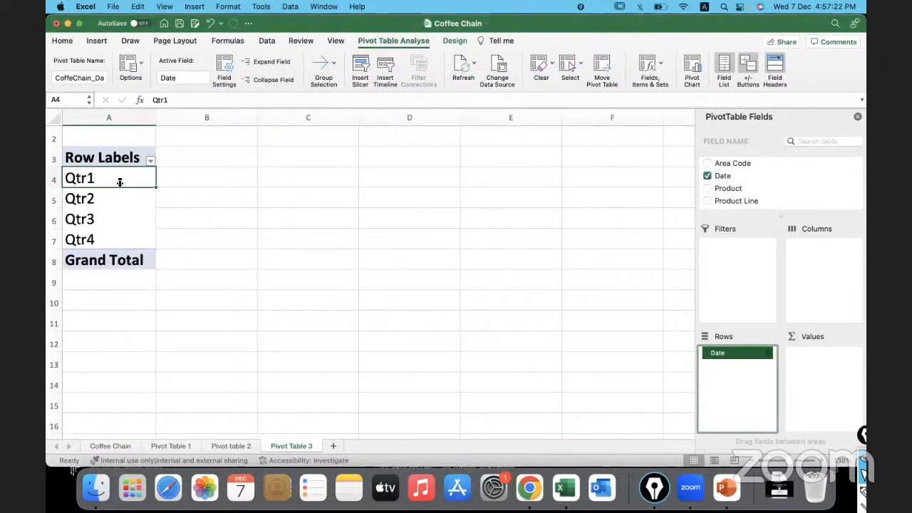
Step: Open the date field's grouping settings again and group the pivot table's rows by Months only
click(333, 59)
click(360, 111)
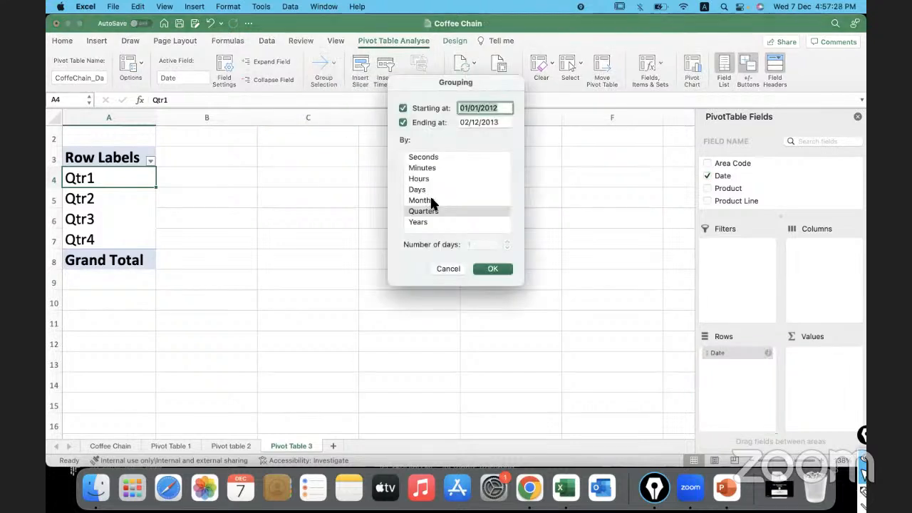
super+click(421, 221)
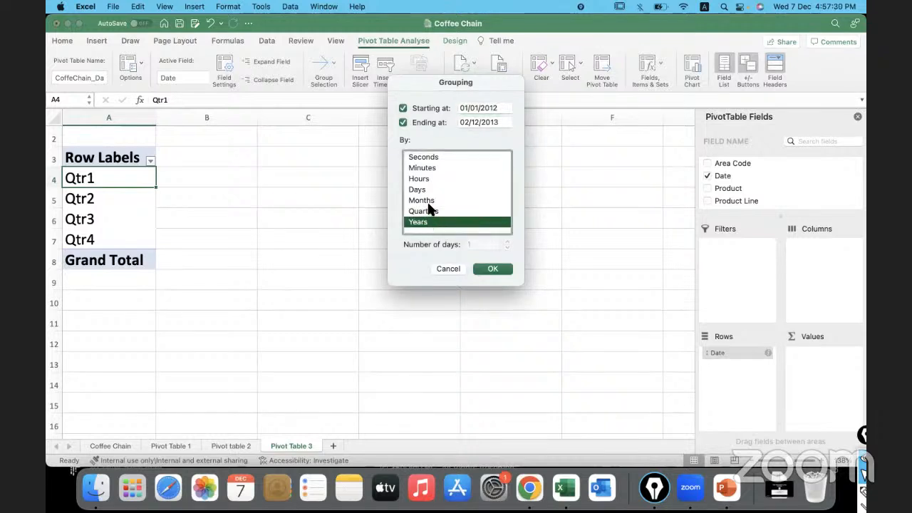
super+click(430, 202)
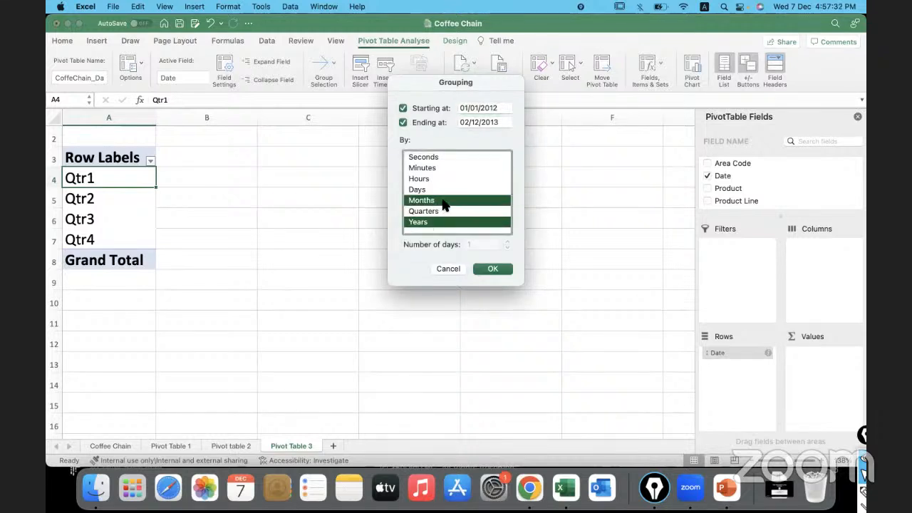
click(442, 203)
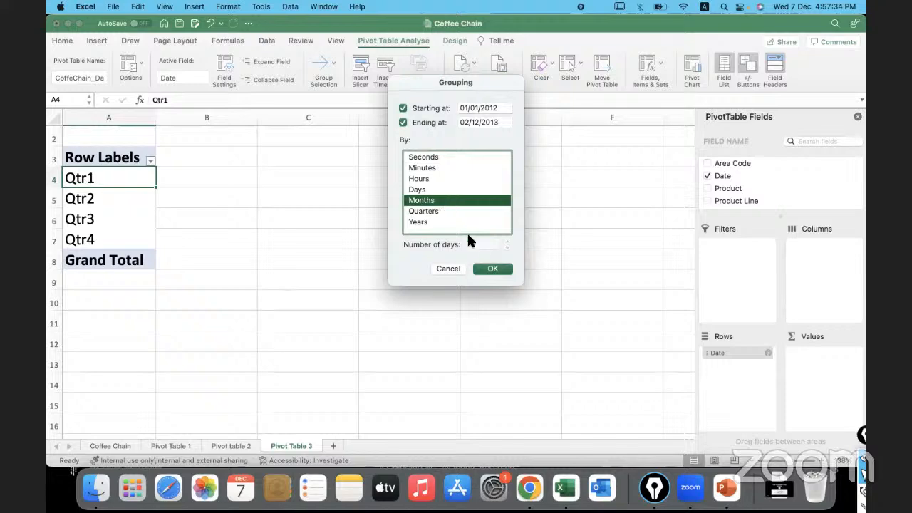
click(487, 268)
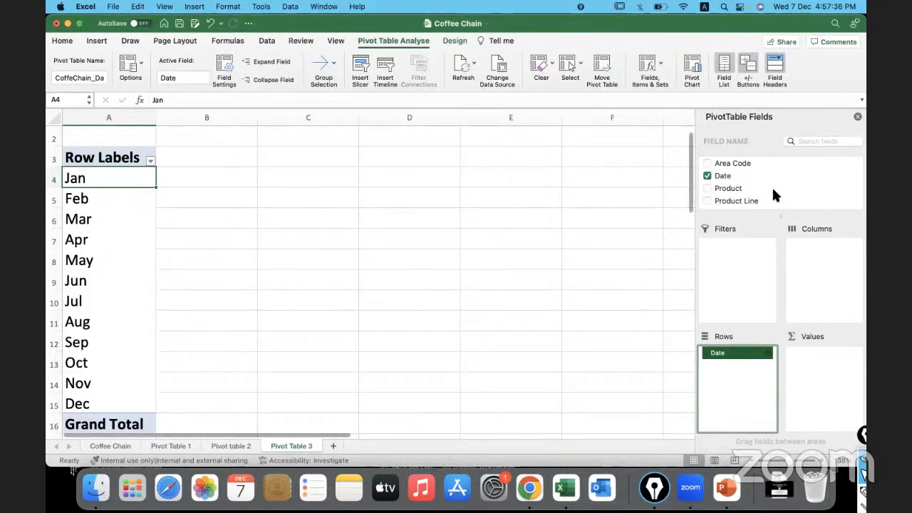
Step: Add the Profit field to the pivot table's Values area, summed by month
scroll(773, 184, down, 5)
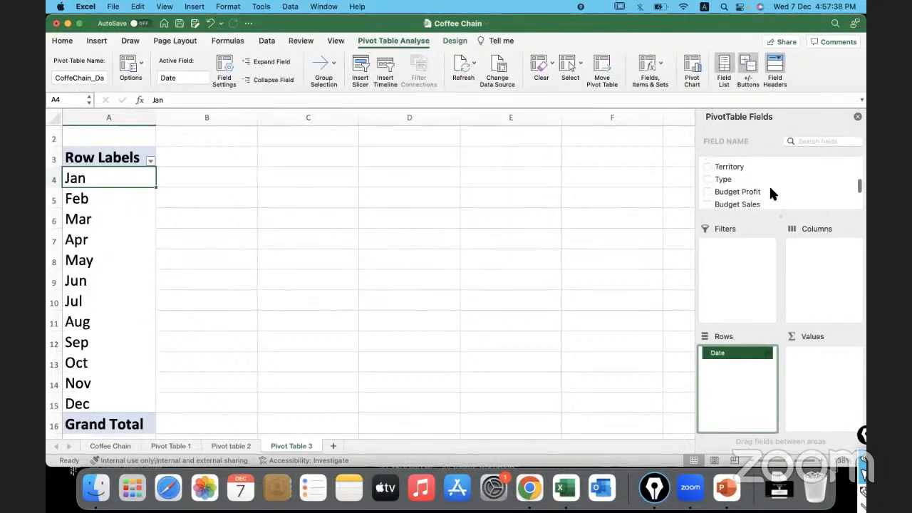
scroll(760, 188, down, 2)
drag(724, 178, 829, 362)
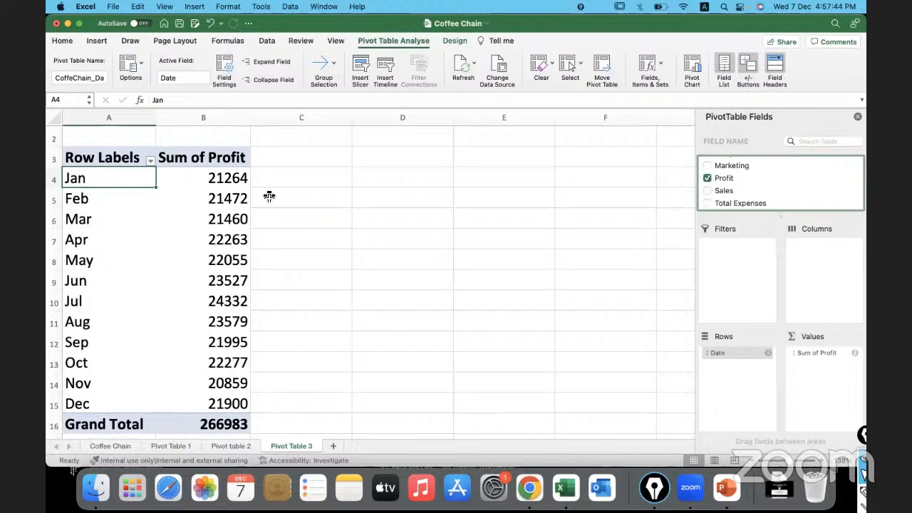
Step: Try the Currency number format on the April profit value in the pivot table, and undo it
drag(204, 176, 202, 398)
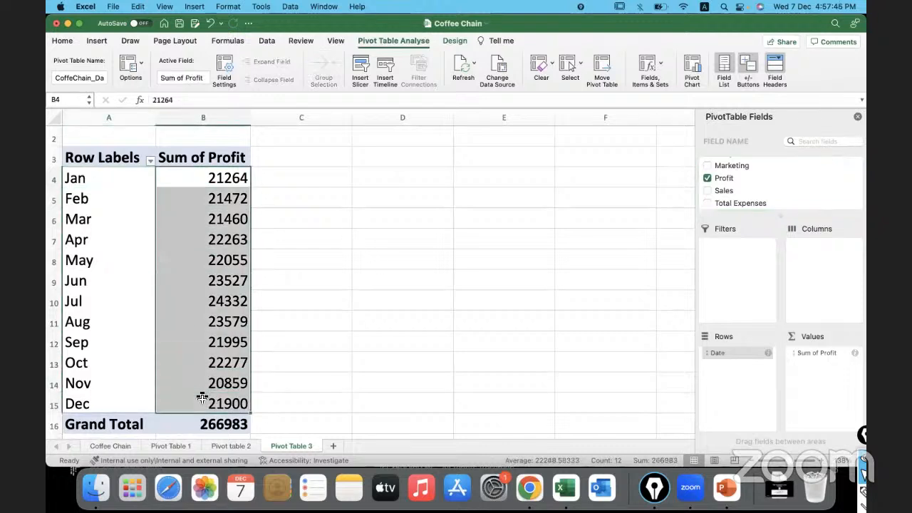
click(200, 240)
right_click(194, 226)
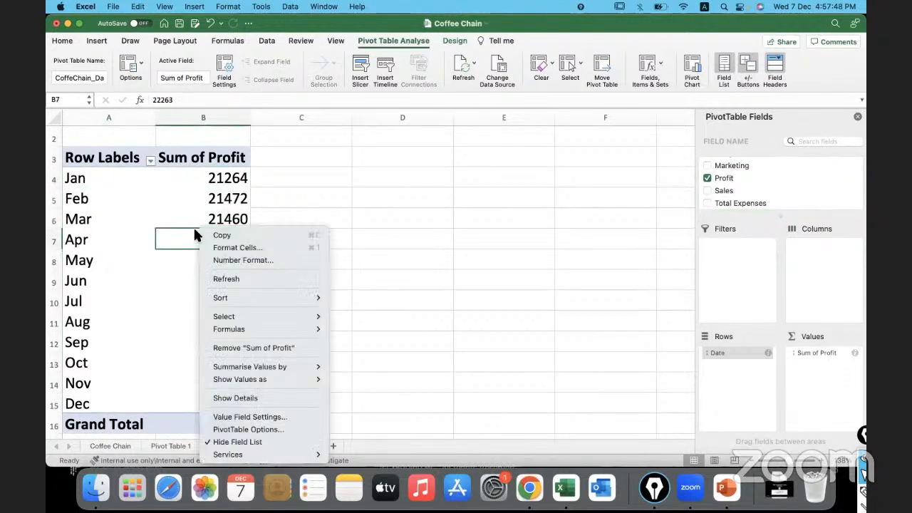
click(170, 185)
click(69, 43)
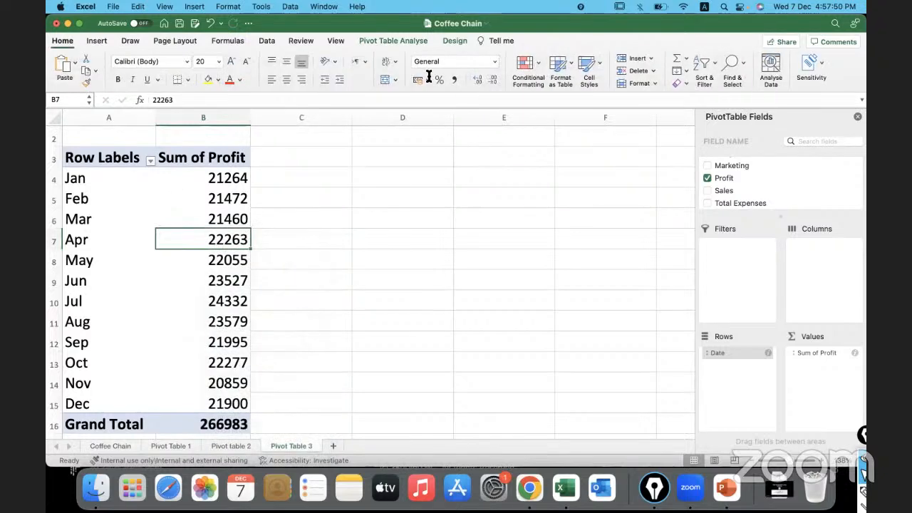
click(494, 62)
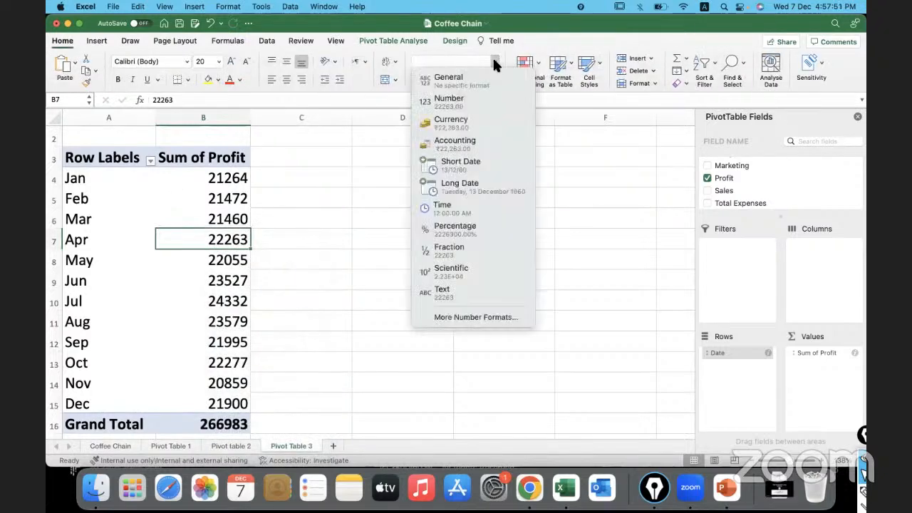
click(458, 126)
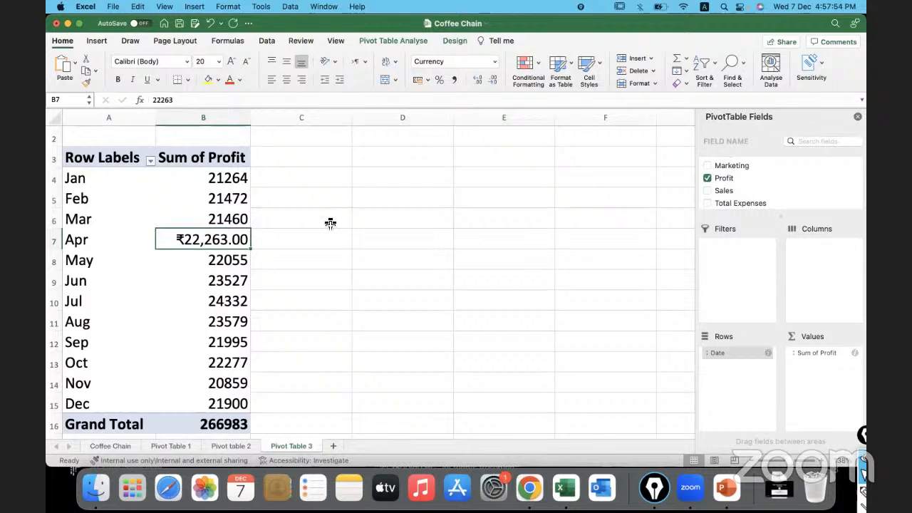
key(super+z)
Step: Switch to the PowerPoint slide show to review the agenda and closing slides, and return to the Excel workbook
click(207, 200)
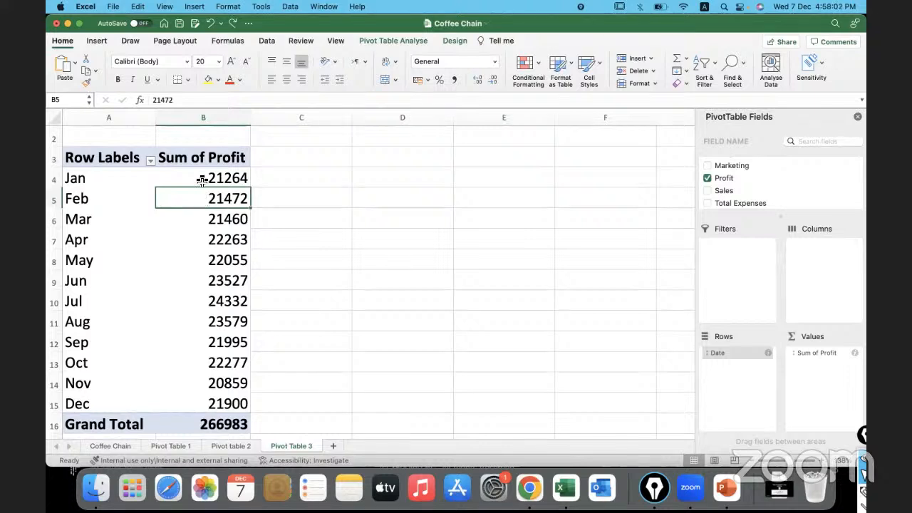
click(202, 180)
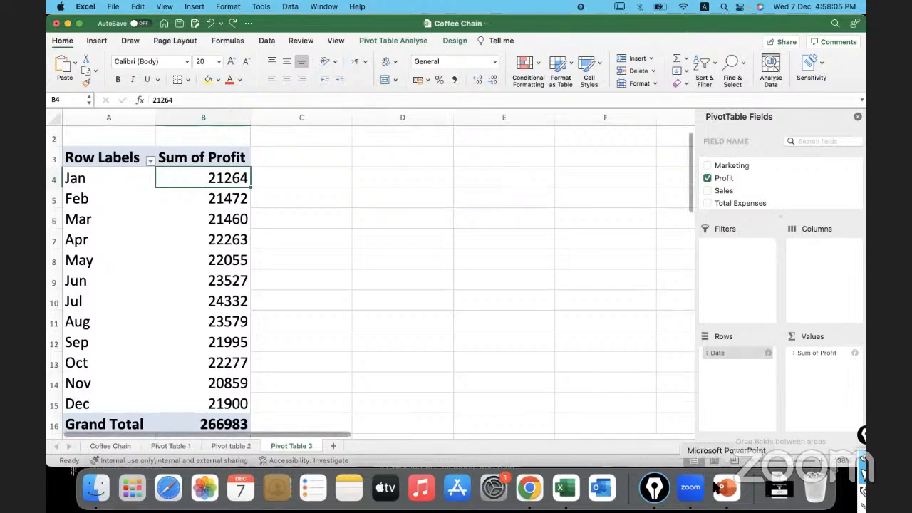
click(714, 487)
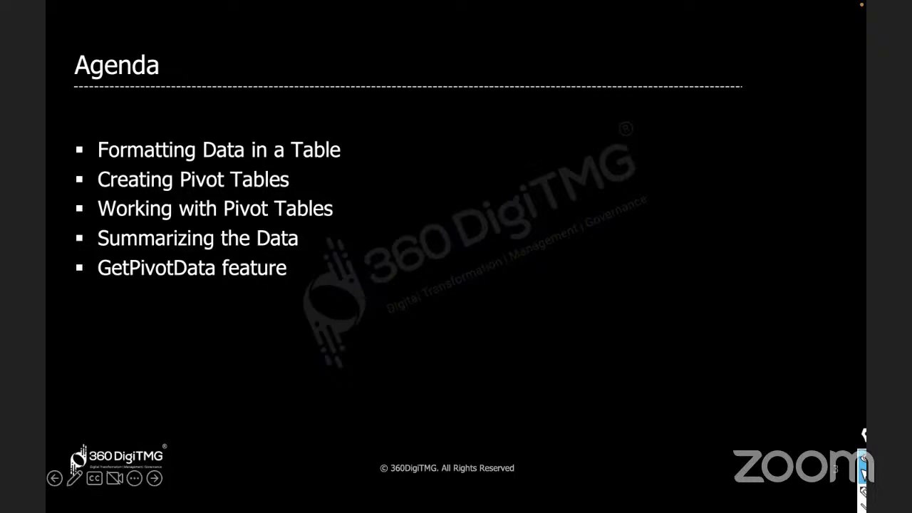
key(super+Tab)
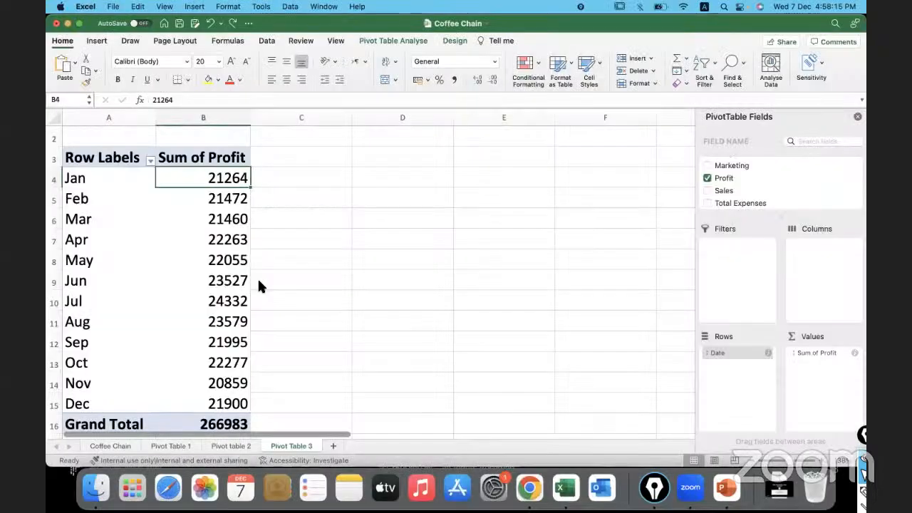
click(303, 218)
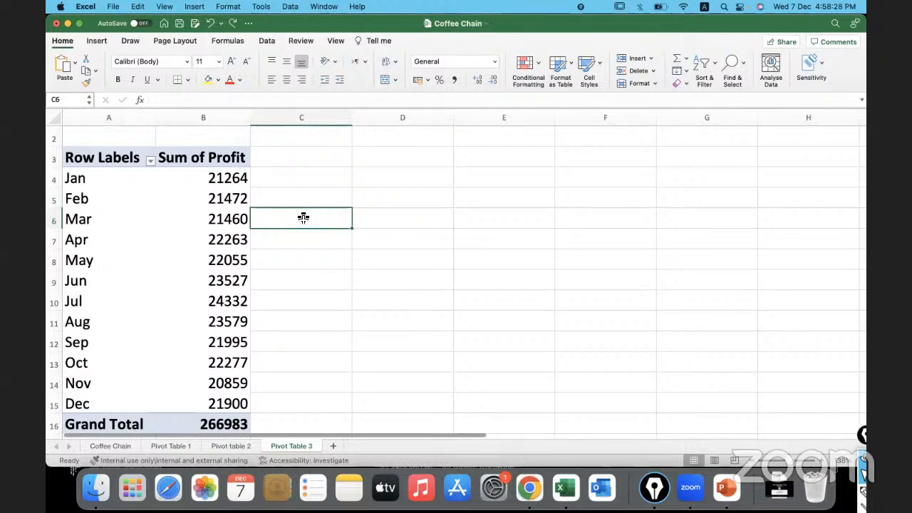
key(super+Tab)
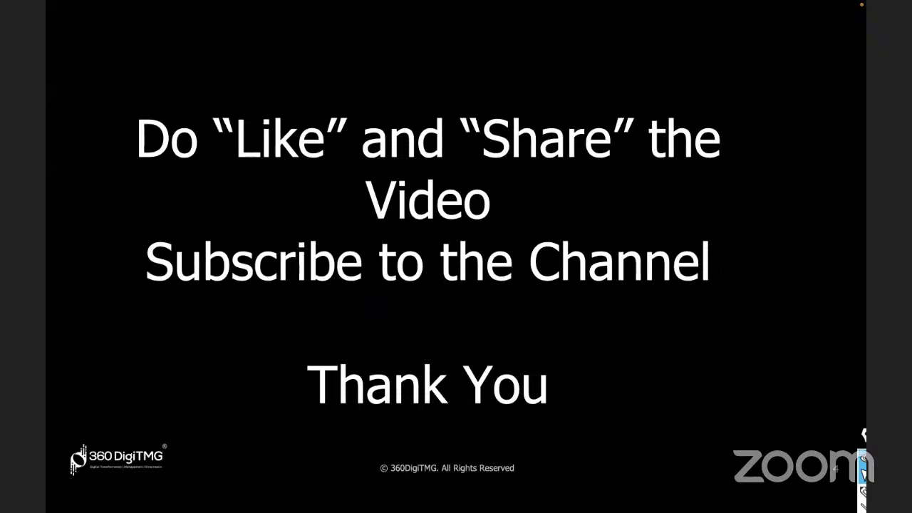
key(super+Tab)
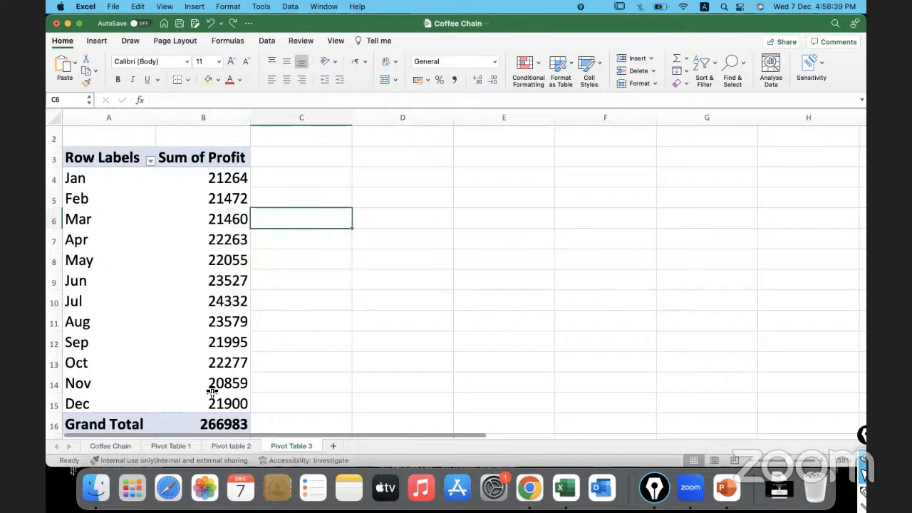
Step: On the Coffee Chain sheet, reset the Product column's filter to select all products
click(128, 441)
click(53, 174)
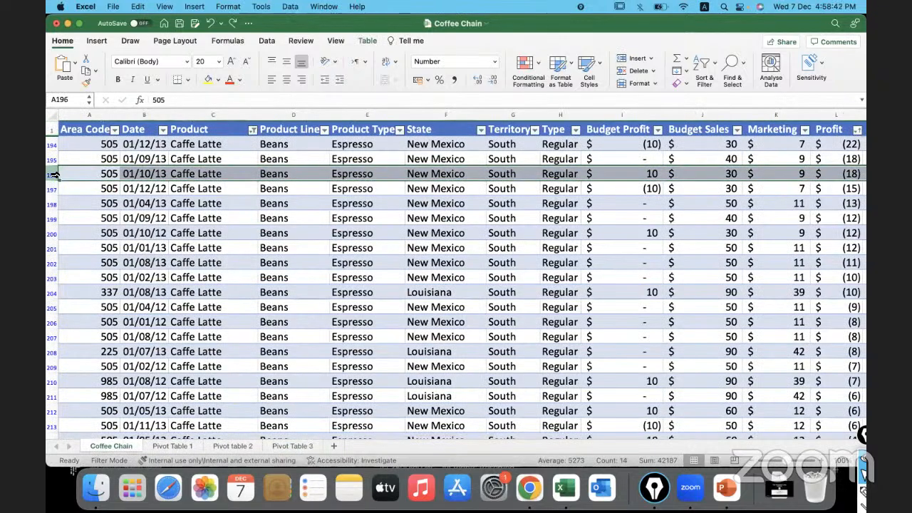
right_click(55, 176)
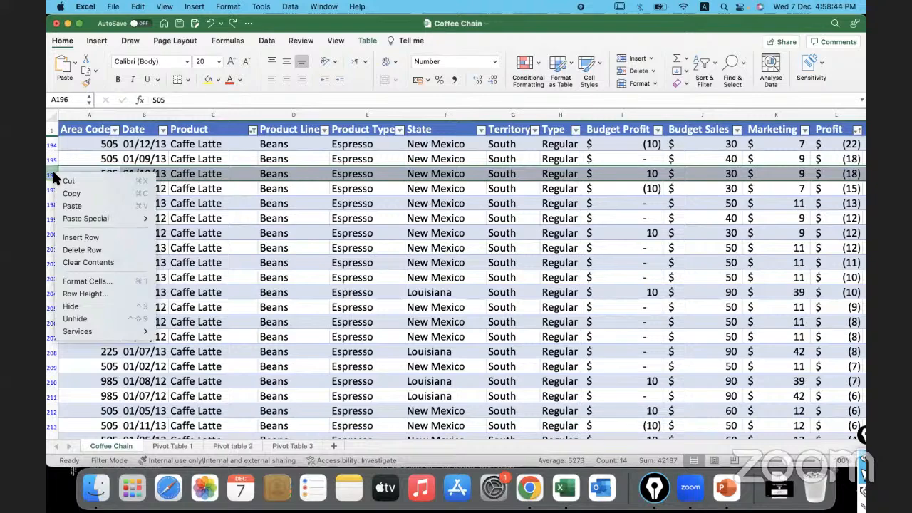
click(228, 136)
click(252, 131)
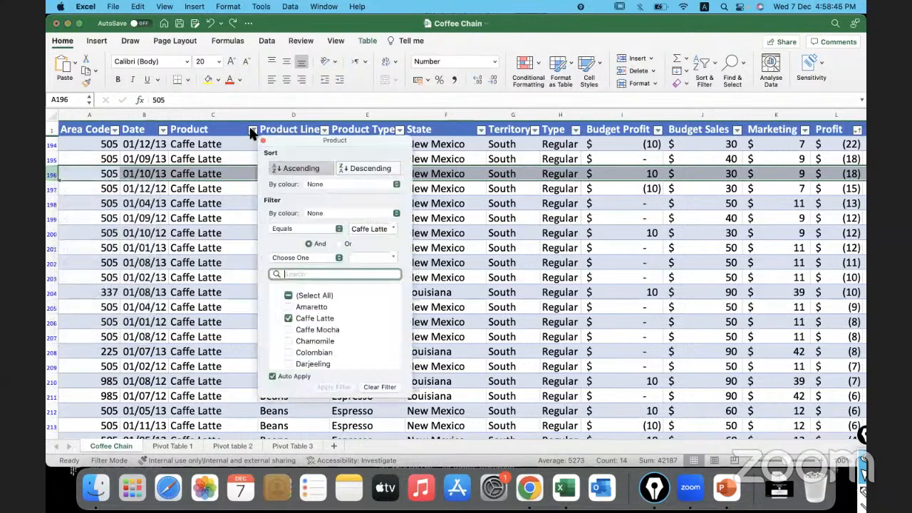
click(288, 306)
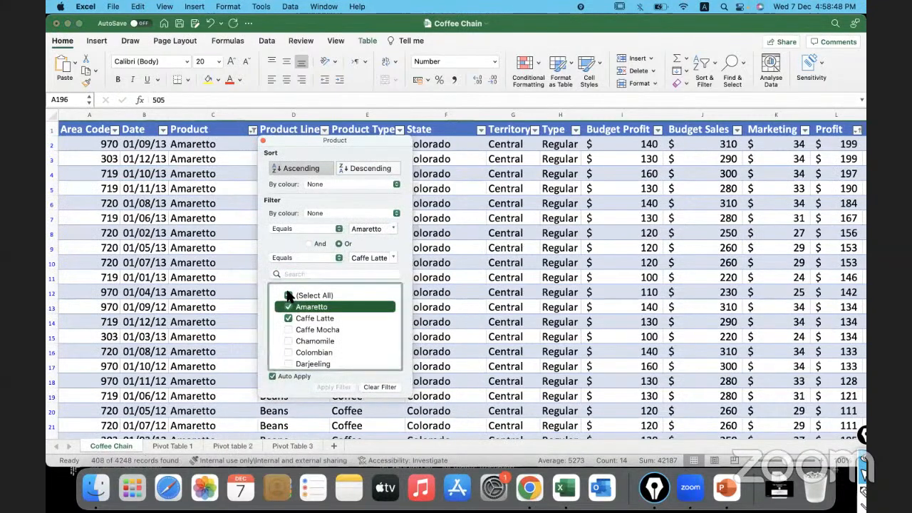
click(288, 295)
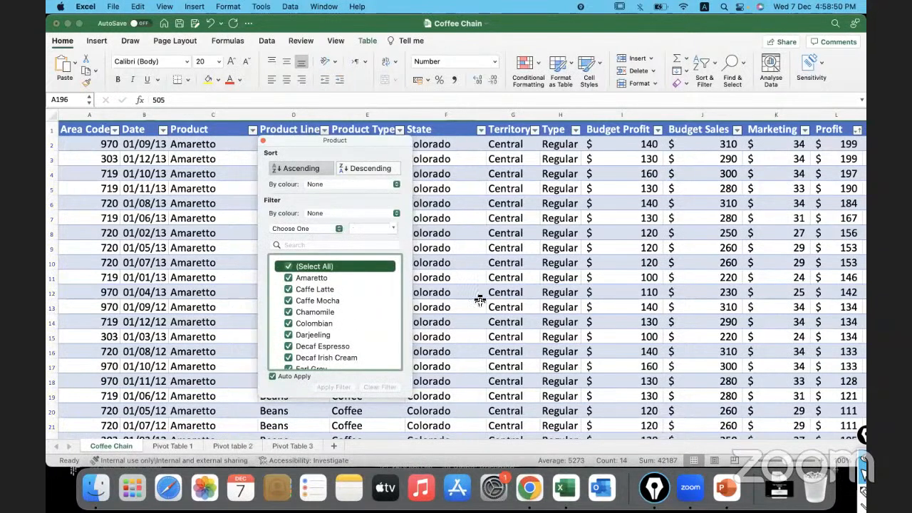
click(440, 284)
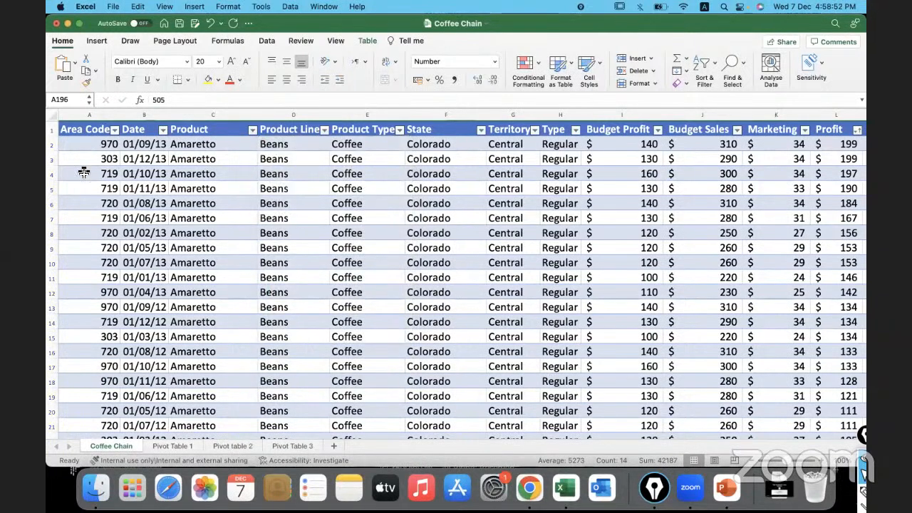
Step: Insert blank rows at rows 3 and 7 of the Coffee Chain table
click(51, 159)
right_click(52, 159)
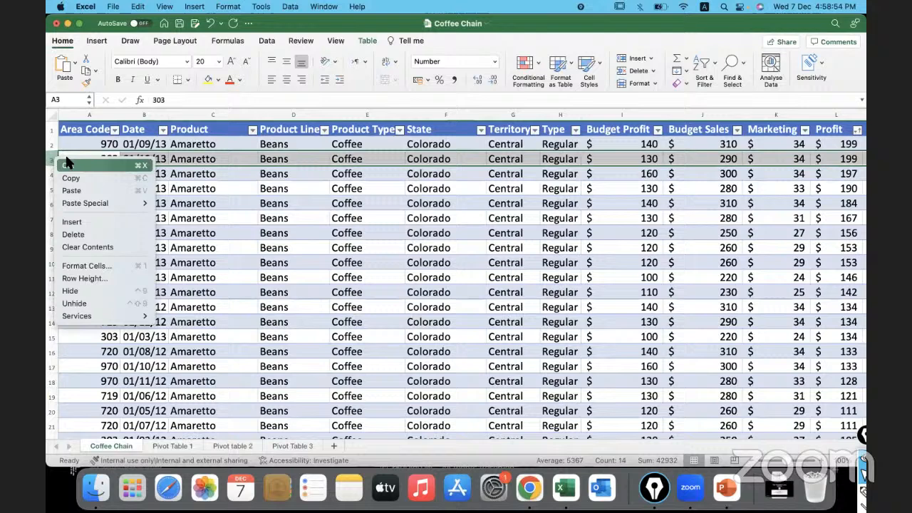
click(90, 223)
click(53, 217)
right_click(53, 217)
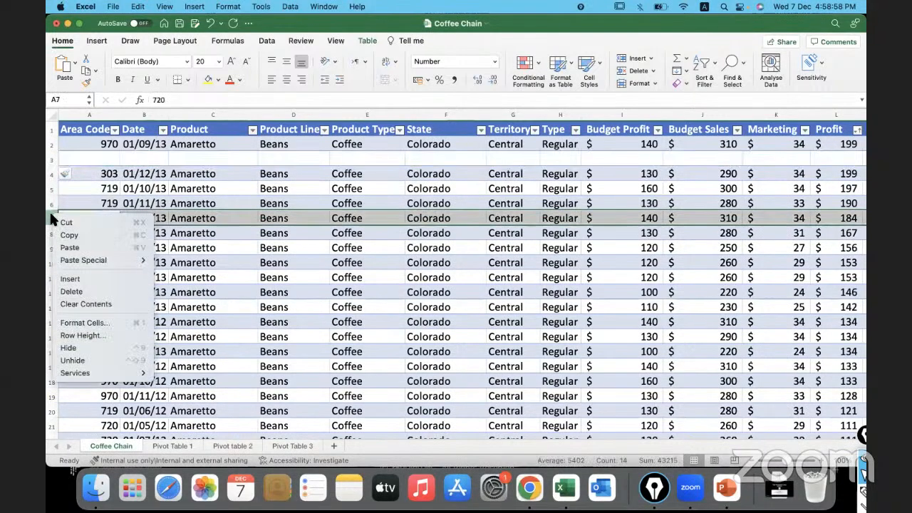
click(89, 276)
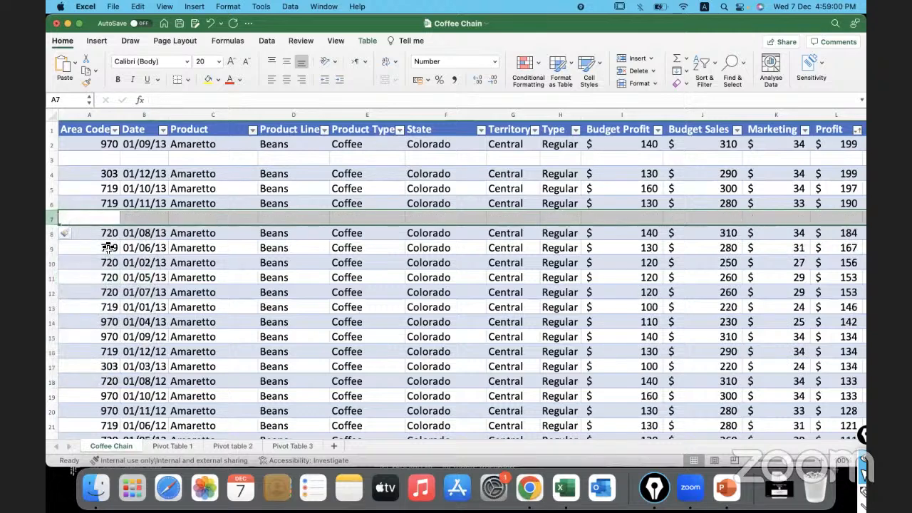
click(141, 217)
click(104, 161)
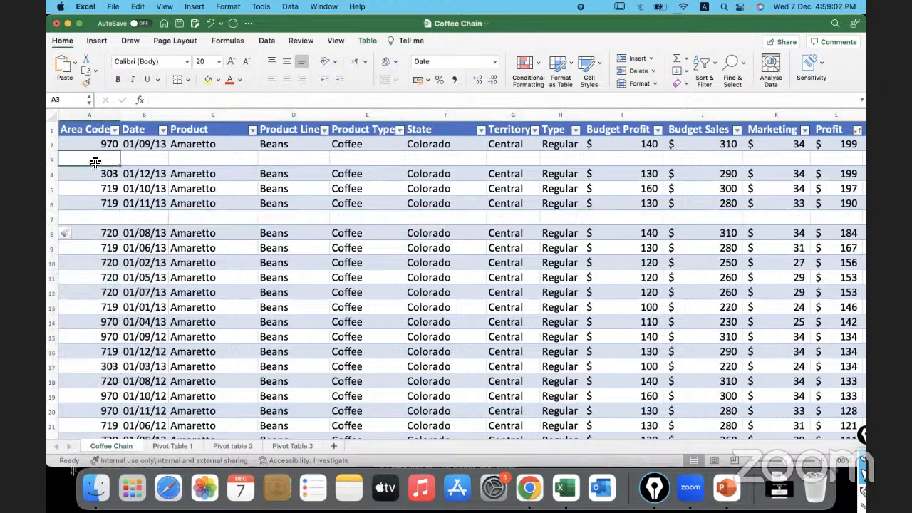
Step: Select the blank cells in the Coffee Chain table with Go To Special and try to delete their rows
click(742, 62)
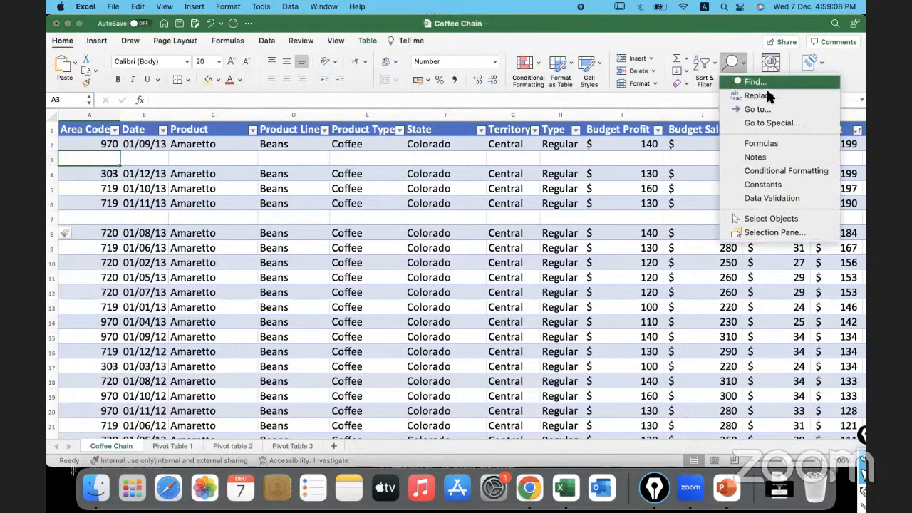
click(753, 126)
click(373, 155)
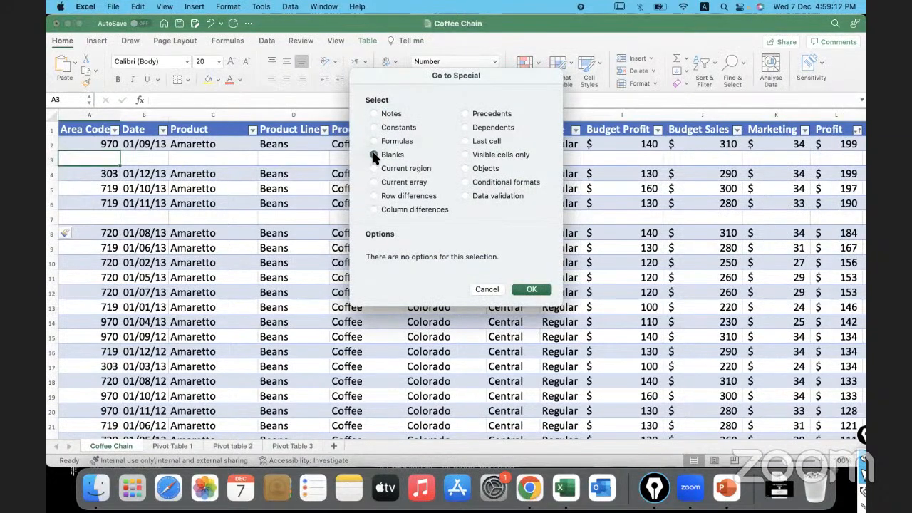
click(529, 292)
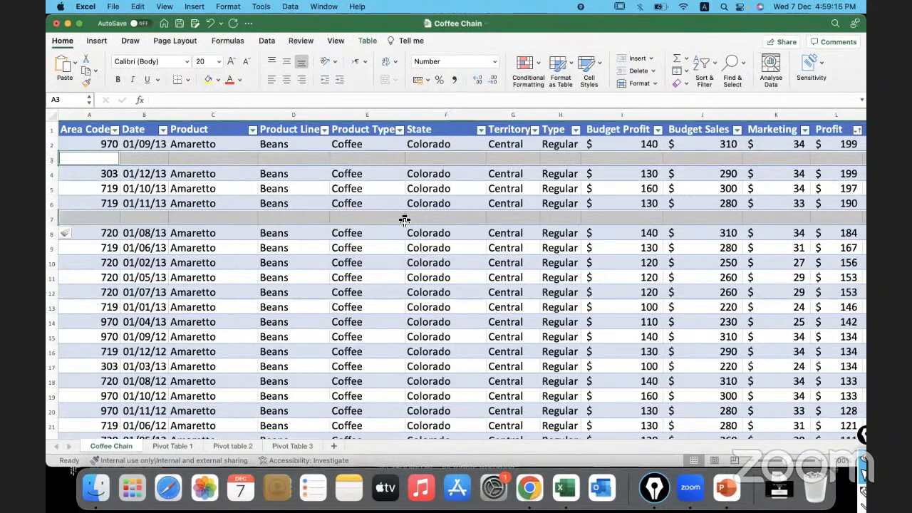
click(650, 71)
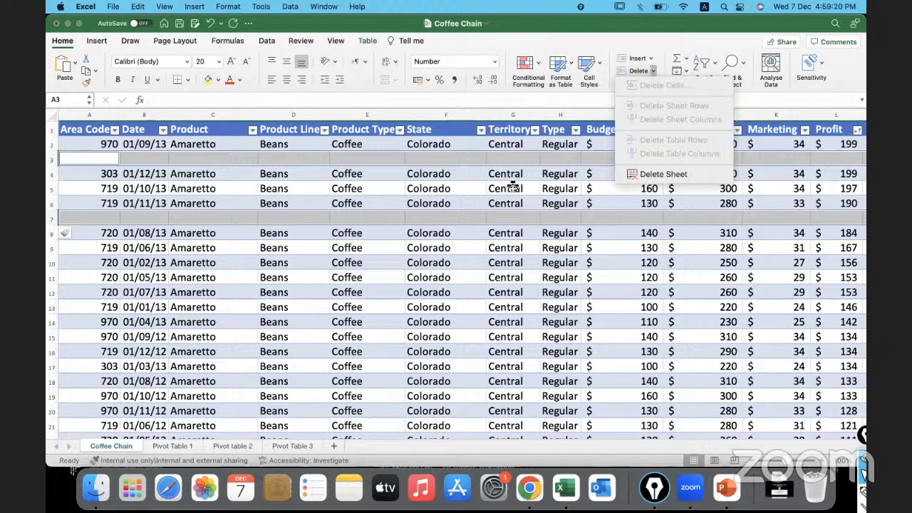
click(492, 160)
Step: Convert the Coffee Chain table to a normal range
click(493, 160)
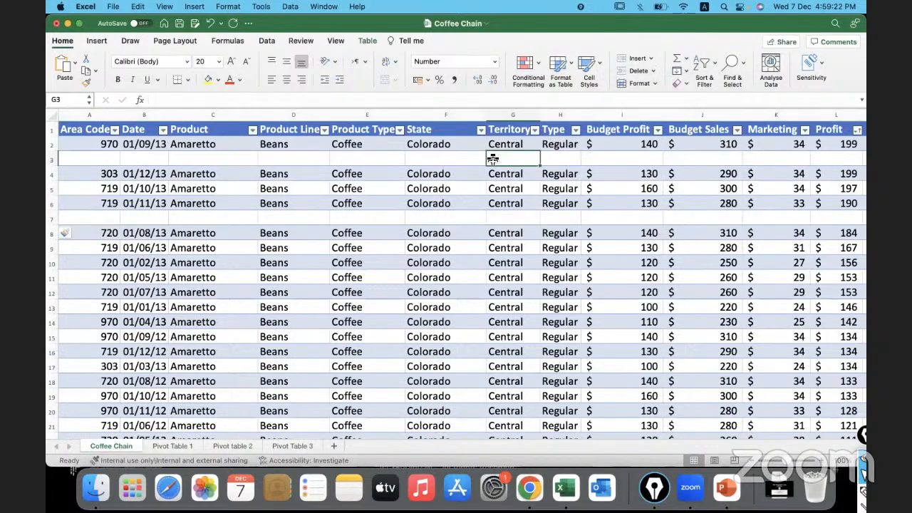
click(365, 43)
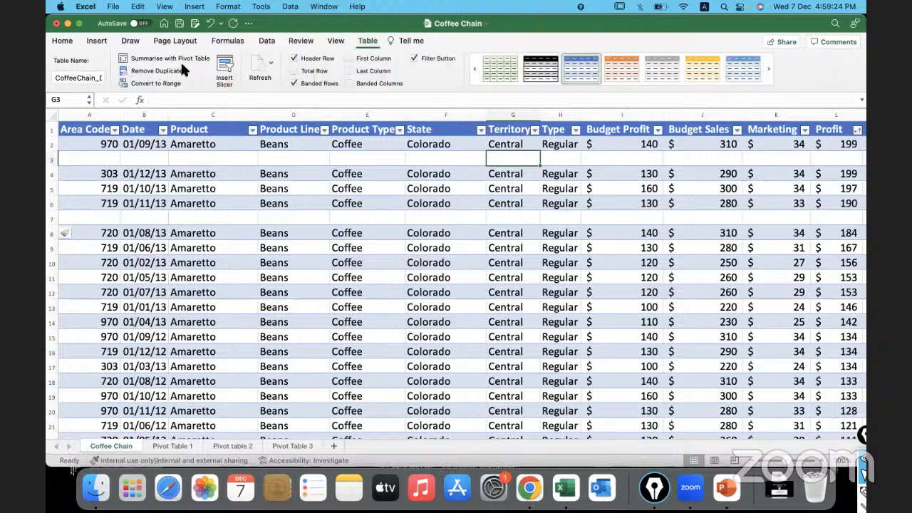
click(156, 82)
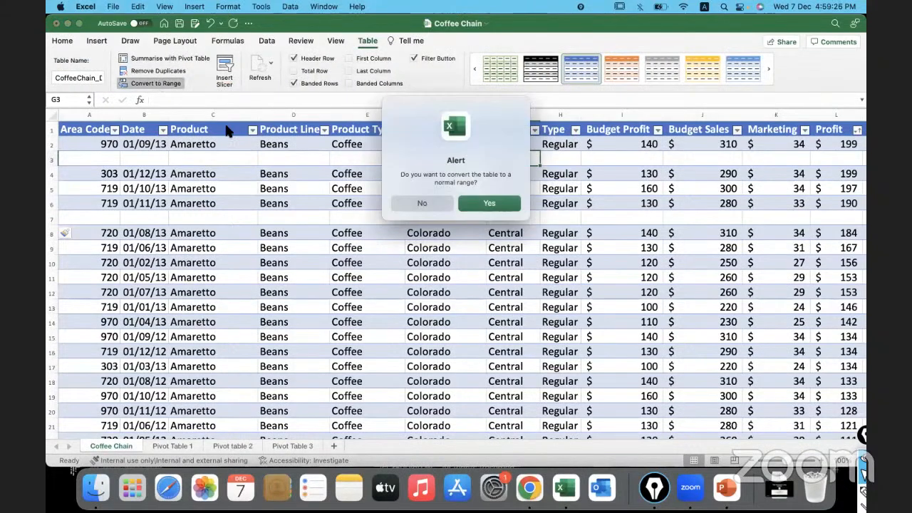
click(489, 206)
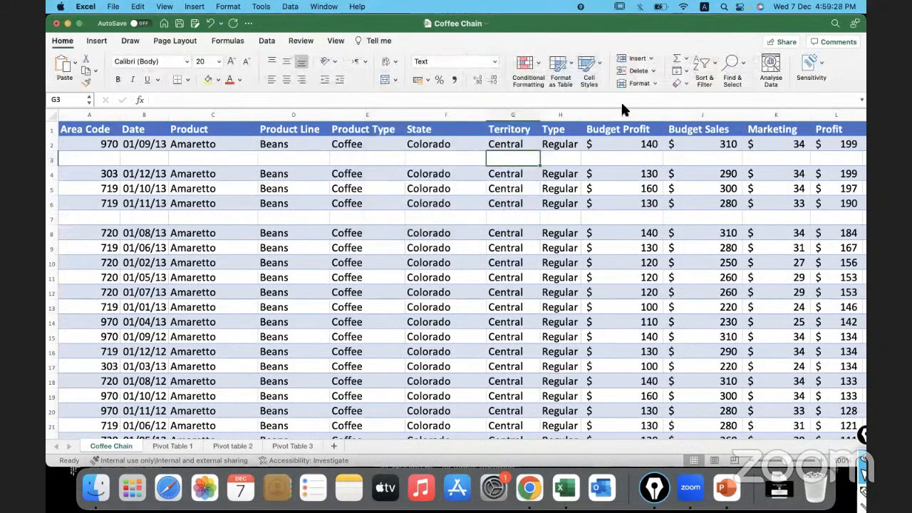
Step: Delete the two blank sheet rows from the Coffee Chain data, first row 3 and then row 6
click(651, 71)
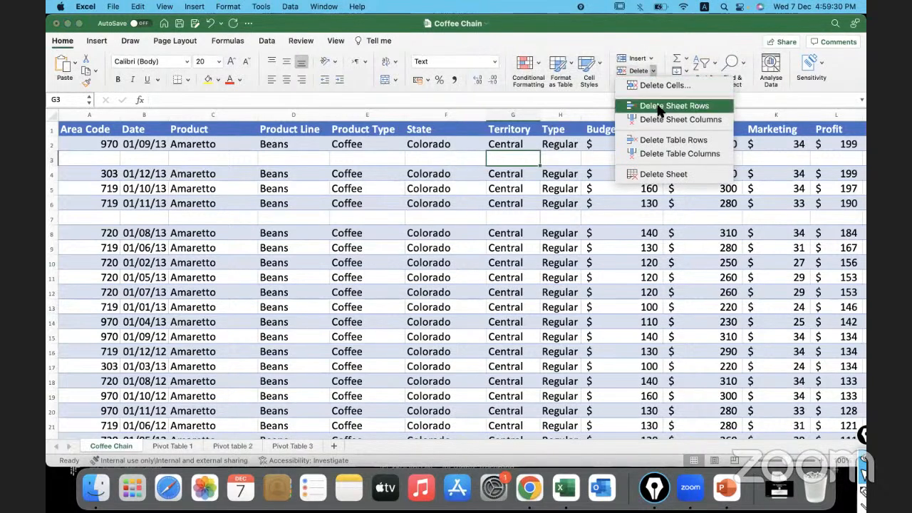
click(659, 106)
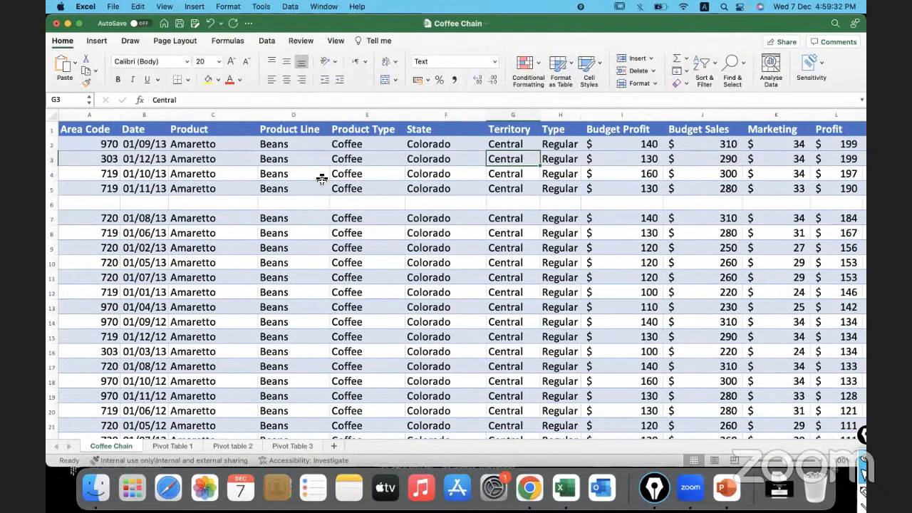
click(53, 205)
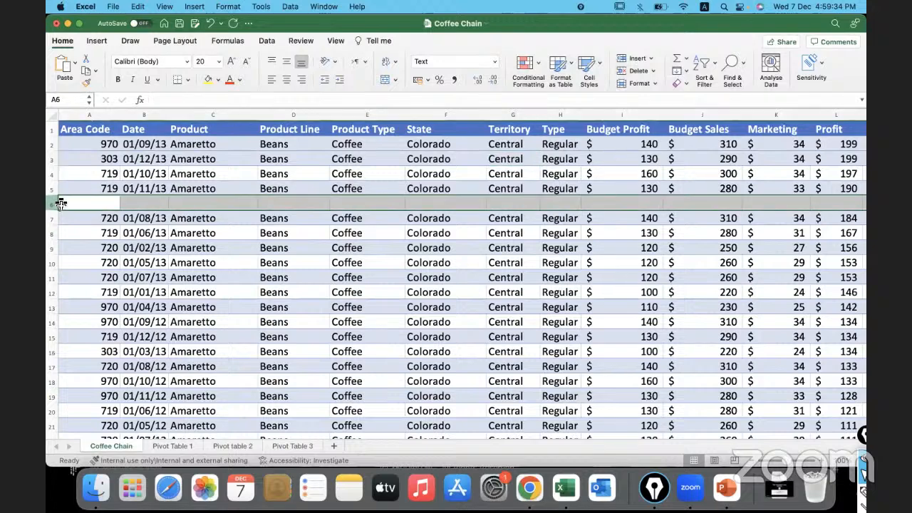
click(652, 69)
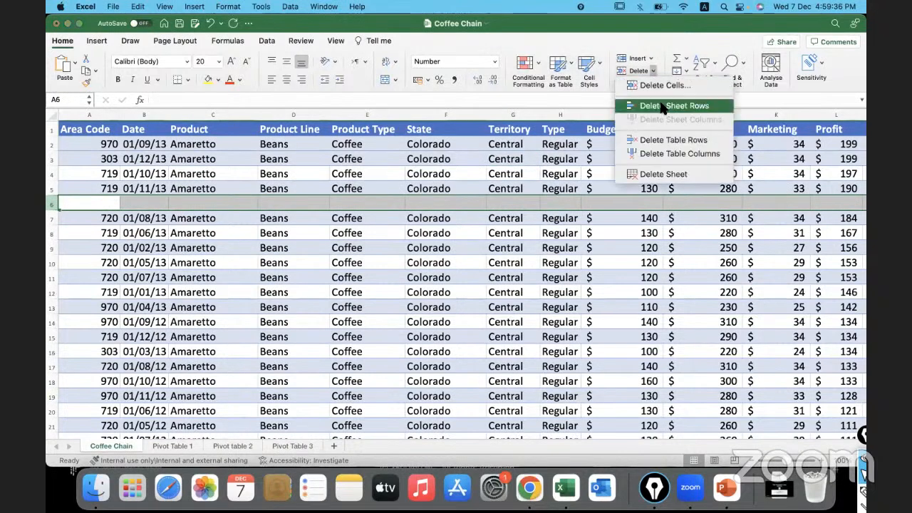
click(660, 105)
Step: Turn the cleaned Coffee Chain data in A1:N4249 back into a table with headers
click(489, 277)
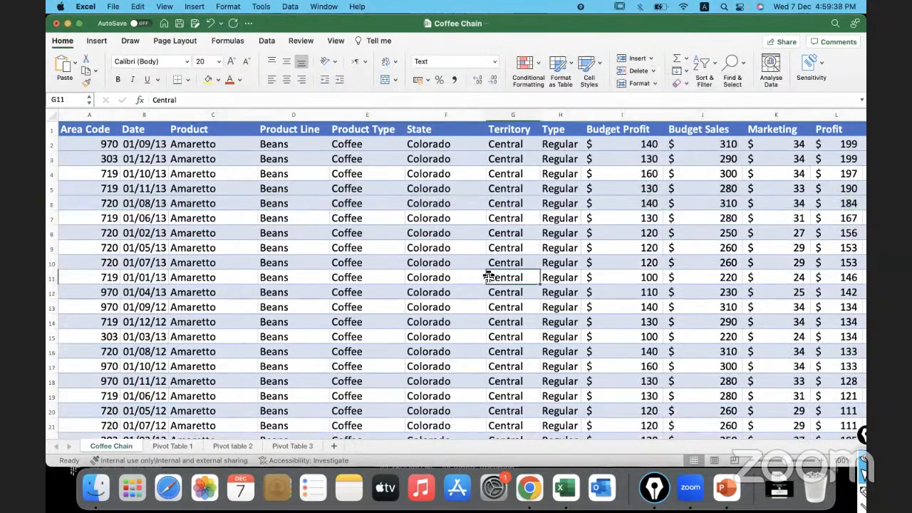
key(ctrl+t)
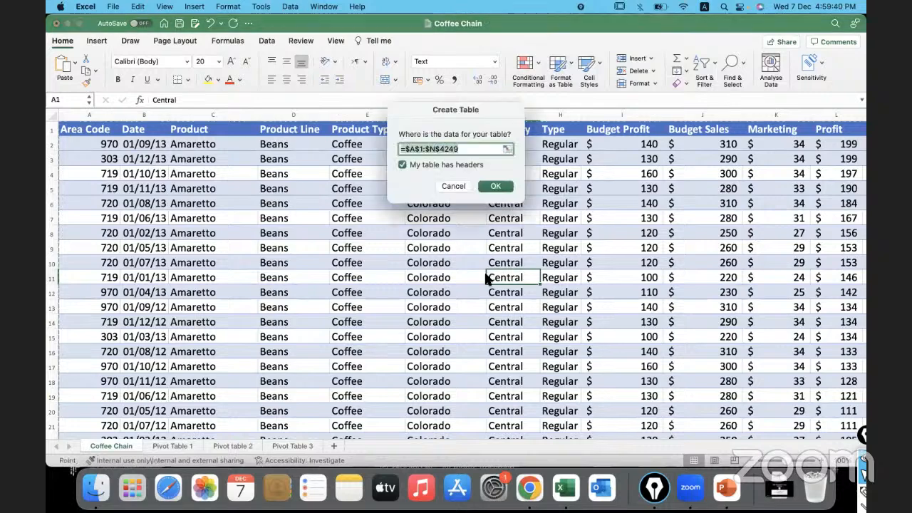
click(492, 186)
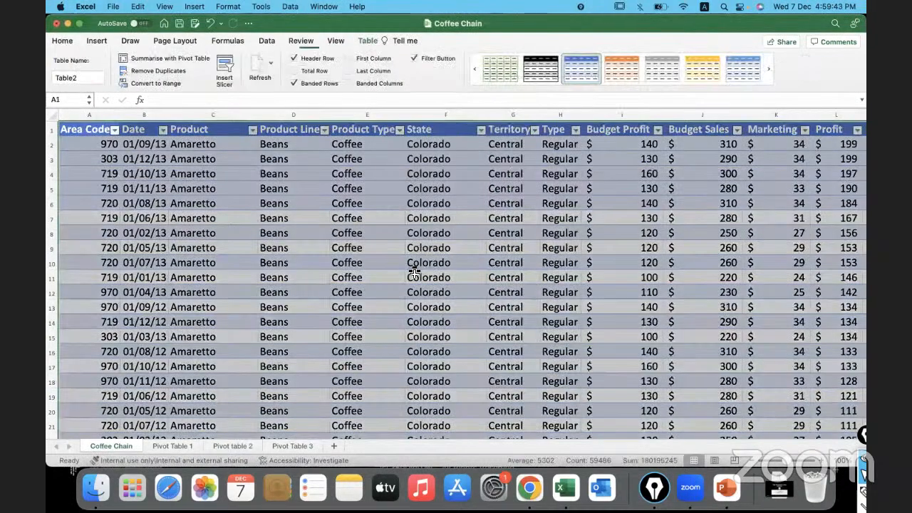
click(413, 273)
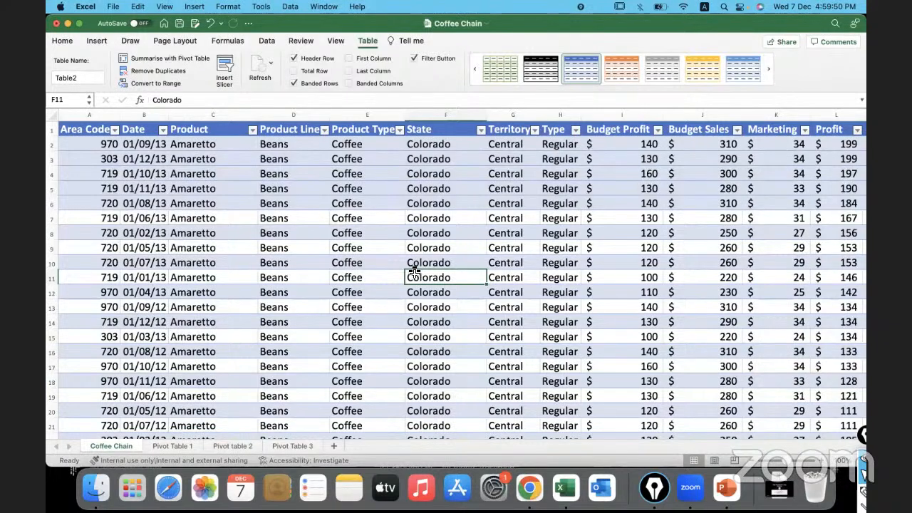
click(282, 231)
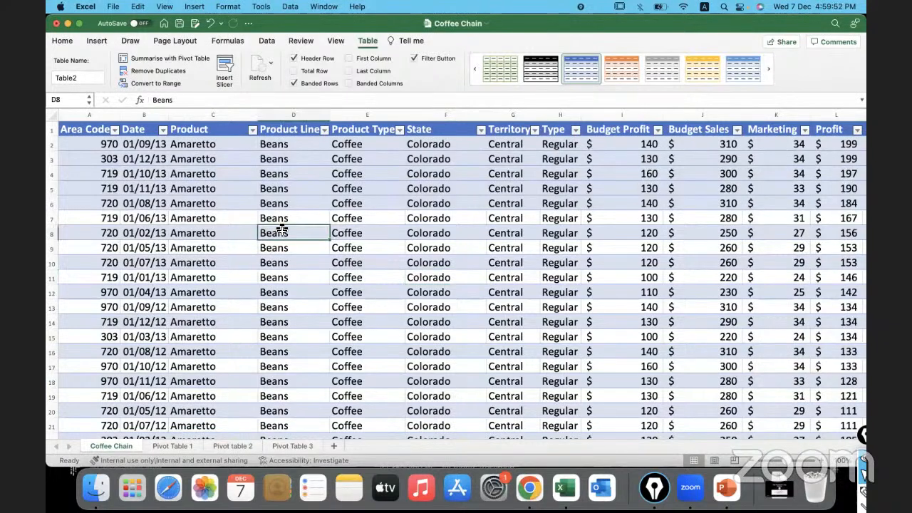